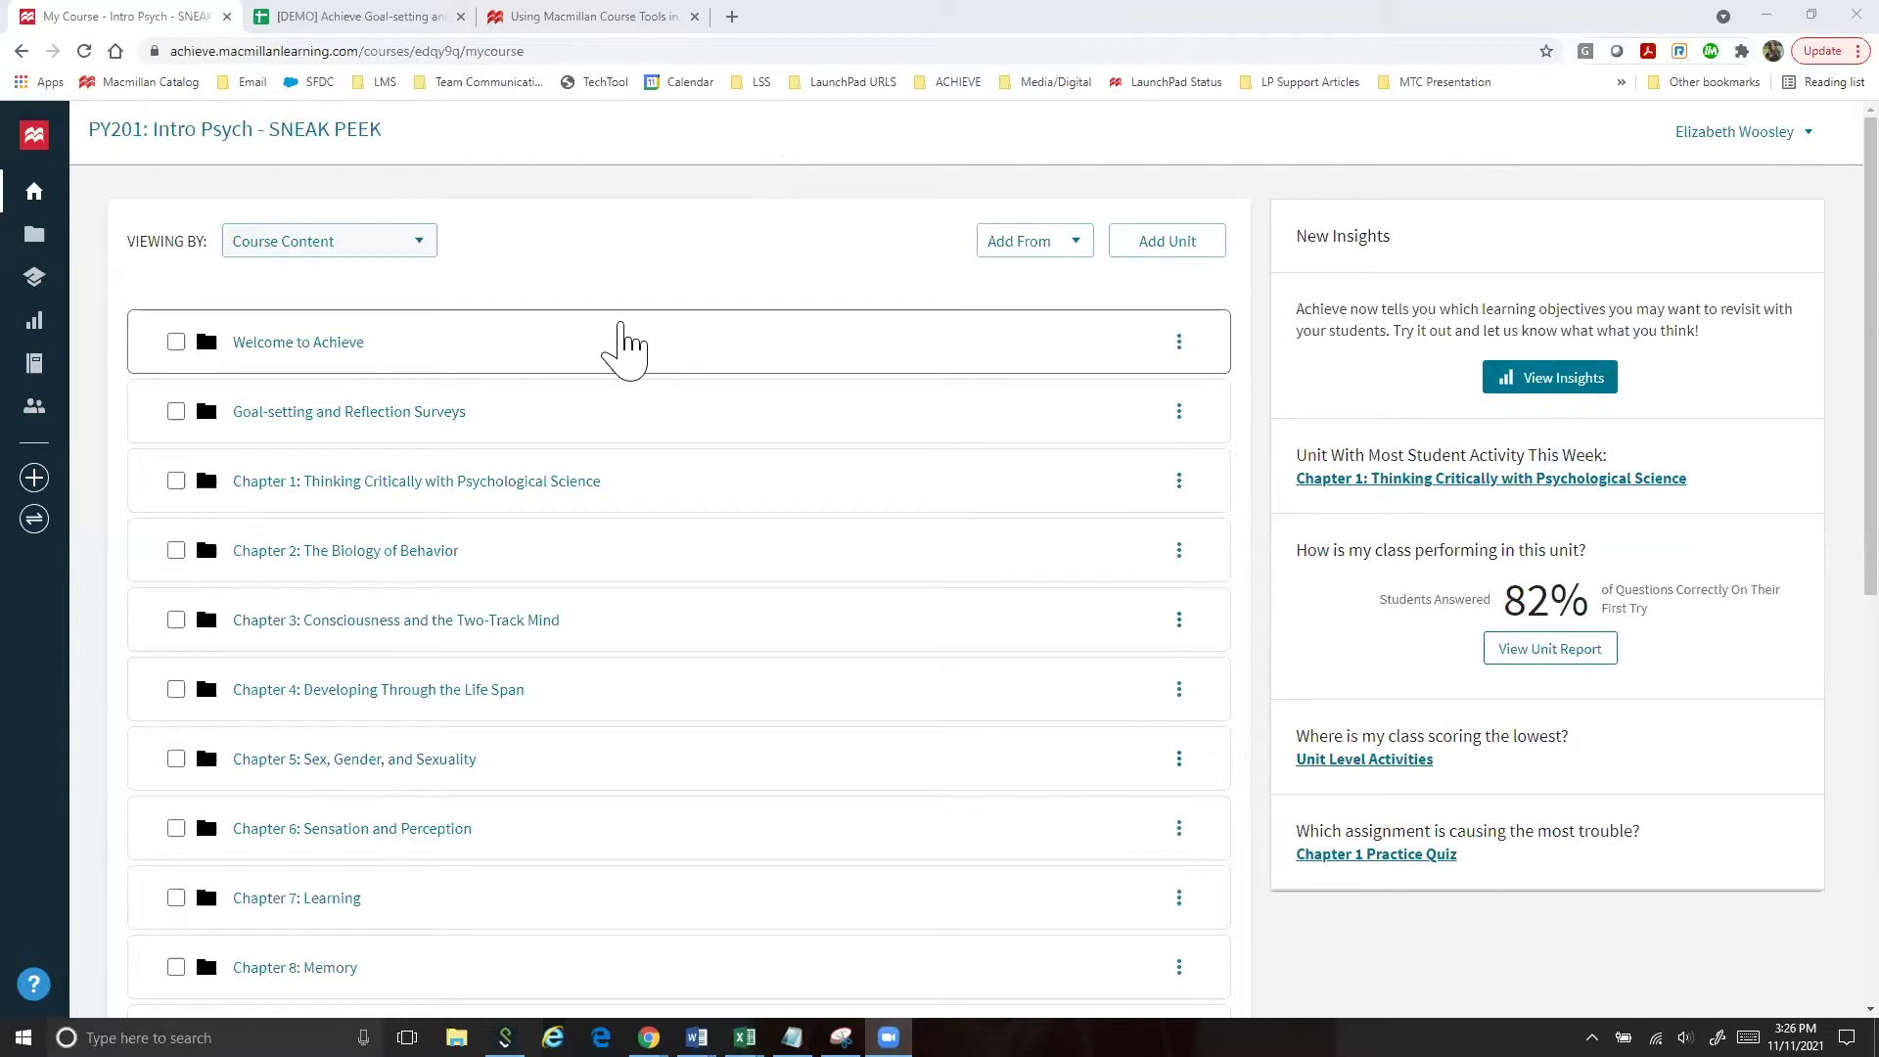
Step: Open the LearningCurve 1a activity on the History and Scope of Psychology from section 1a of Chapter 1
{"action": "left_click", "coordinate": [377, 487]}
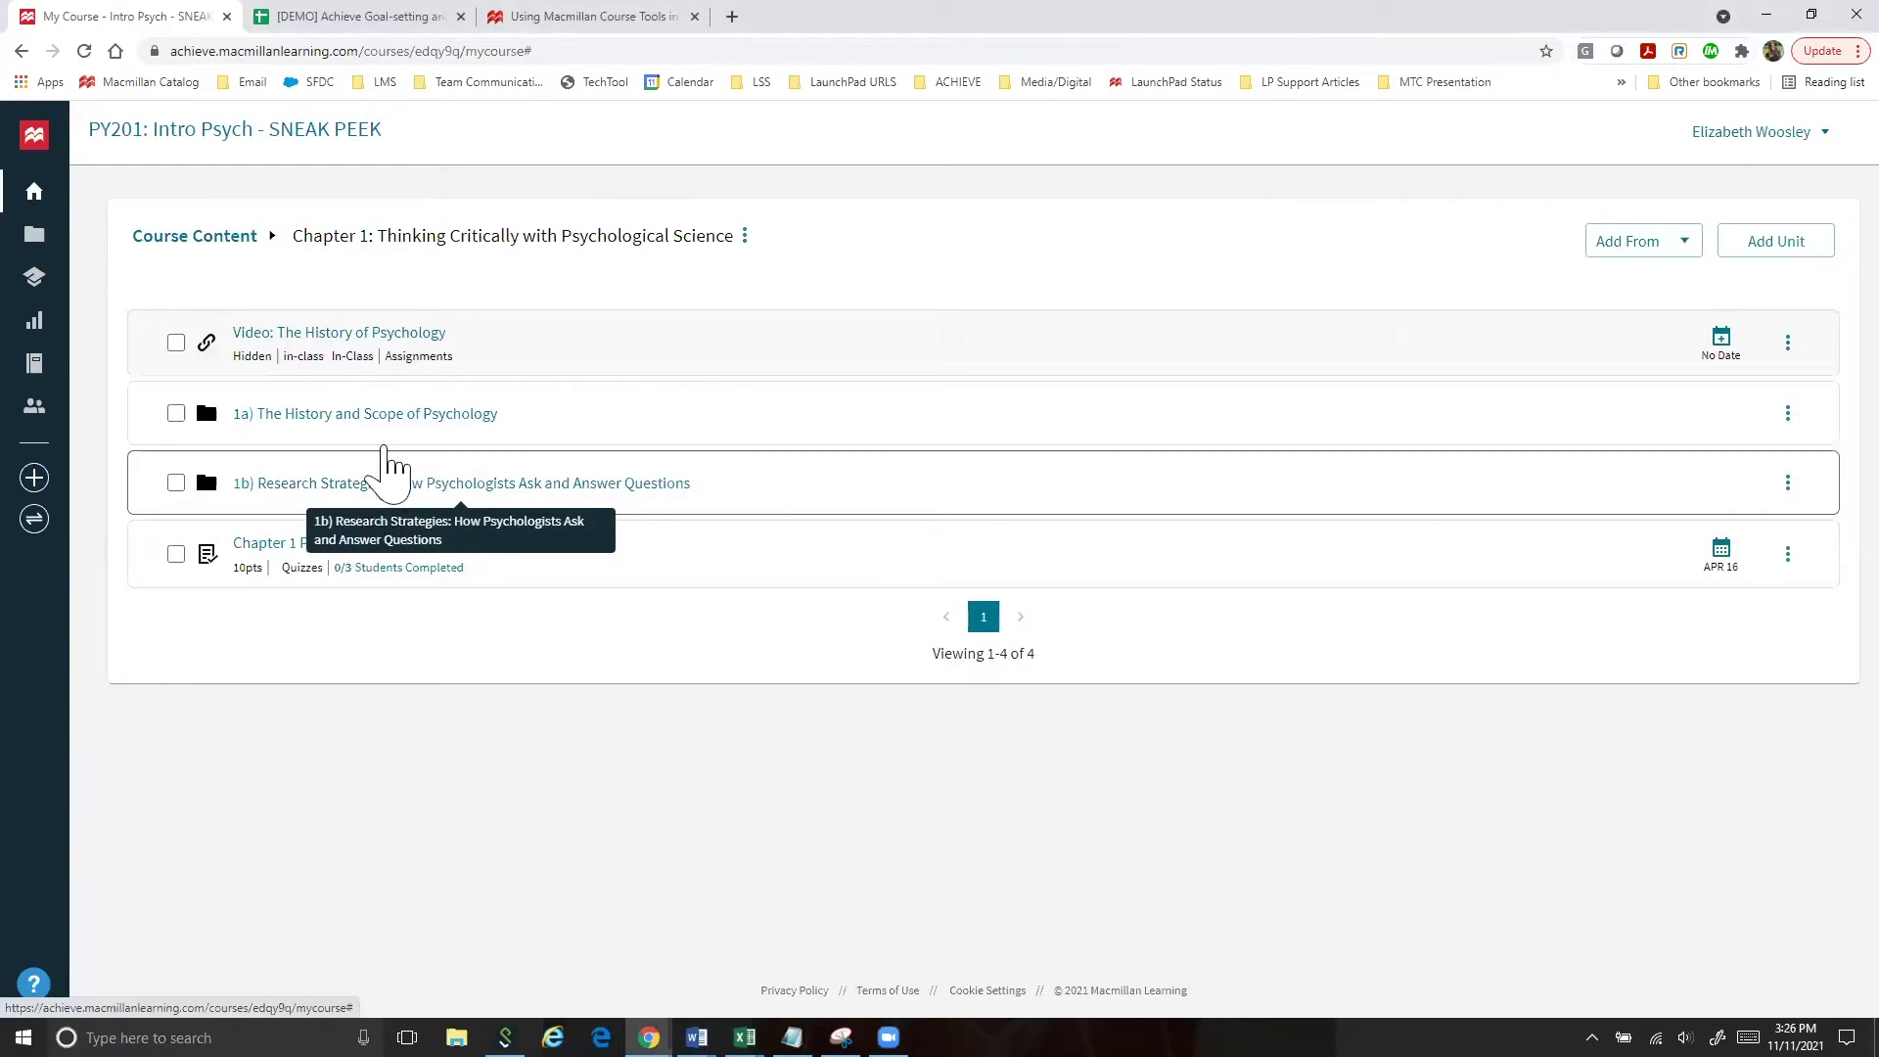
{"action": "left_click", "coordinate": [277, 430]}
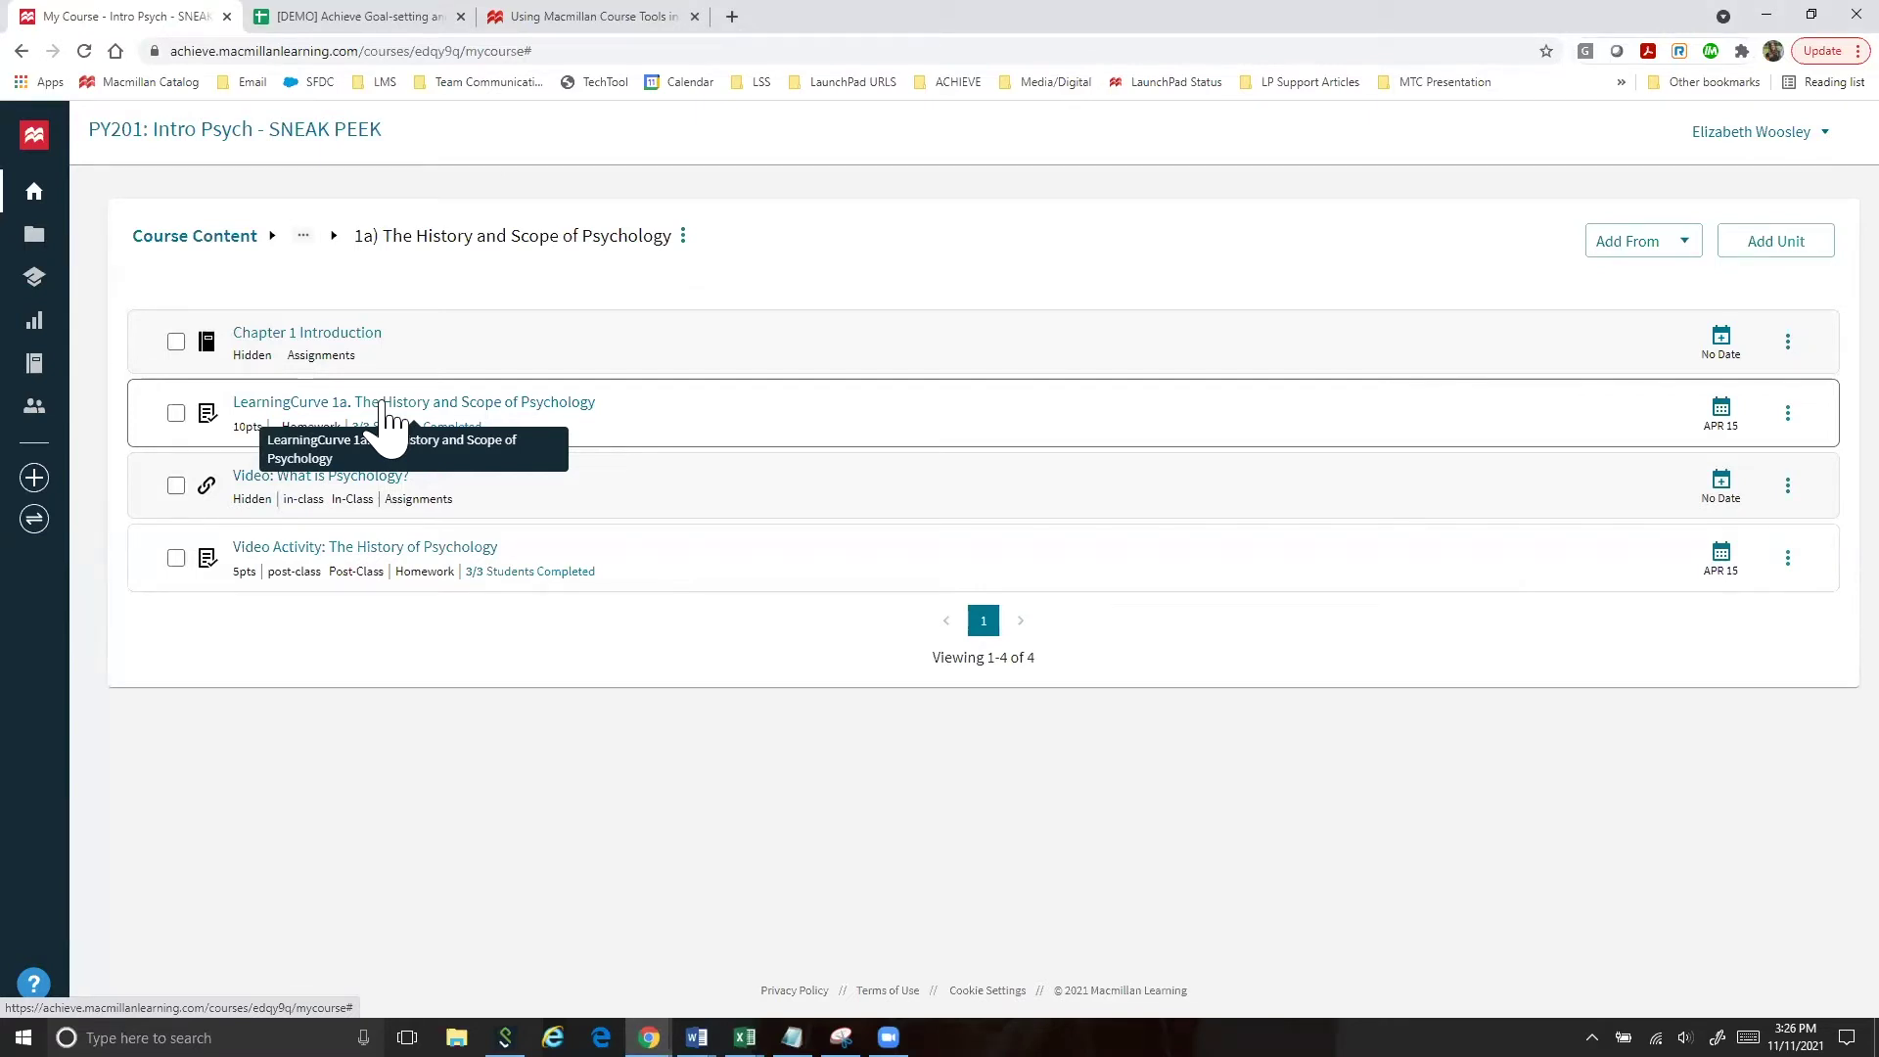
{"action": "left_click", "coordinate": [385, 407]}
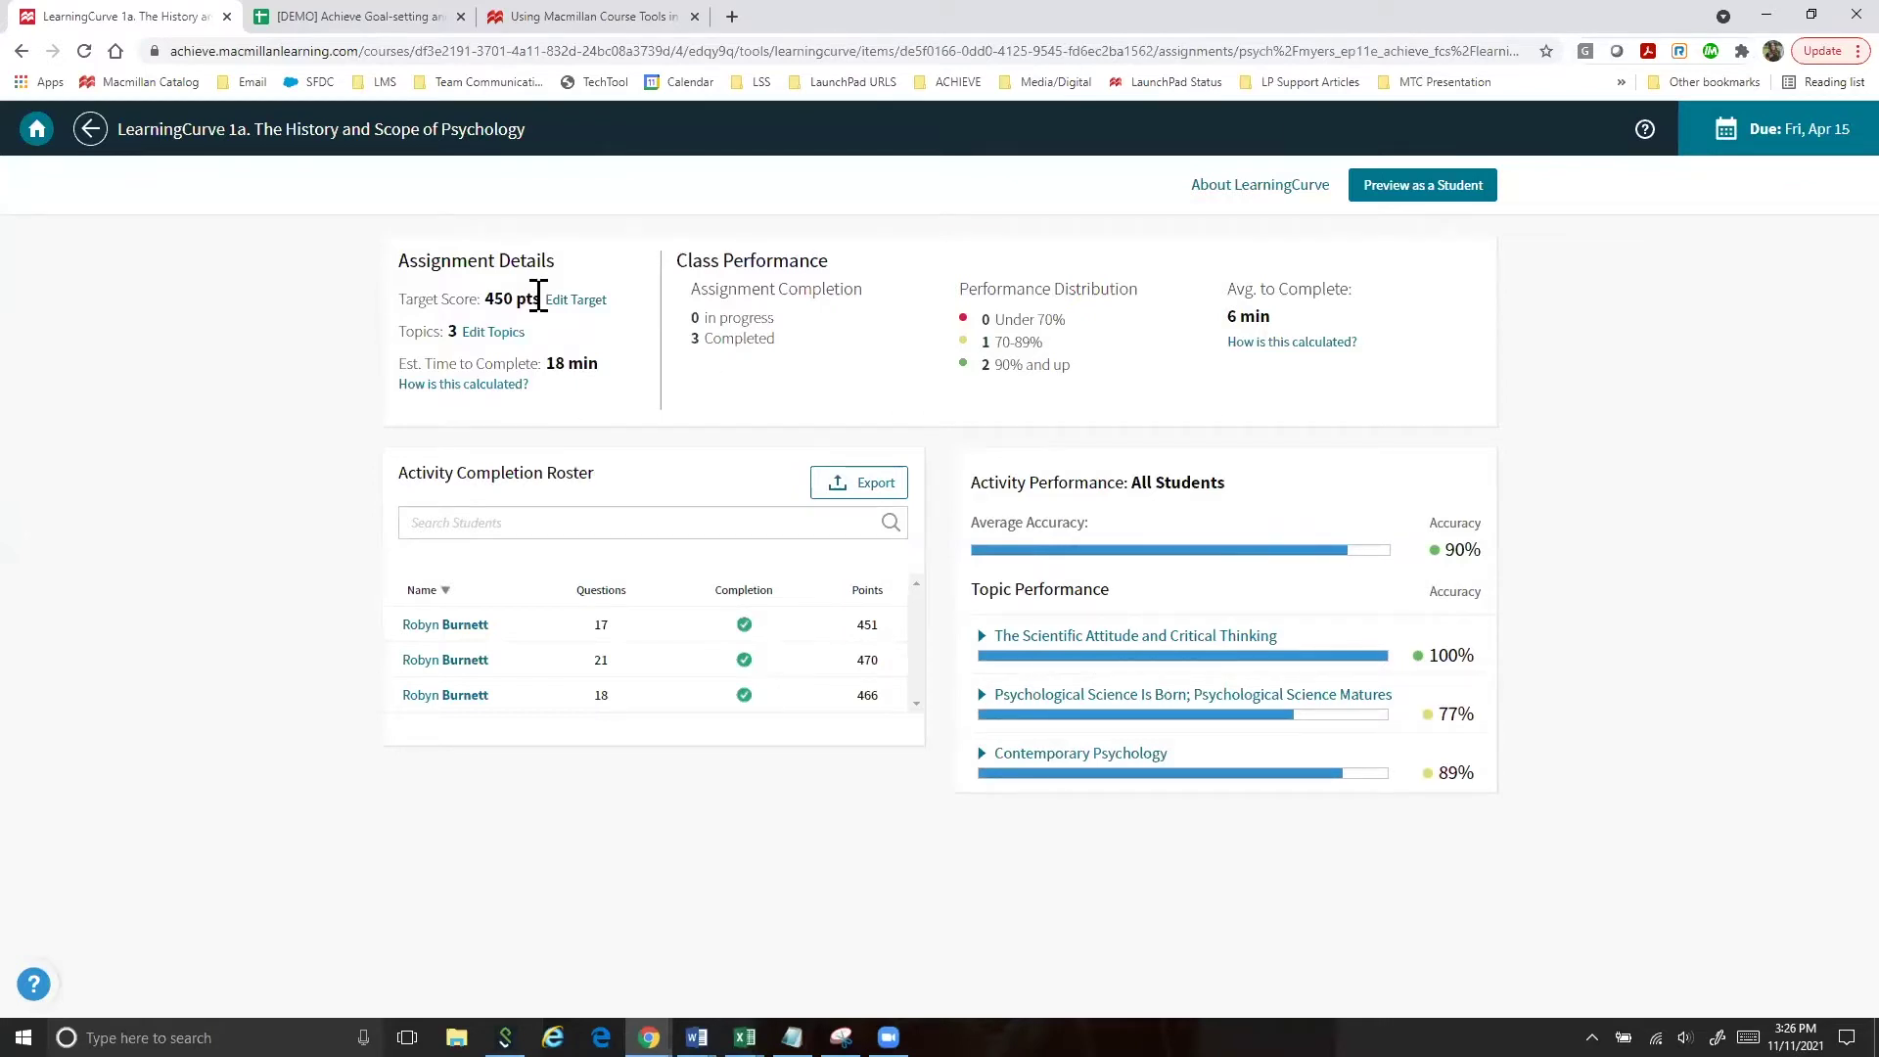
Step: Review the activity's target score and its editing options, proceeding past the student-activity warning and cancelling without a change
{"action": "left_click_drag", "start_coordinate": [538, 298], "coordinate": [484, 301]}
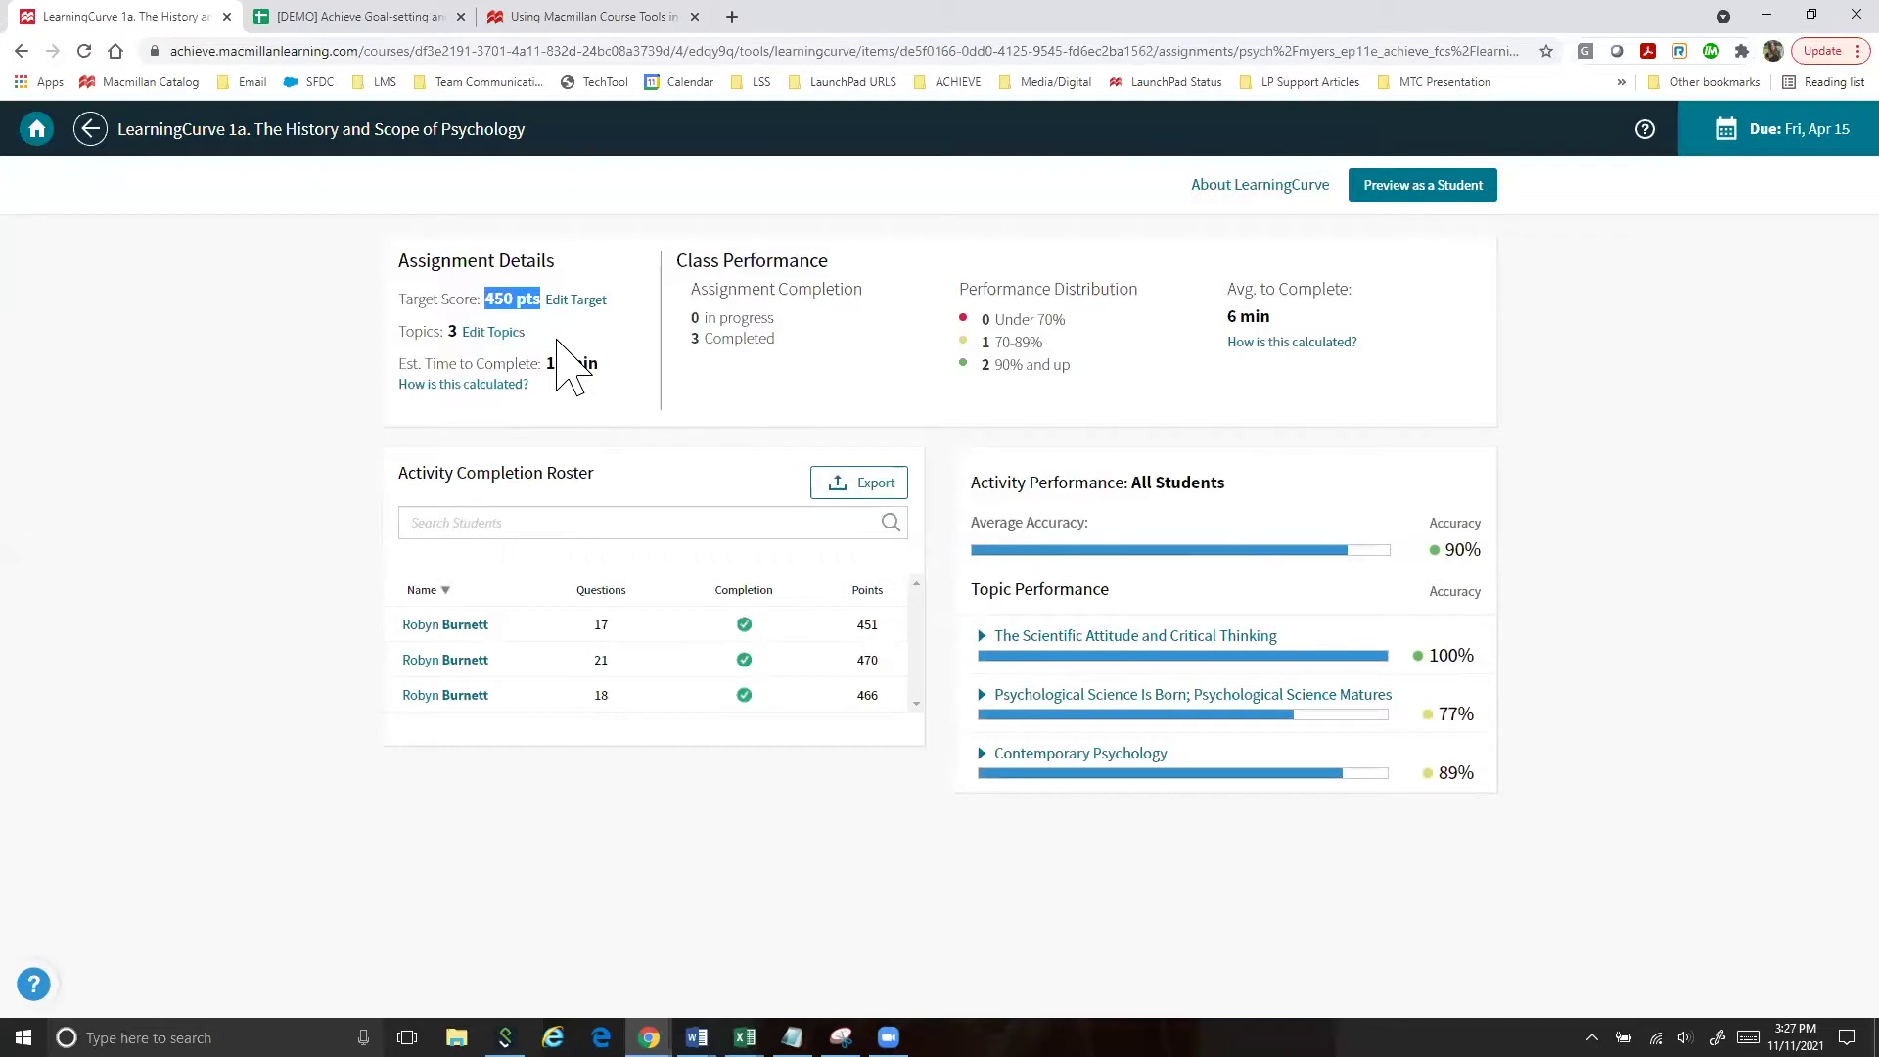
{"action": "left_click", "coordinate": [592, 319]}
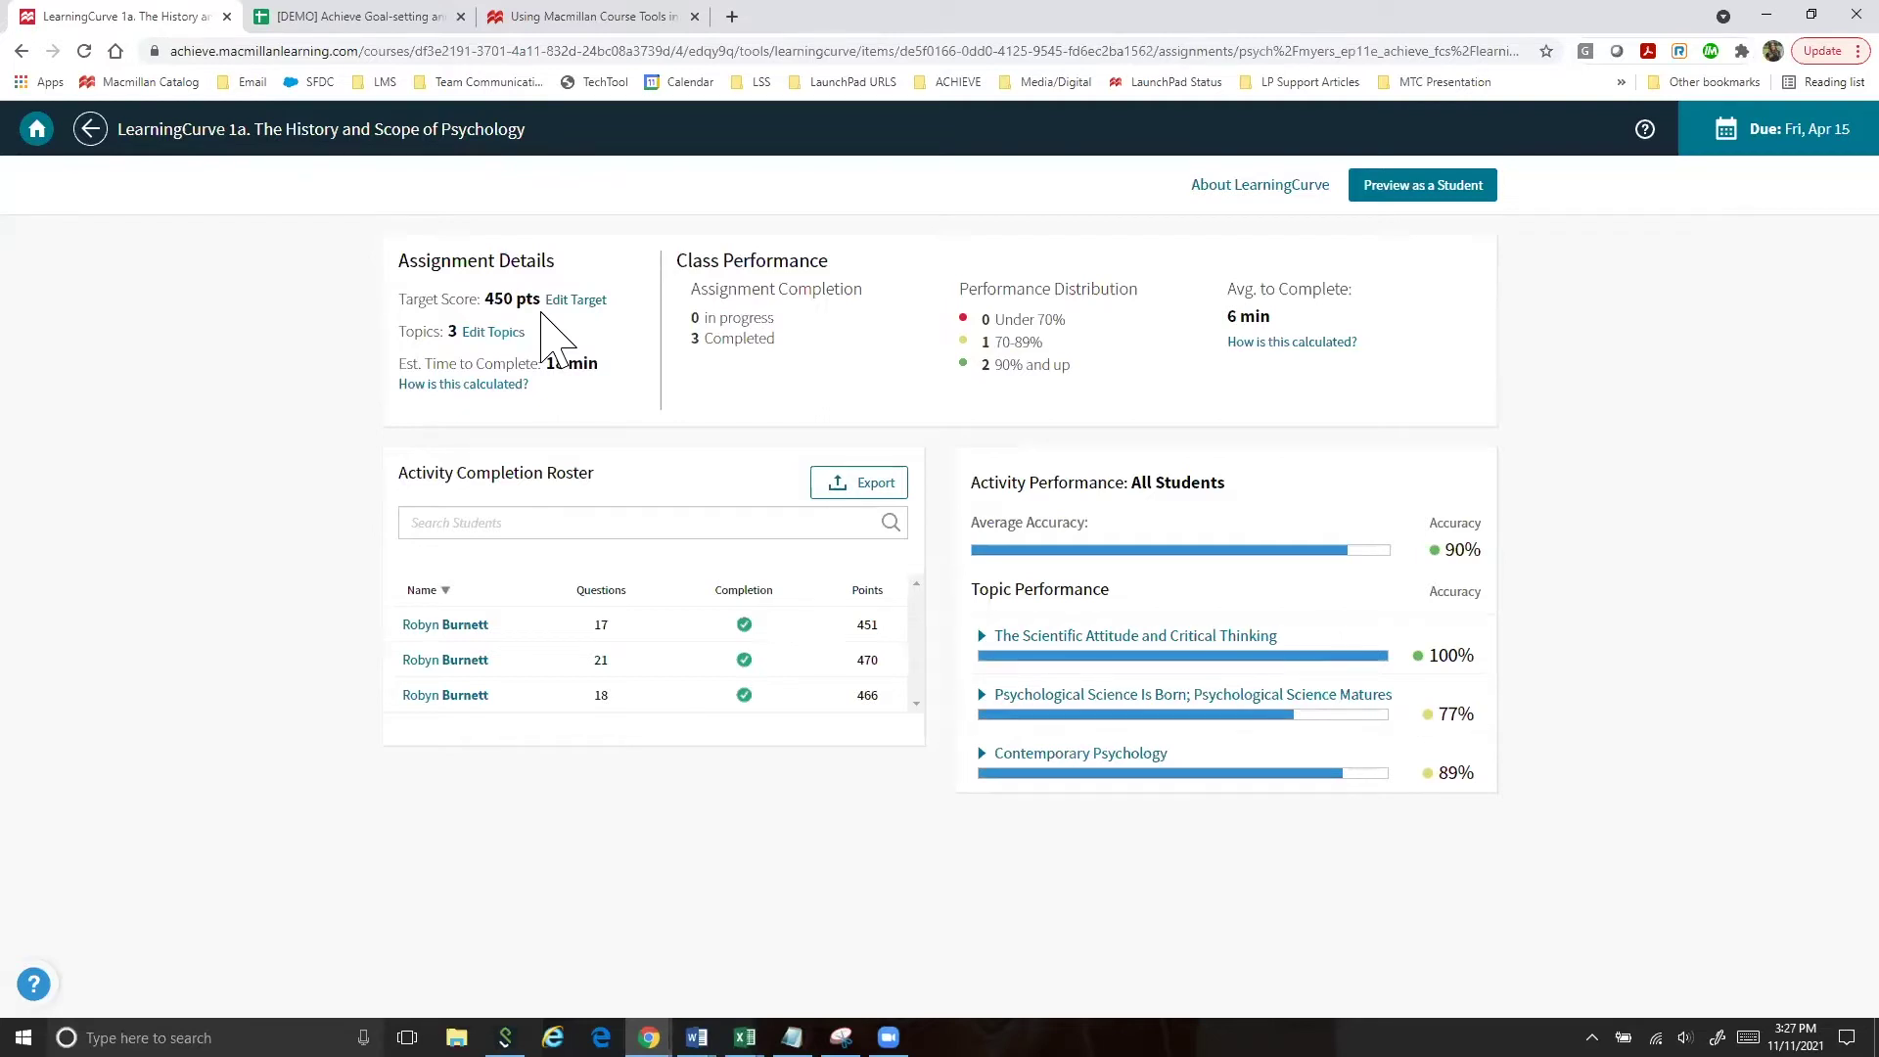
{"action": "left_click", "coordinate": [578, 301]}
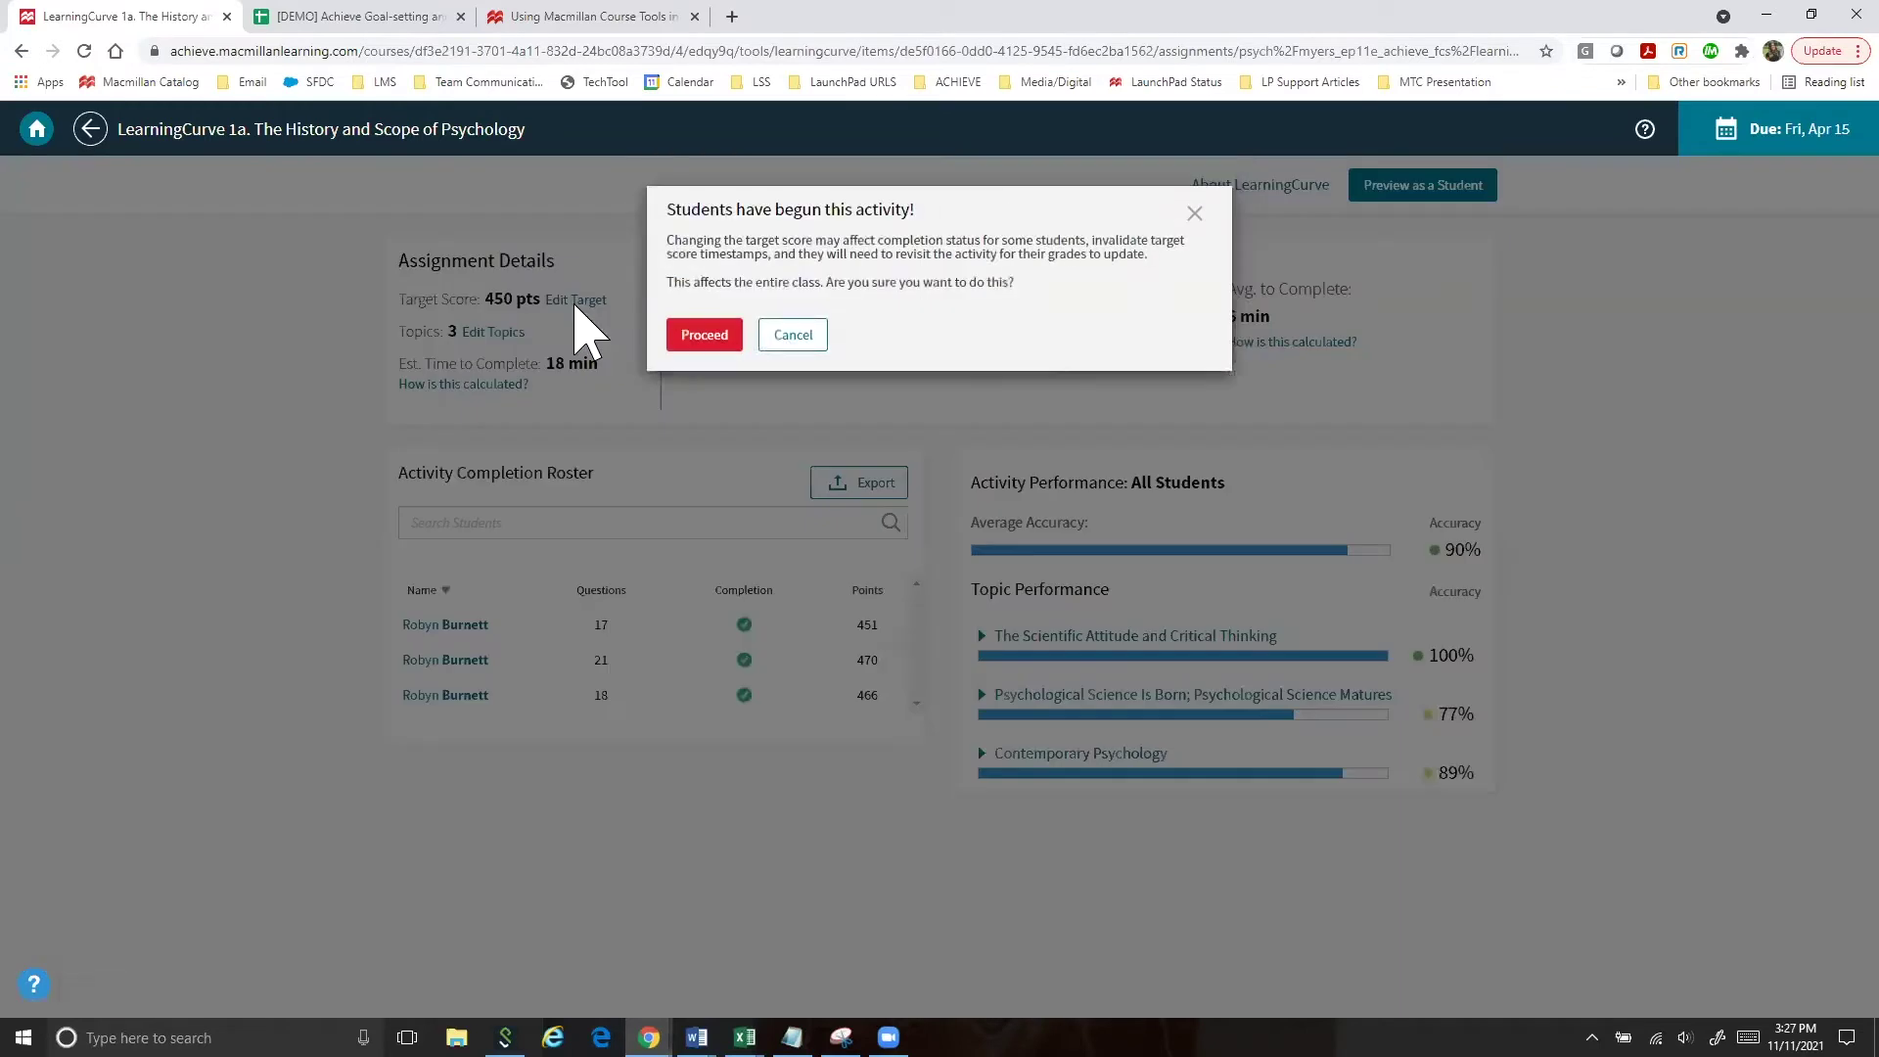
{"action": "left_click", "coordinate": [704, 334]}
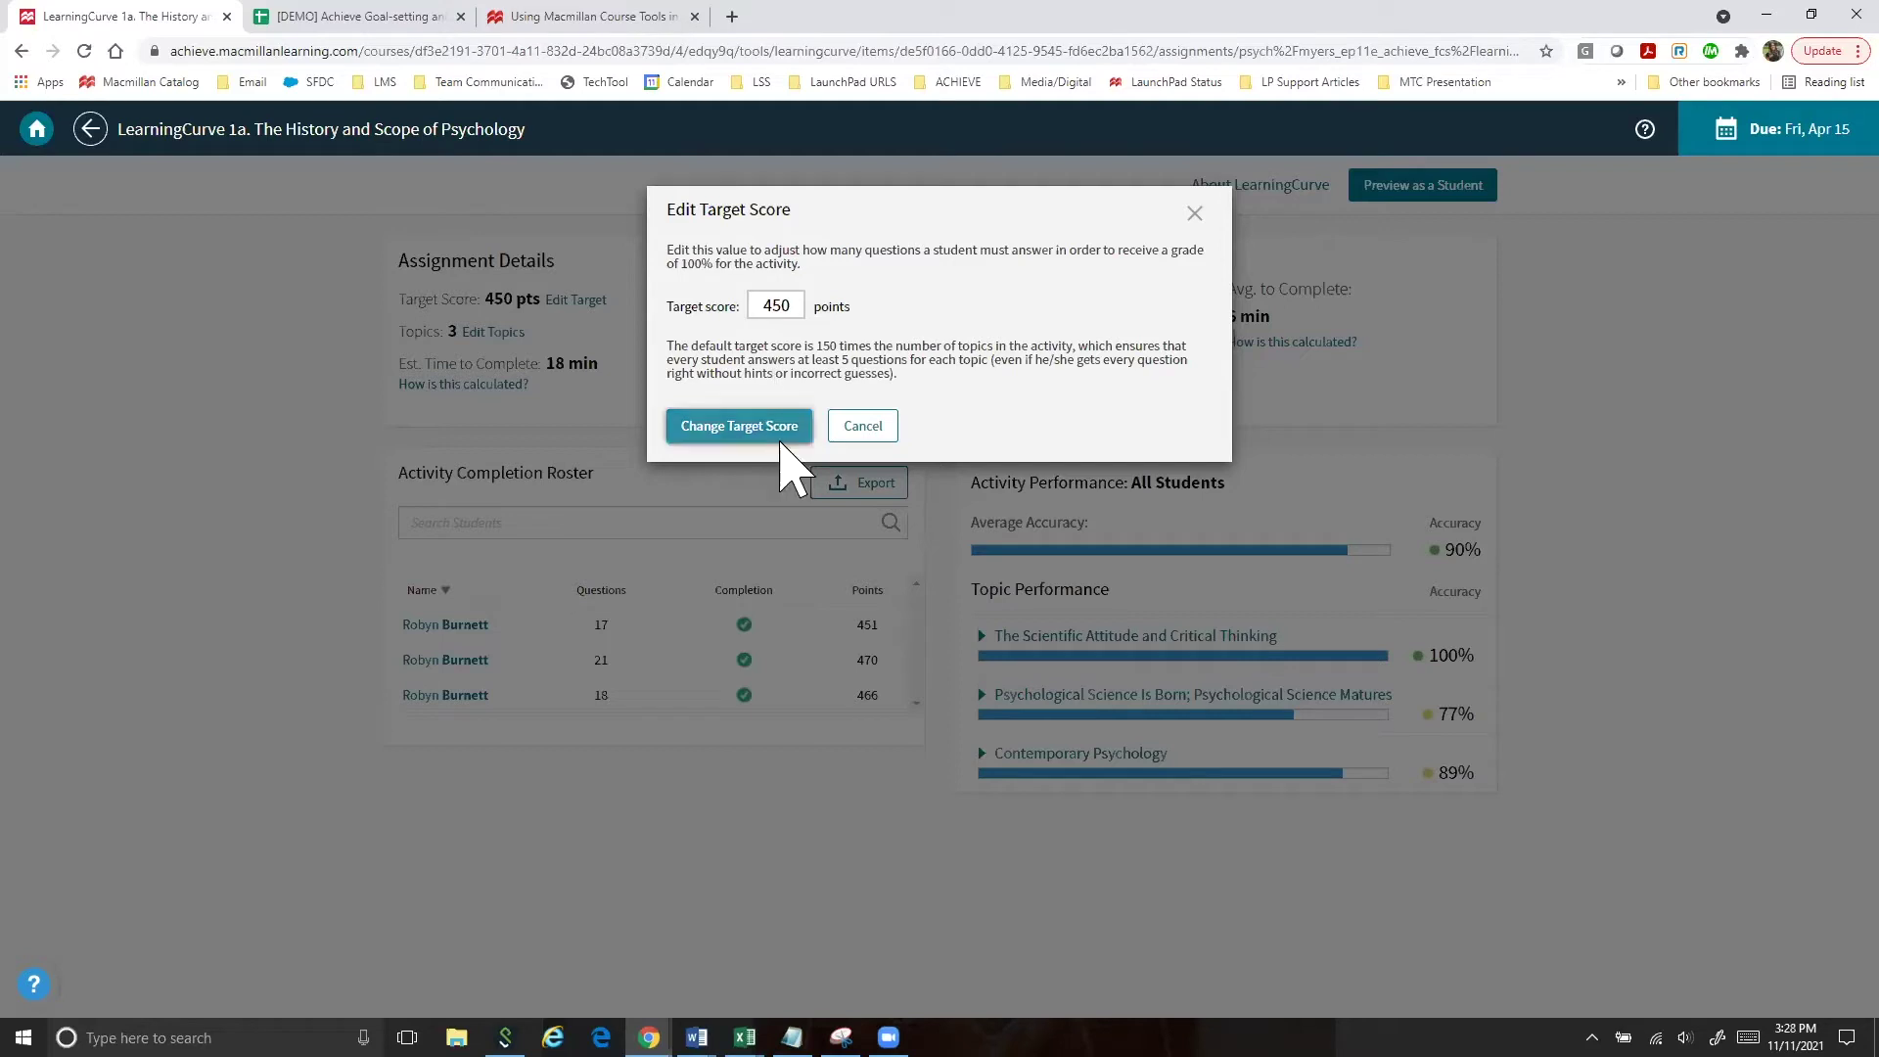
{"action": "left_click", "coordinate": [862, 428]}
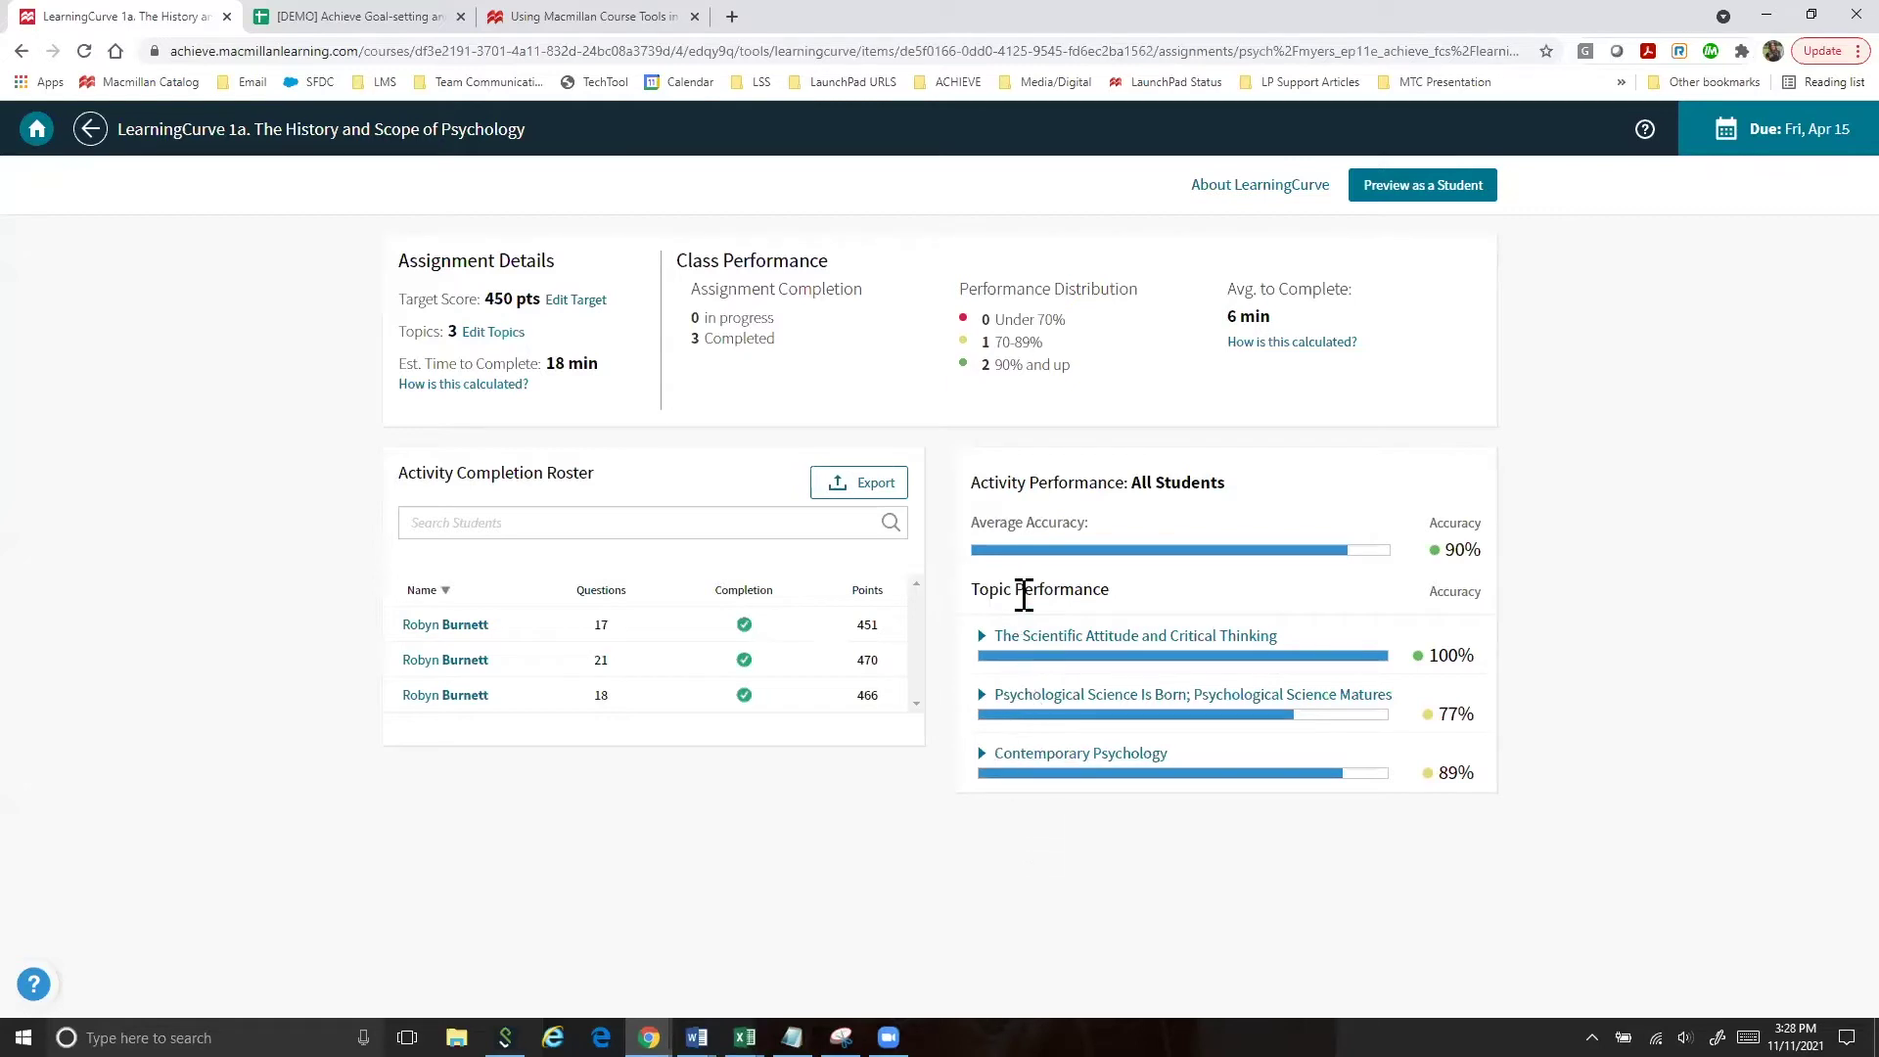
Step: Exclude the Contemporary Psychology topic in the activity's topic settings, include it again, and leave without saving
{"action": "left_click", "coordinate": [497, 332]}
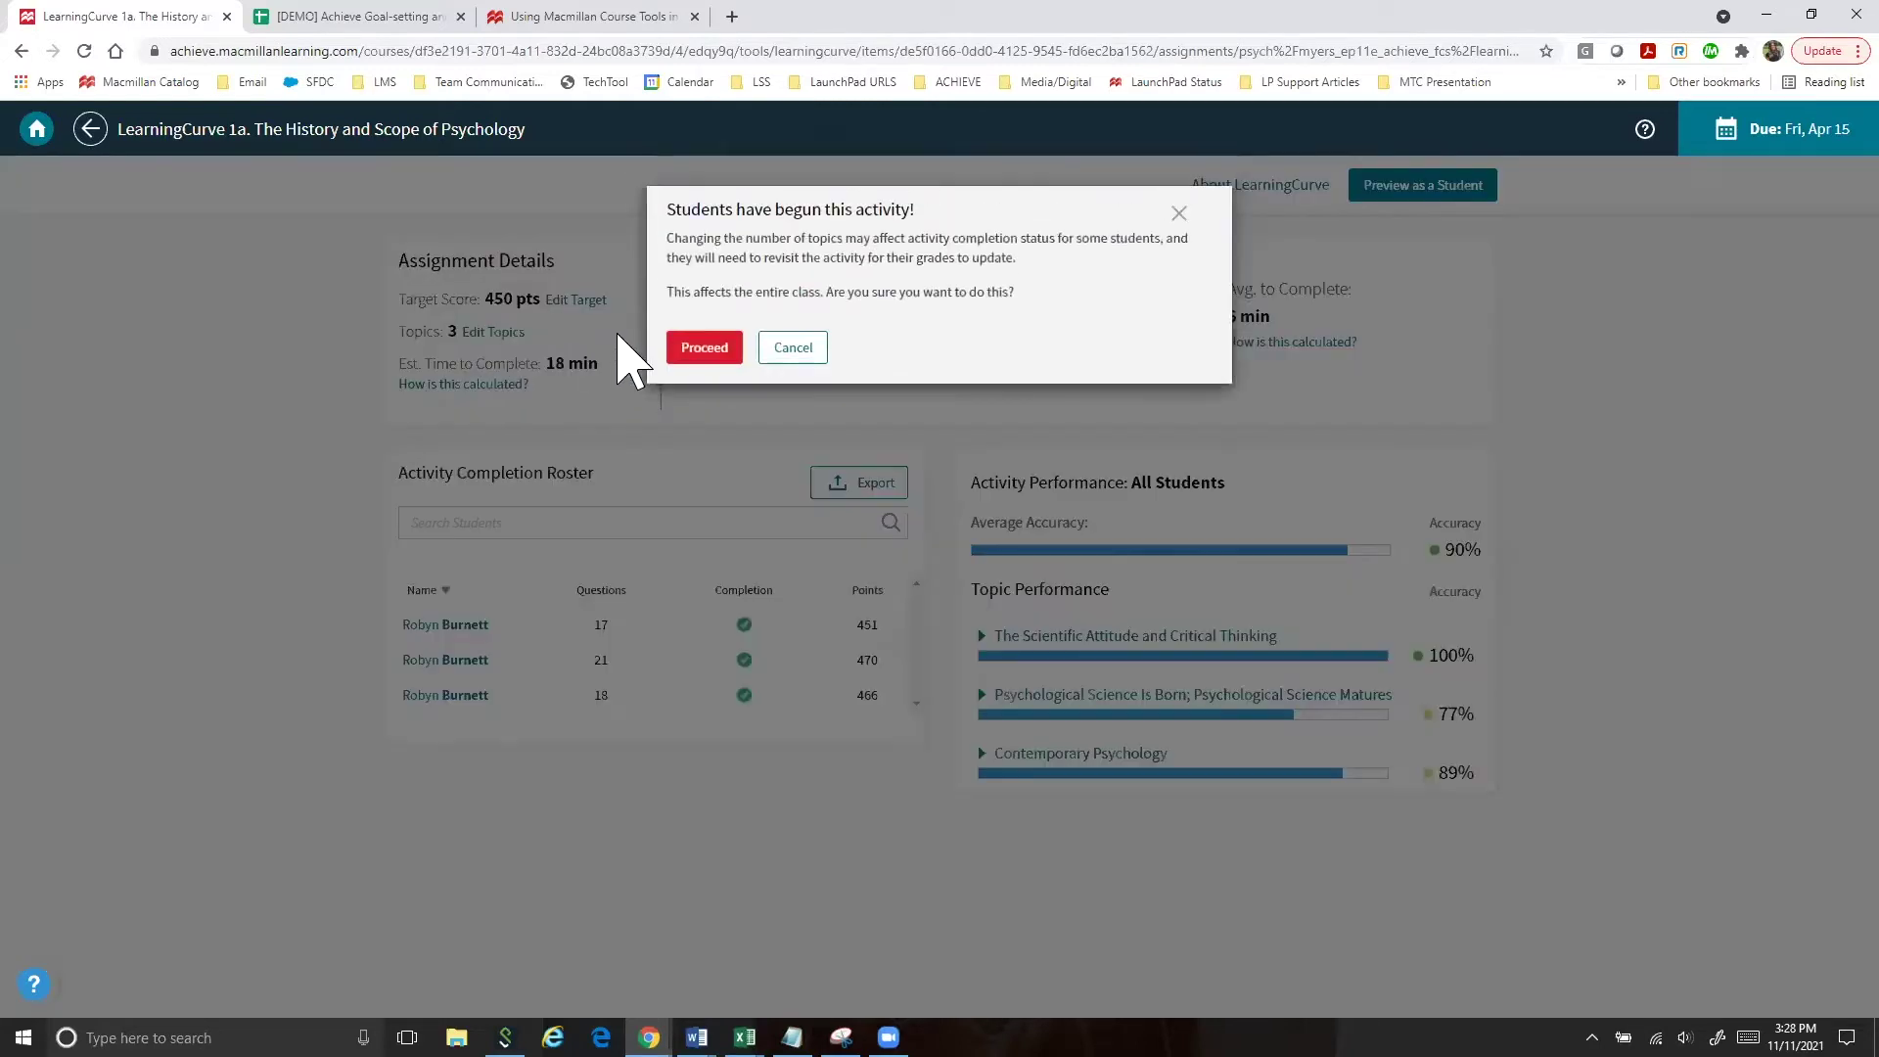
{"action": "left_click", "coordinate": [701, 347]}
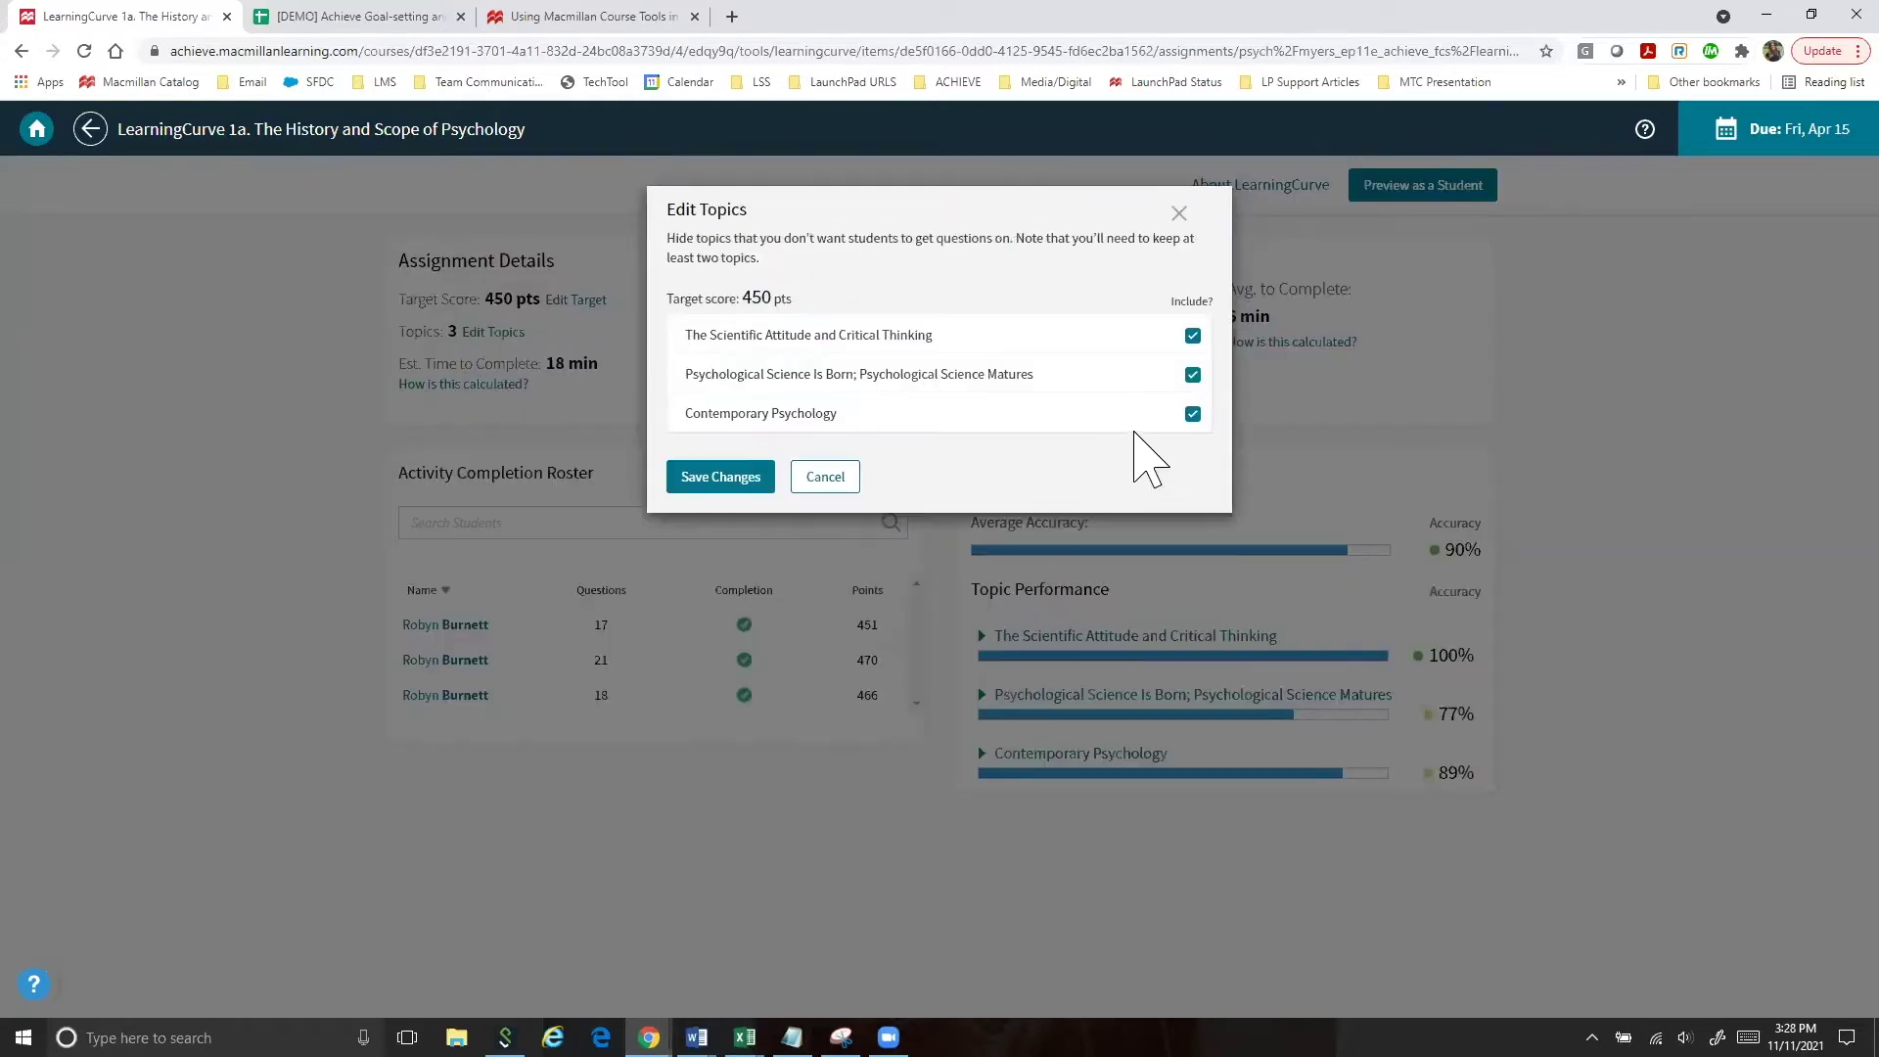
{"action": "left_click", "coordinate": [1193, 414]}
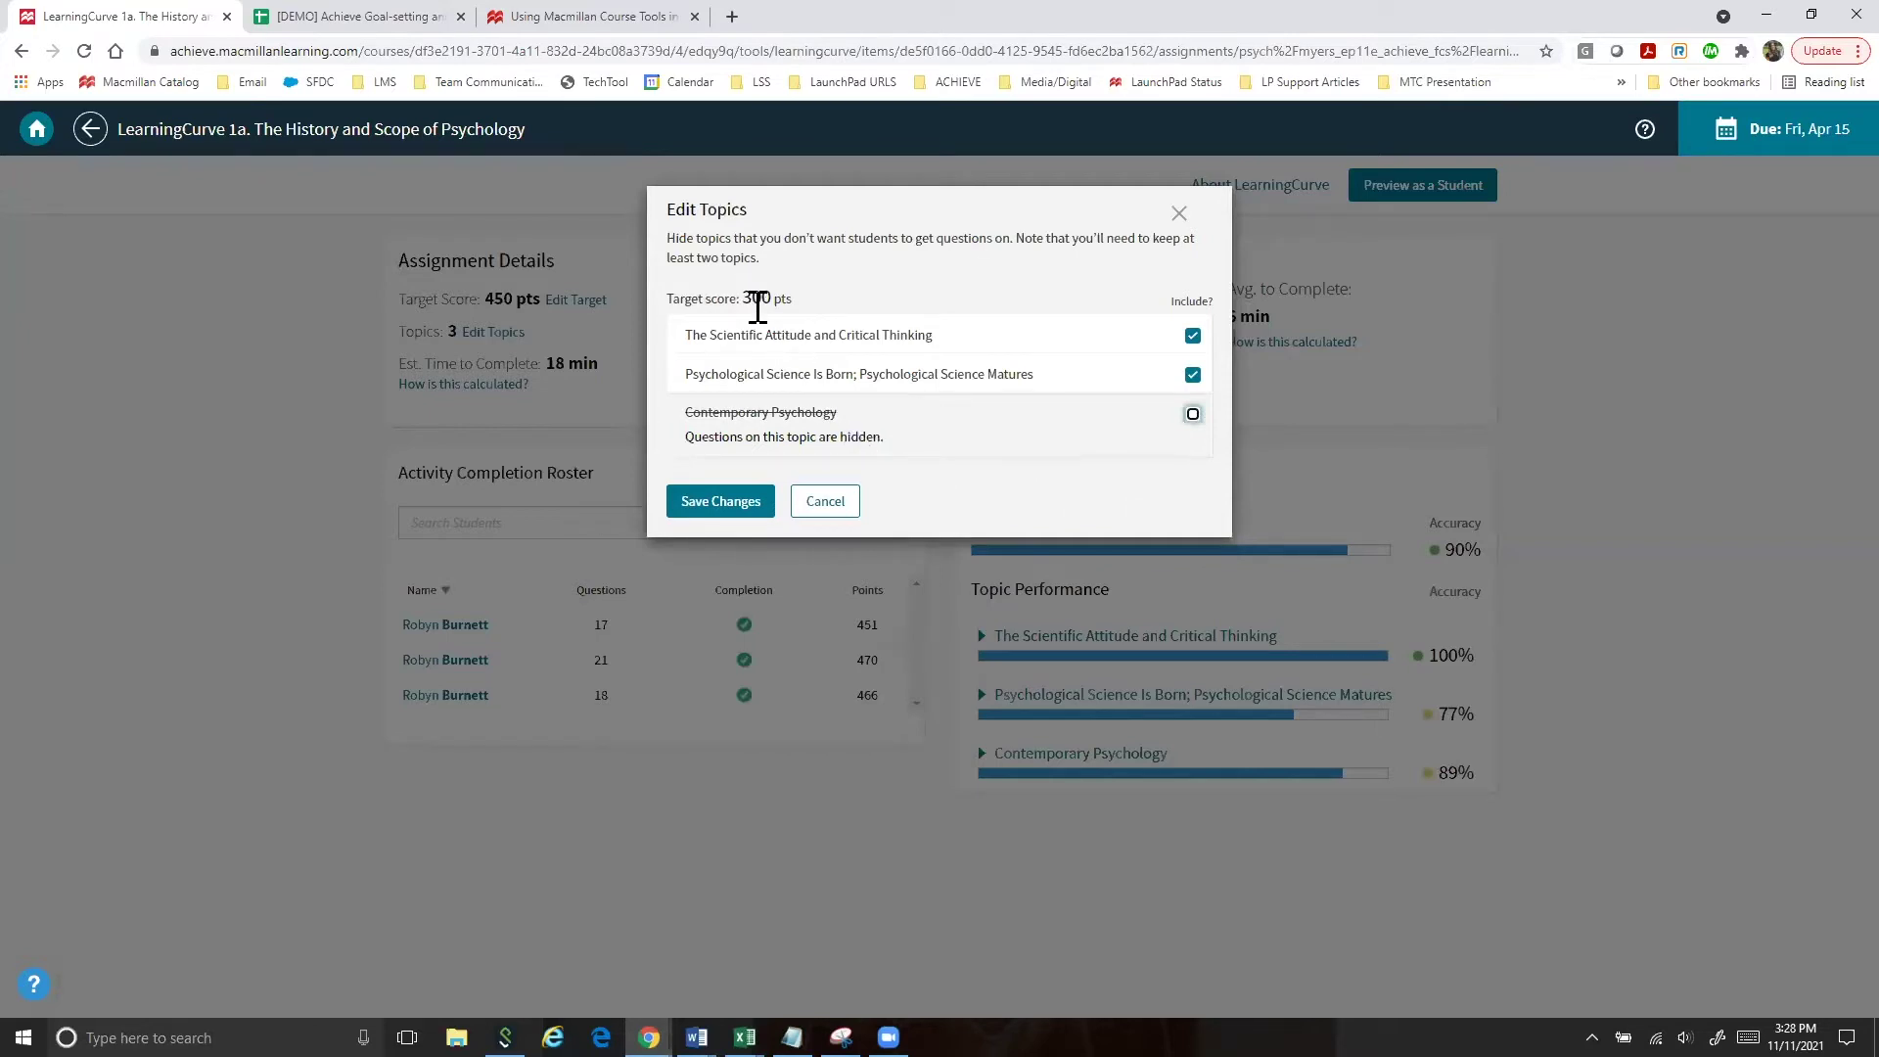
{"action": "left_click", "coordinate": [1193, 413]}
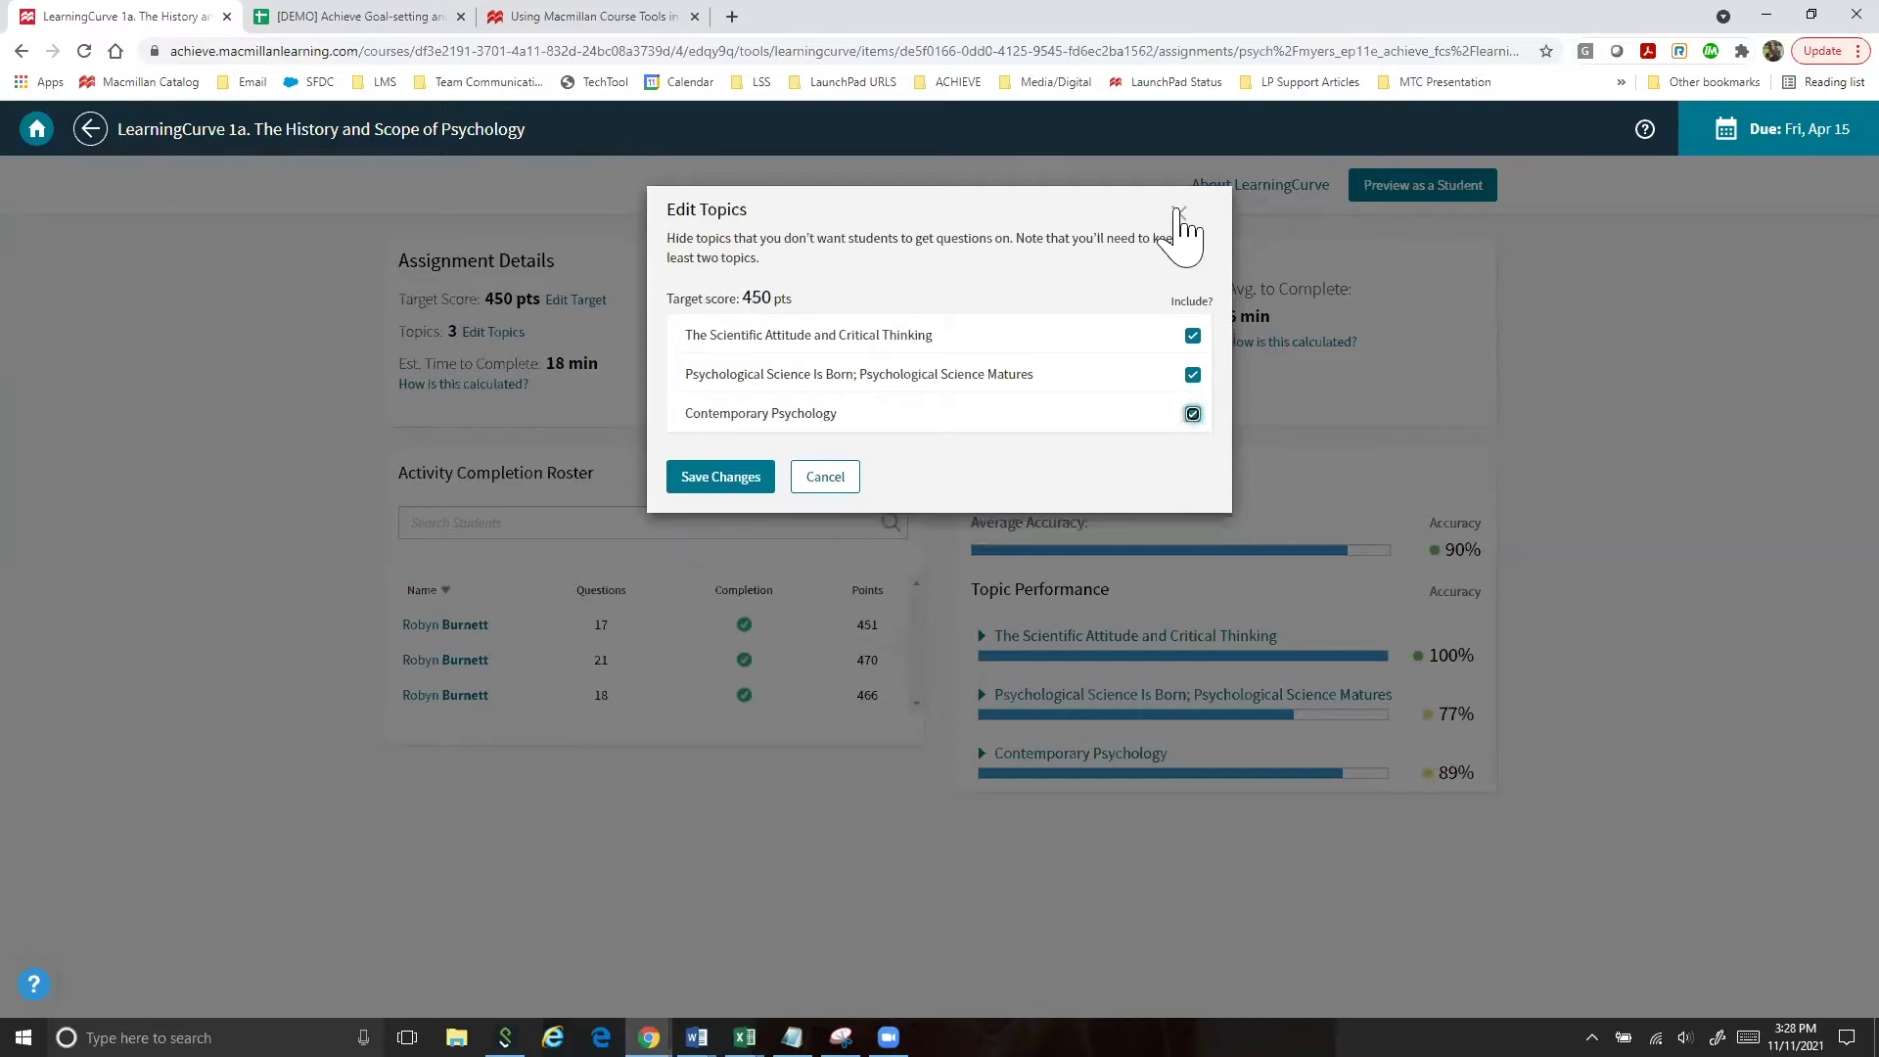
{"action": "left_click", "coordinate": [791, 723]}
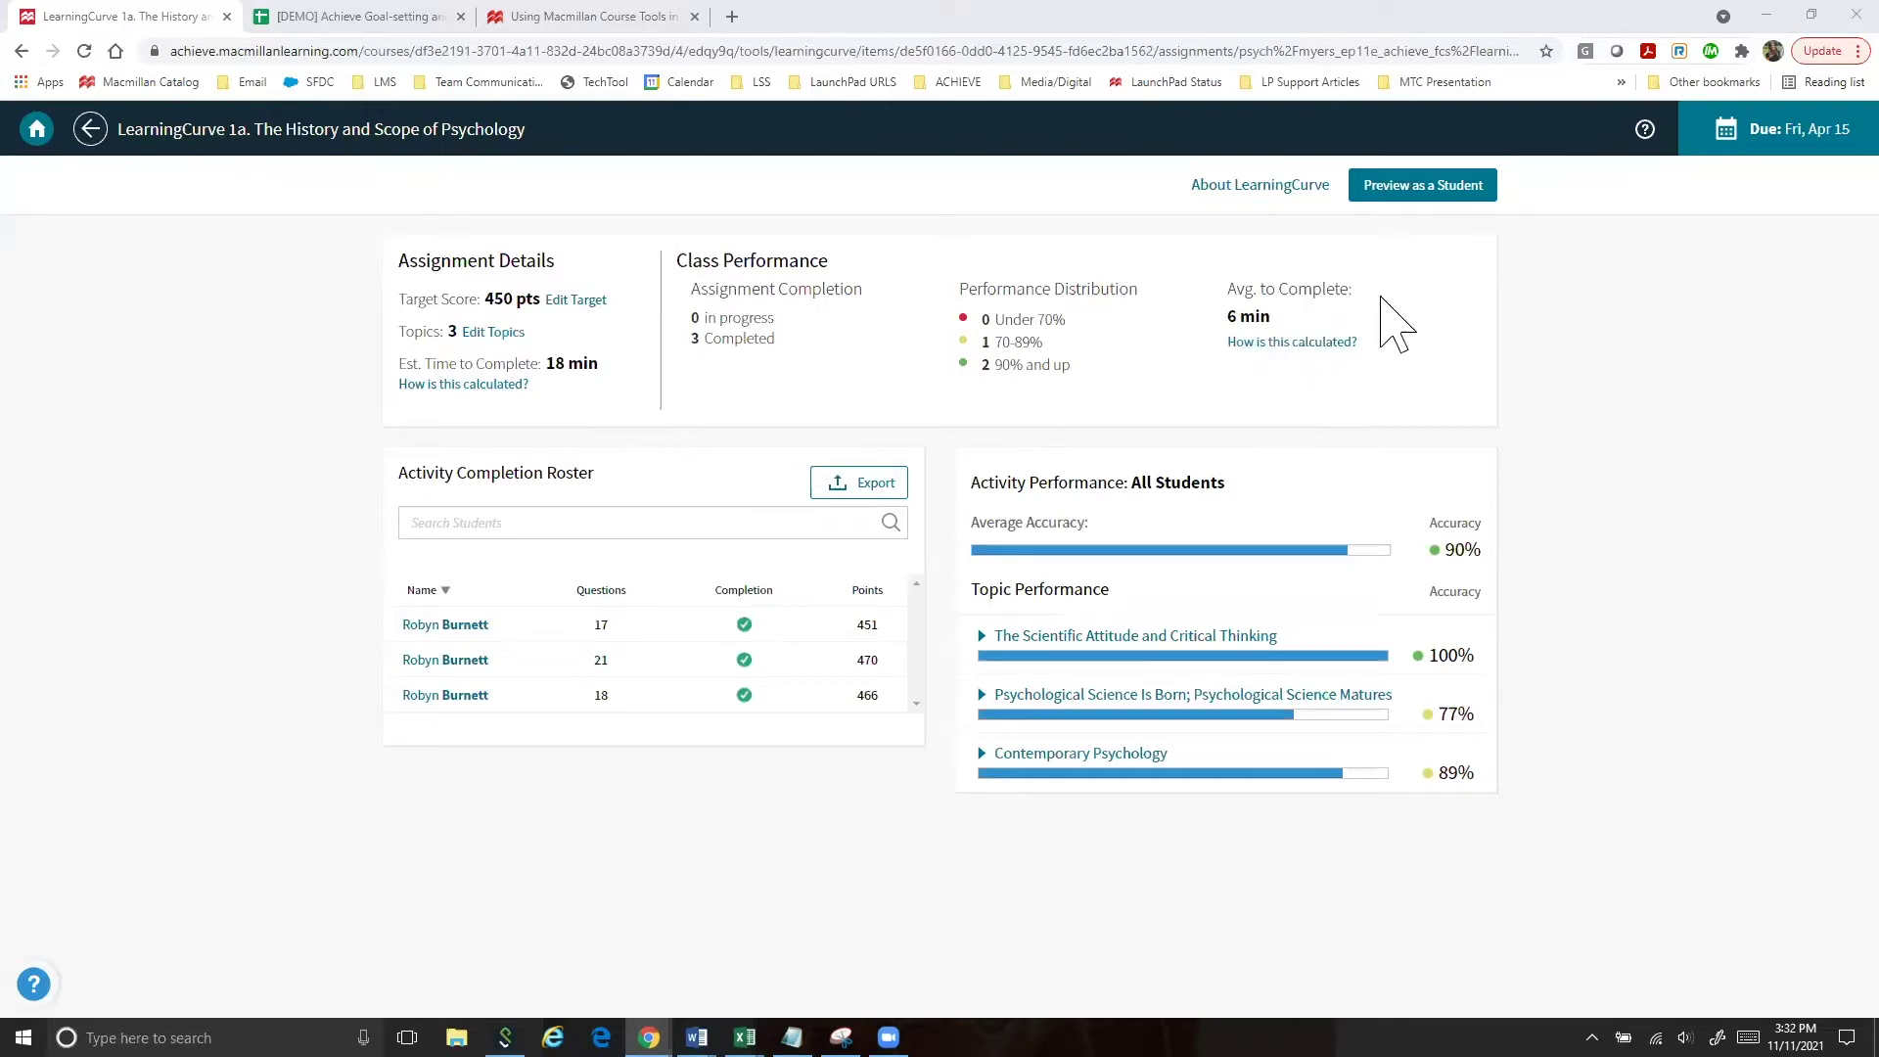
Step: Preview the activity as a student and check the study plan suggestions for Contemporary Psychology and Psychological Science Is Born
{"action": "left_click", "coordinate": [1419, 186]}
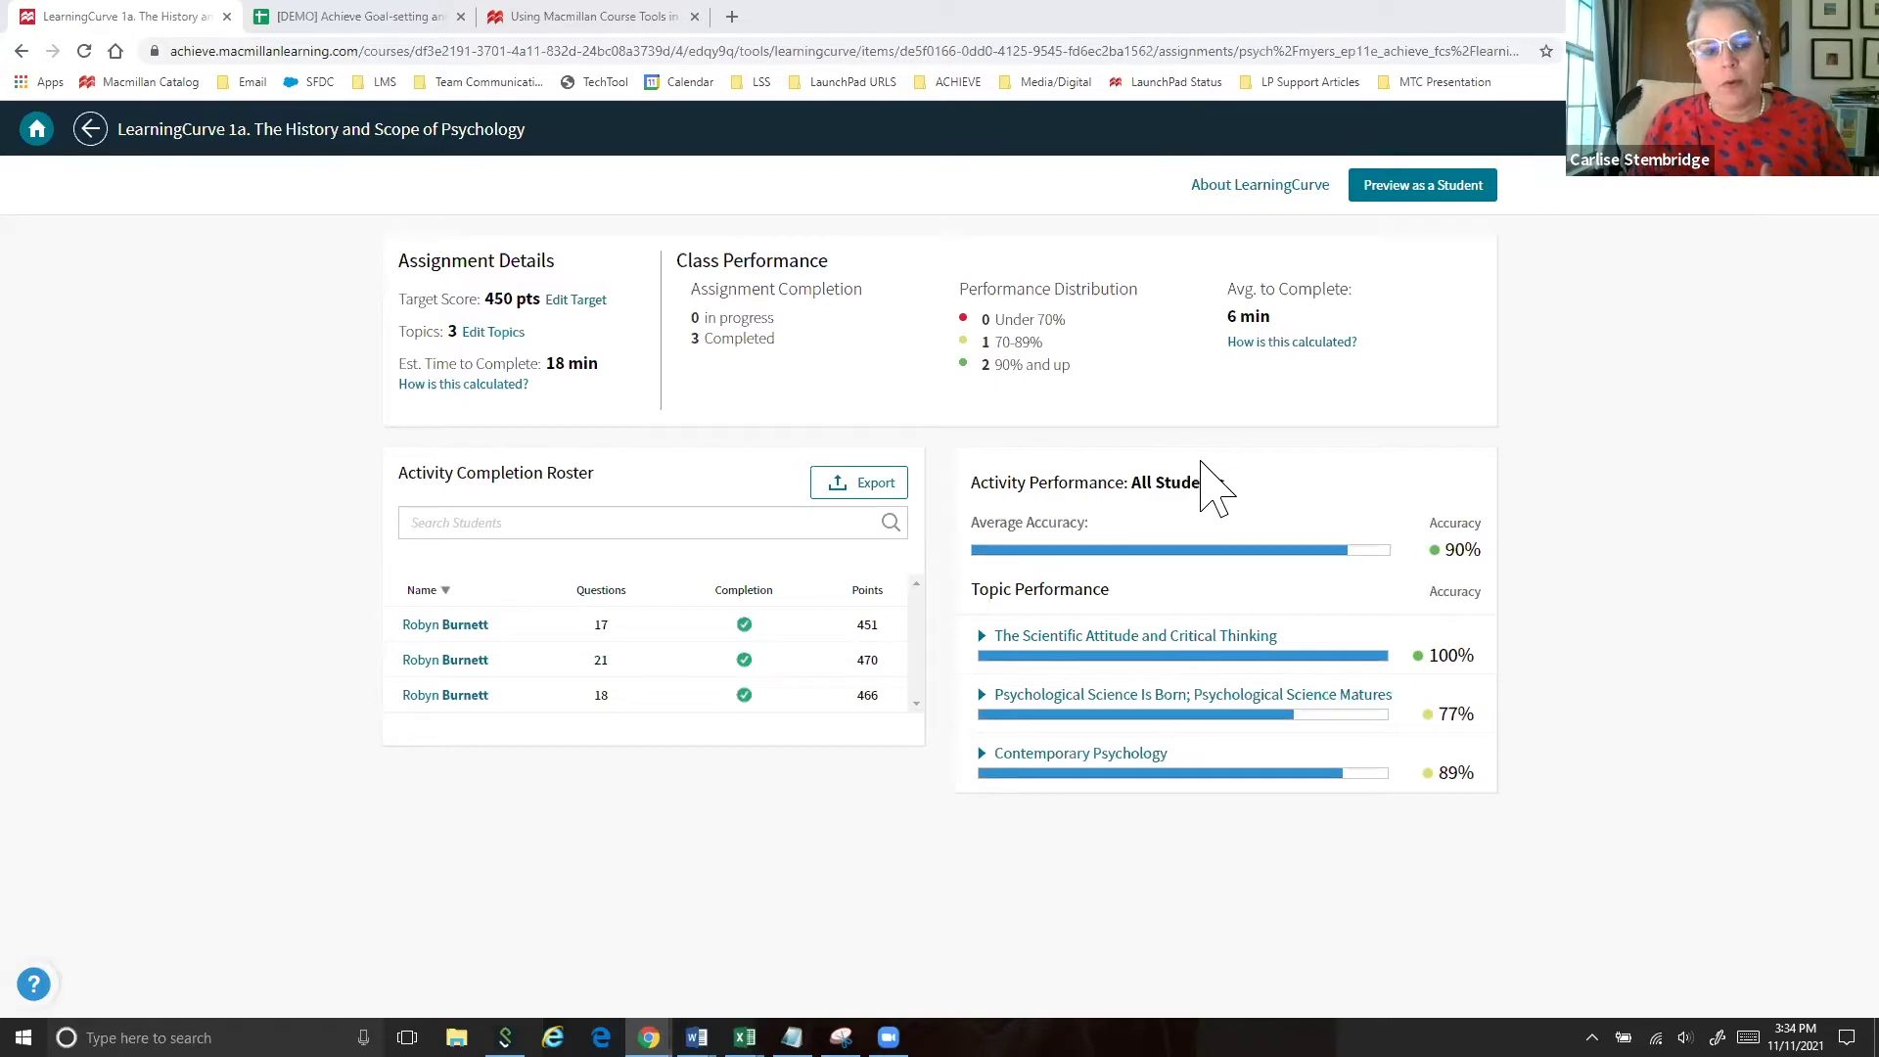
{"action": "left_click", "coordinate": [1487, 185]}
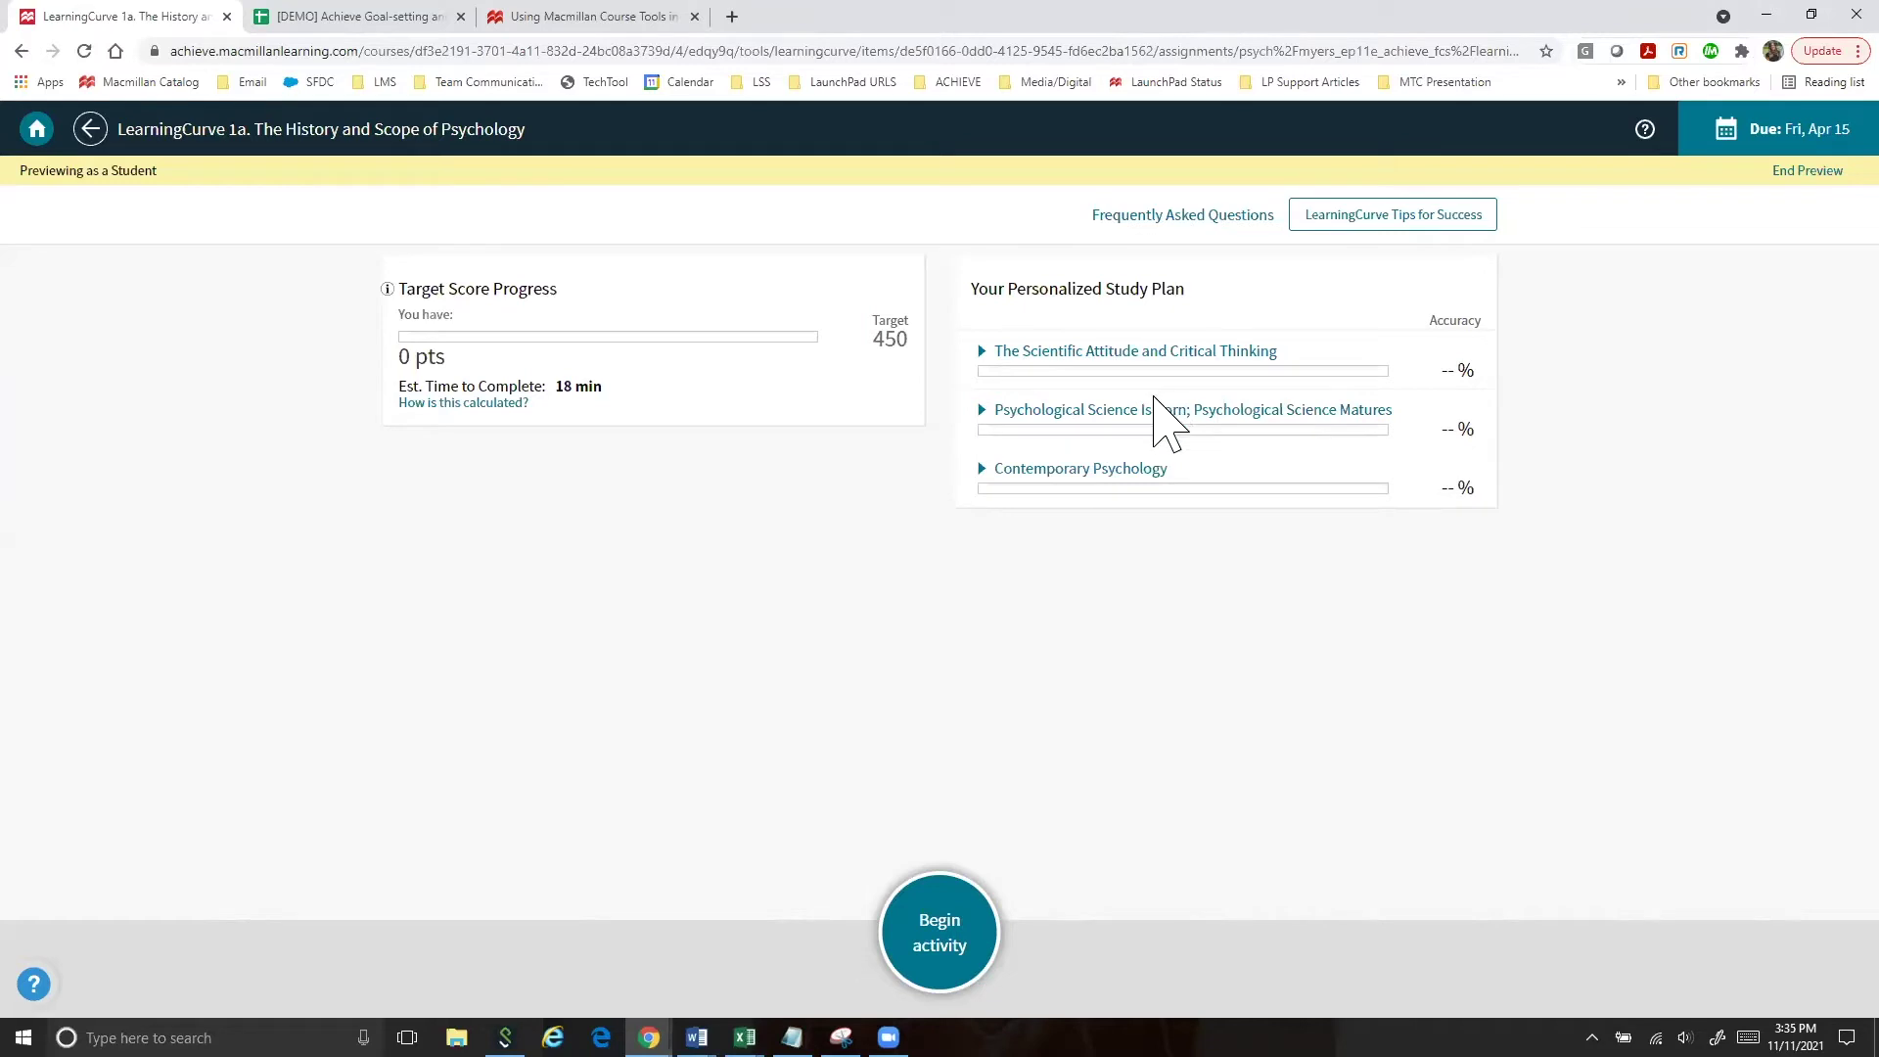
{"action": "left_click", "coordinate": [1077, 468]}
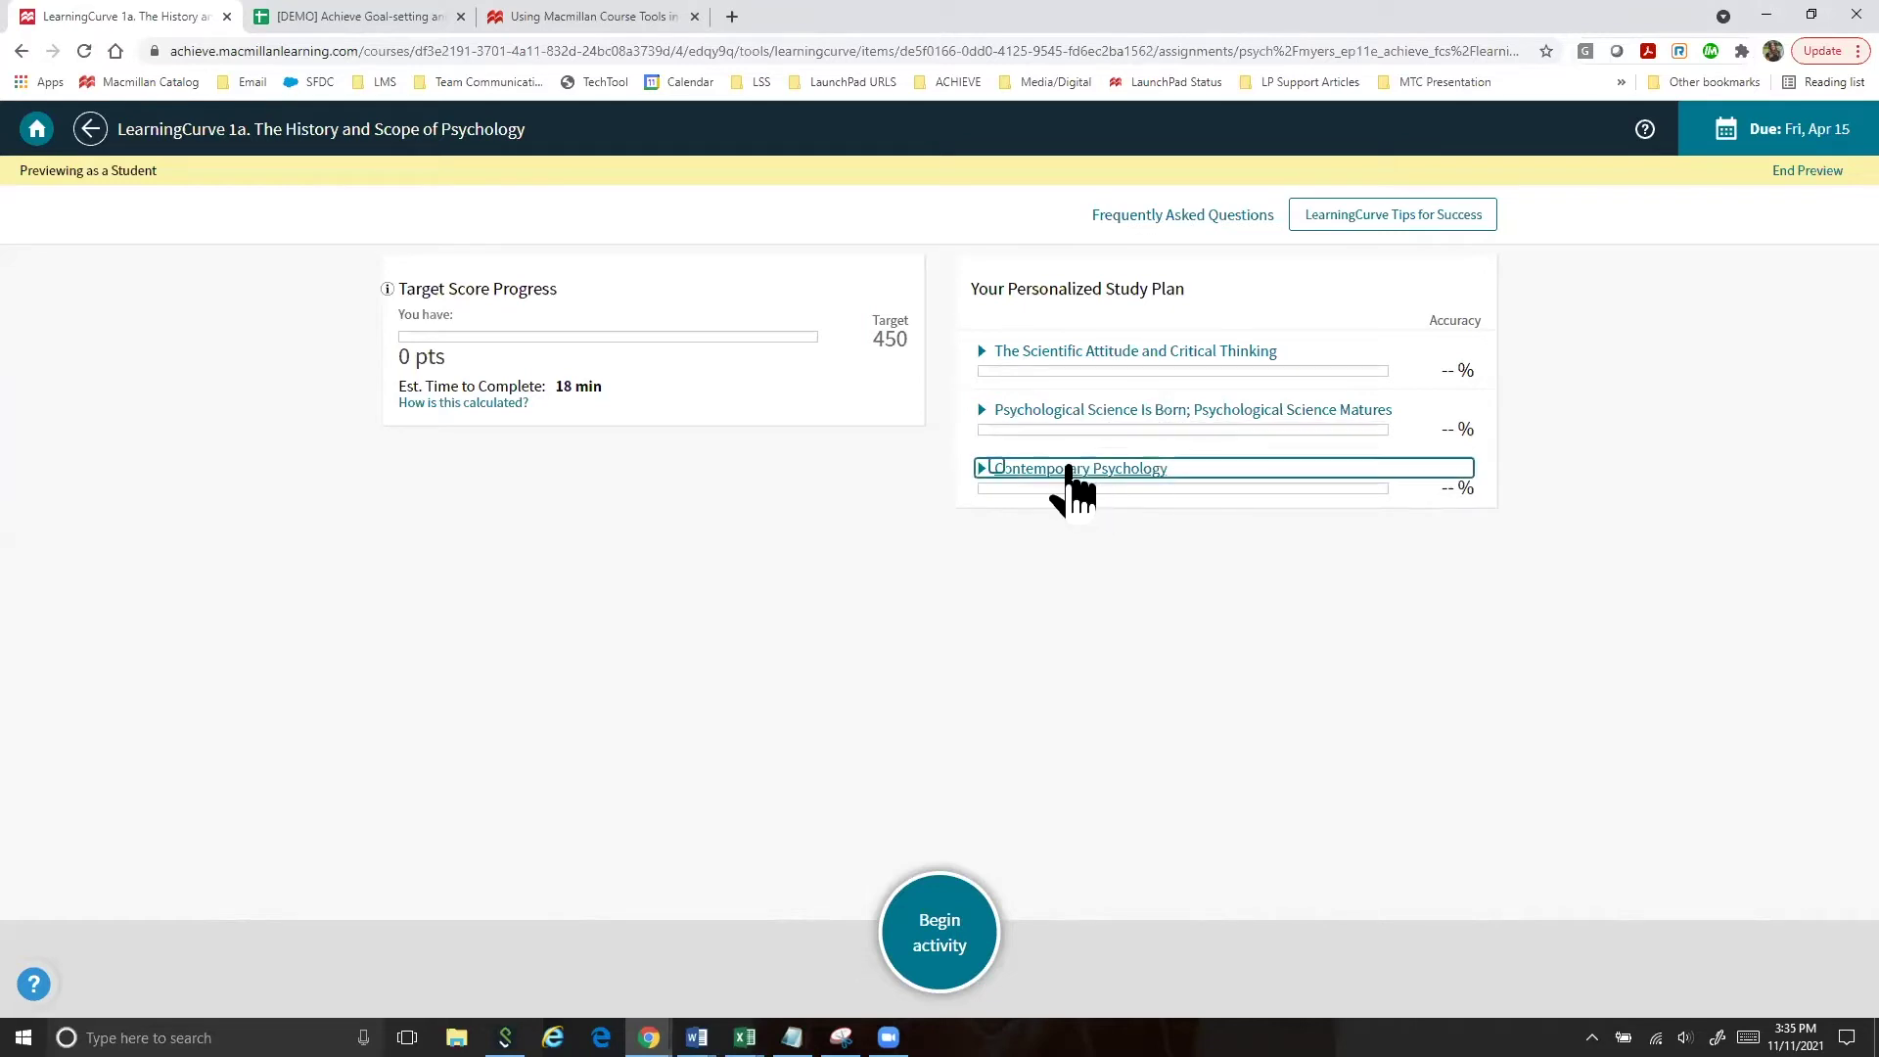
{"action": "left_click", "coordinate": [1081, 411]}
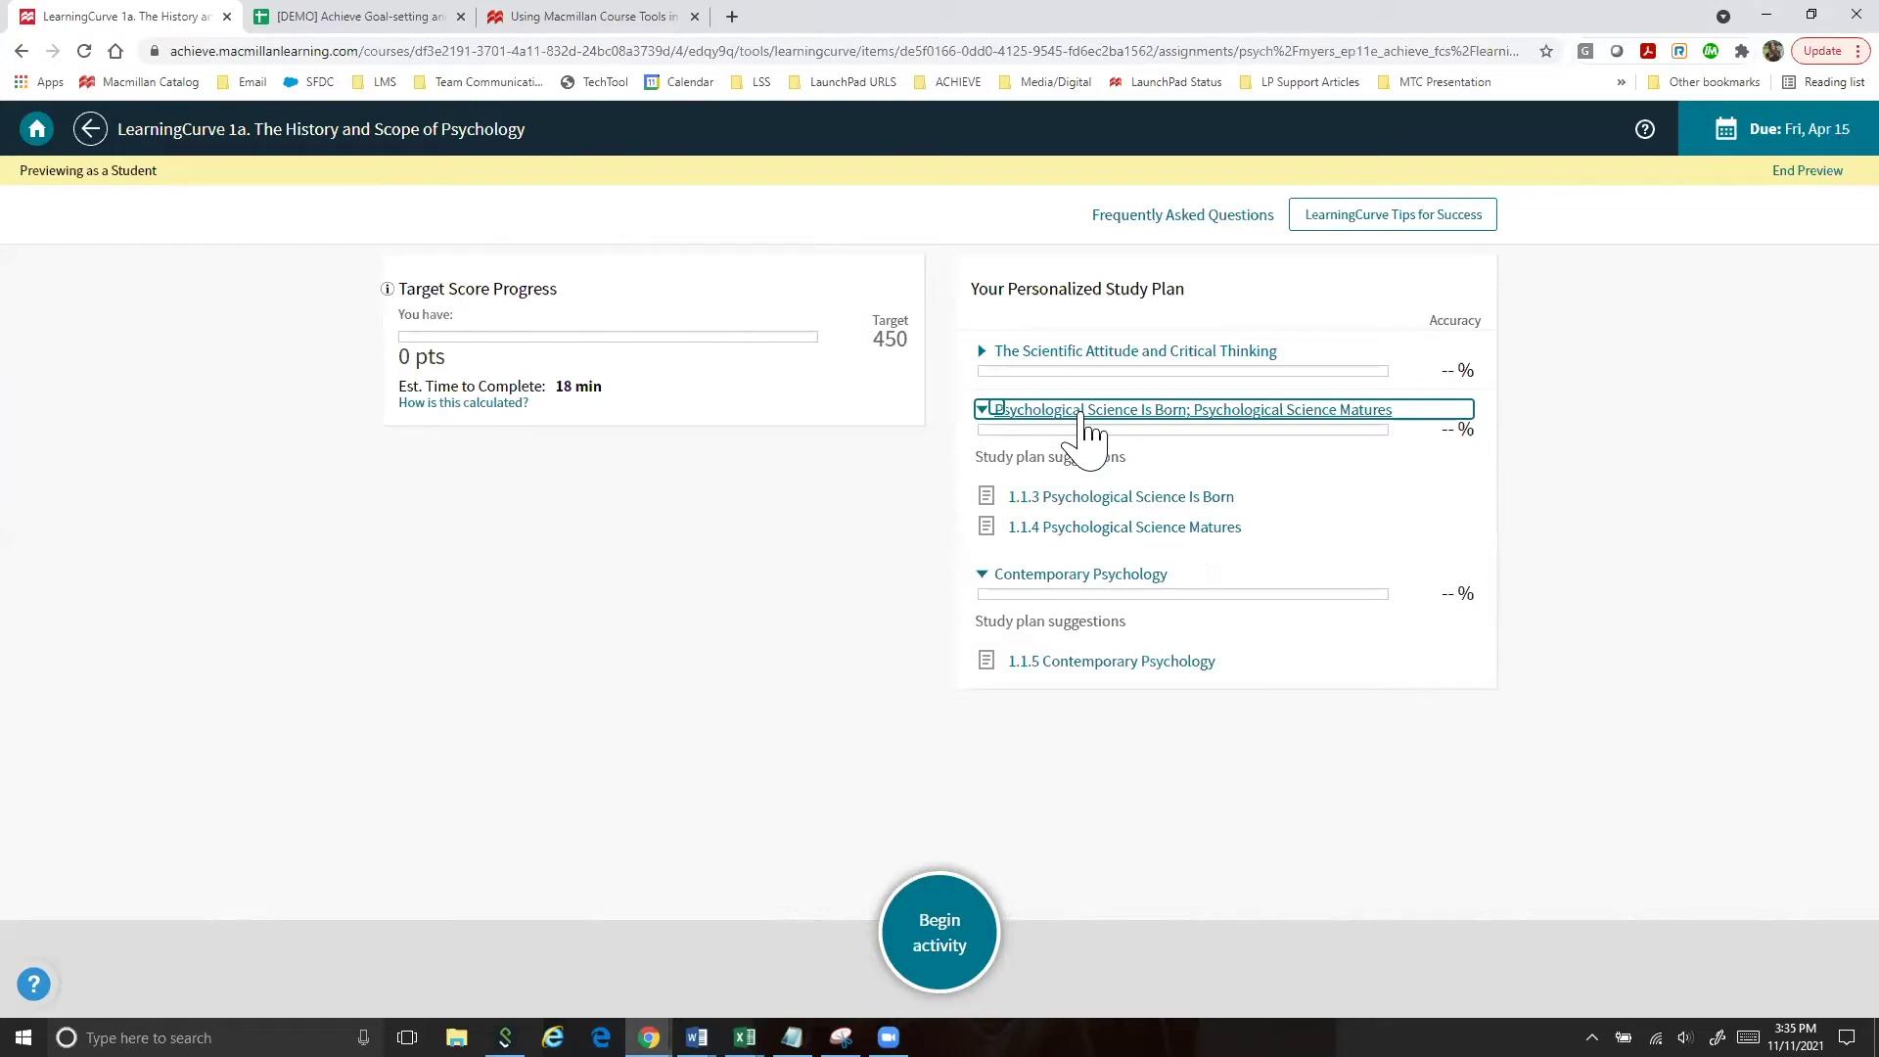
{"action": "left_click", "coordinate": [1082, 411]}
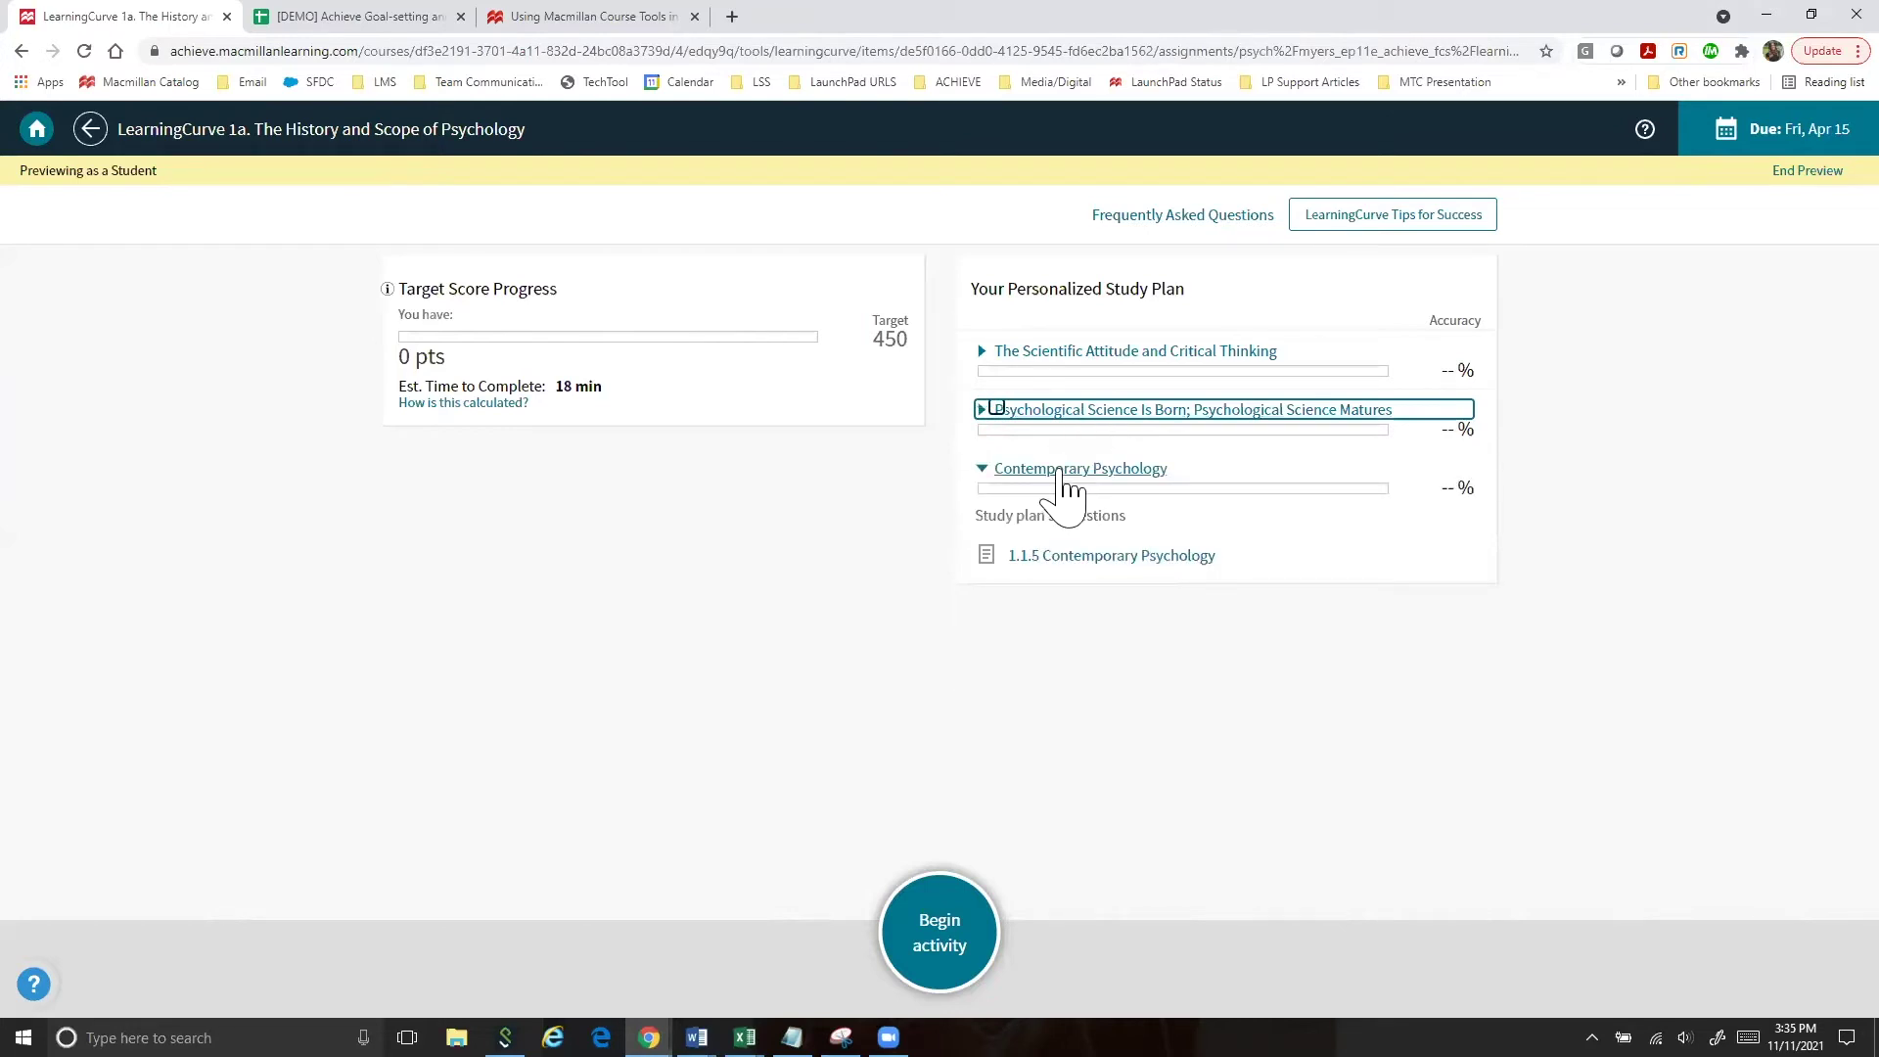
{"action": "left_click", "coordinate": [1061, 472]}
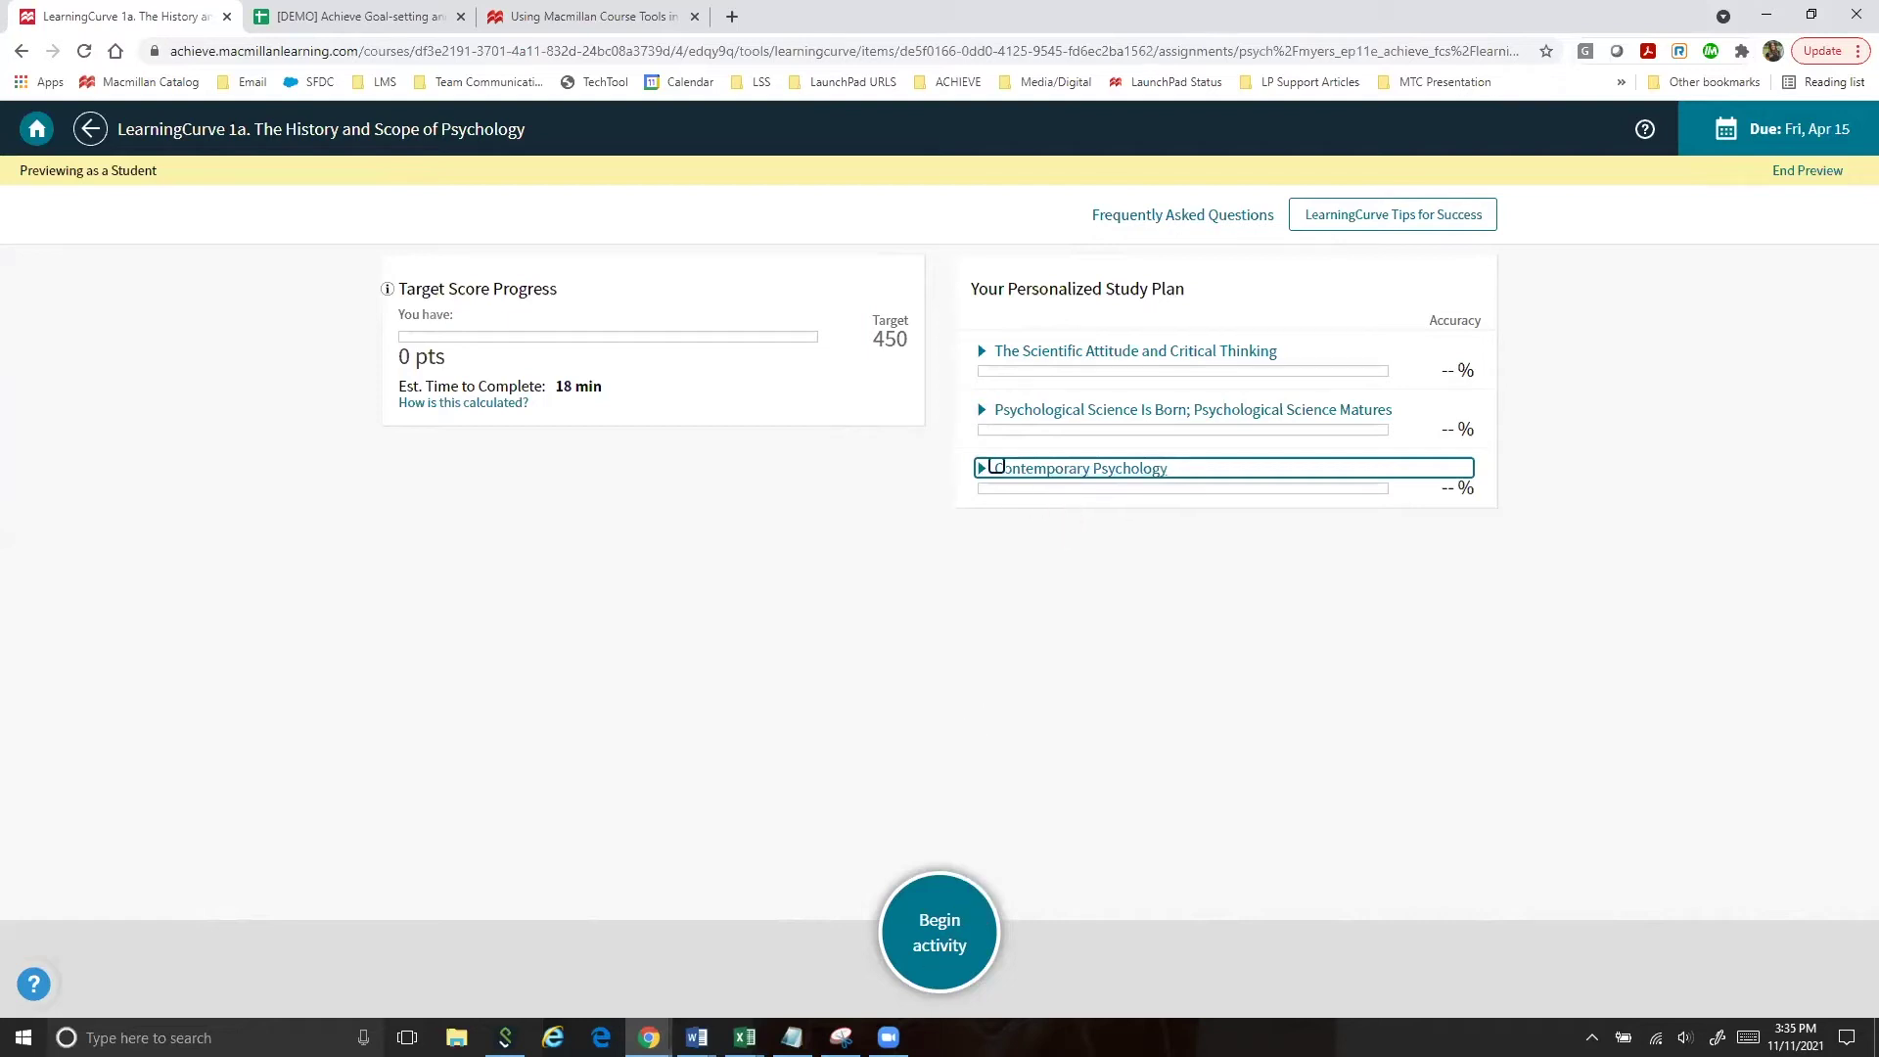
Step: Begin the activity and consult the e-book page for the first question, closing the e-book when done
{"action": "left_click", "coordinate": [955, 942]}
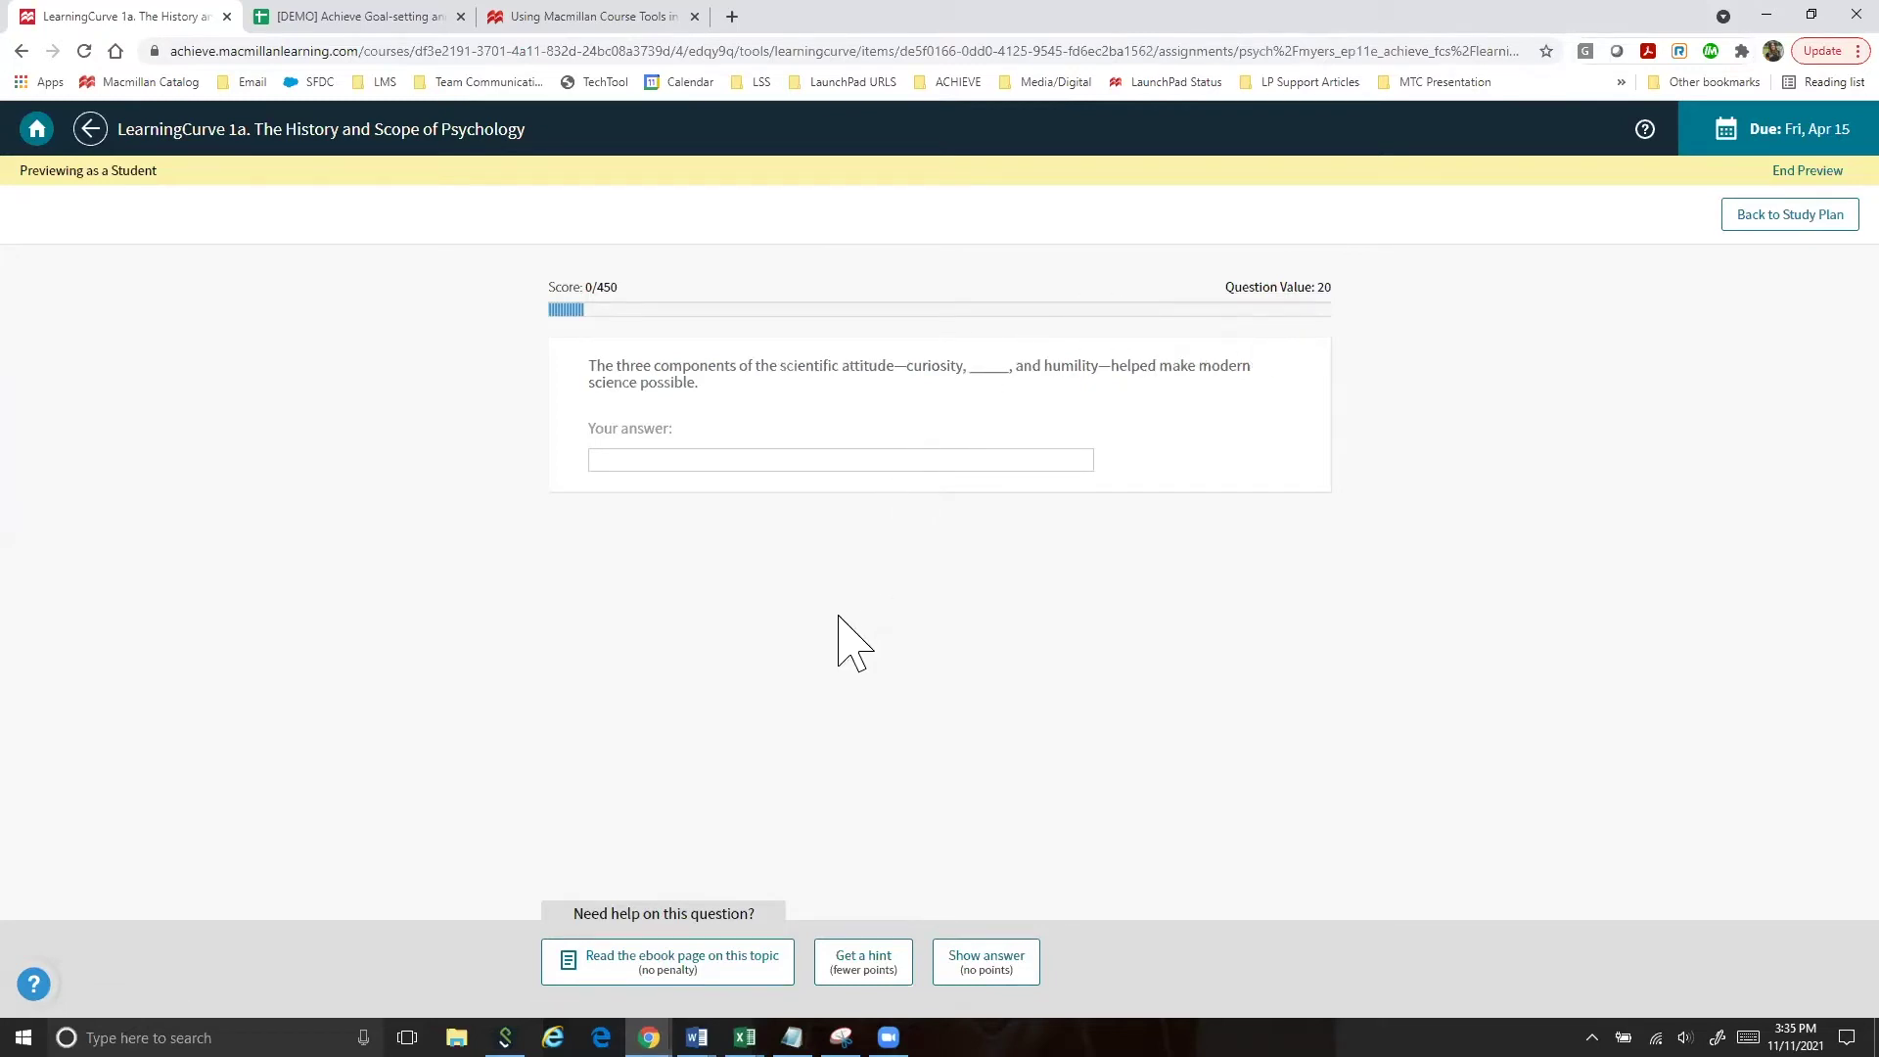
{"action": "left_click", "coordinate": [691, 995]}
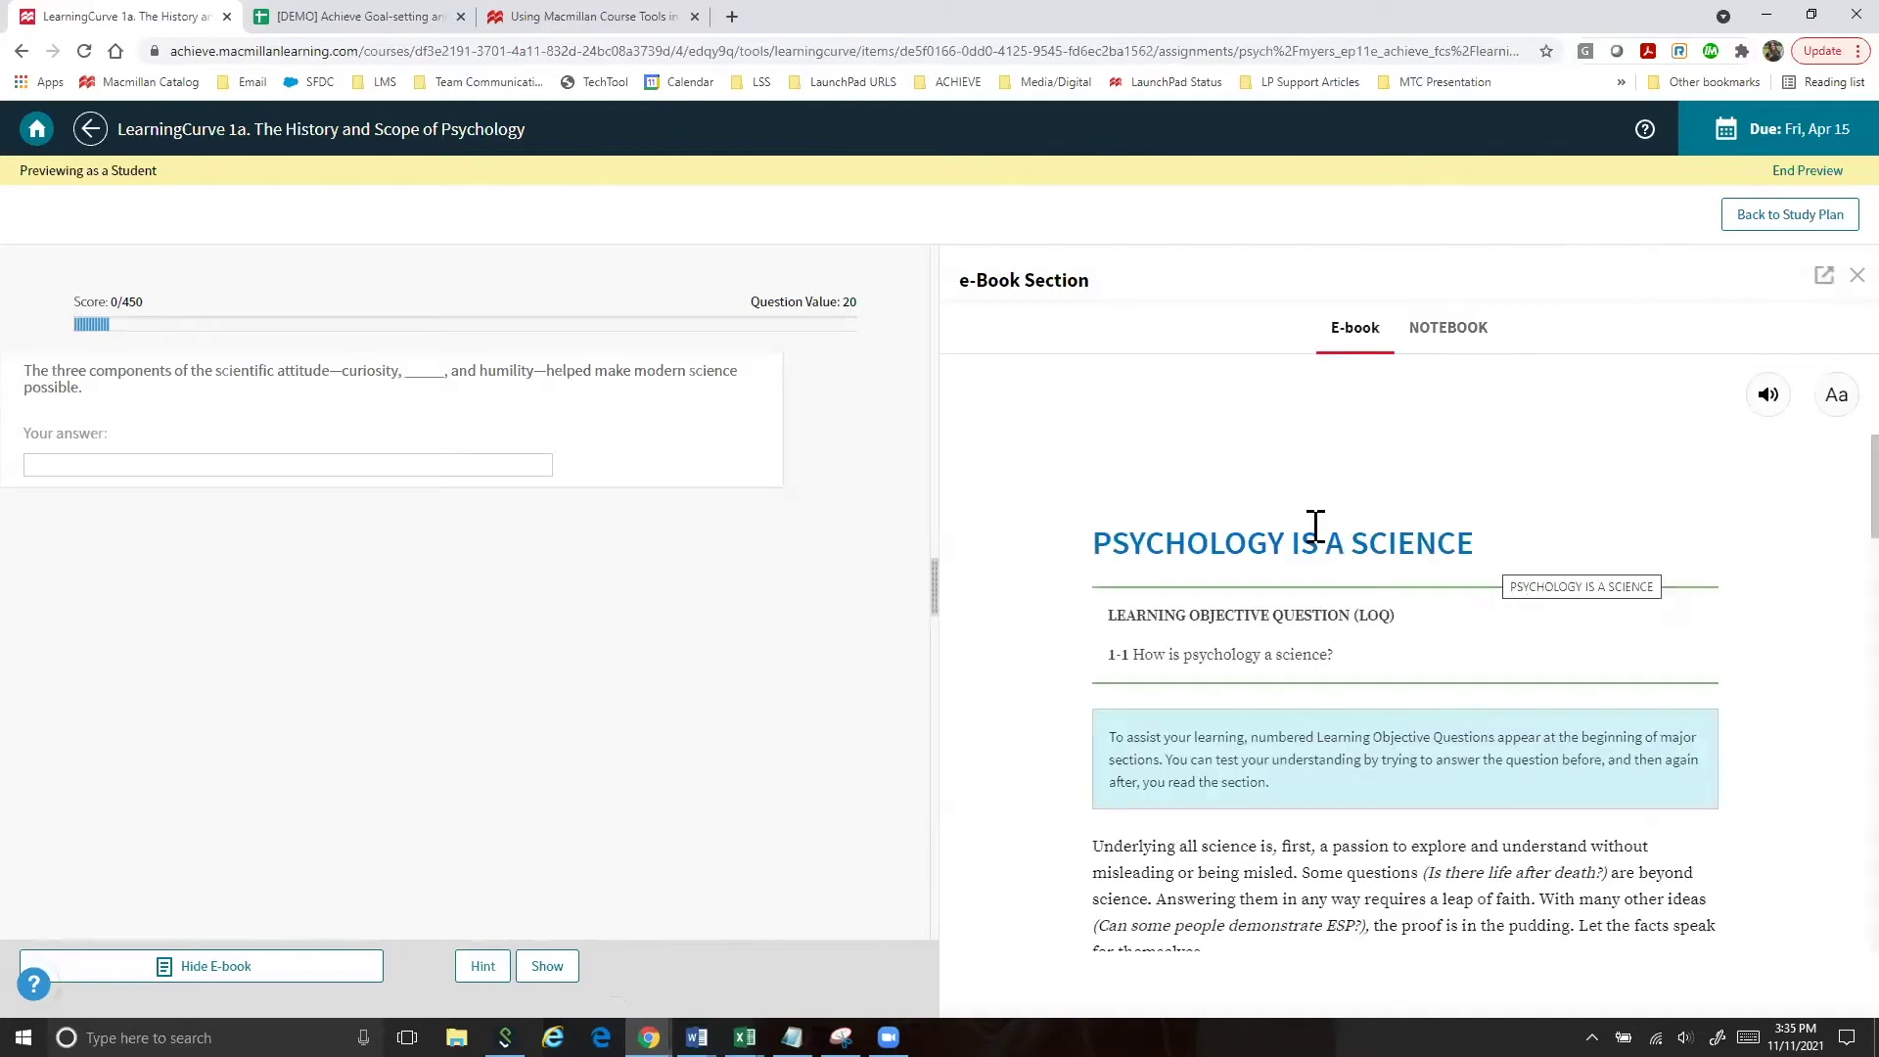
{"action": "scroll", "coordinate": [1342, 724], "scroll_direction": "down", "scroll_amount": 2}
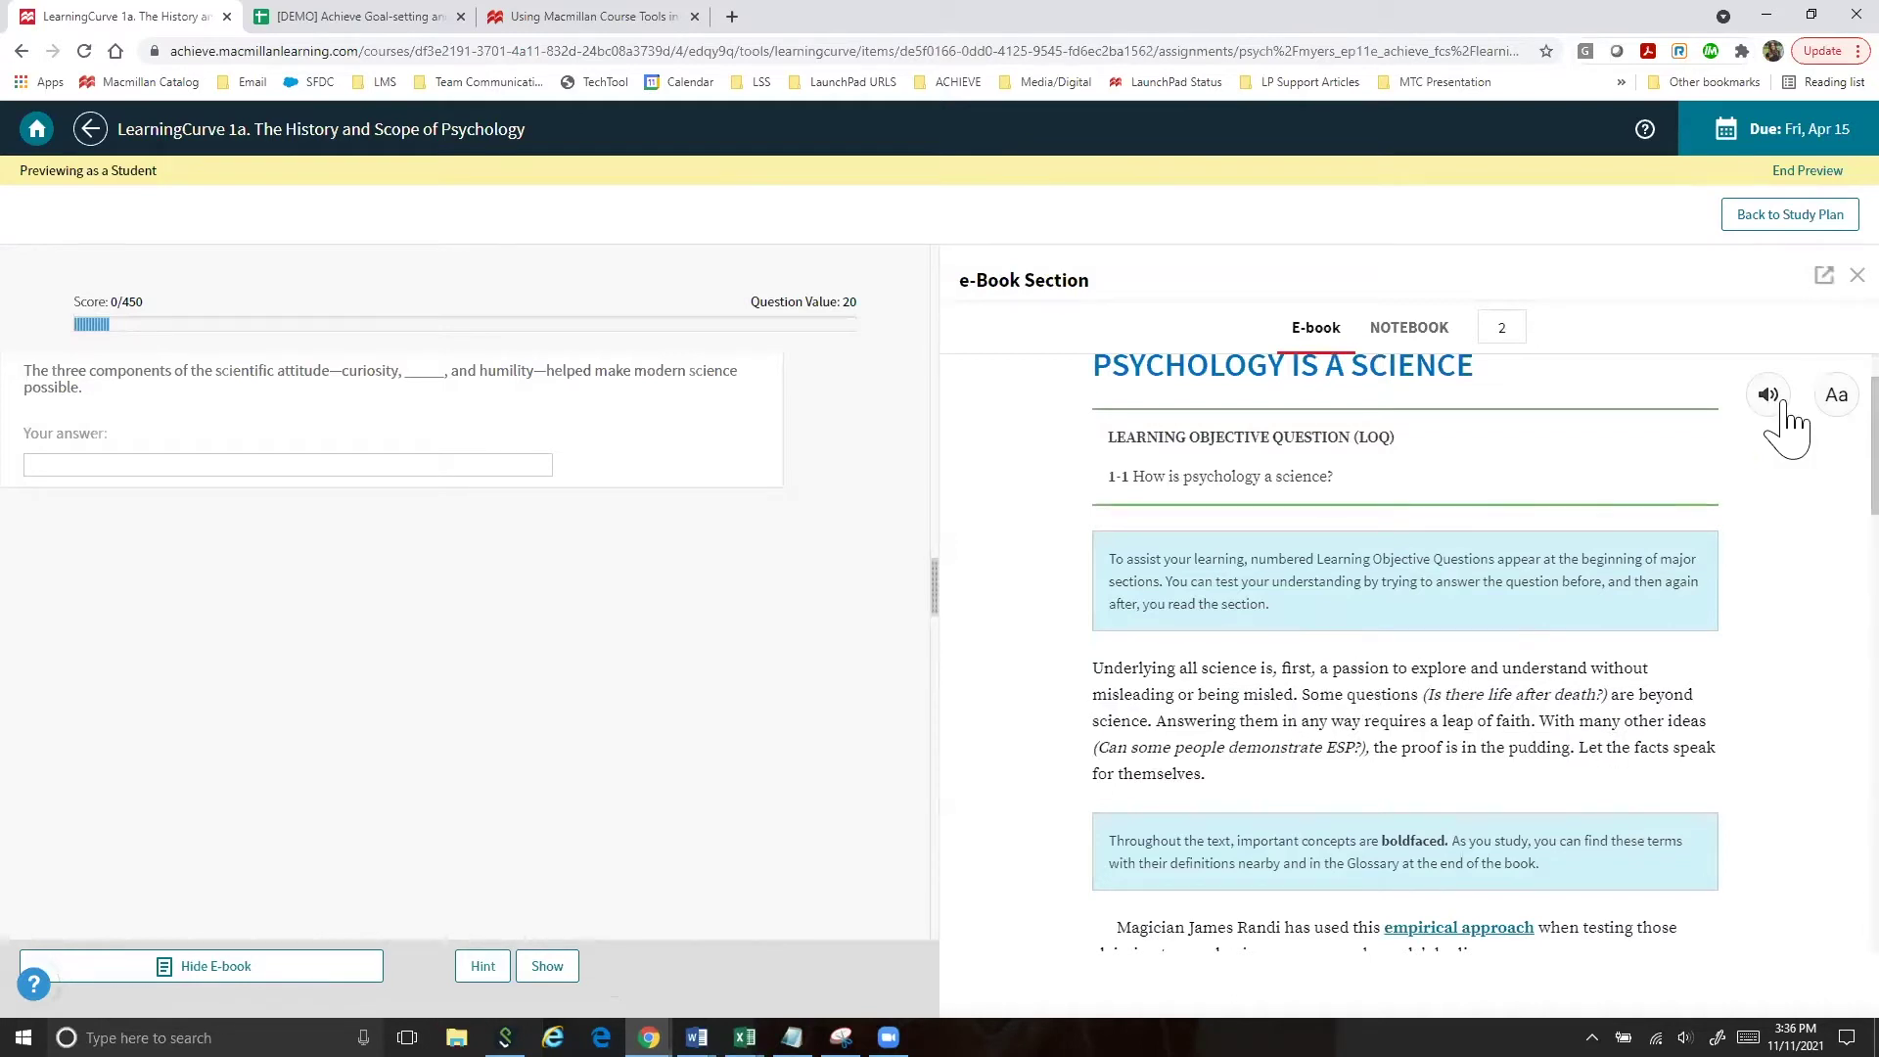
{"action": "left_click", "coordinate": [1836, 394]}
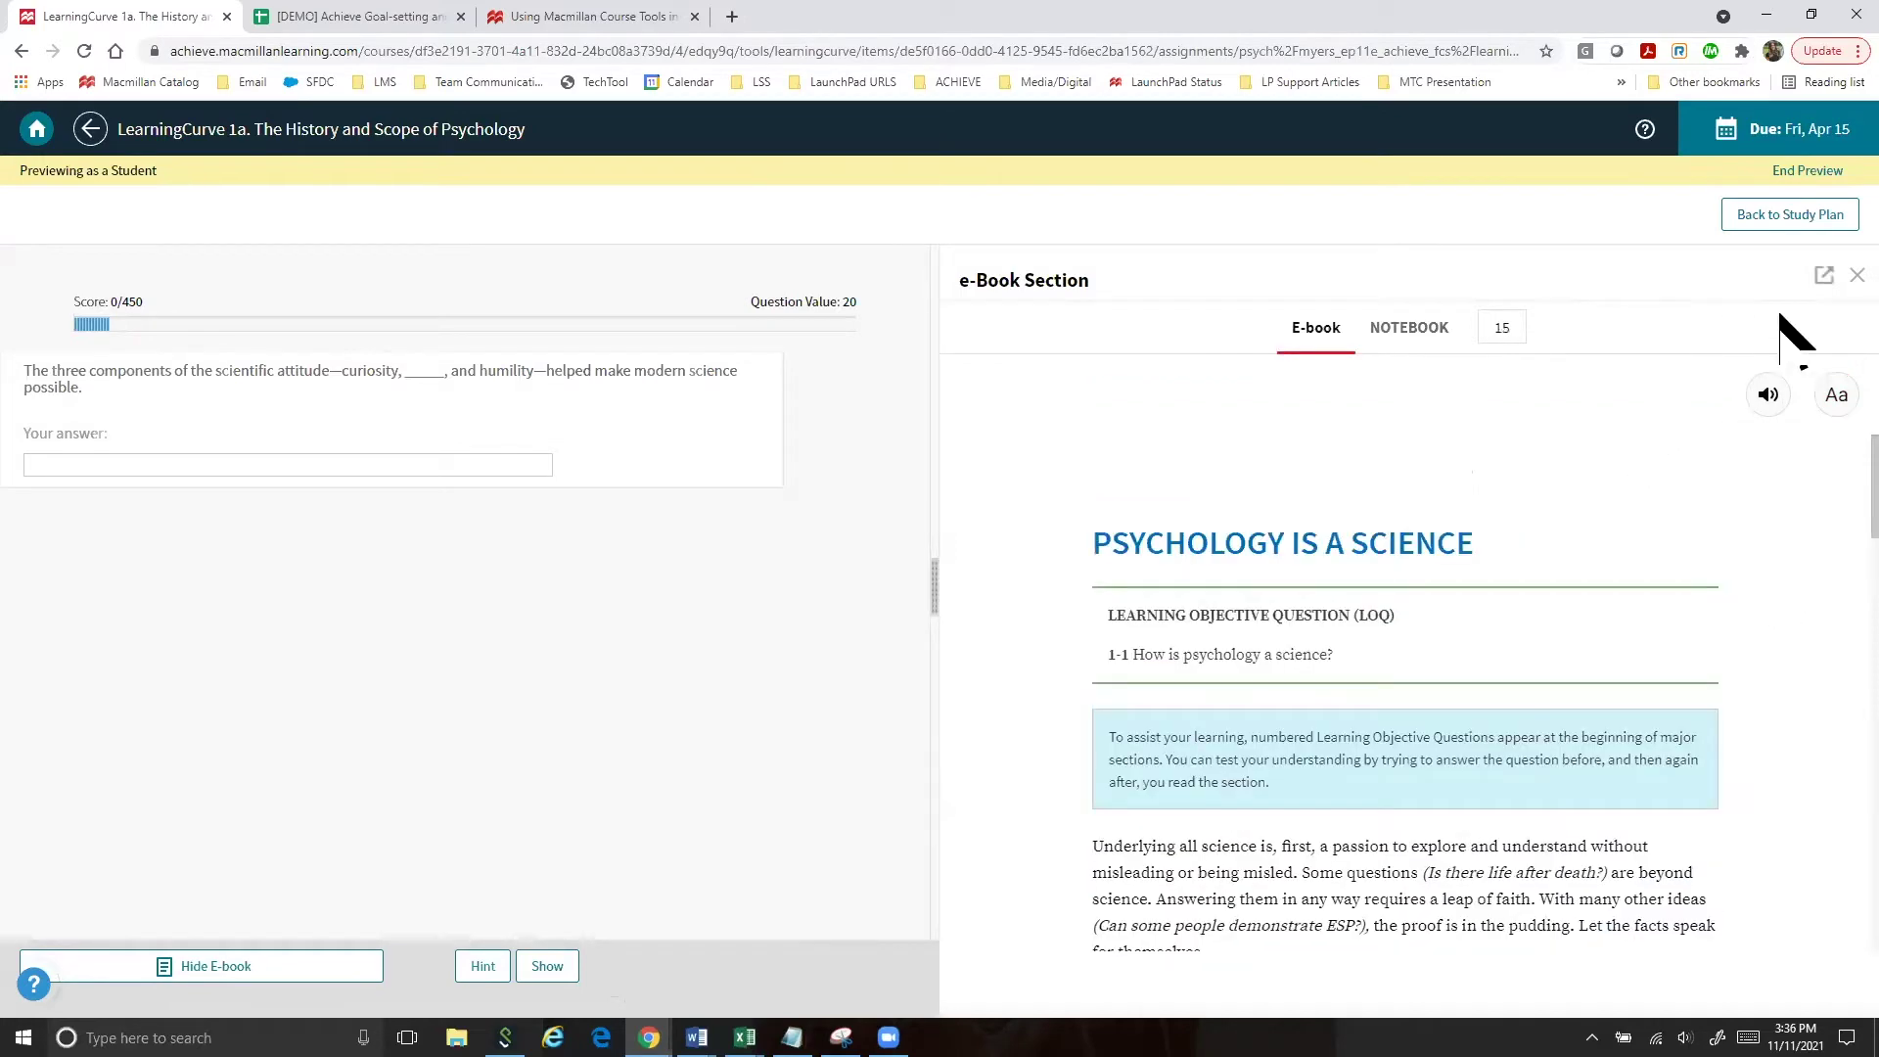
{"action": "left_click", "coordinate": [1856, 275]}
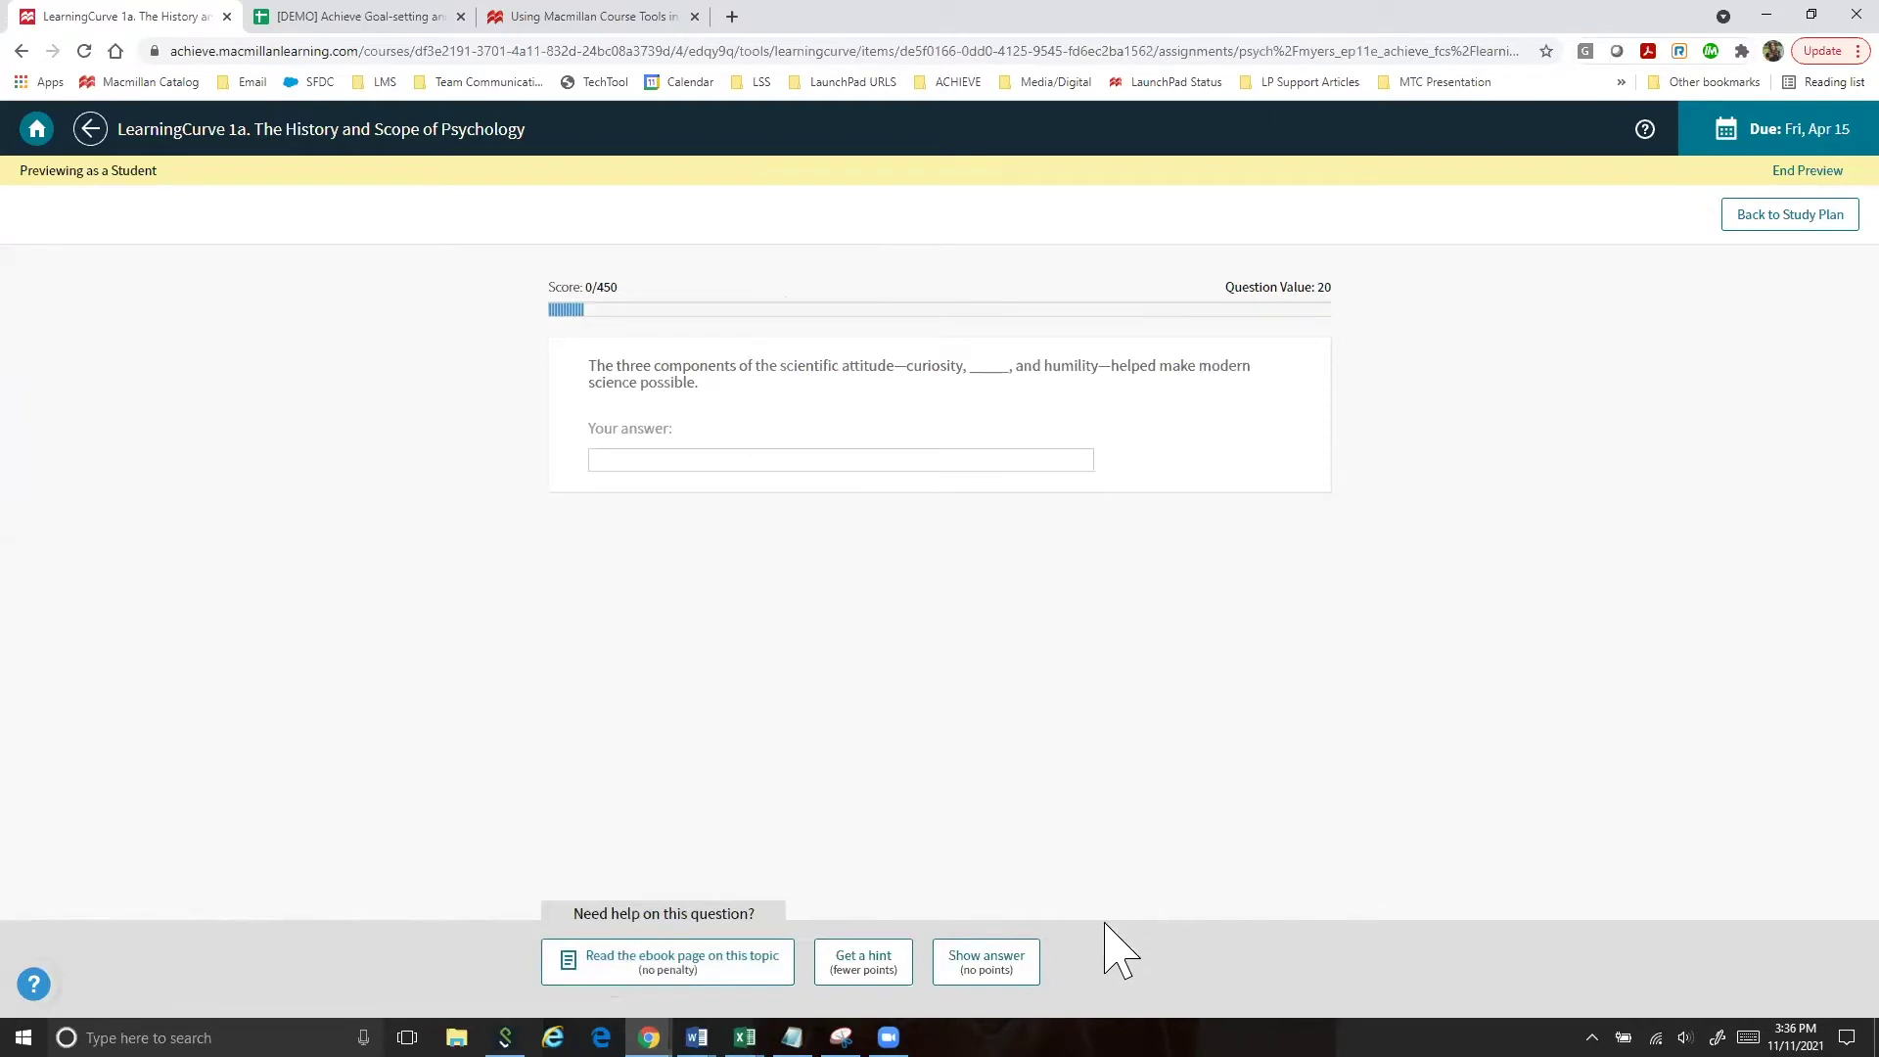
Step: Get a hint for the scientific attitude question, dismiss it, and reveal the correct answer
{"action": "left_click", "coordinate": [857, 963]}
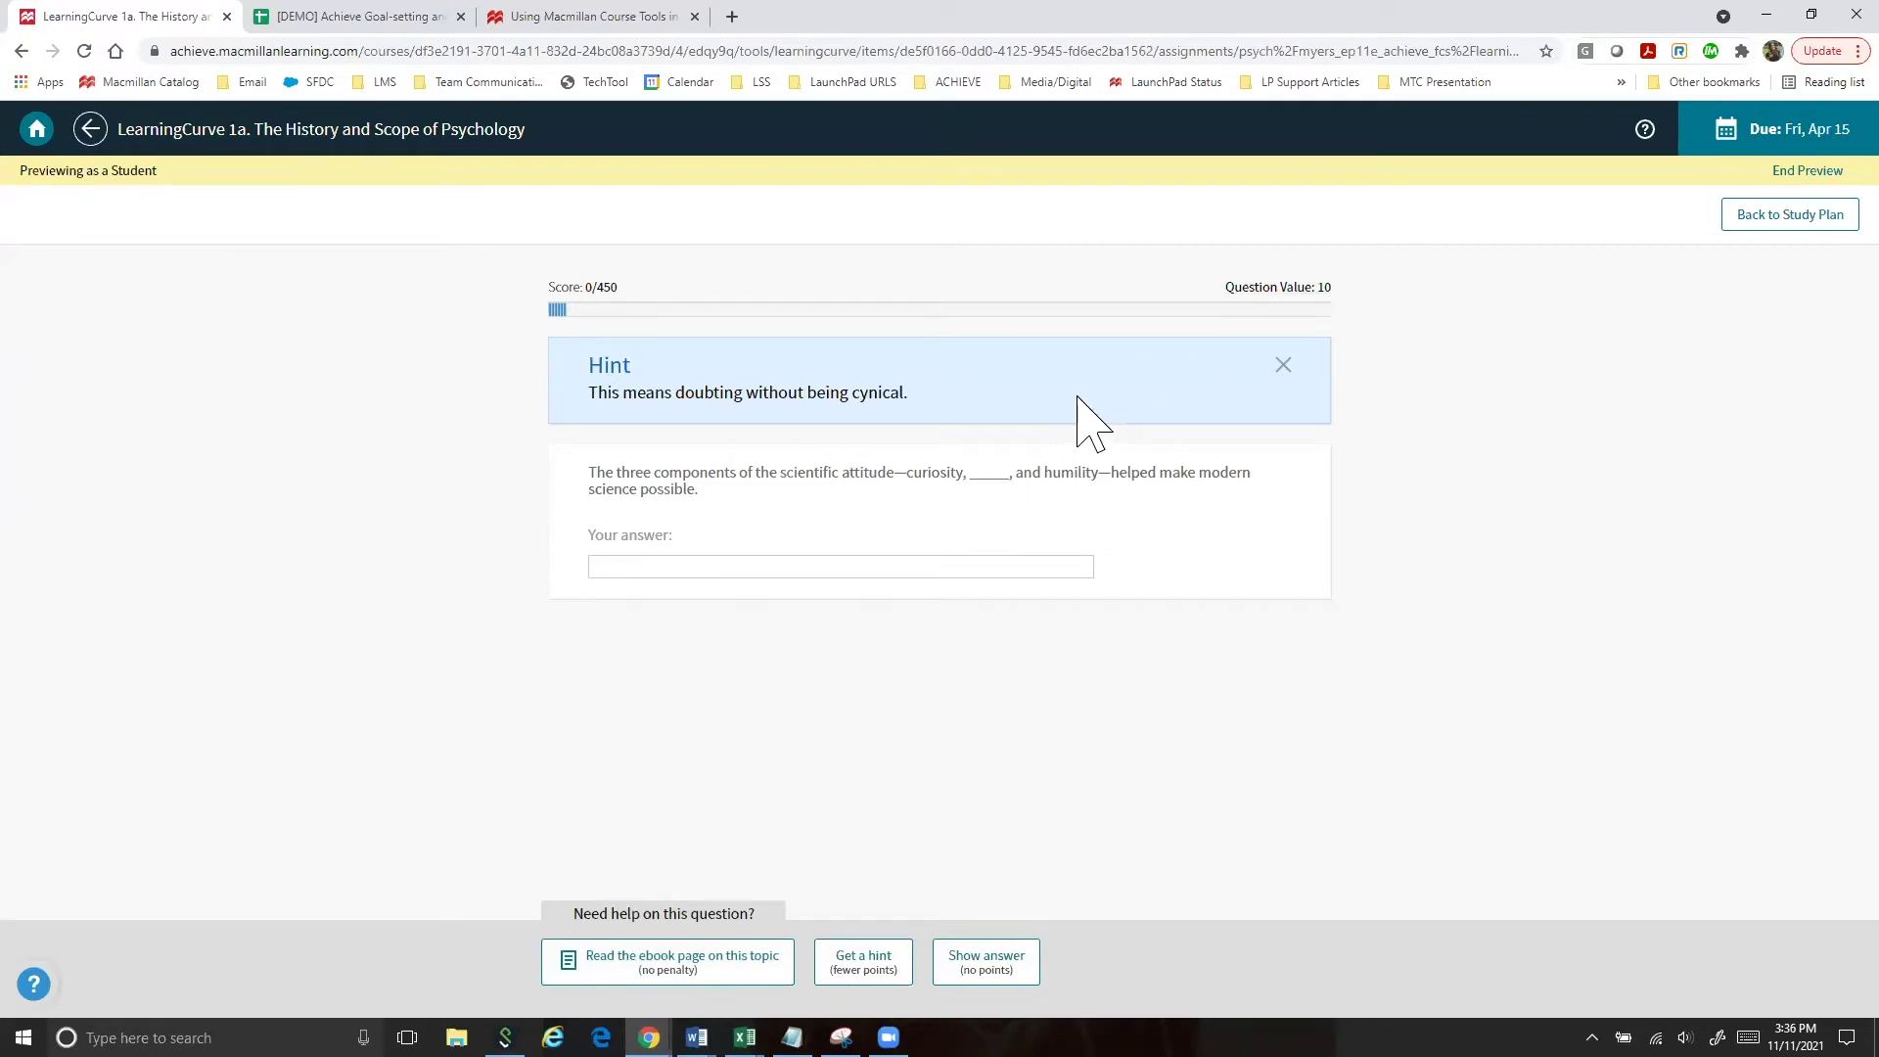
{"action": "left_click", "coordinate": [1283, 365]}
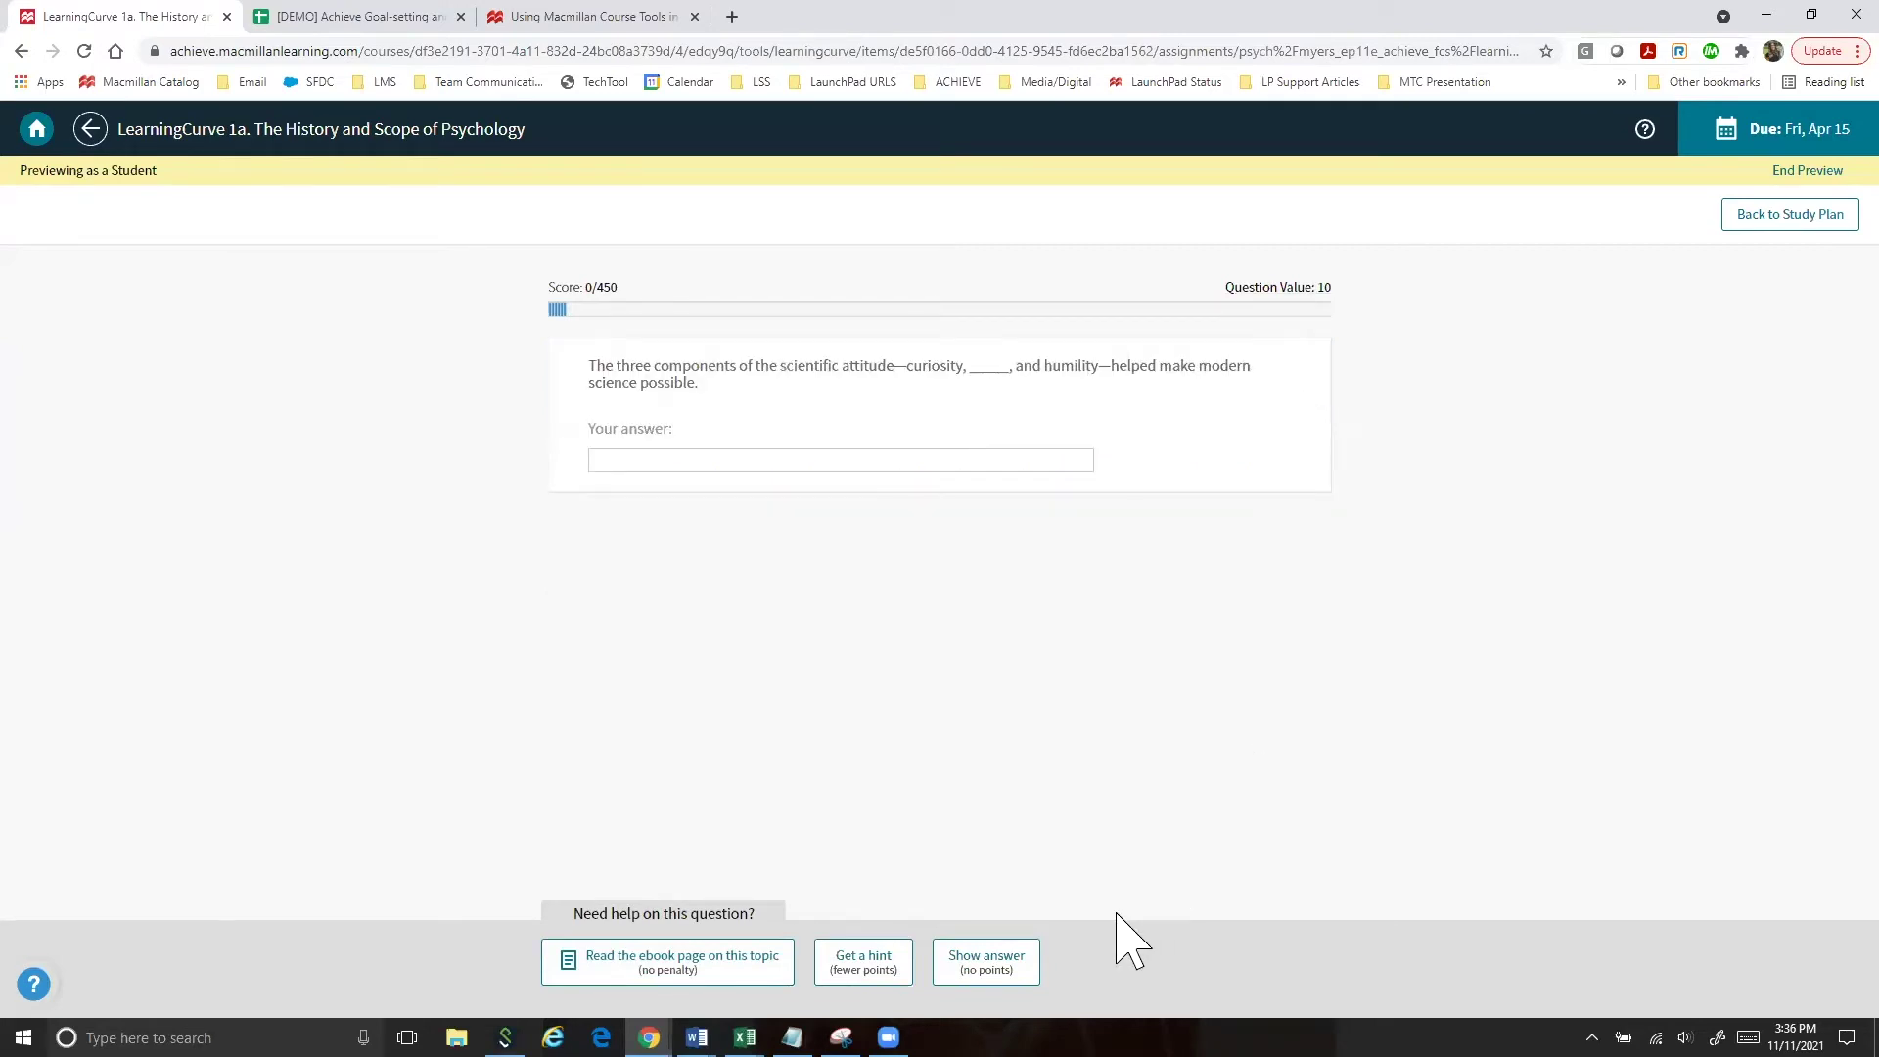
{"action": "left_click", "coordinate": [1003, 977]}
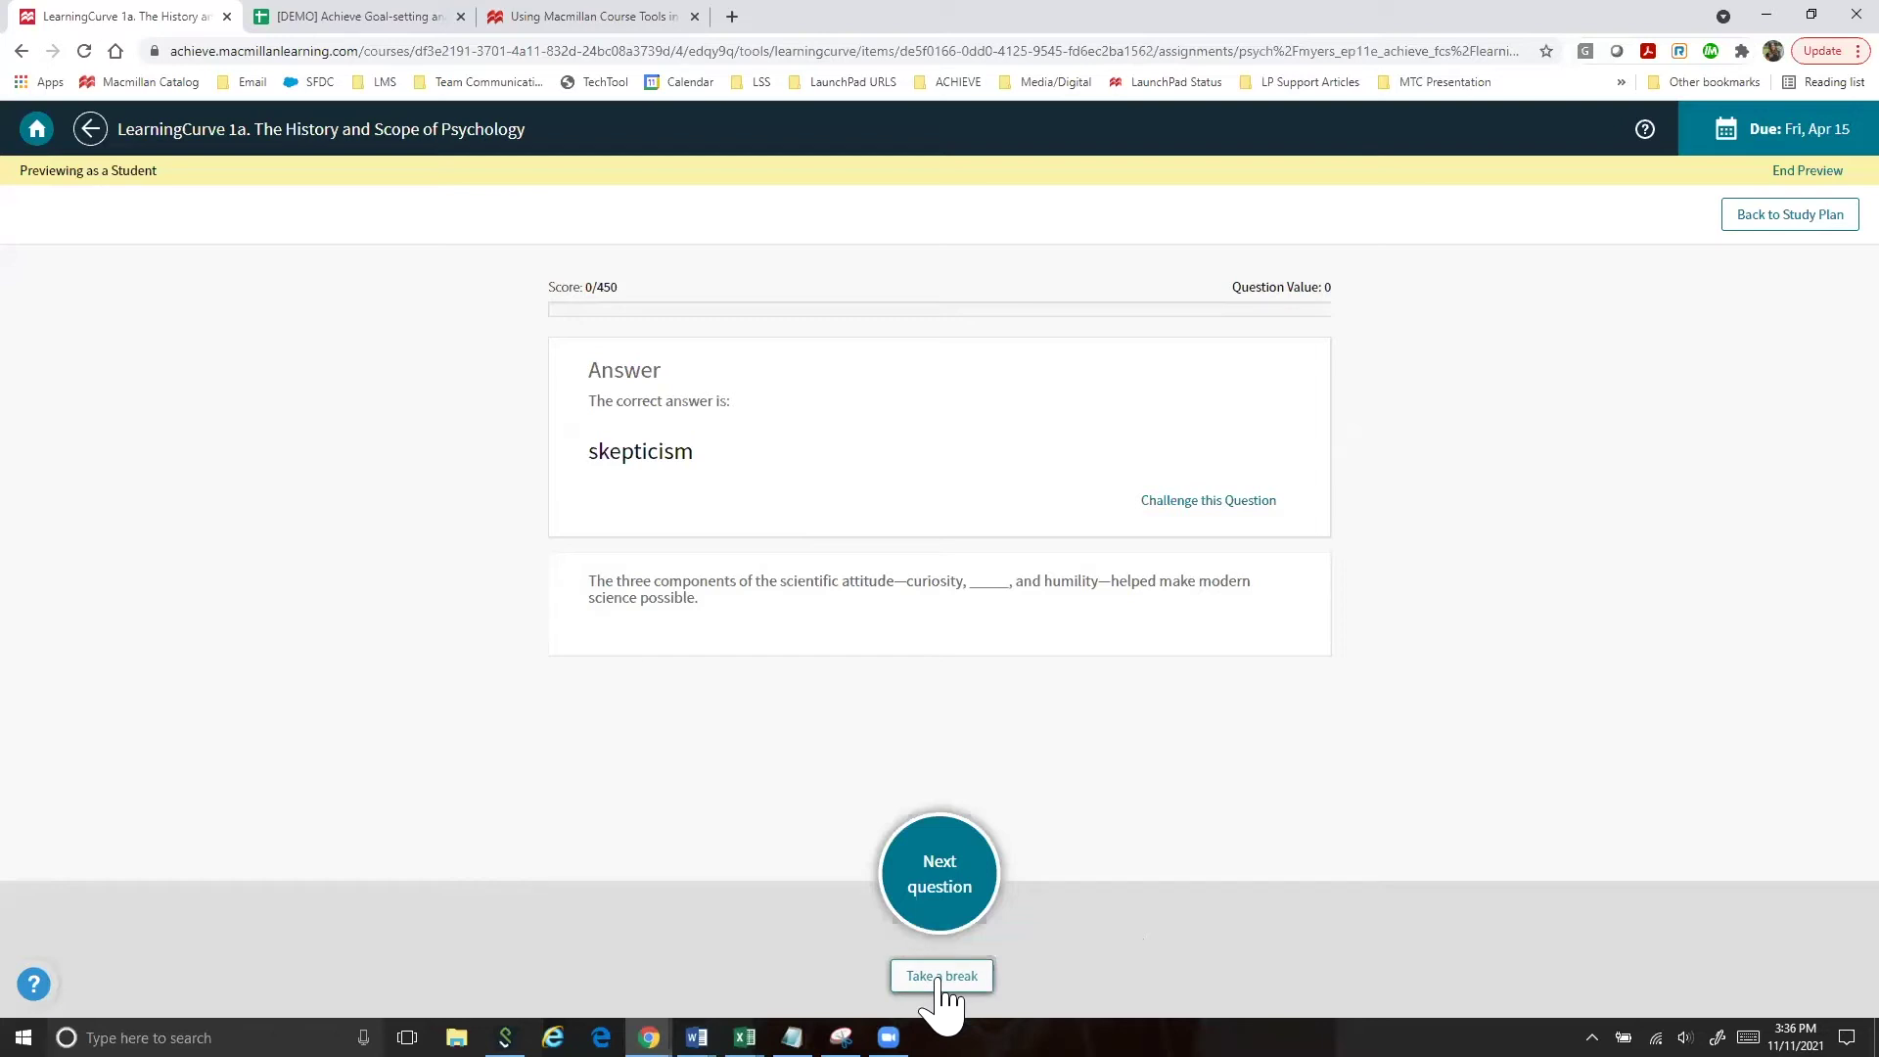
Step: Advance to the next question, submit "structuralism" as the answer, and dismiss the resulting feedback
{"action": "left_click", "coordinate": [977, 890]}
{"action": "left_click", "coordinate": [859, 499]}
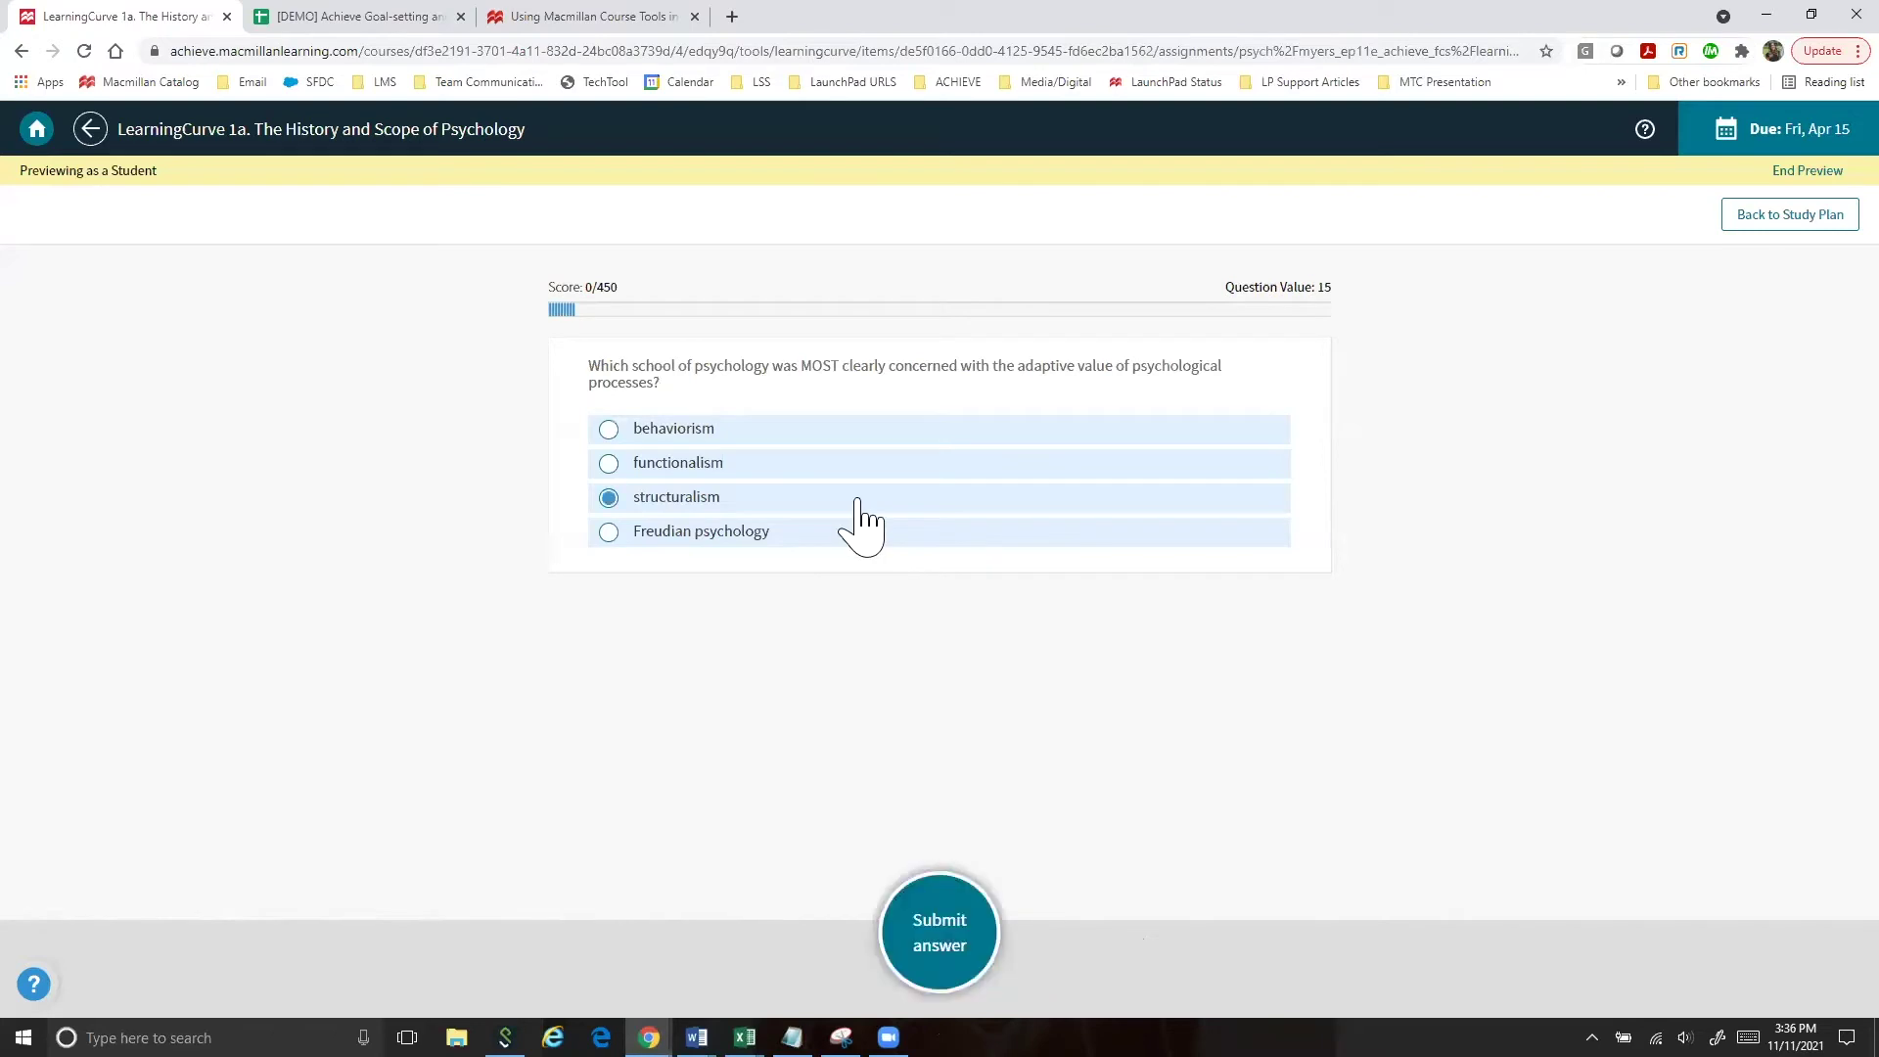
{"action": "left_click", "coordinate": [948, 927]}
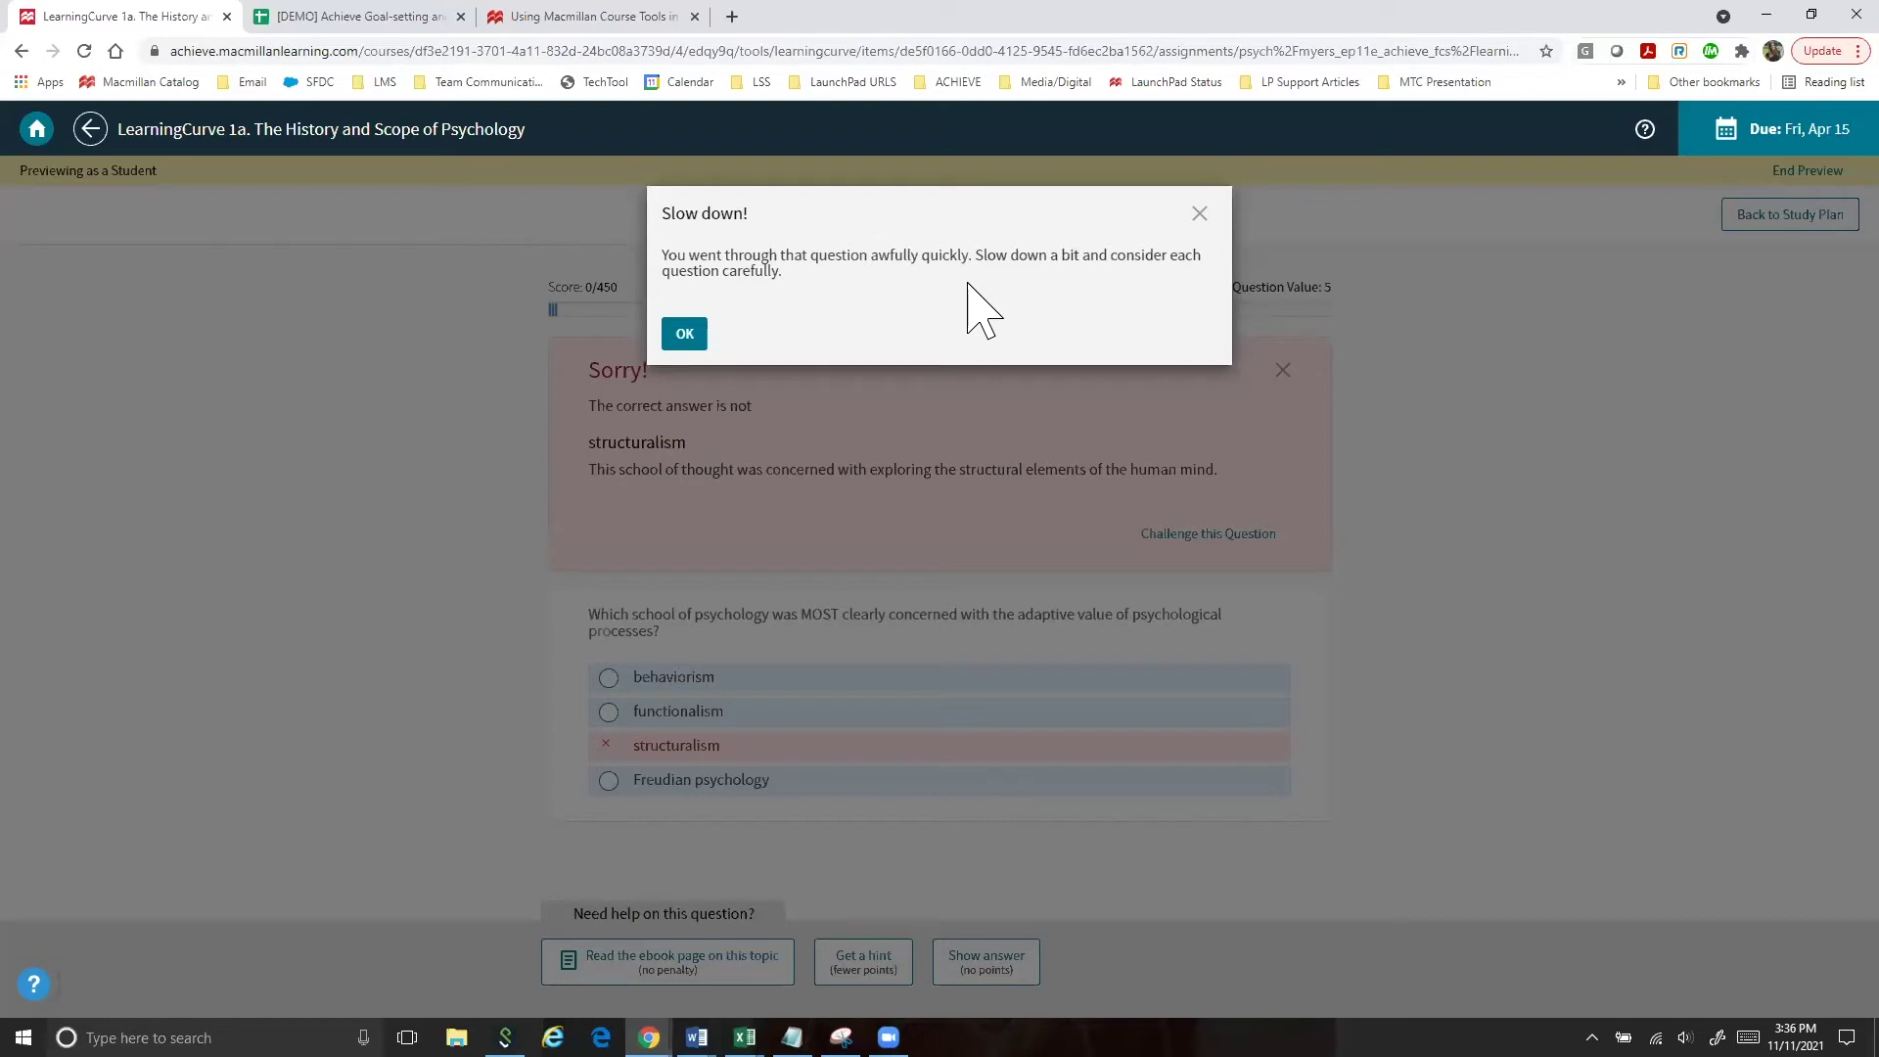
{"action": "left_click", "coordinate": [1200, 213]}
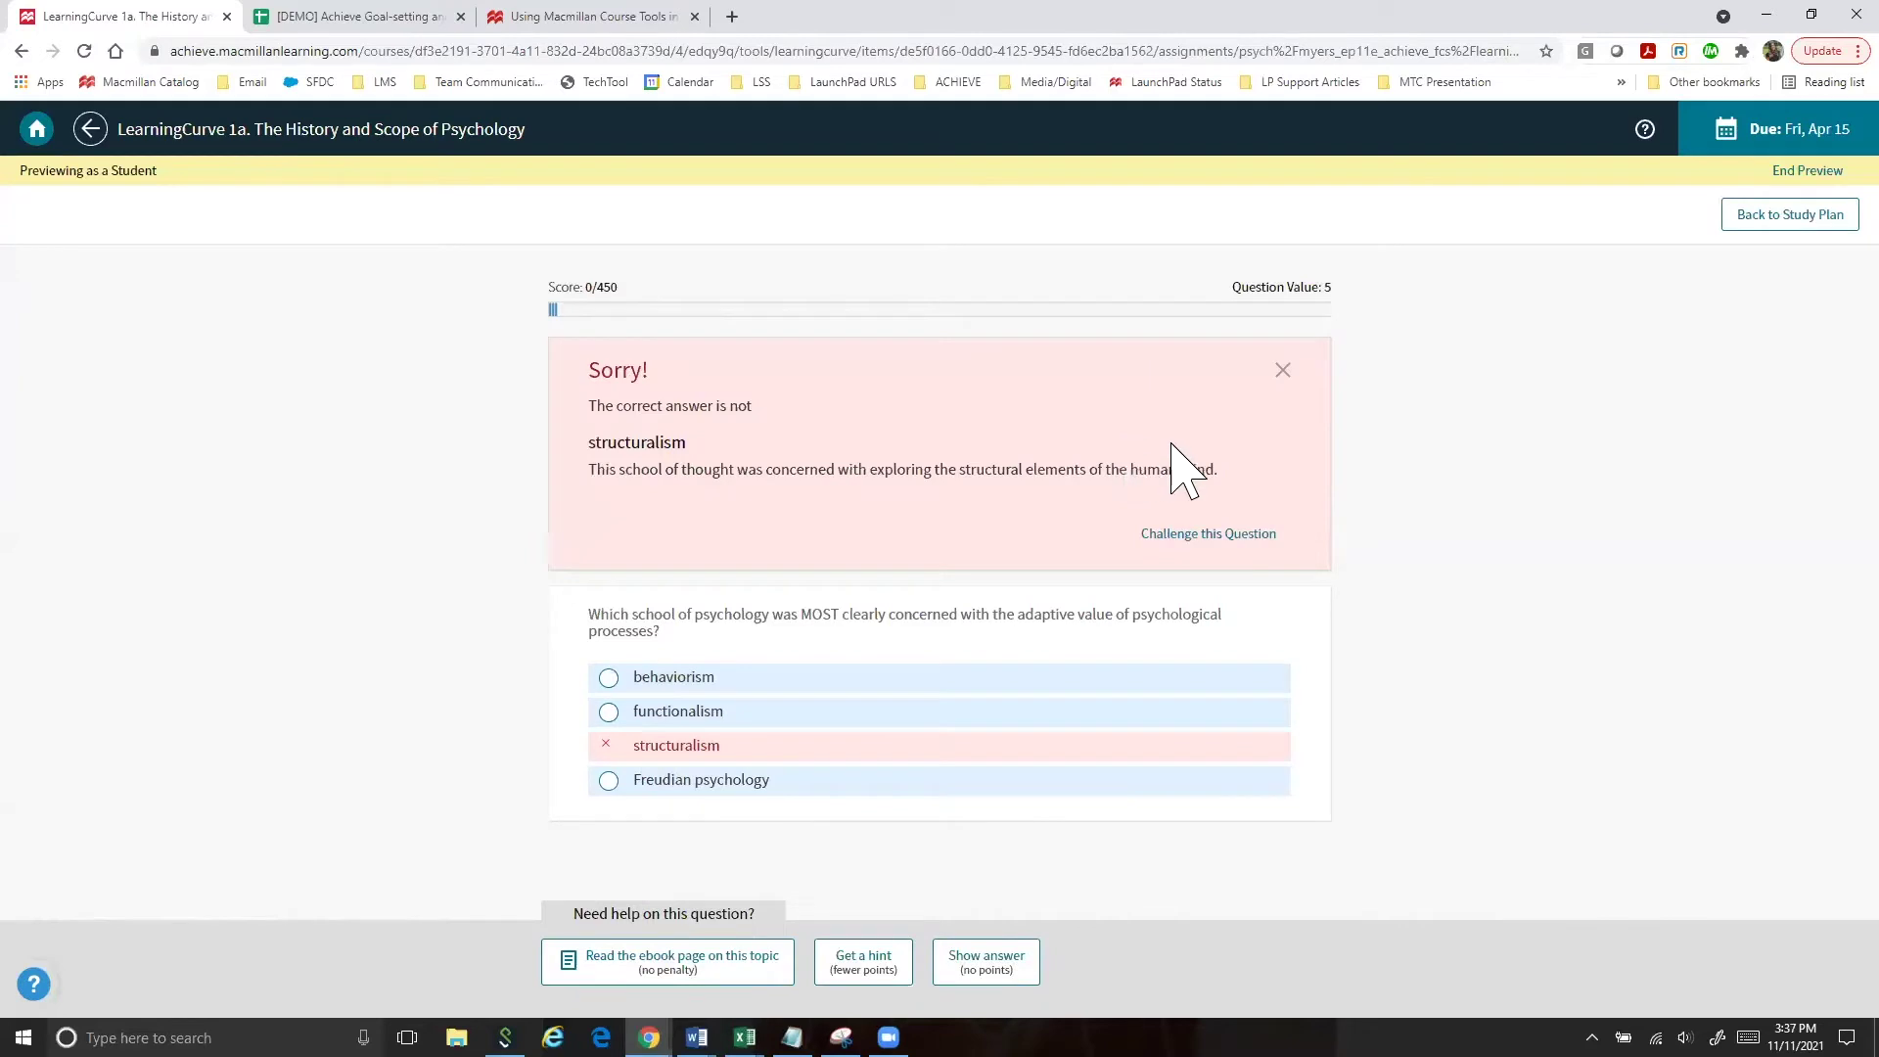
{"action": "left_click", "coordinate": [1282, 370]}
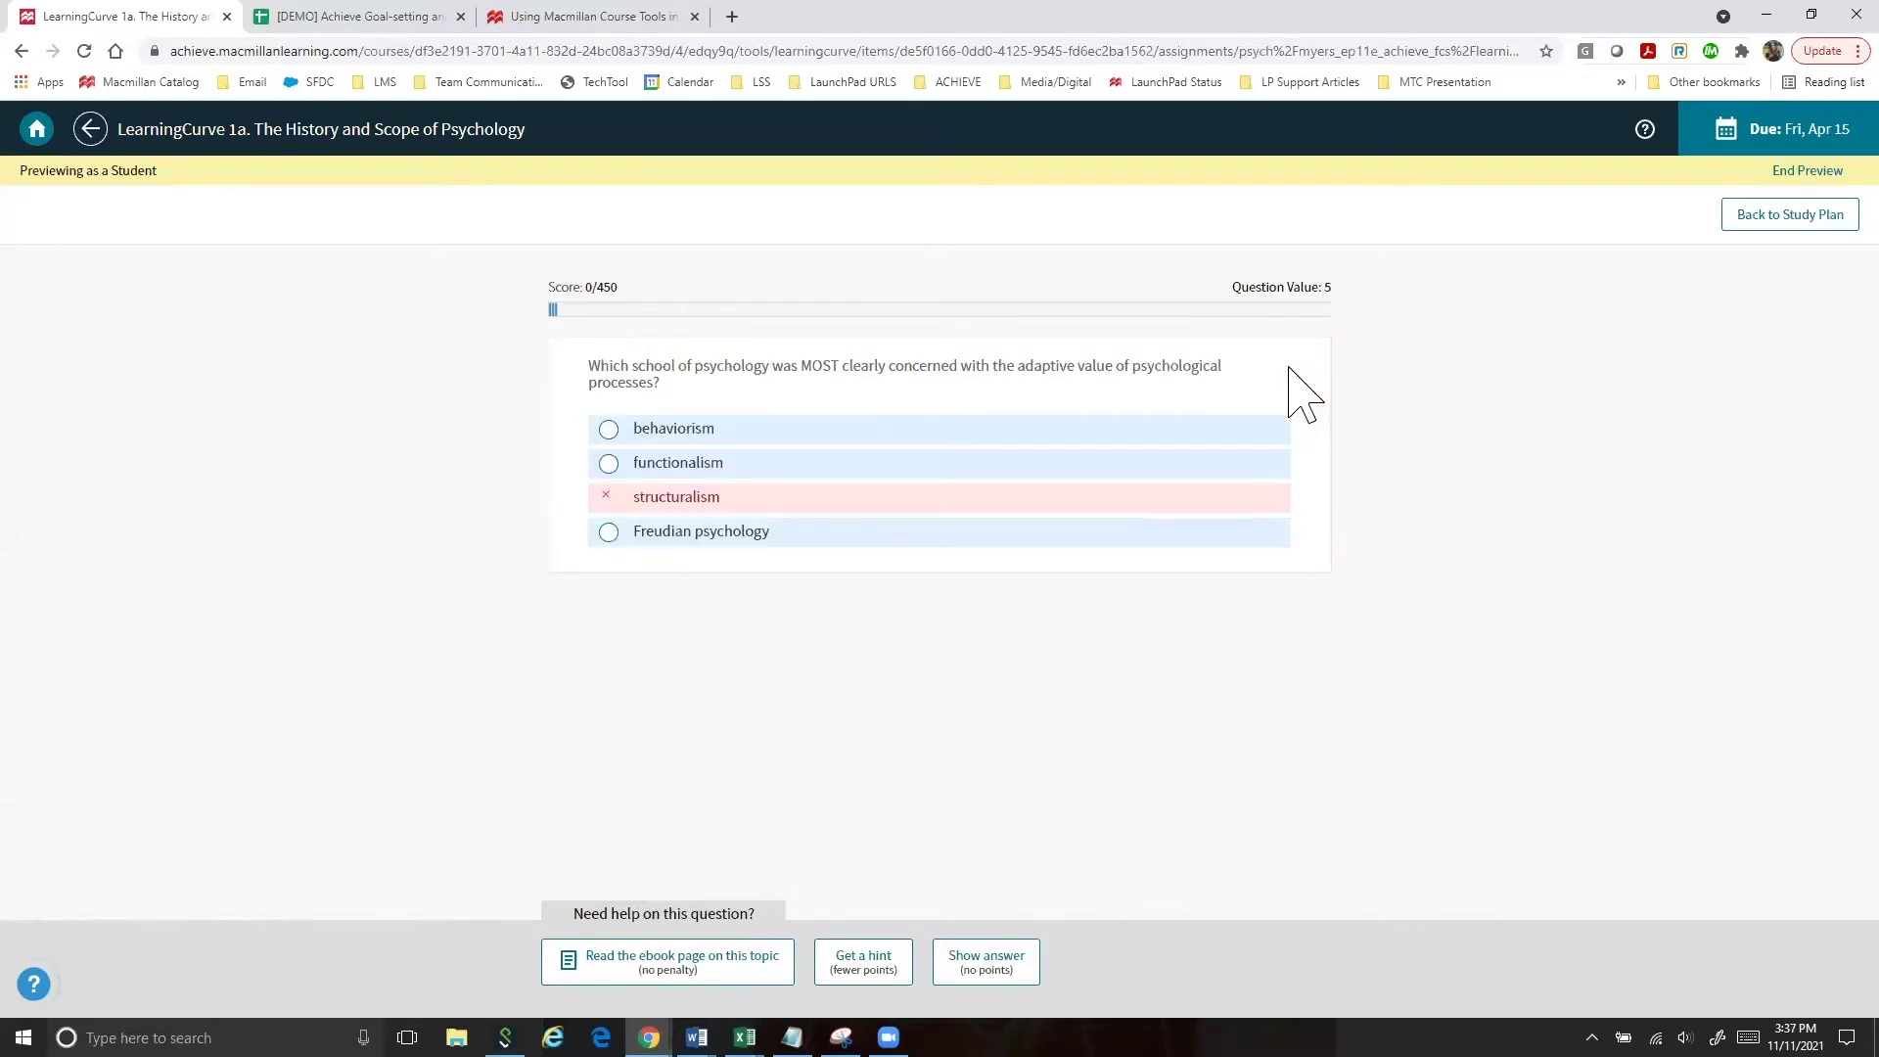
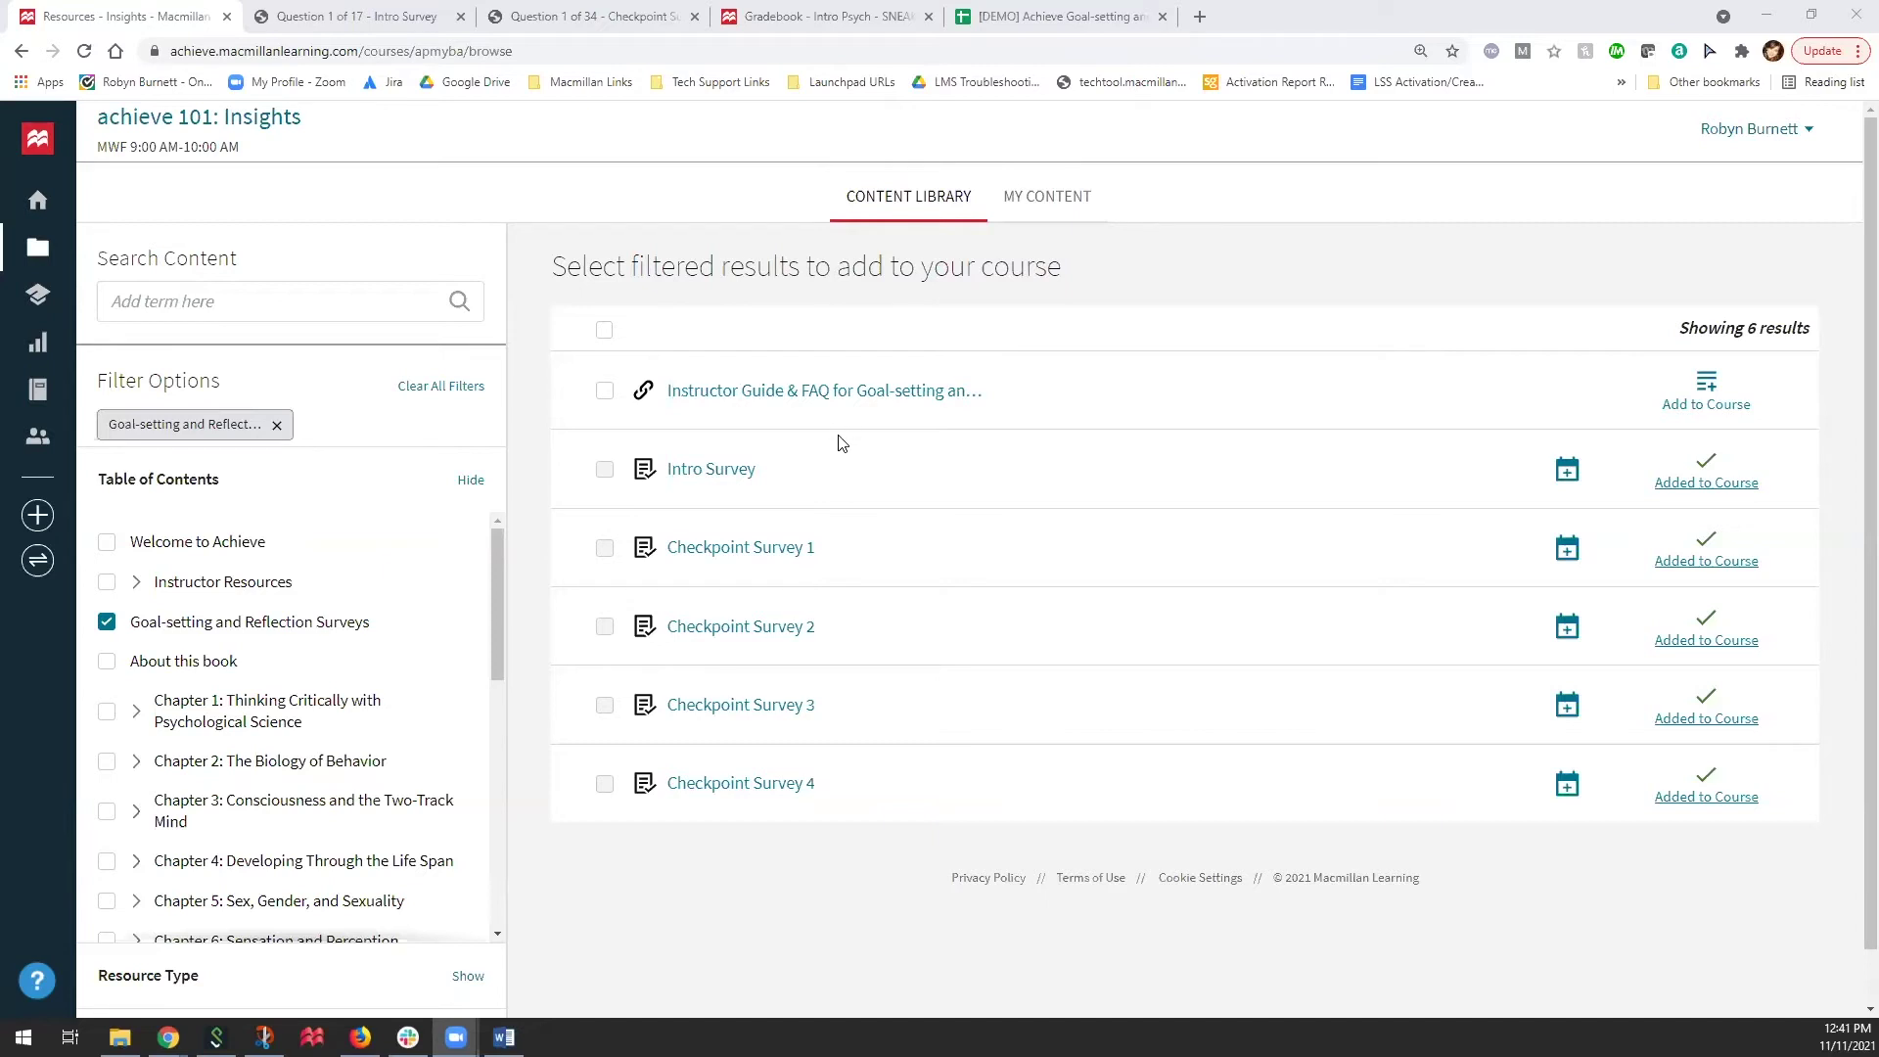
Step: Show the first five questions of the Intro Survey, covering learning hopes, grade goals and confidence, and return to the content library
{"action": "left_click", "coordinate": [336, 16]}
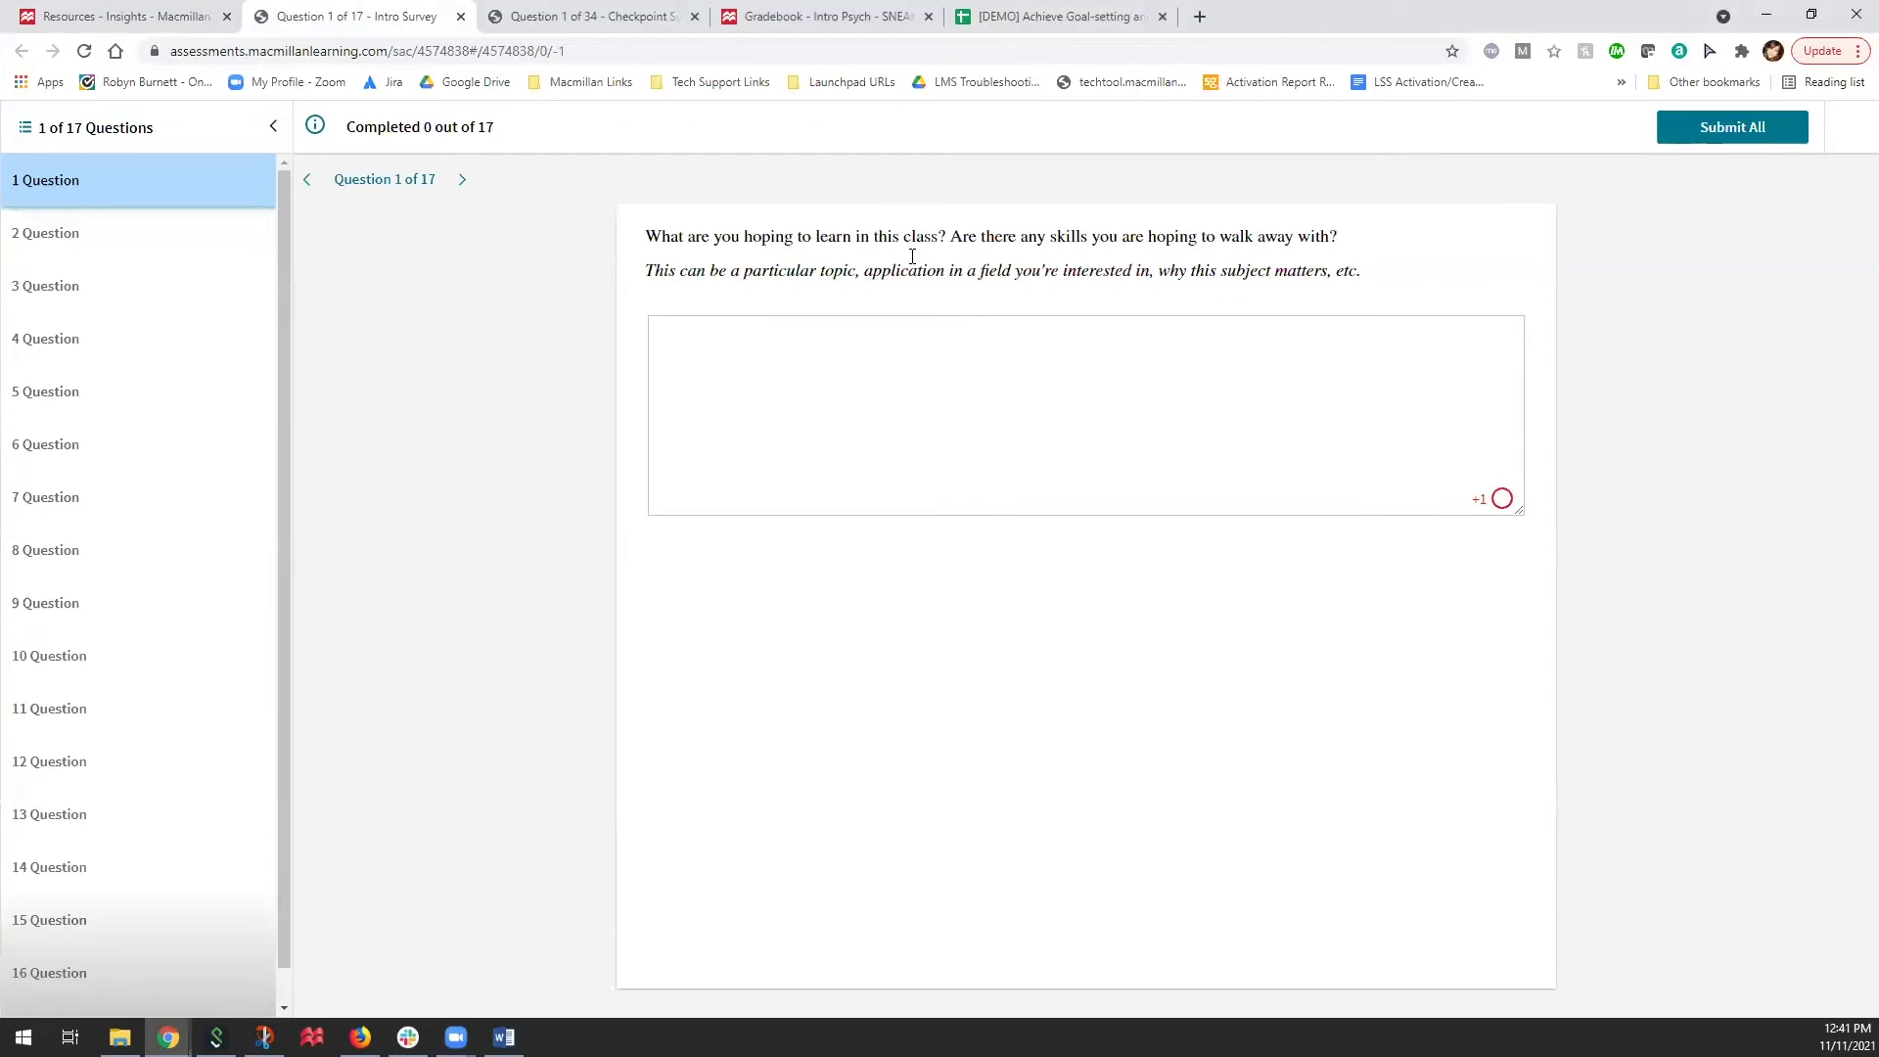
{"action": "left_click", "coordinate": [86, 230]}
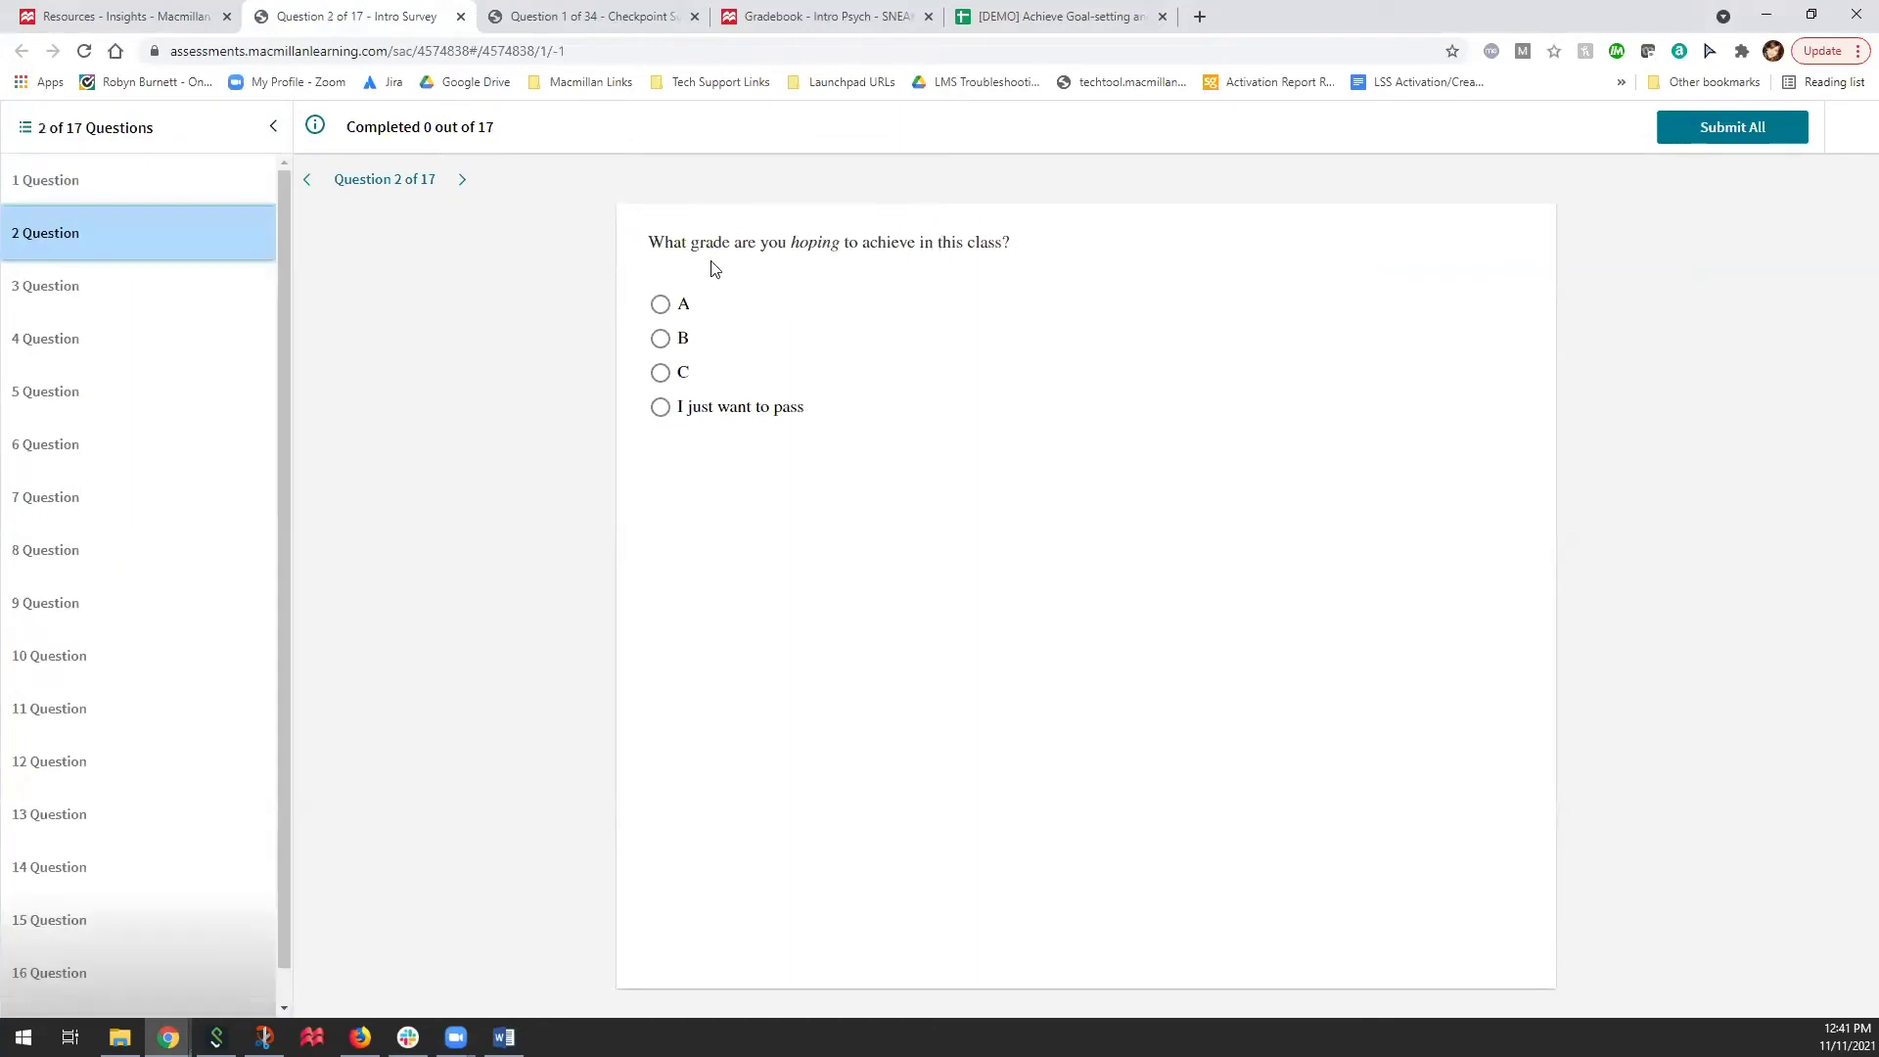
{"action": "left_click", "coordinate": [144, 283]}
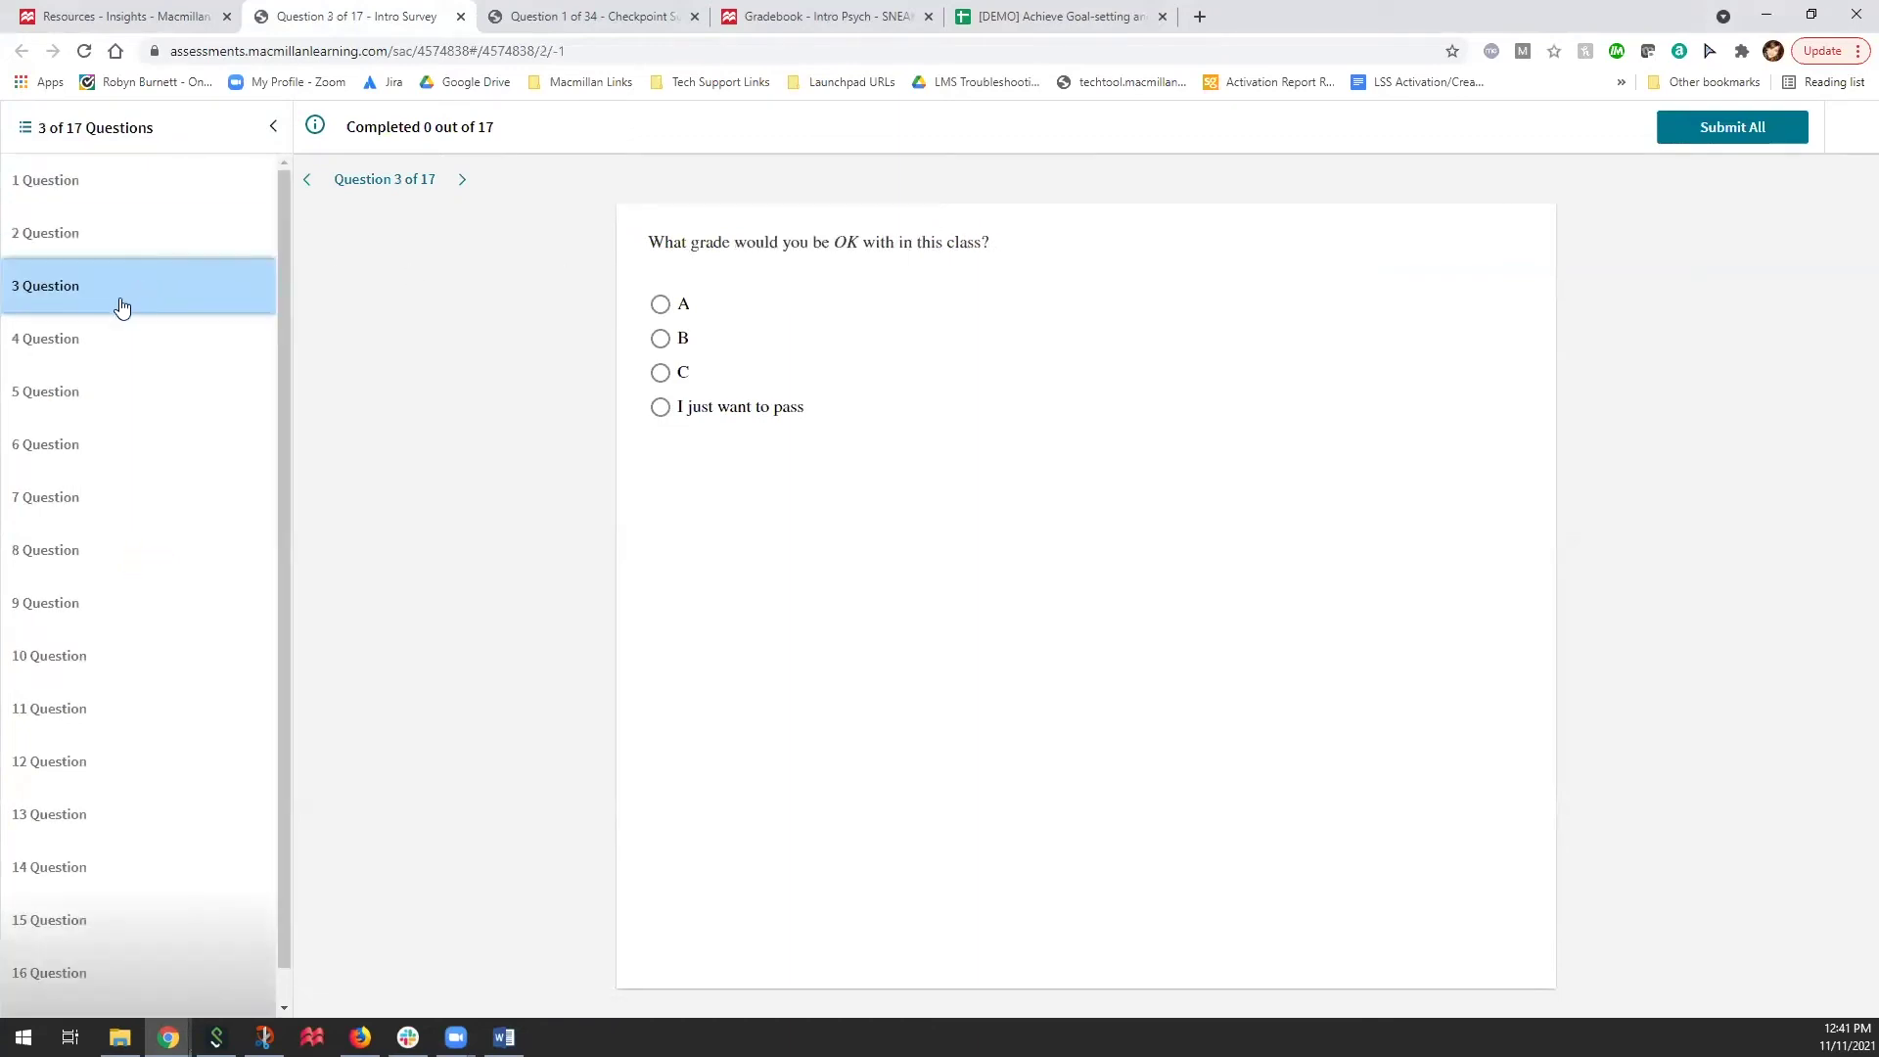
{"action": "left_click", "coordinate": [91, 334]}
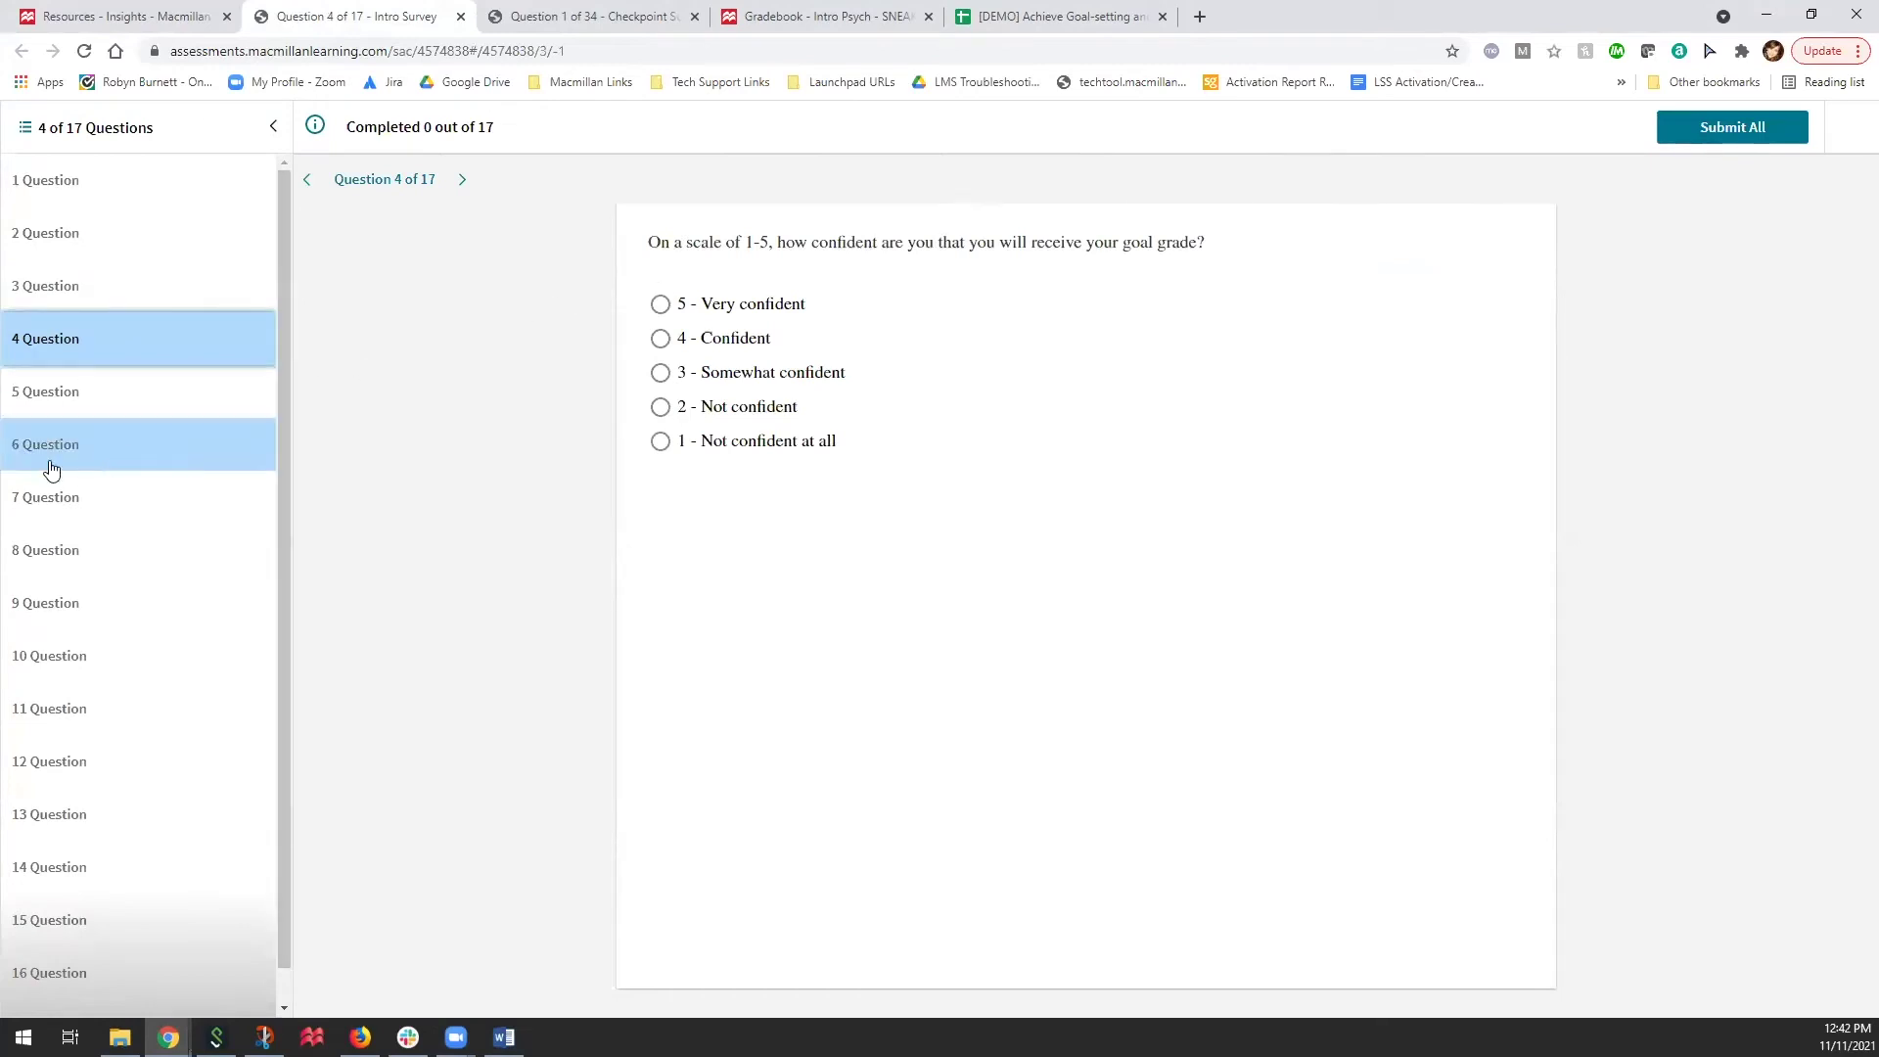
{"action": "left_click", "coordinate": [80, 396]}
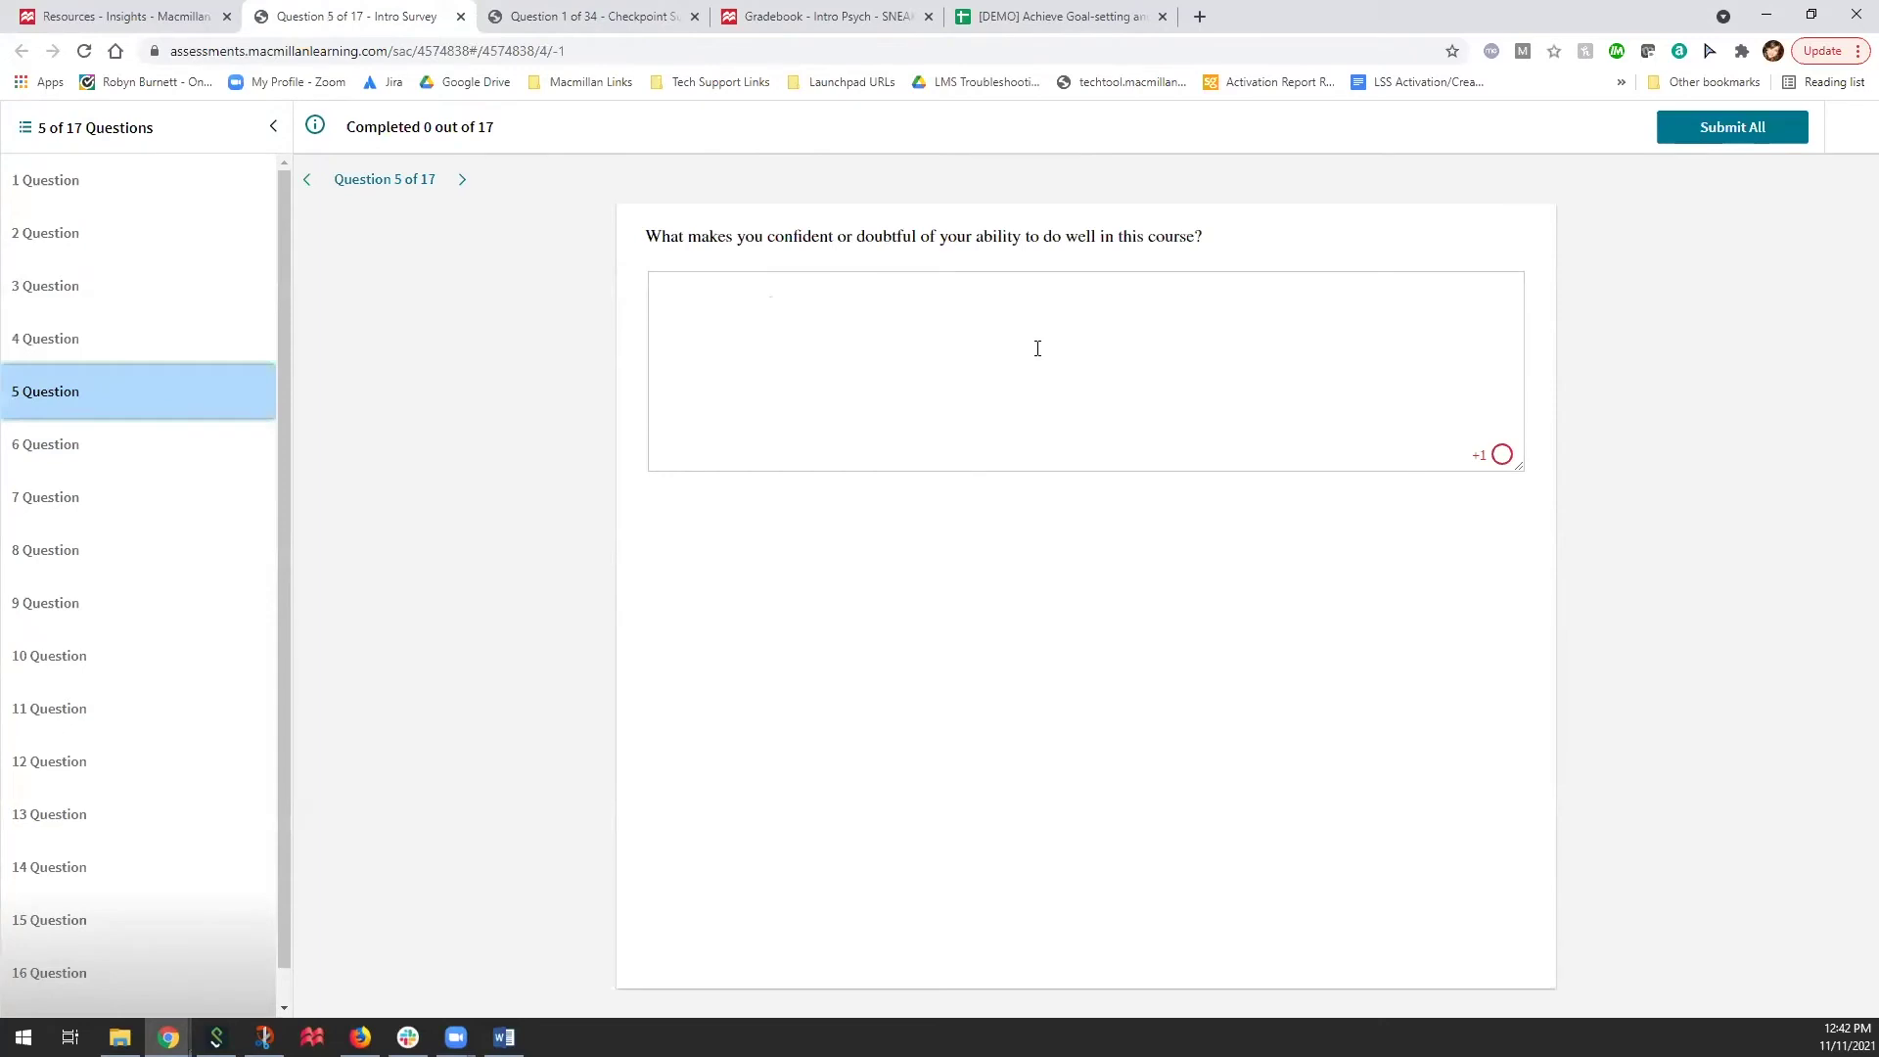
{"action": "left_click", "coordinate": [68, 17]}
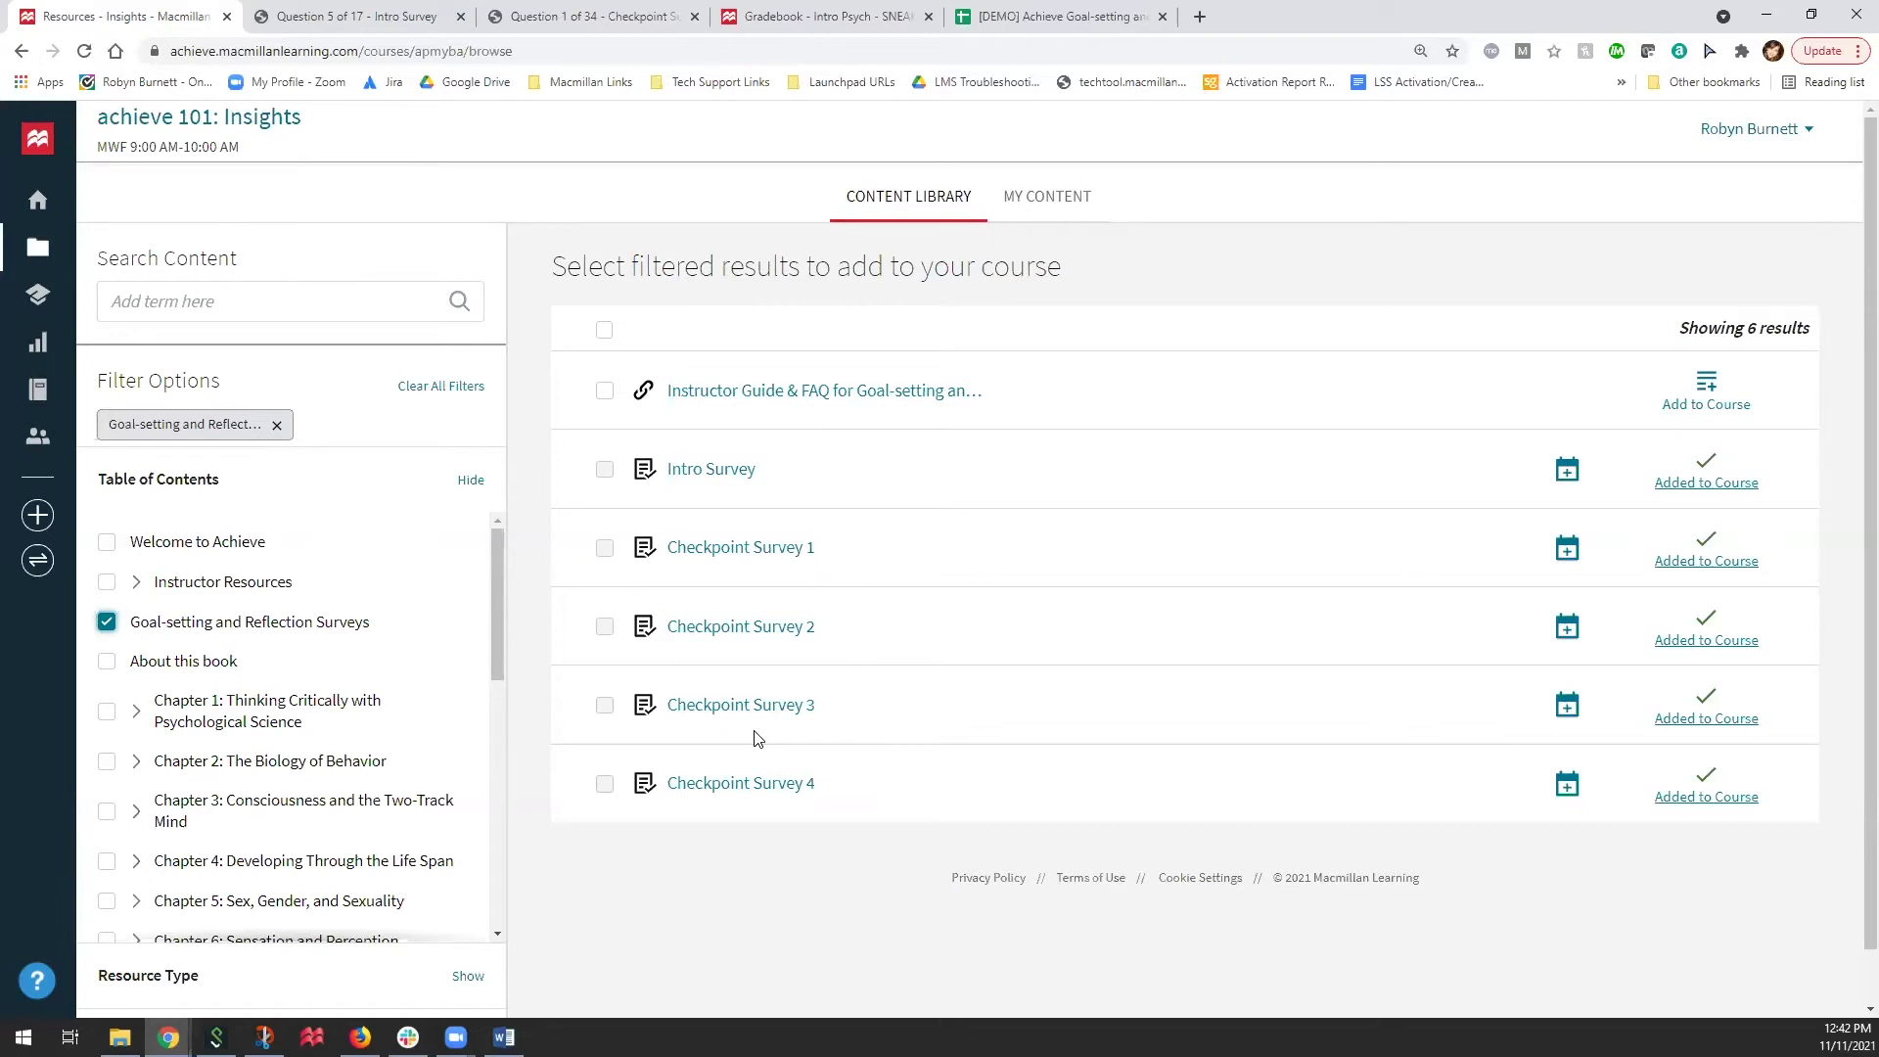
Step: Go through the first five Checkpoint Survey questions, from recent test score to confidence in staying on track, and return to the content library
{"action": "left_click", "coordinate": [592, 20]}
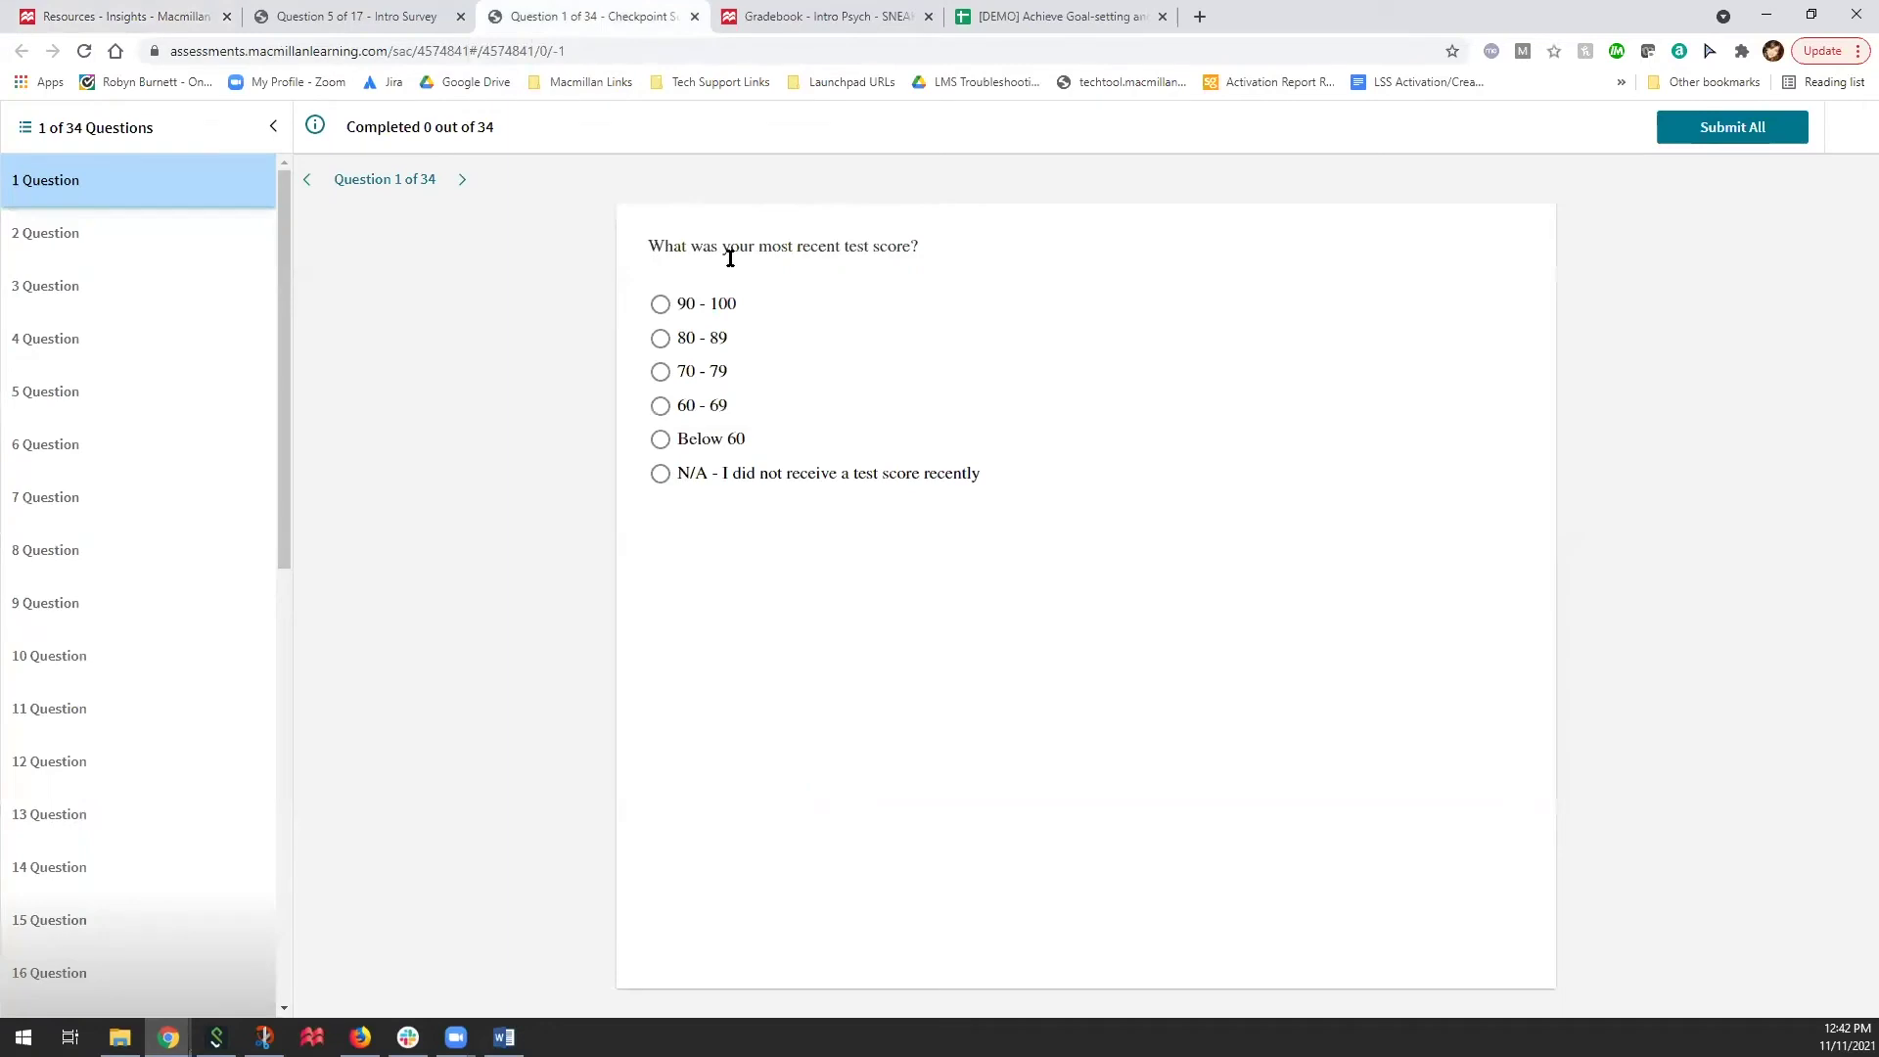
{"action": "left_click", "coordinate": [112, 245]}
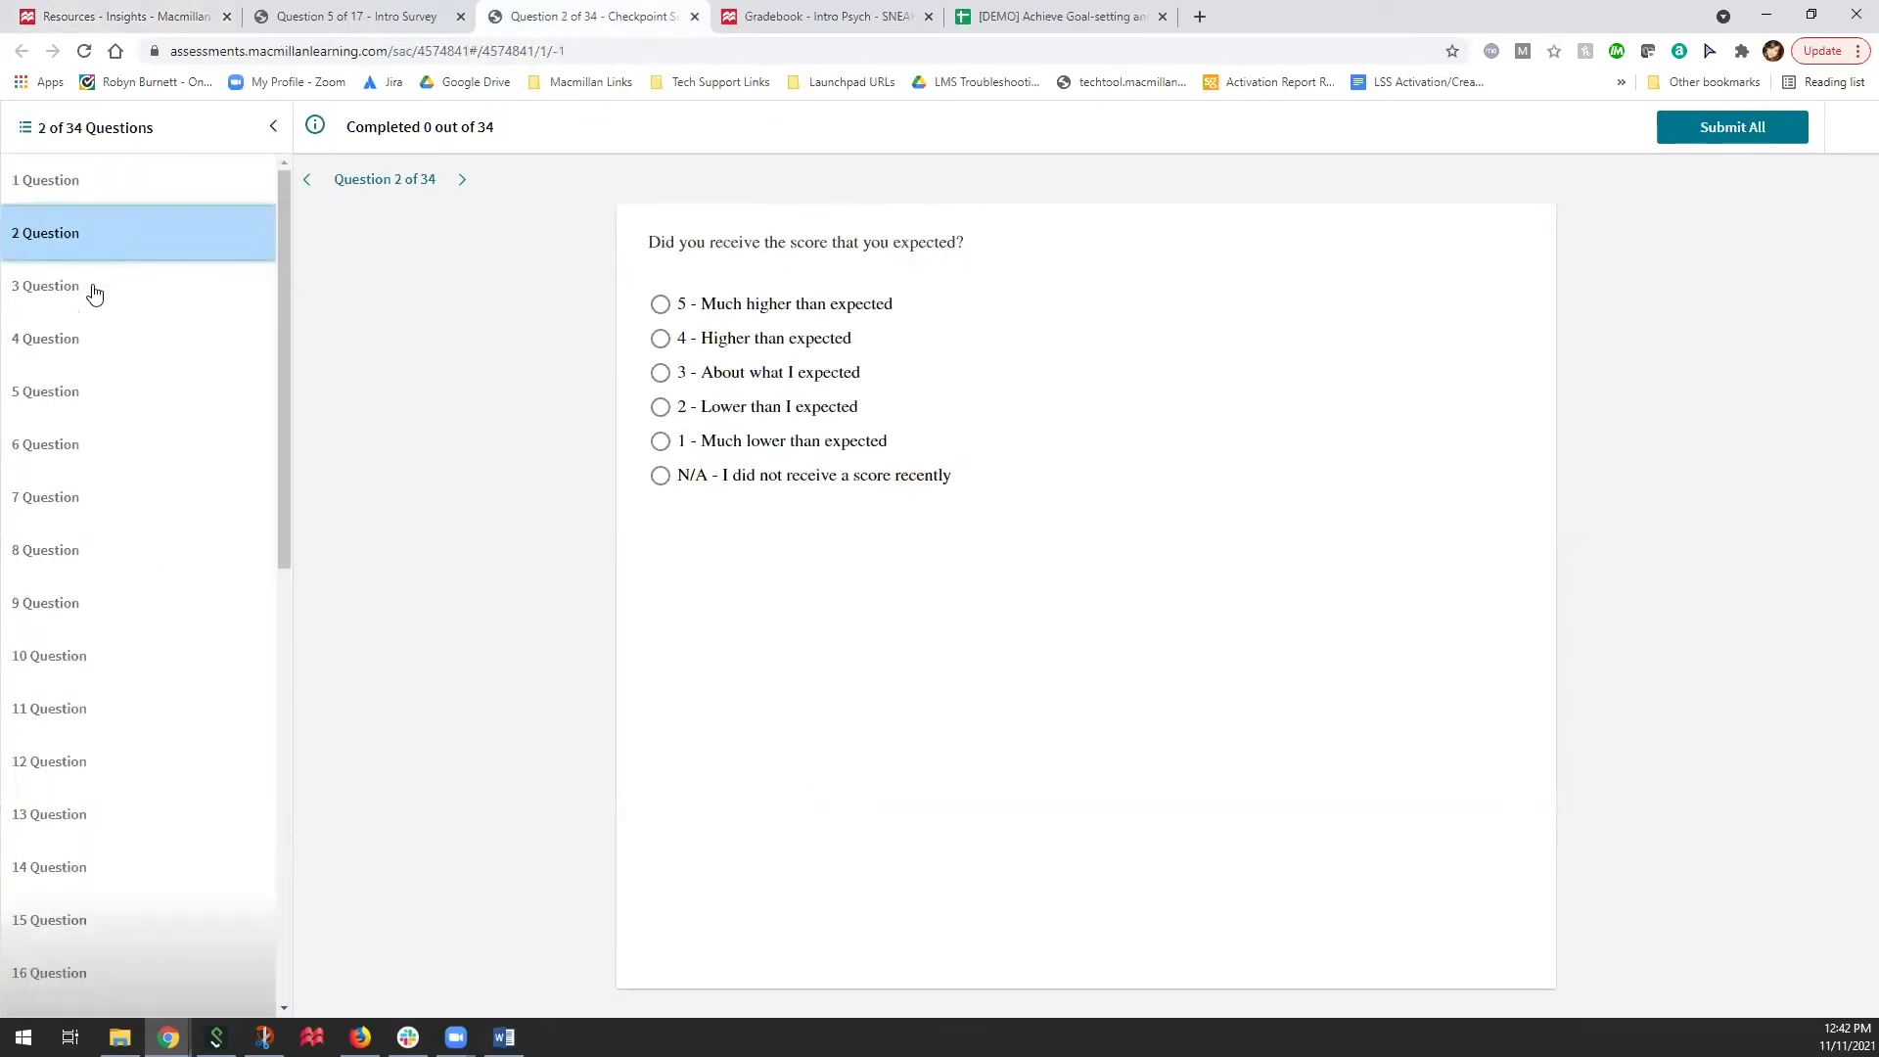
{"action": "left_click", "coordinate": [93, 289]}
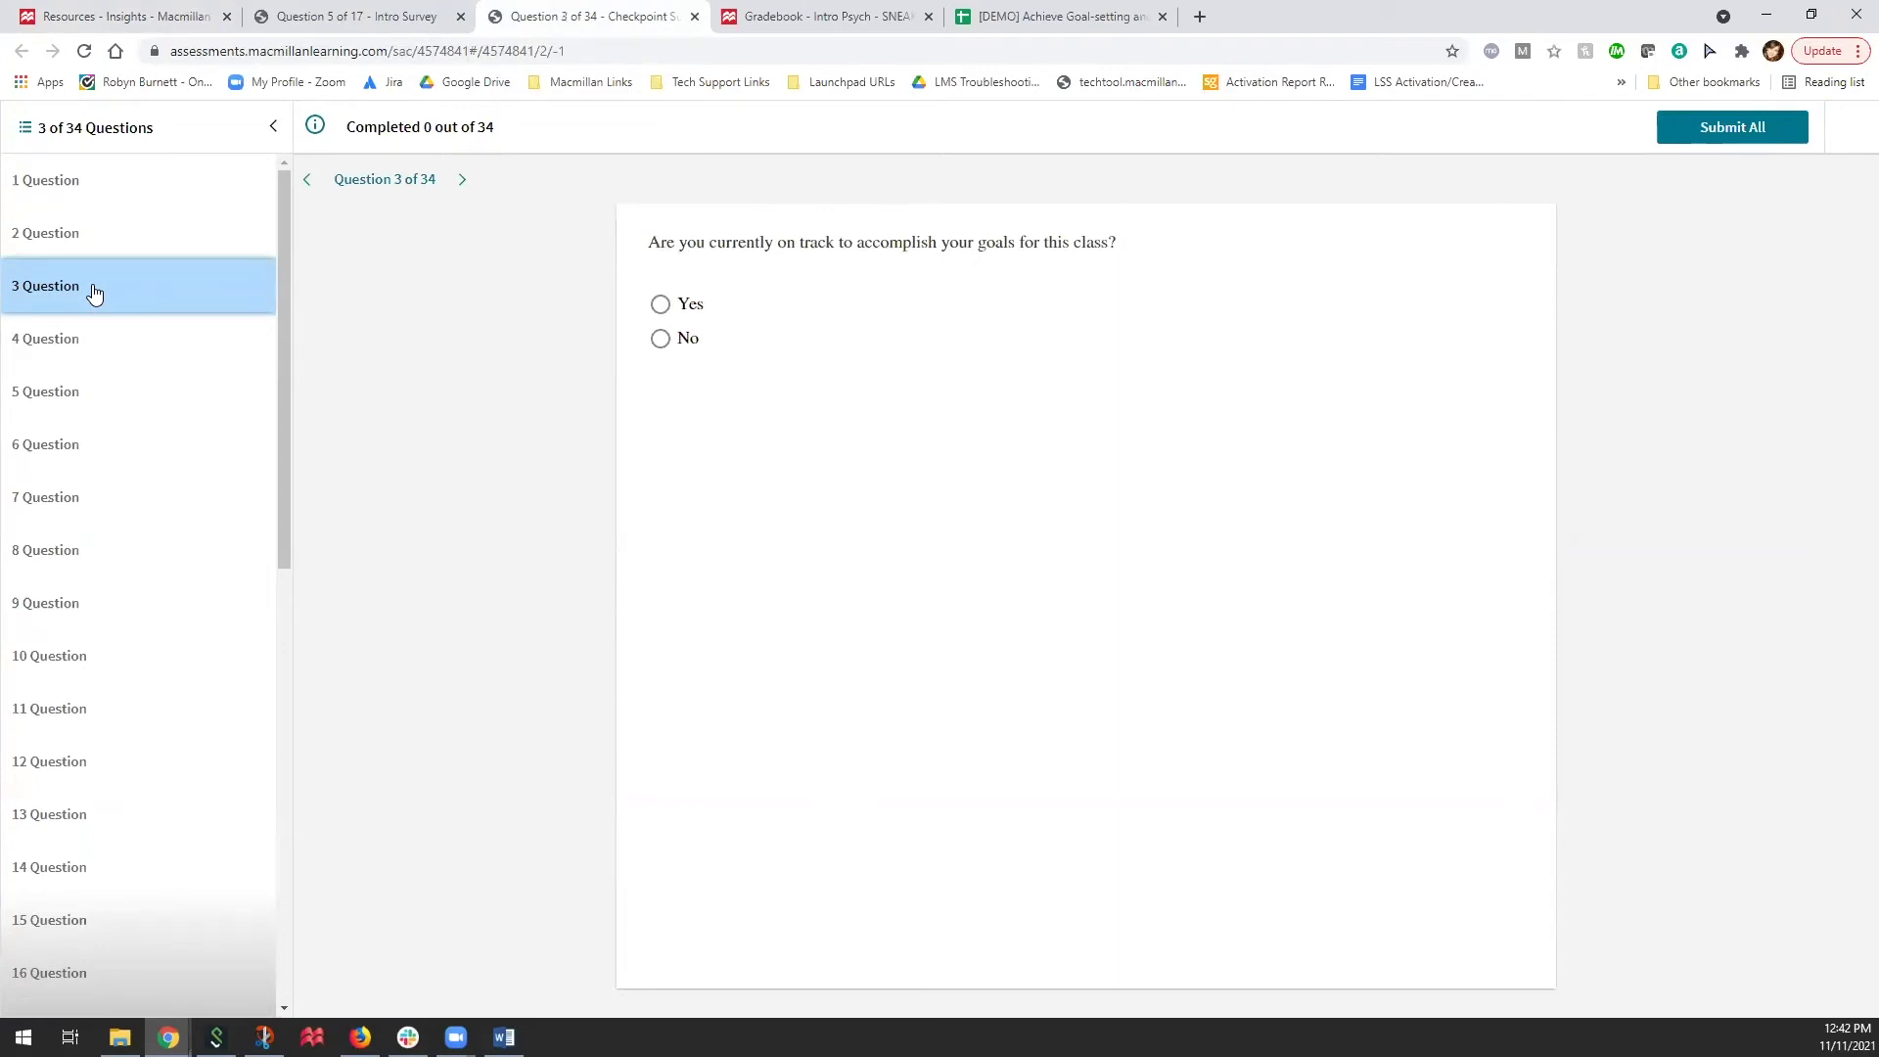
{"action": "left_click", "coordinate": [56, 364]}
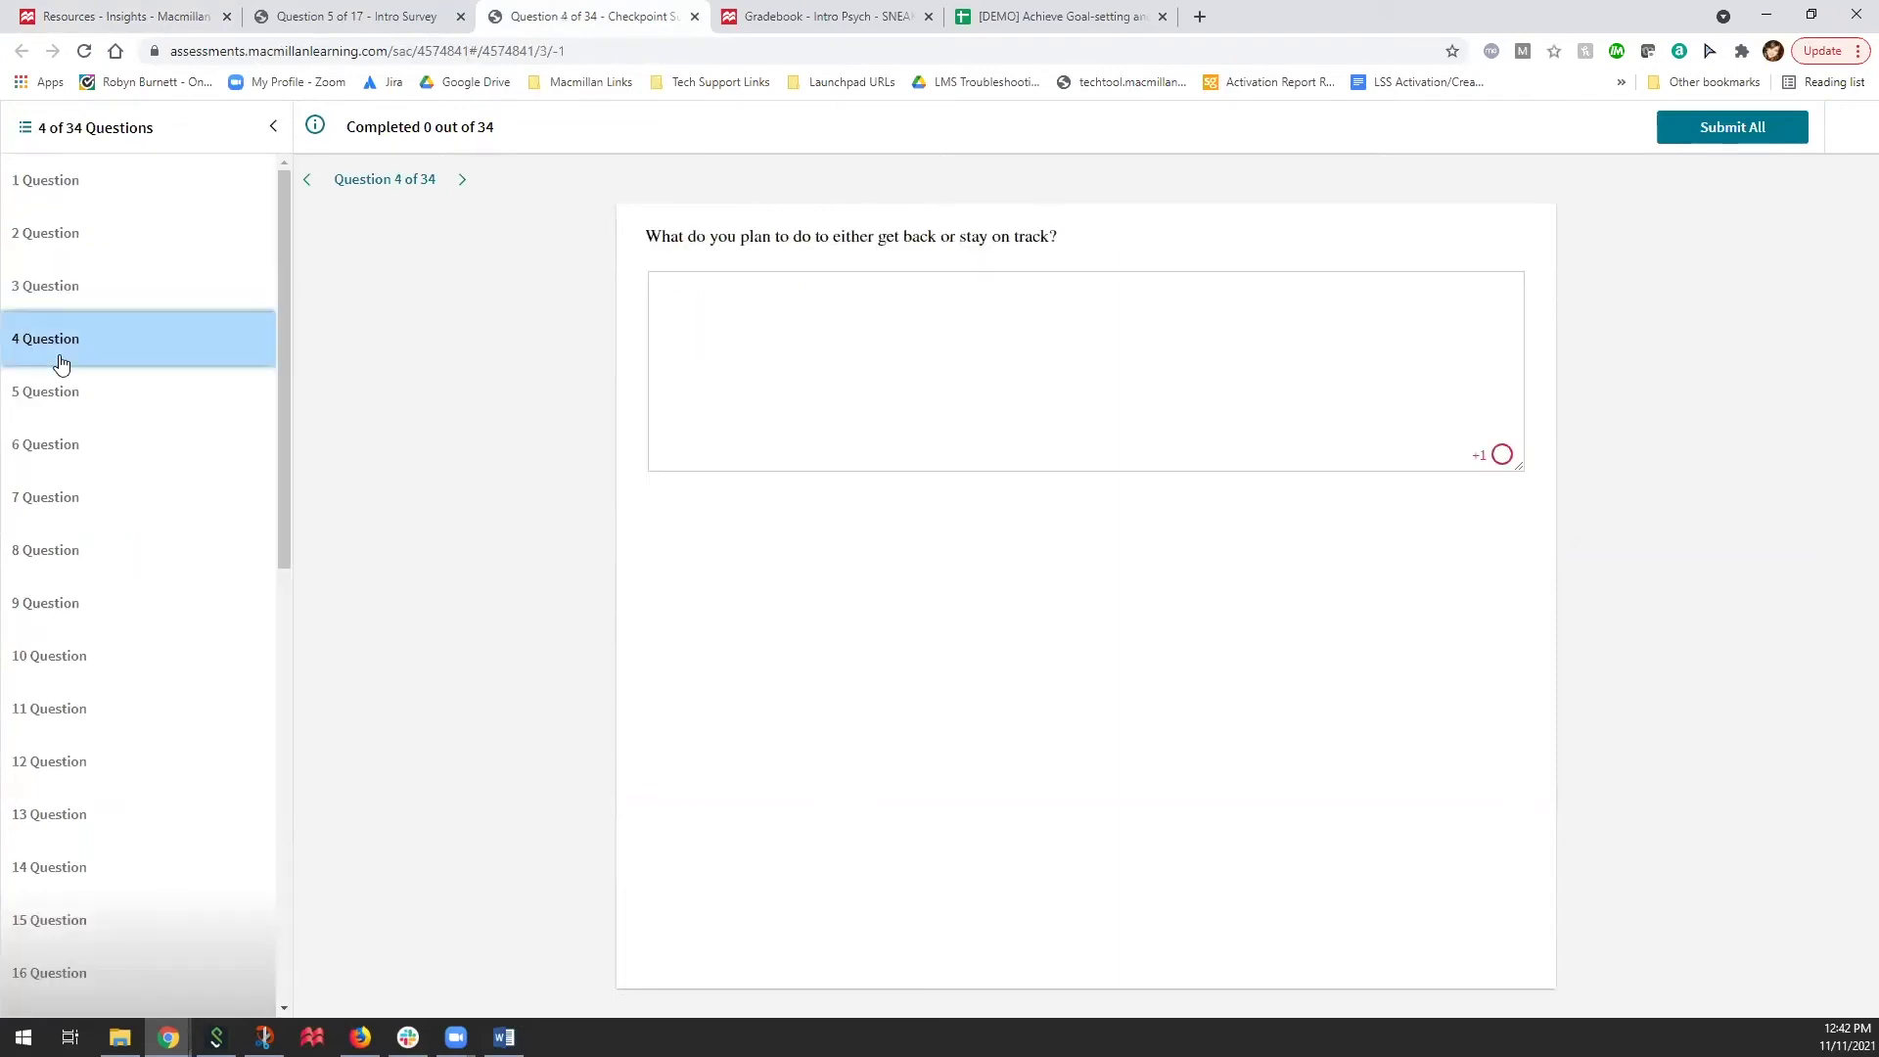
{"action": "left_click", "coordinate": [62, 409]}
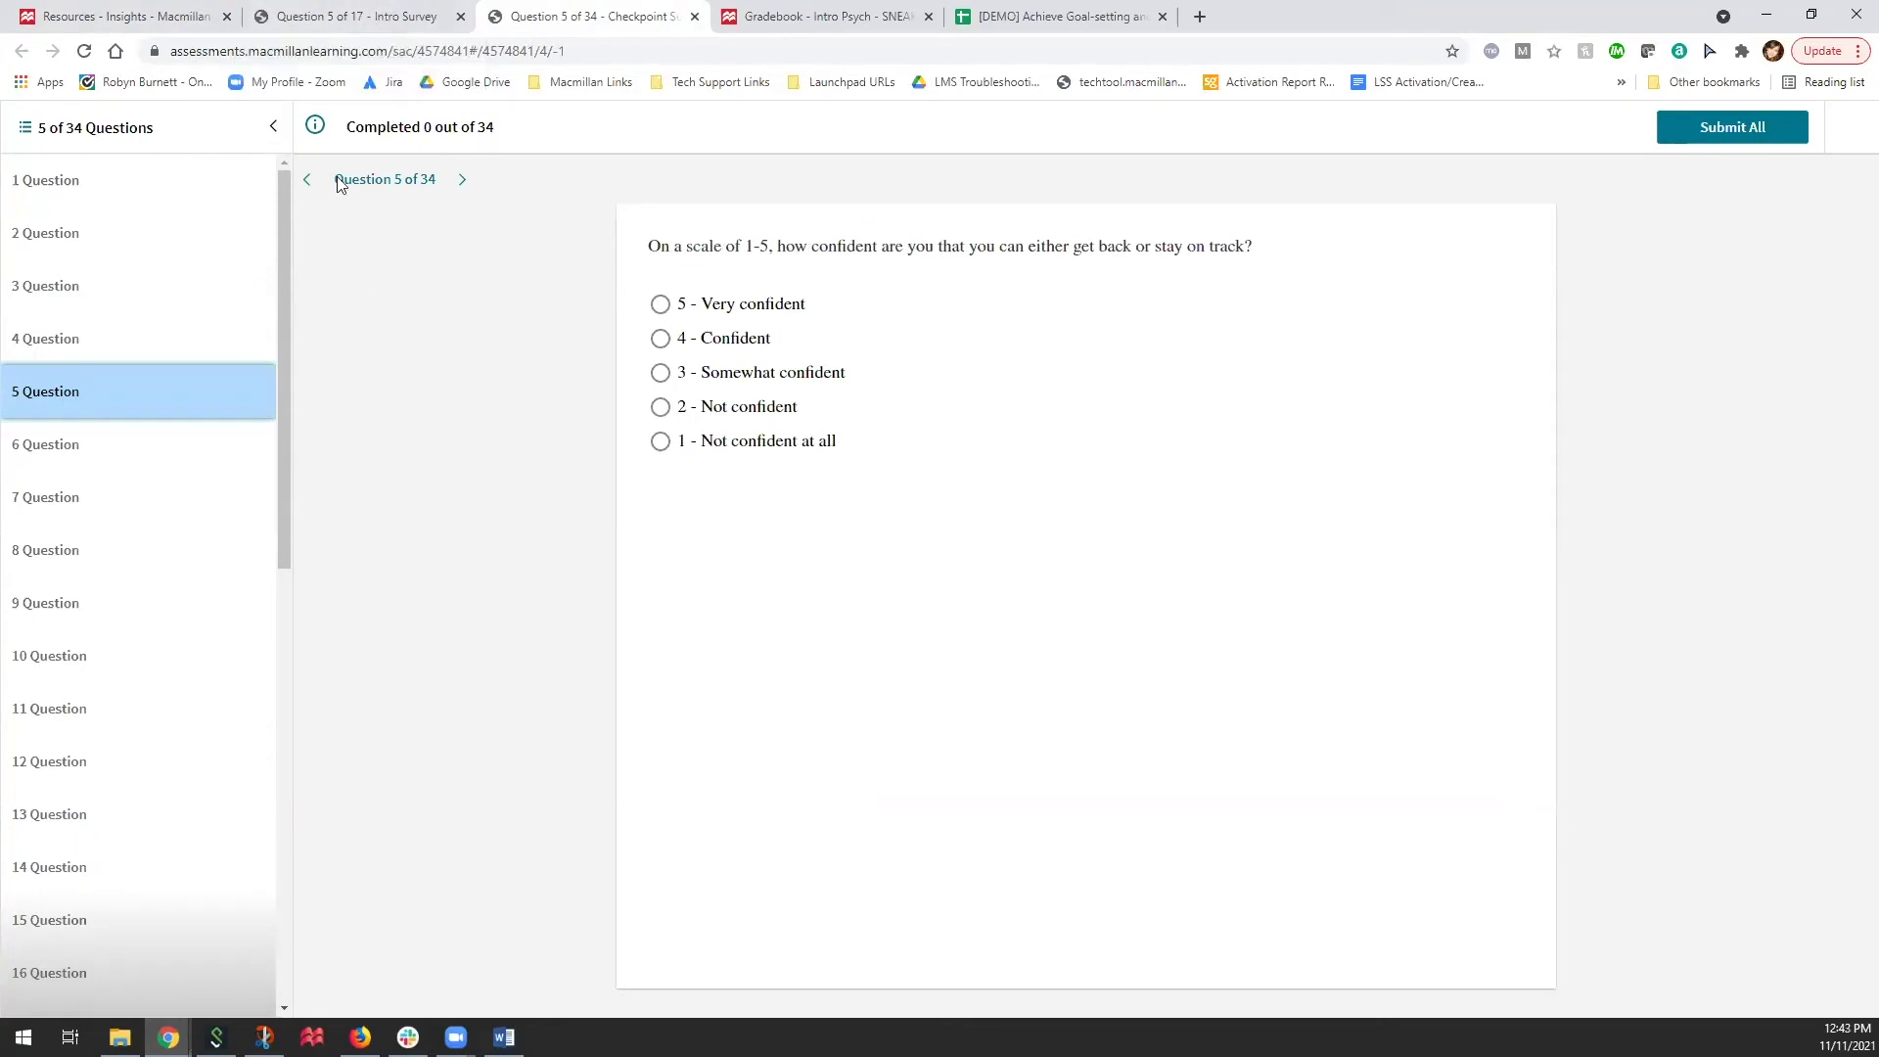
{"action": "left_click", "coordinate": [147, 17]}
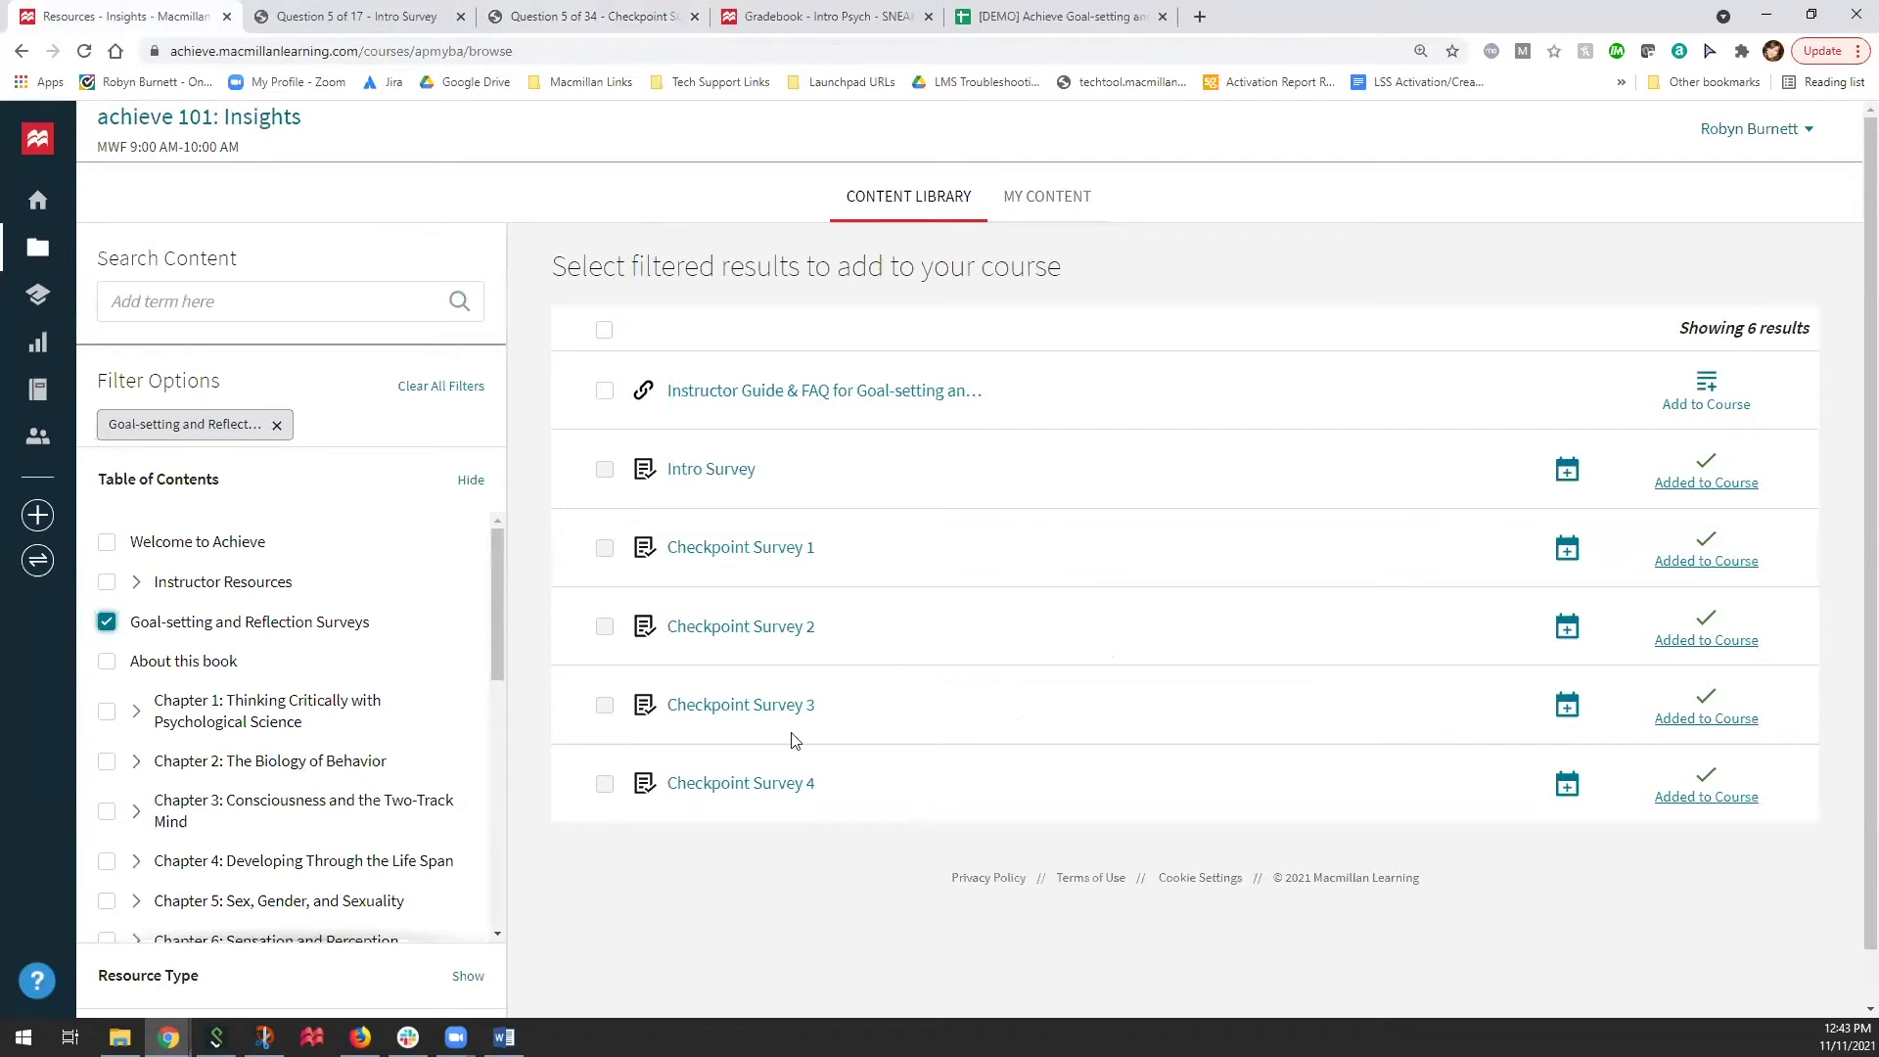
Step: Switch to the Intro Psych - SNEAK PEEK course's Insights and examine all six insight cards, ending with activity scores versus time taken
{"action": "mouse_move", "coordinate": [95, 383]}
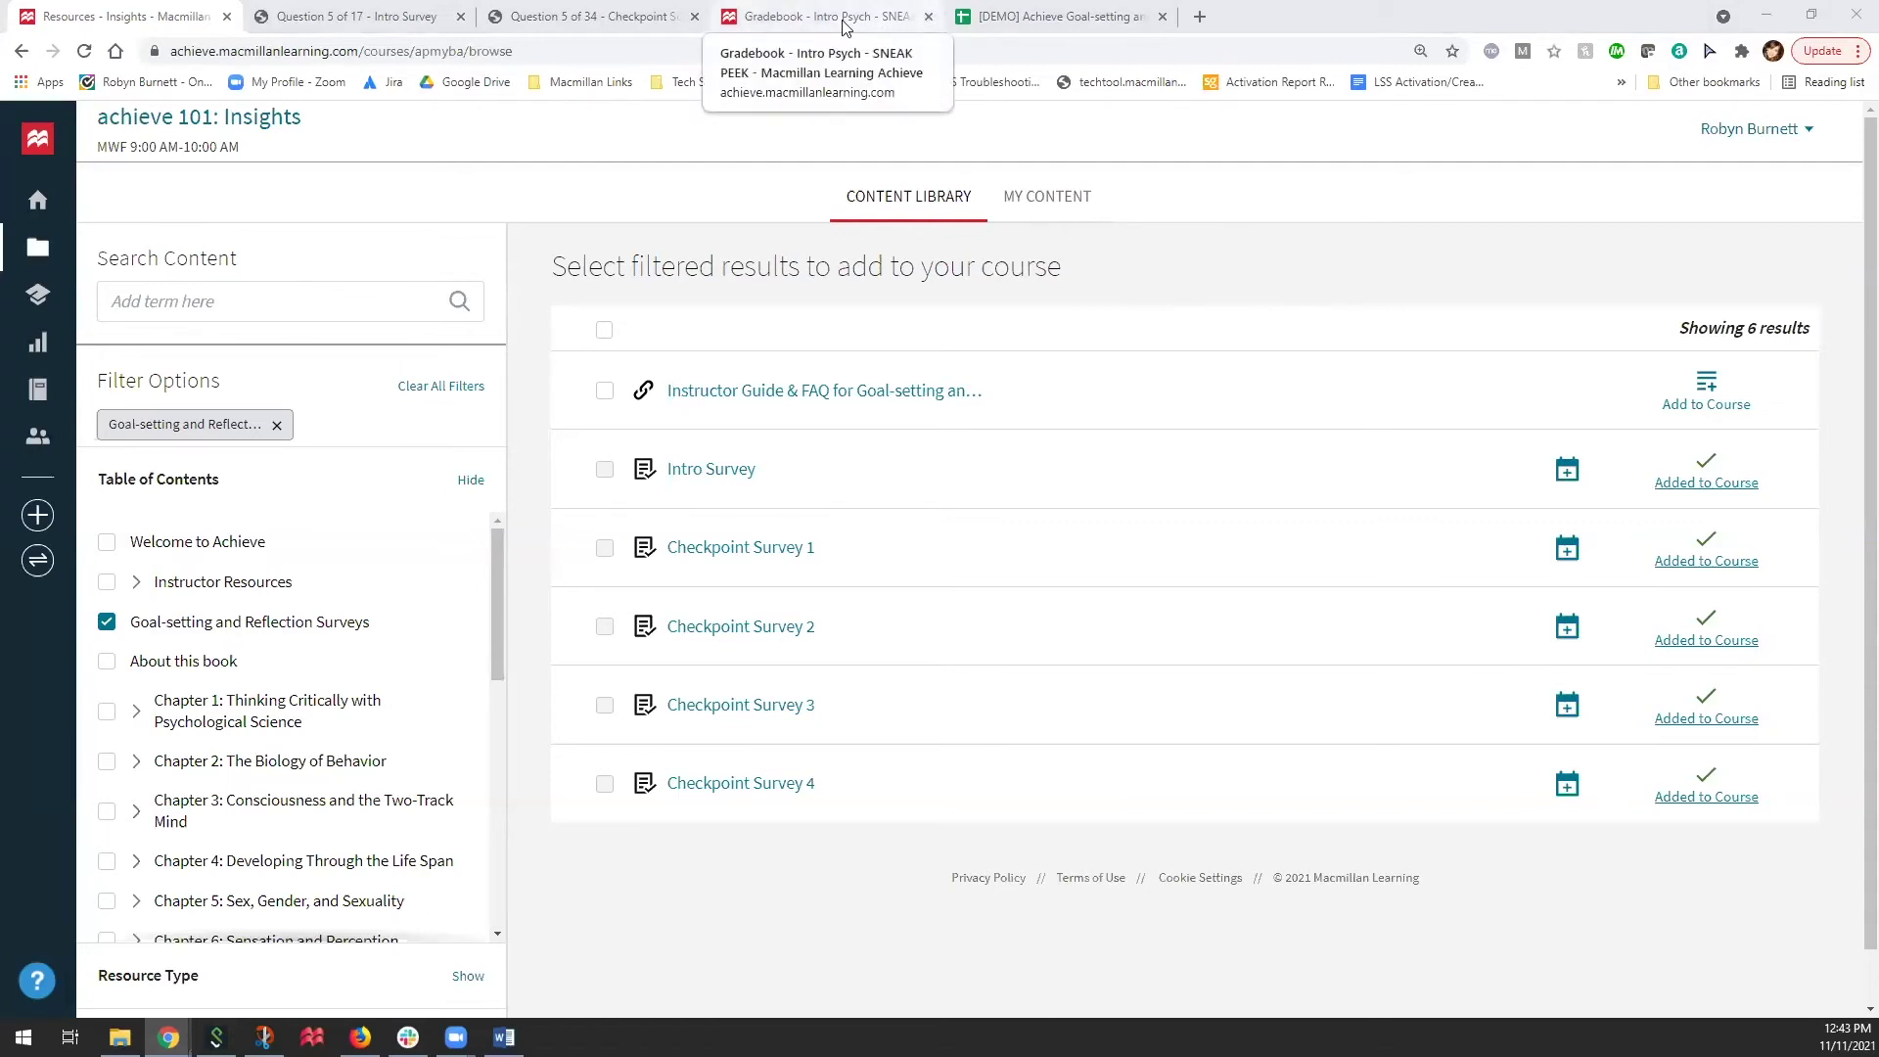
{"action": "left_click", "coordinate": [882, 27]}
{"action": "mouse_move", "coordinate": [86, 316]}
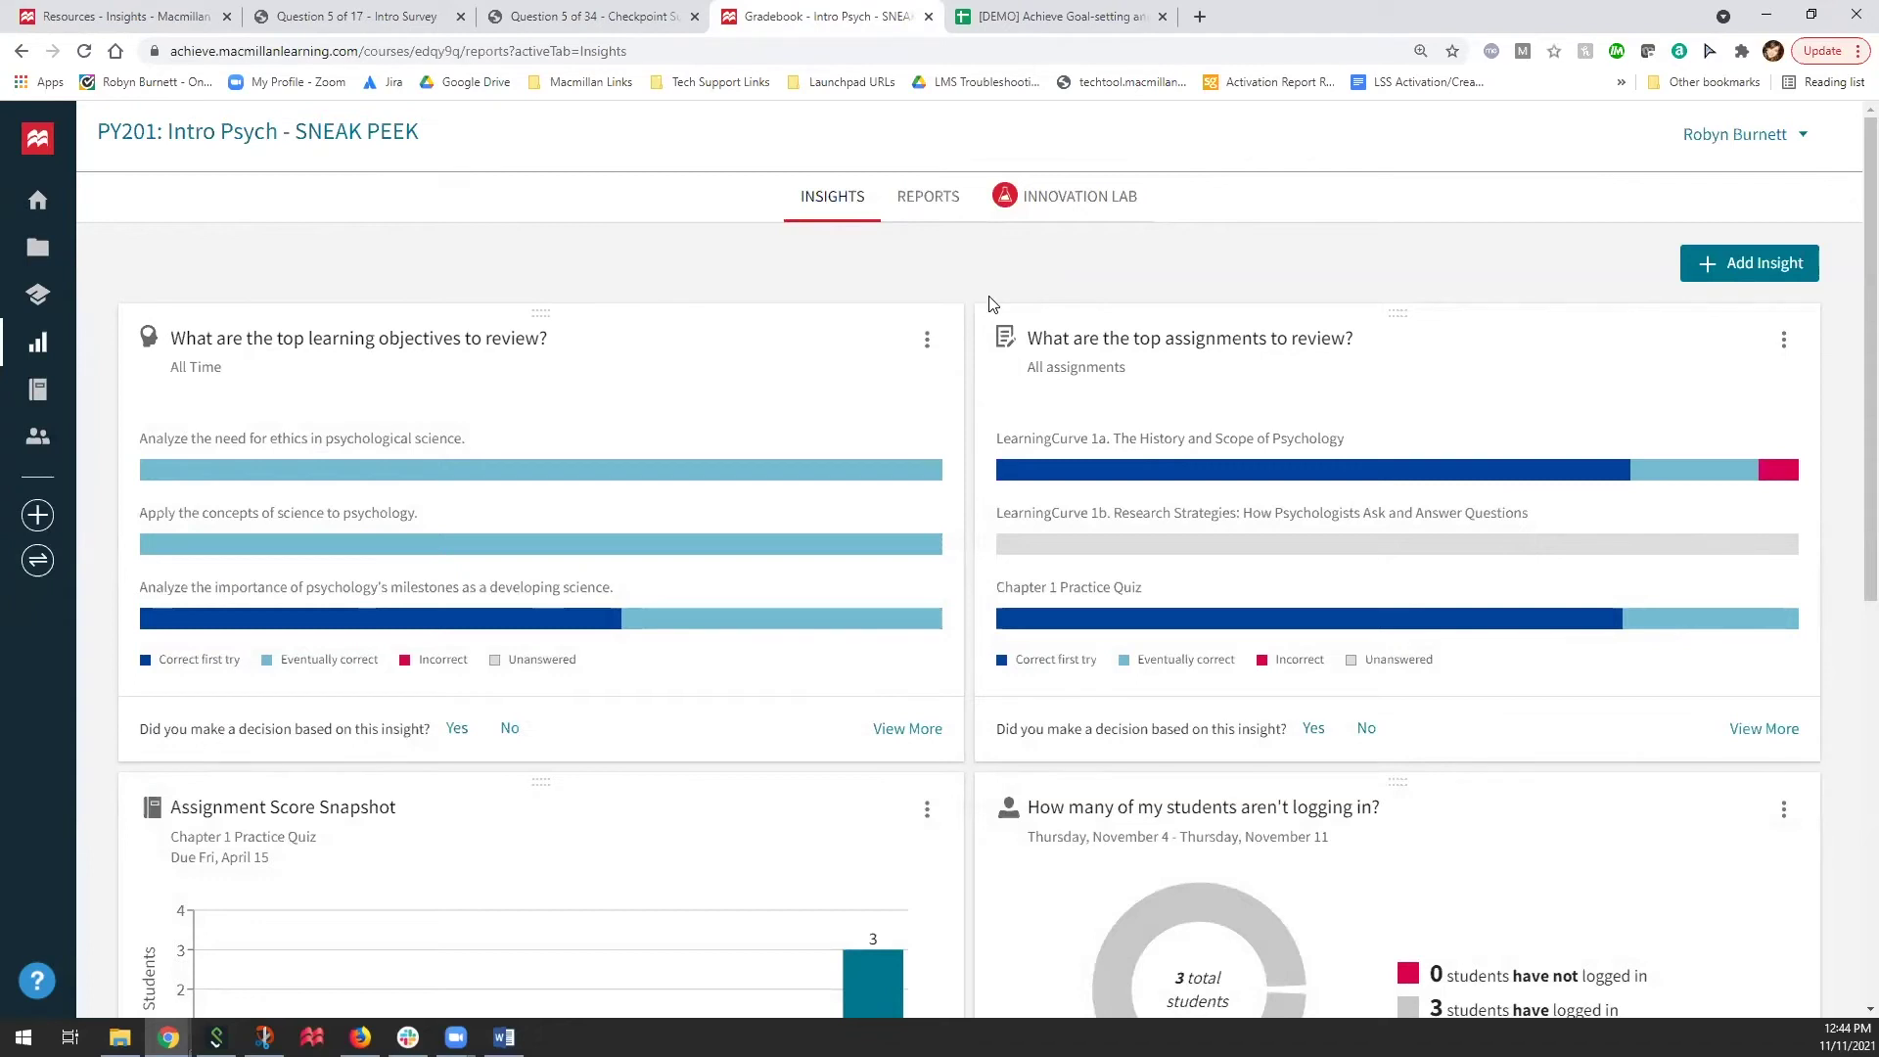
{"action": "scroll", "coordinate": [988, 304], "scroll_direction": "down", "scroll_amount": 1}
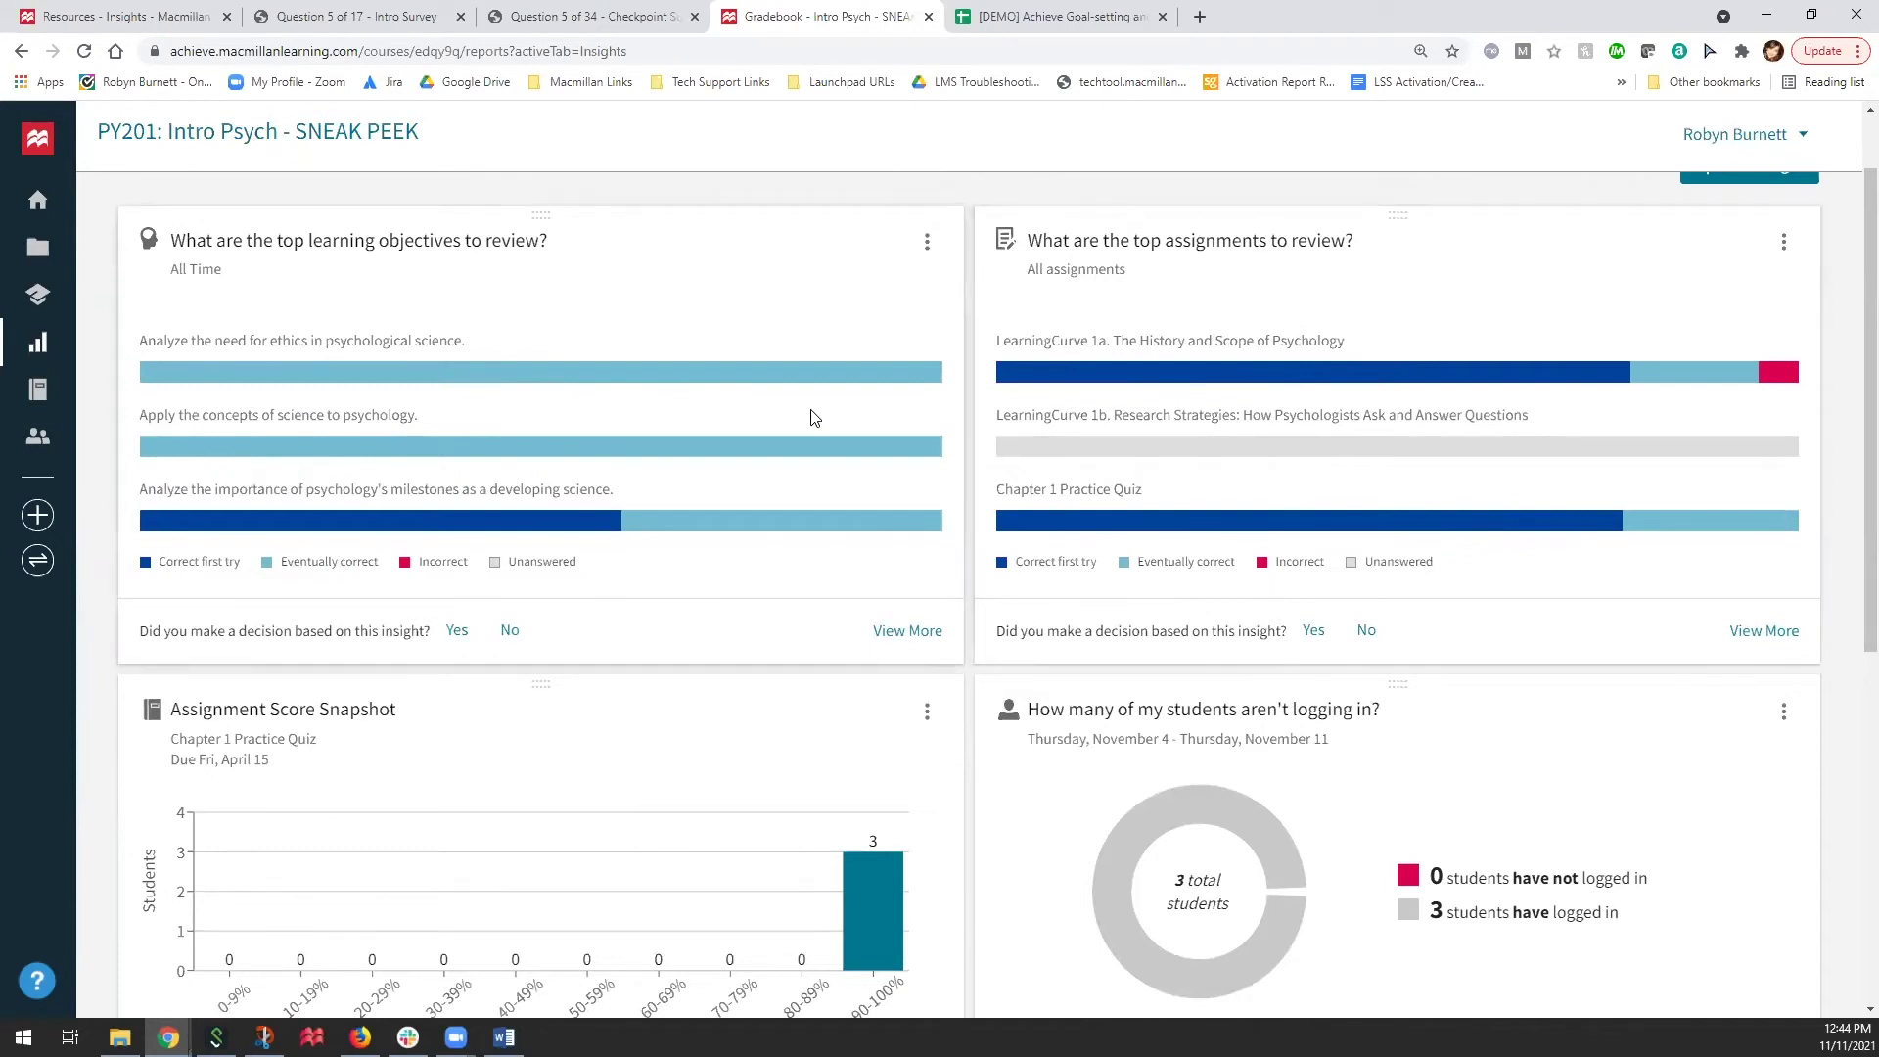
{"action": "scroll", "coordinate": [627, 464], "scroll_direction": "down", "scroll_amount": 2}
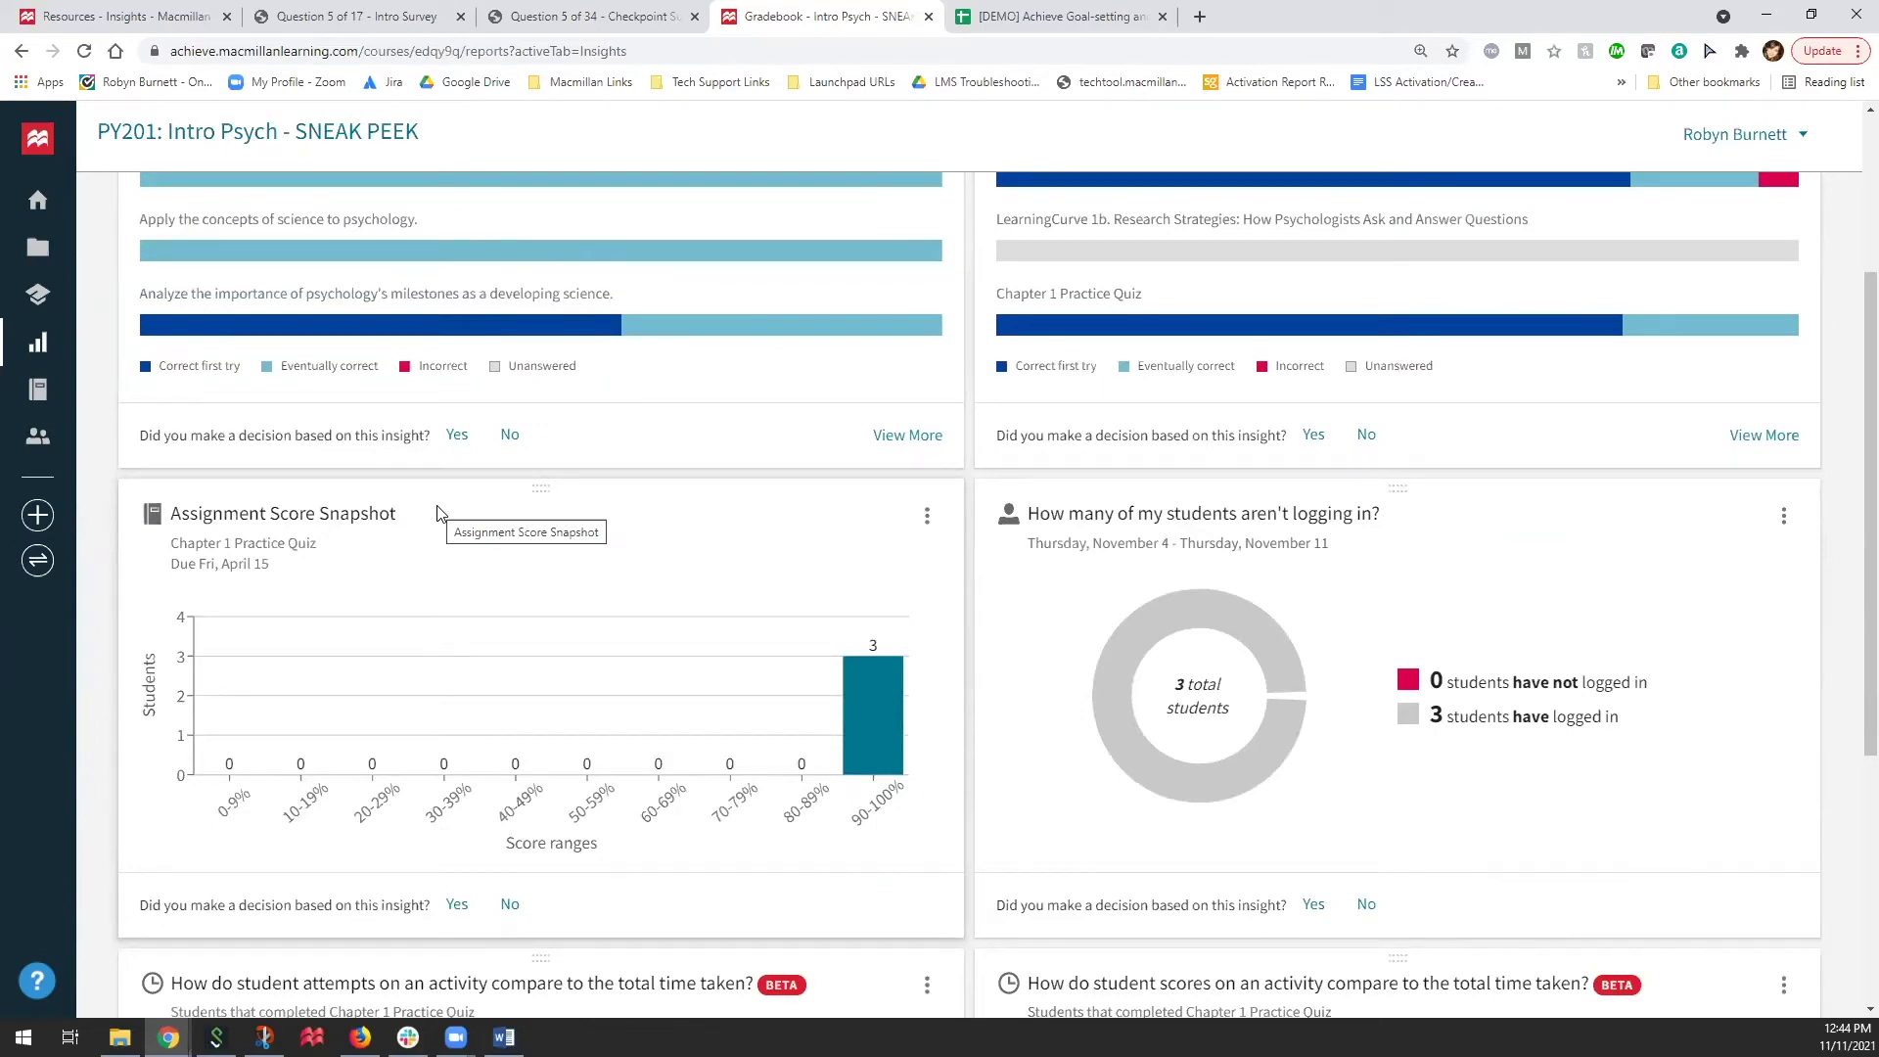
{"action": "scroll", "coordinate": [438, 513], "scroll_direction": "down", "scroll_amount": 2}
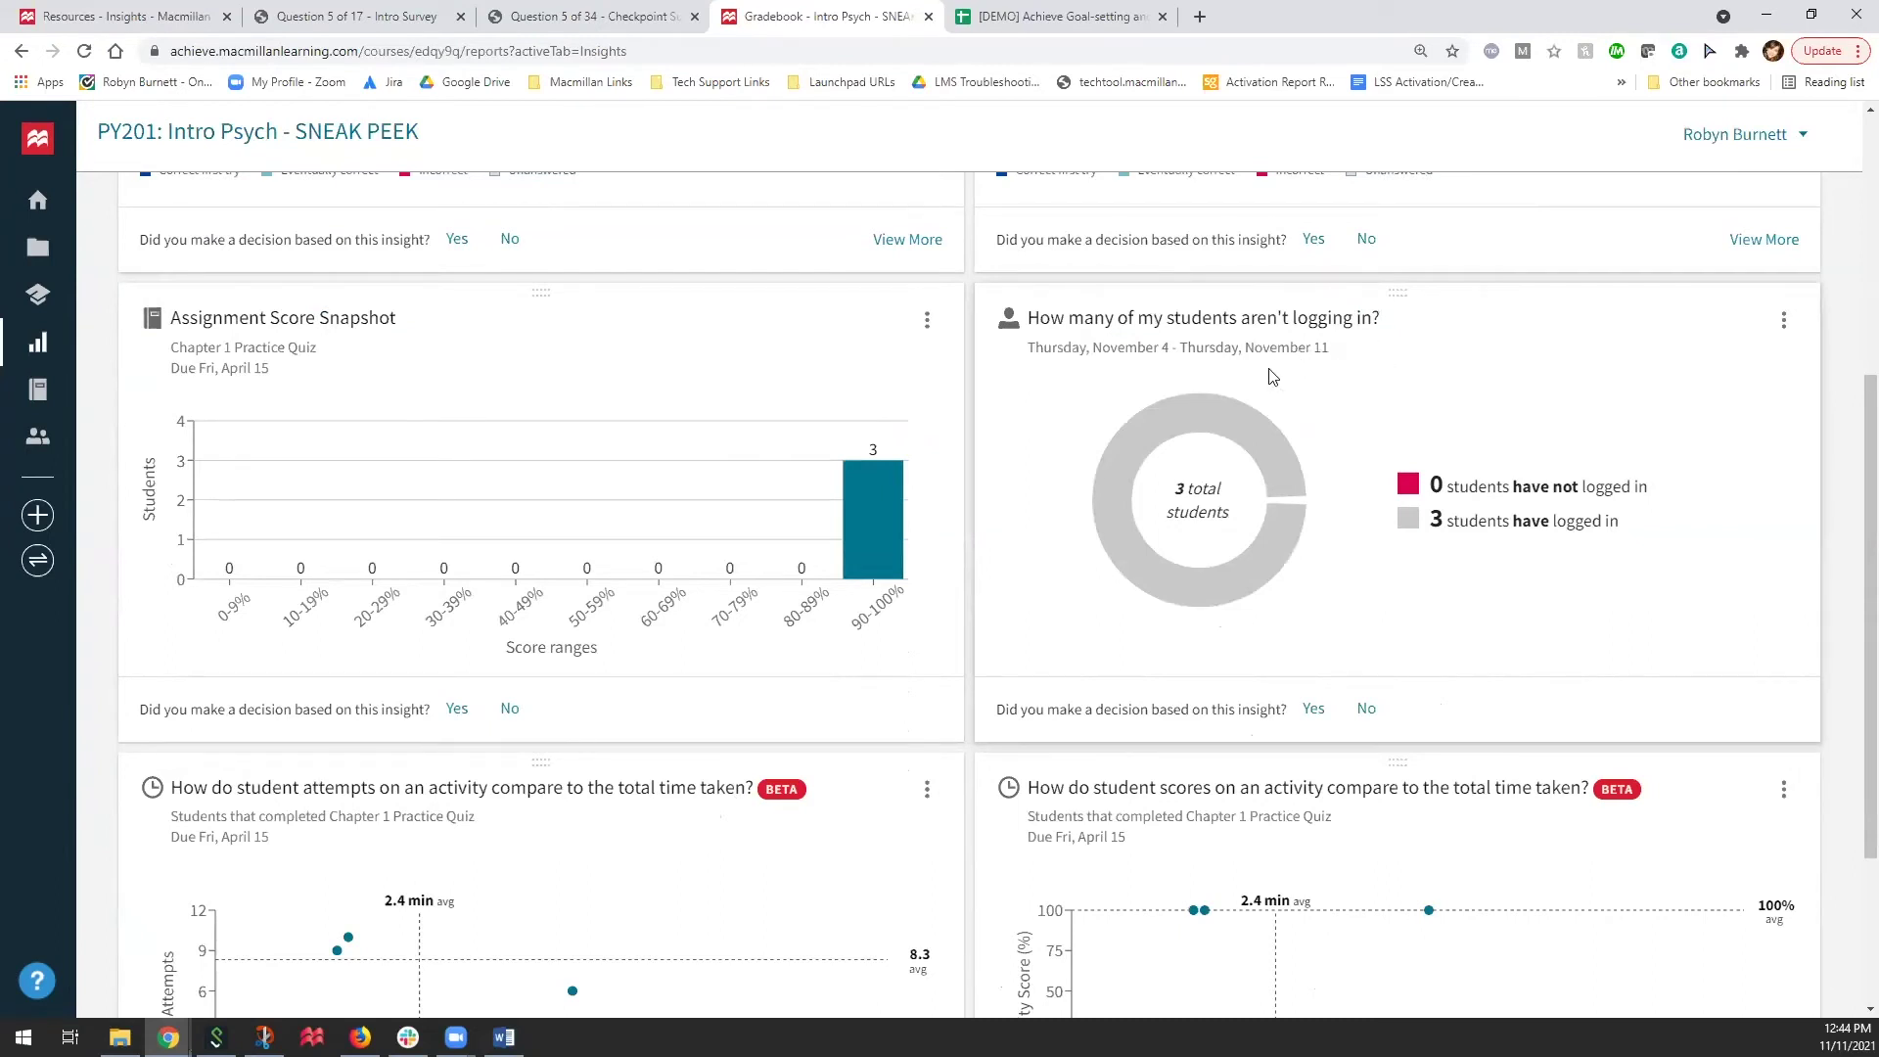
{"action": "scroll", "coordinate": [1284, 352], "scroll_direction": "down", "scroll_amount": 3}
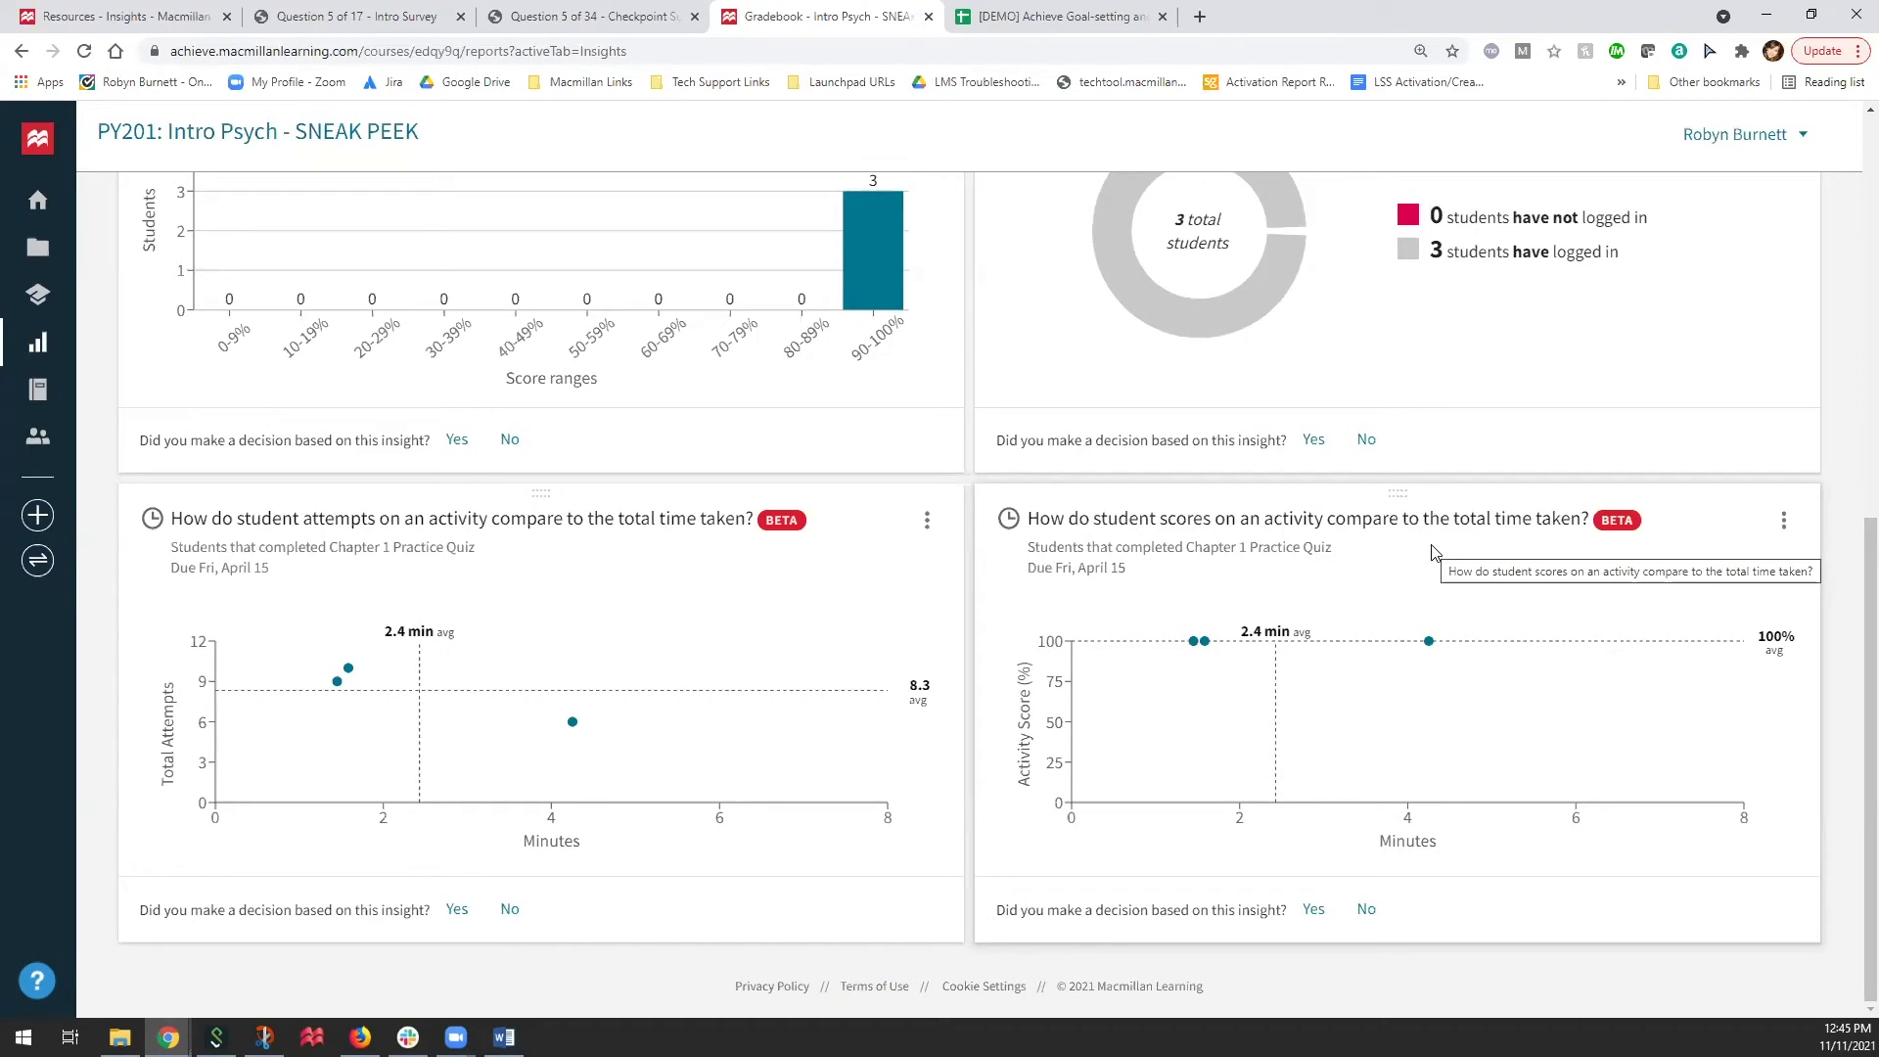
Step: Move the top assignments to review insight to the first place on the dashboard, and browse the insights available to add without adding any
{"action": "scroll", "coordinate": [1360, 554], "scroll_direction": "up", "scroll_amount": 8}
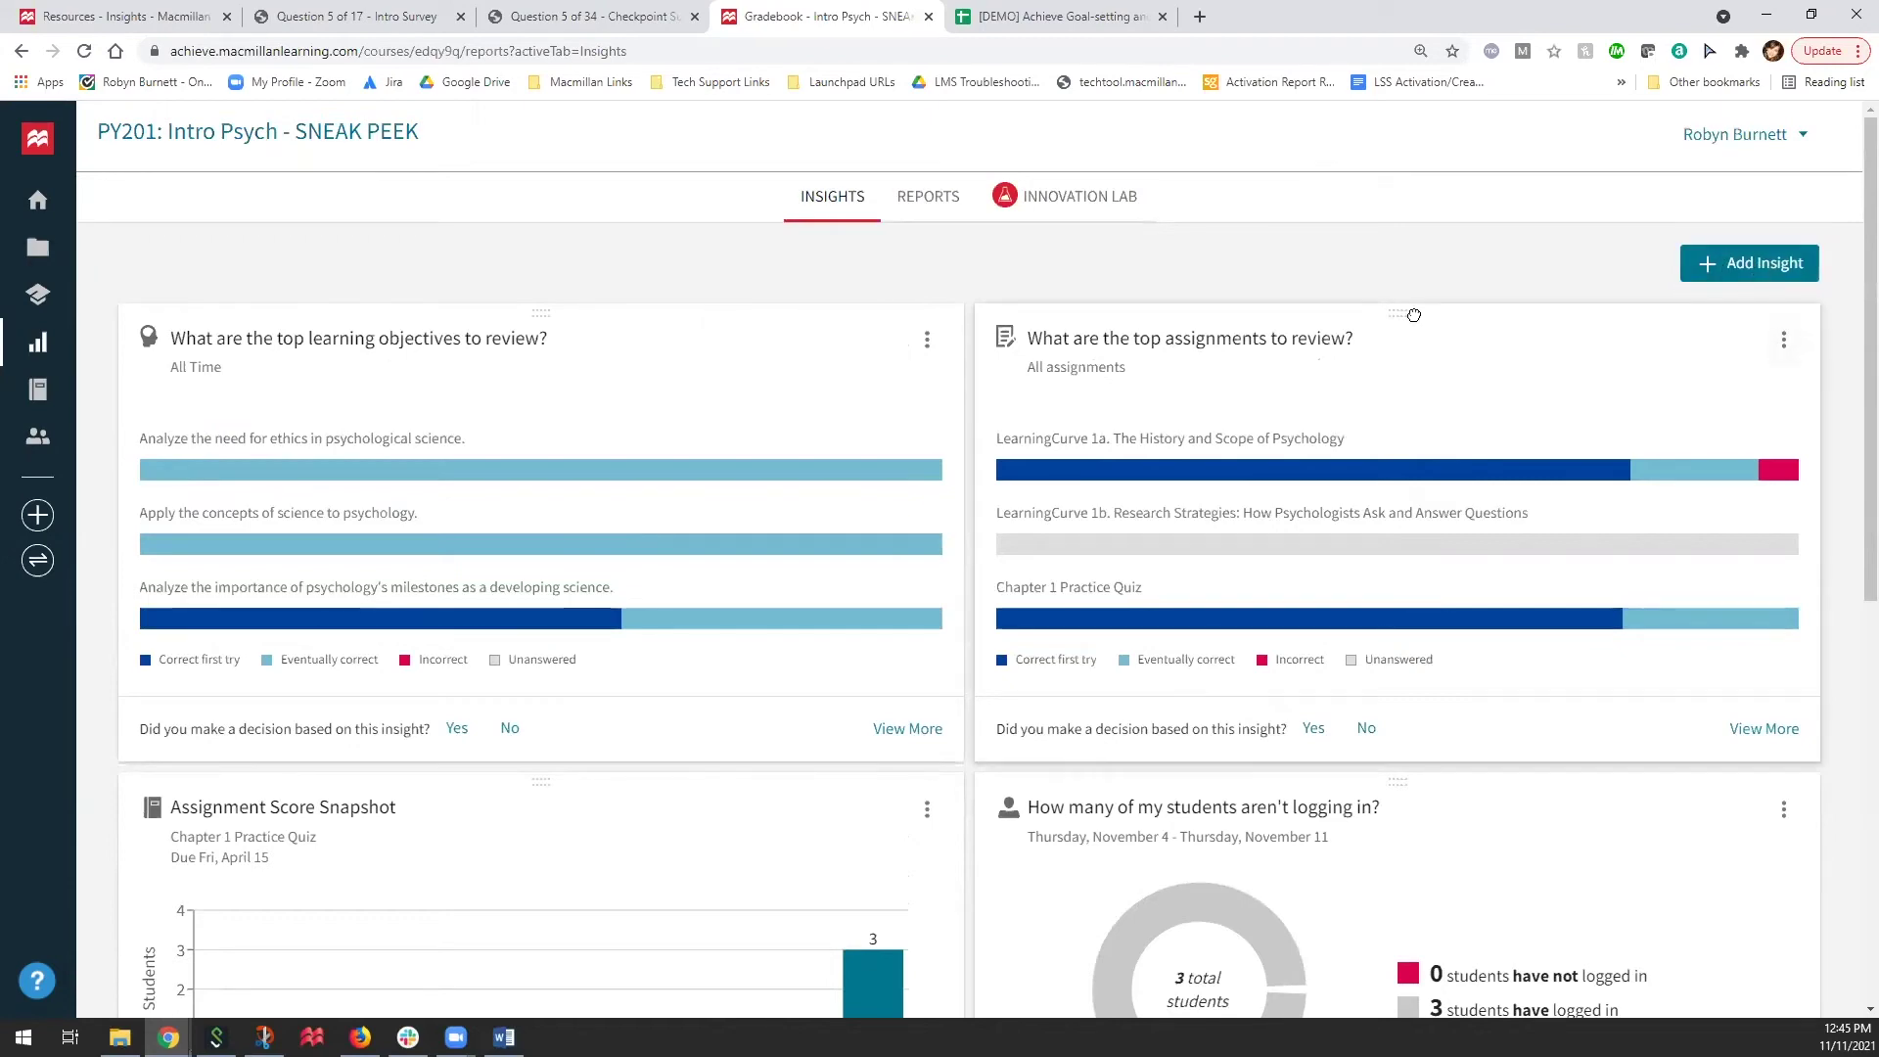
{"action": "left_click_drag", "start_coordinate": [1400, 314], "coordinate": [509, 325]}
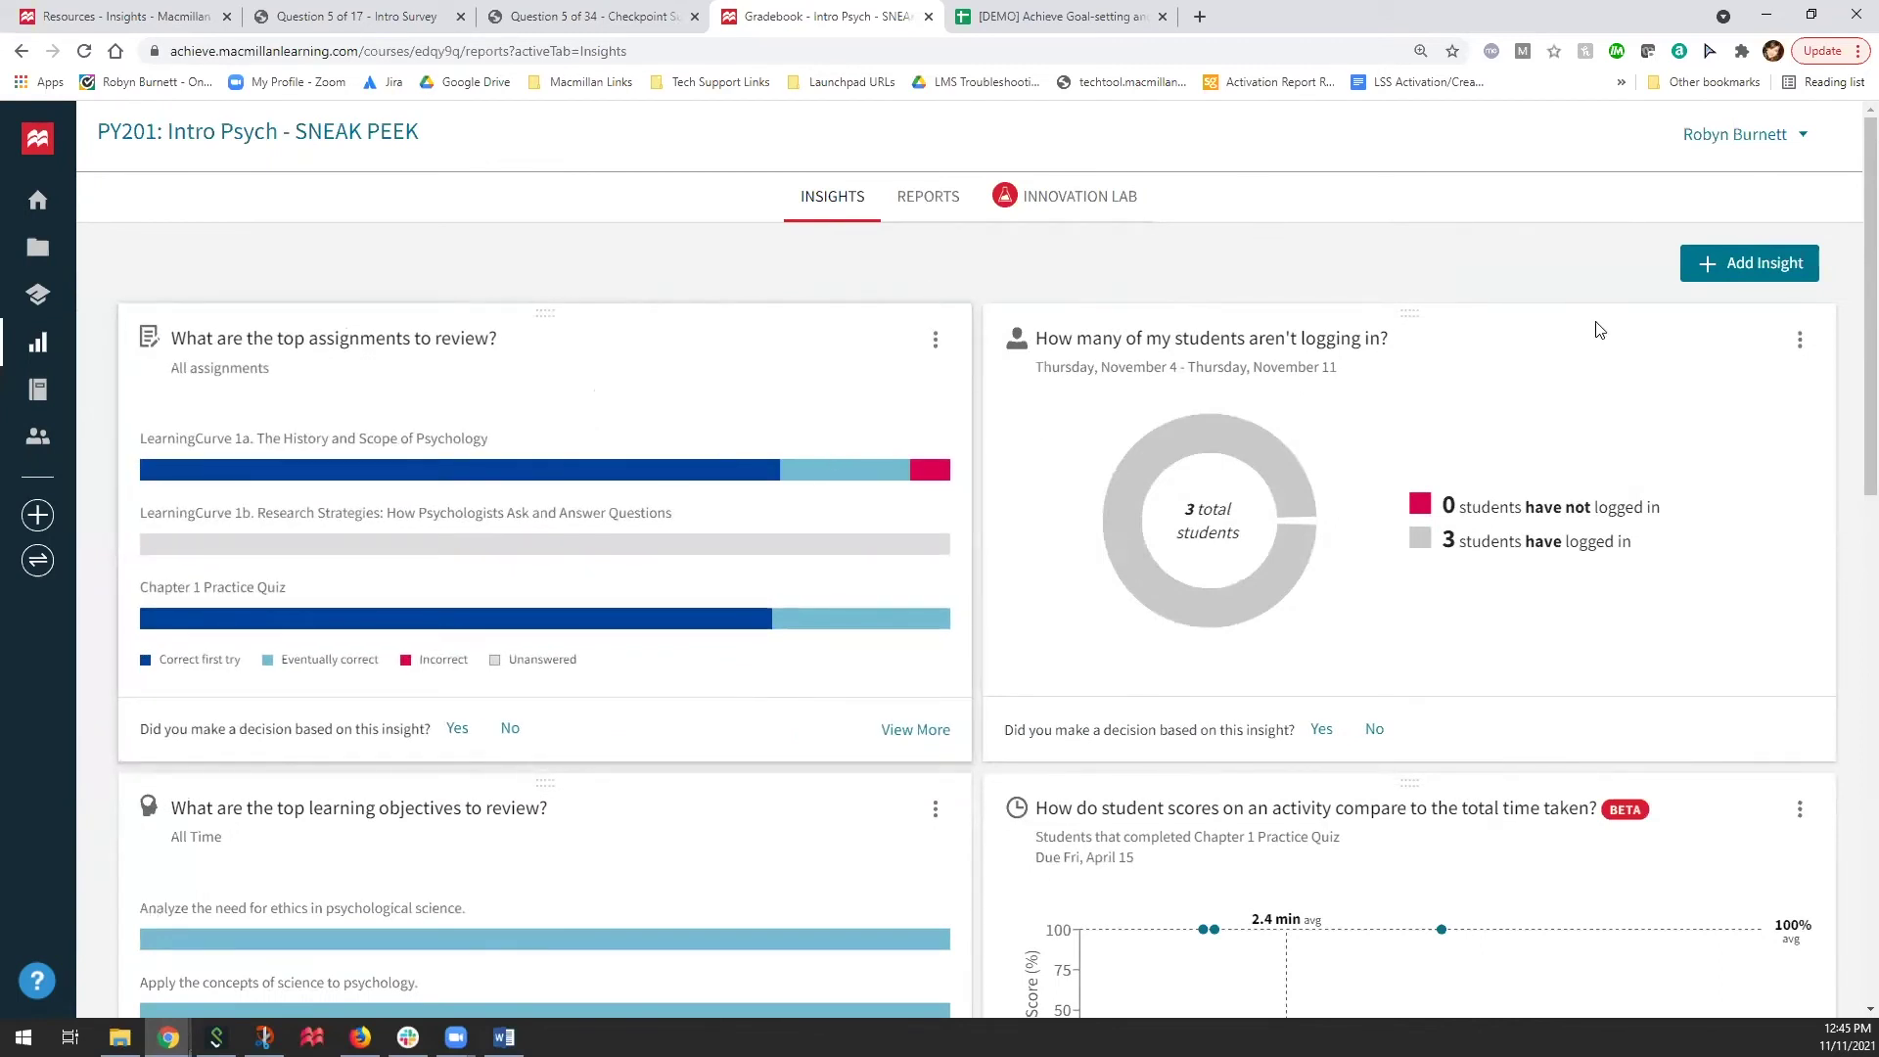
{"action": "left_click", "coordinate": [1726, 270]}
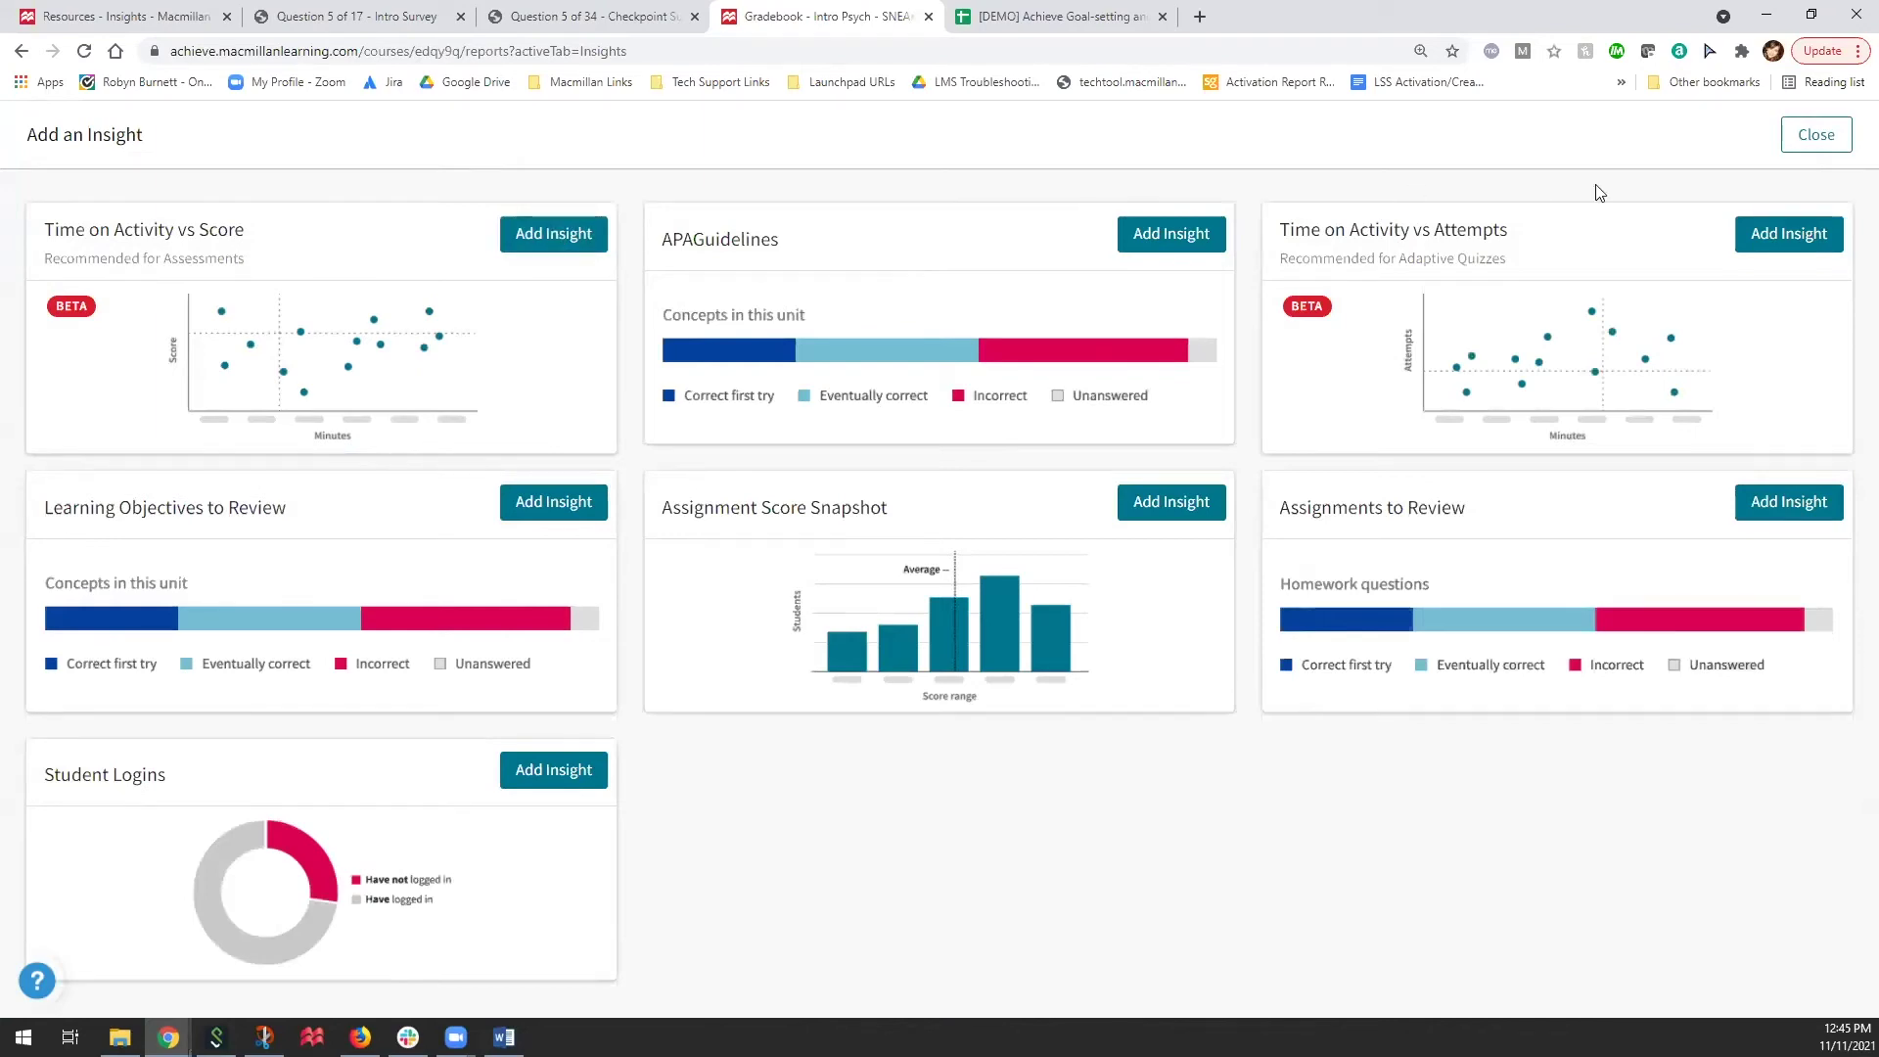
{"action": "left_click", "coordinate": [1815, 135]}
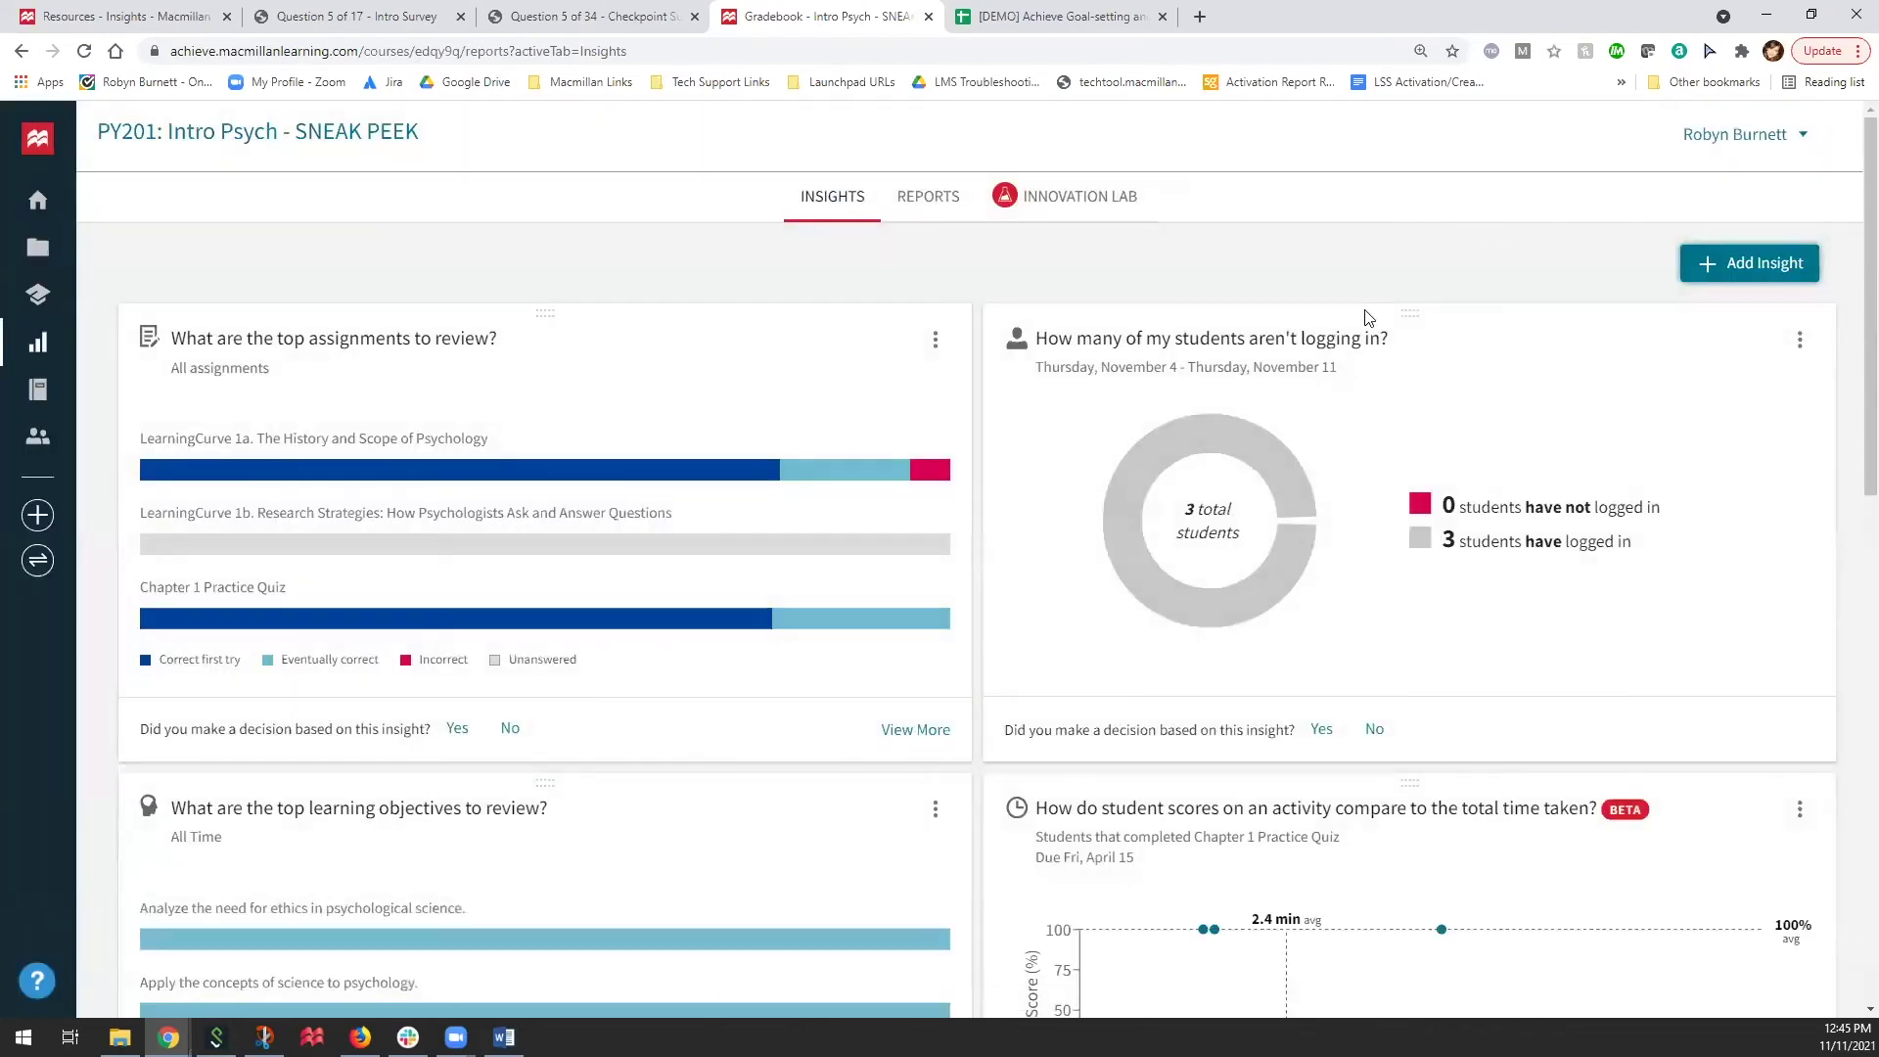
Step: Check the date range options in the top assignments insight's configuration, cancel it, and look over the rearranged dashboard
{"action": "left_click", "coordinate": [936, 344]}
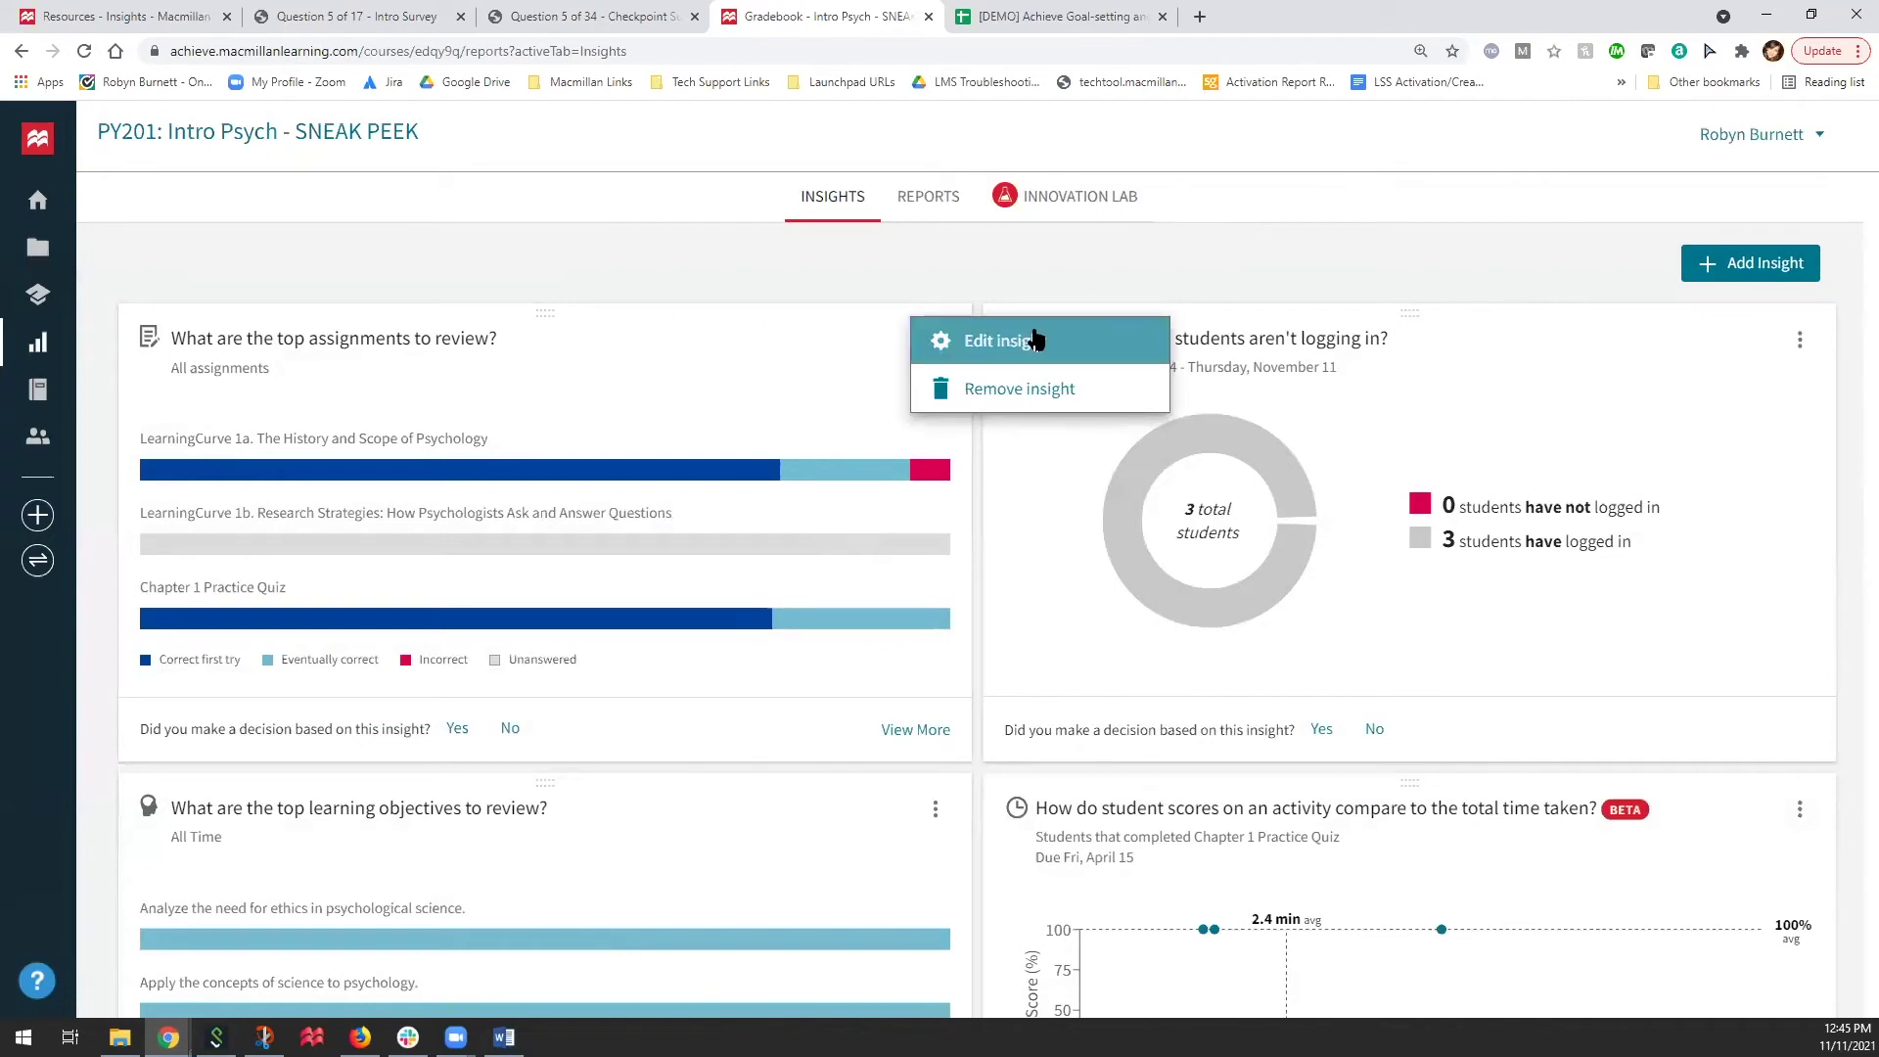
{"action": "left_click", "coordinate": [1003, 342]}
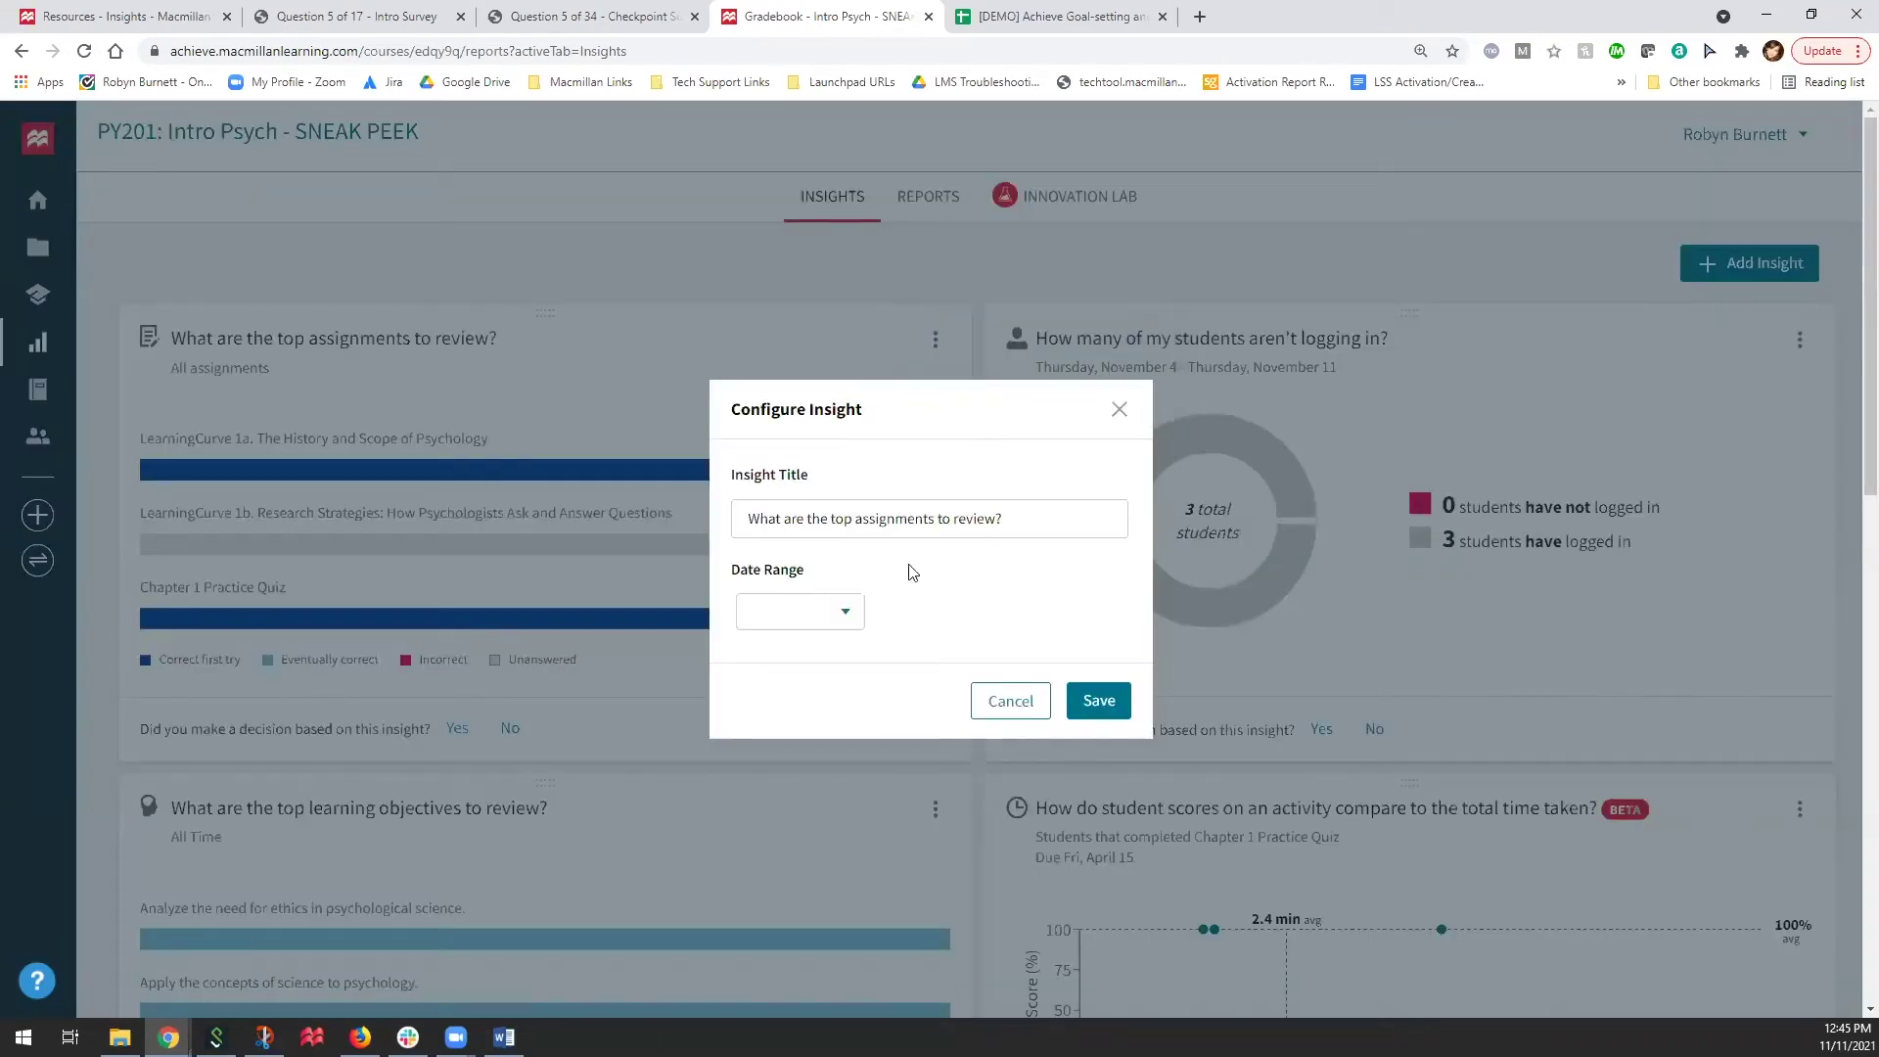
{"action": "left_click", "coordinate": [818, 627]}
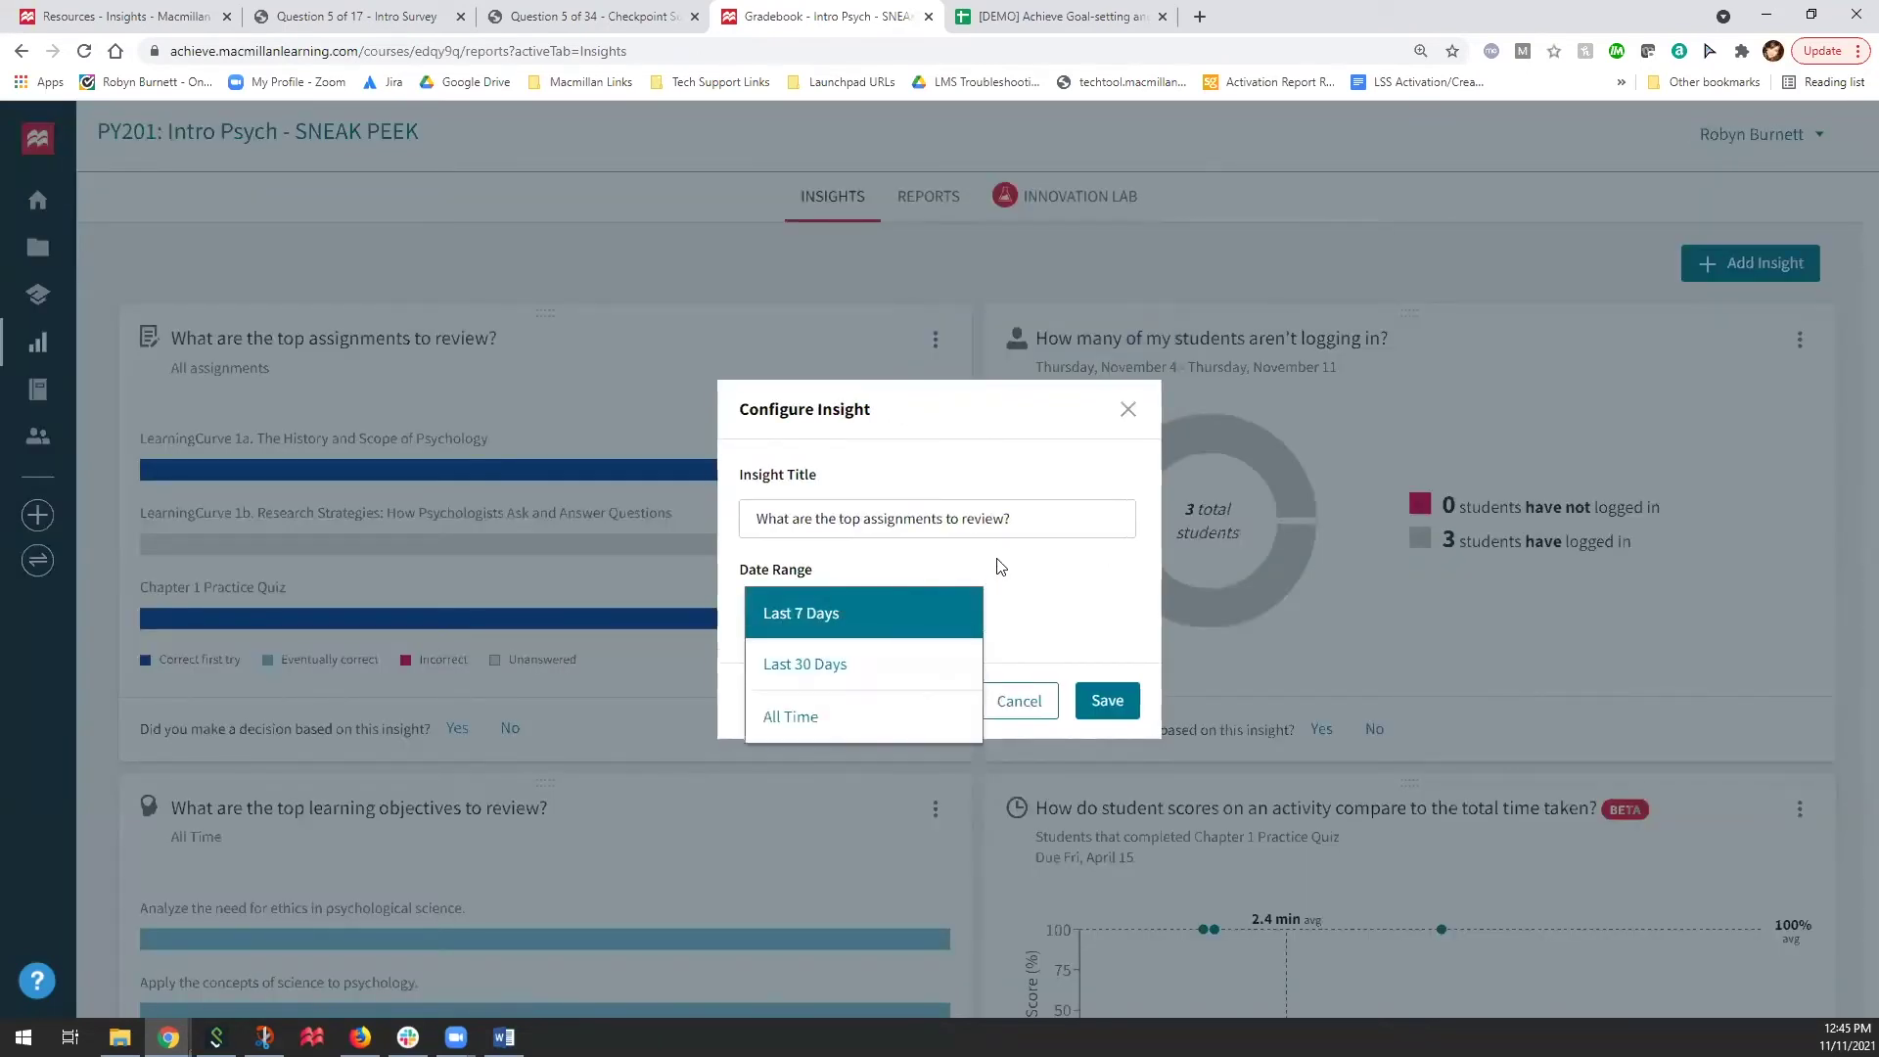
{"action": "left_click", "coordinate": [1006, 697]}
{"action": "left_click", "coordinate": [1006, 694]}
{"action": "scroll", "coordinate": [880, 626], "scroll_direction": "down", "scroll_amount": 2}
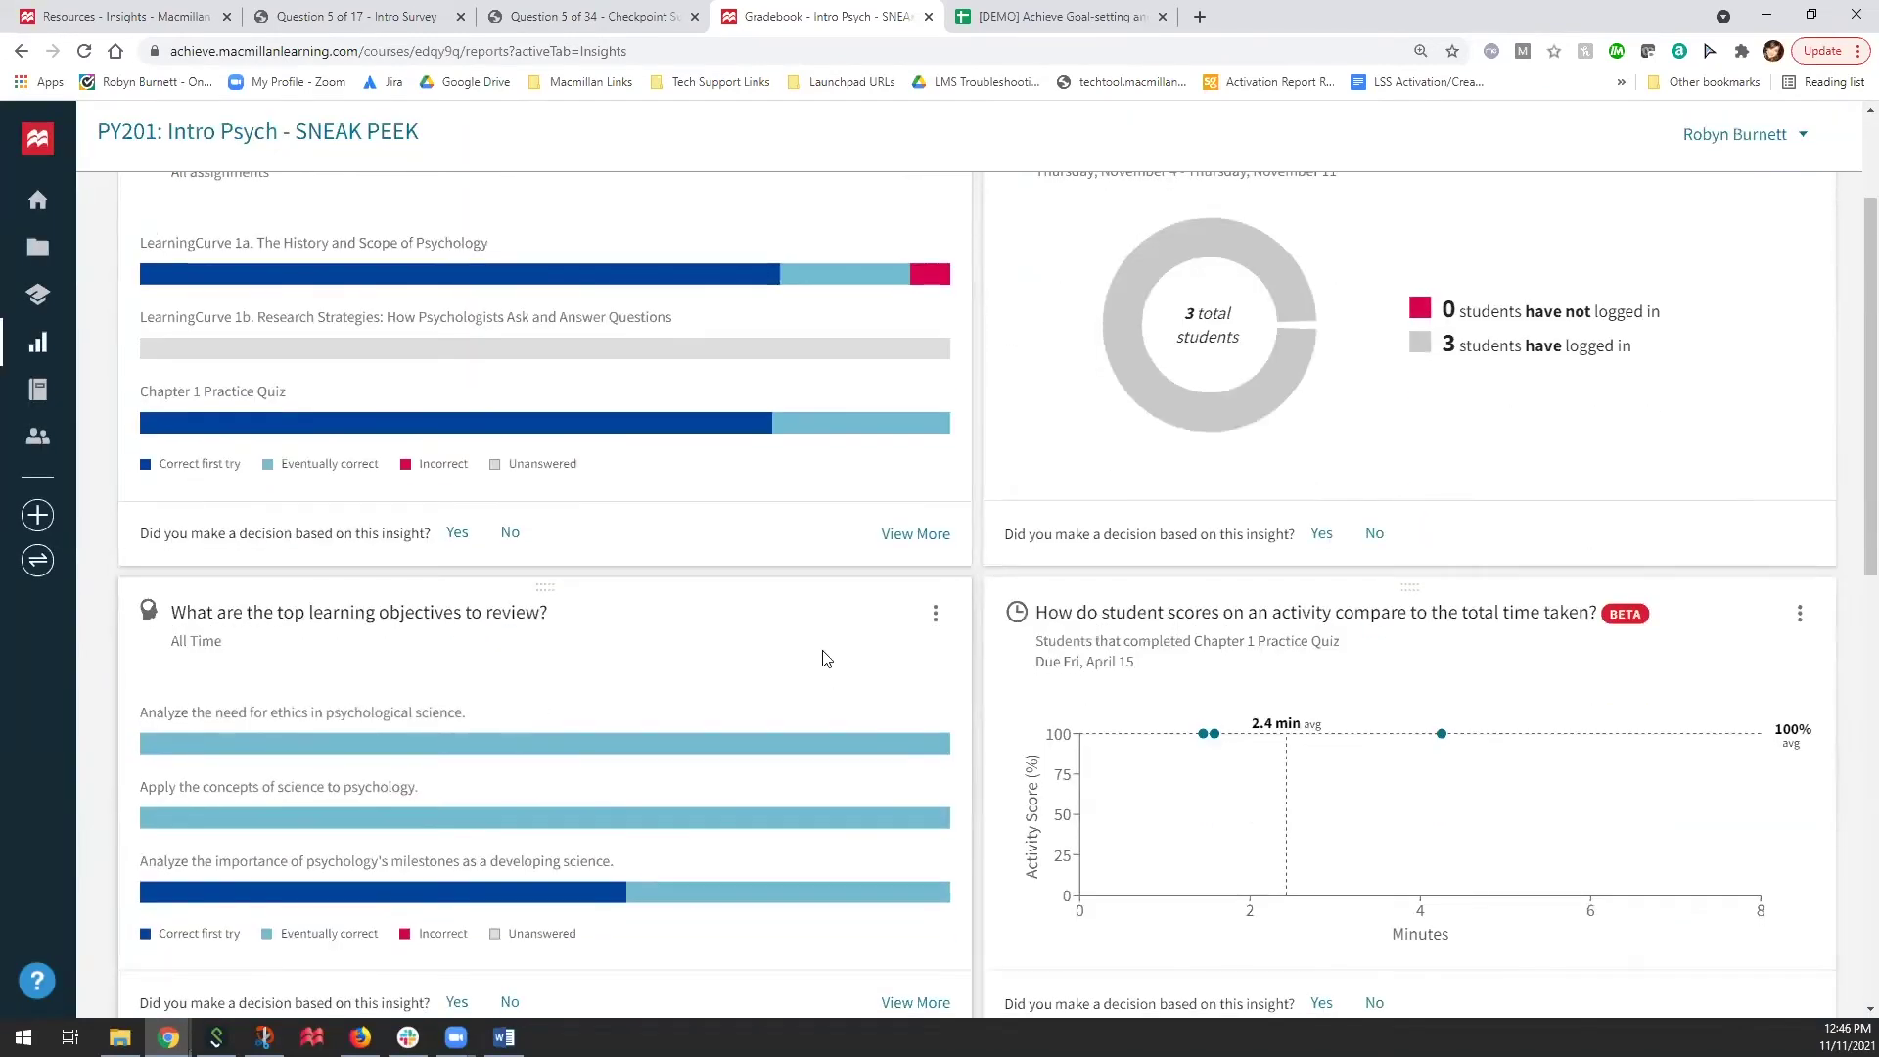
{"action": "scroll", "coordinate": [823, 666], "scroll_direction": "up", "scroll_amount": 1}
{"action": "scroll", "coordinate": [823, 659], "scroll_direction": "up", "scroll_amount": 2}
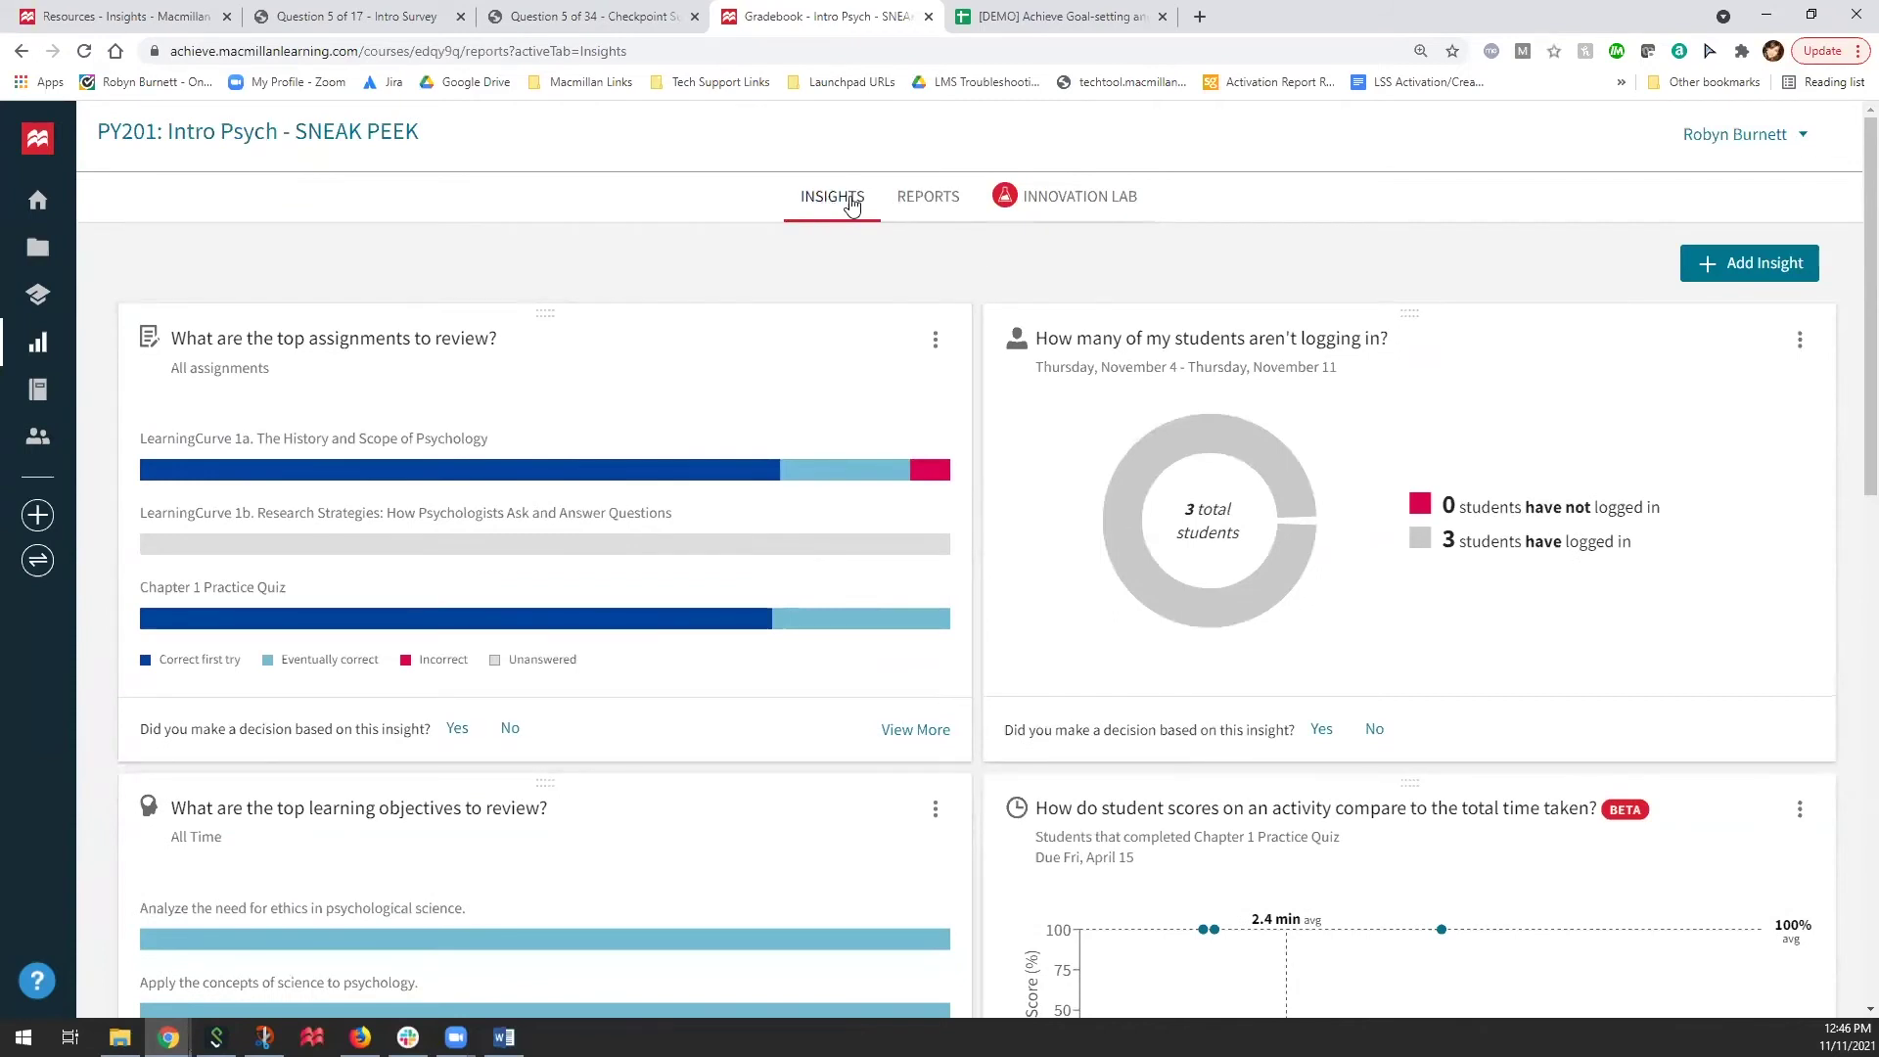
Step: Open the course's Reports and expand Performance by Unit
{"action": "left_click", "coordinate": [942, 203]}
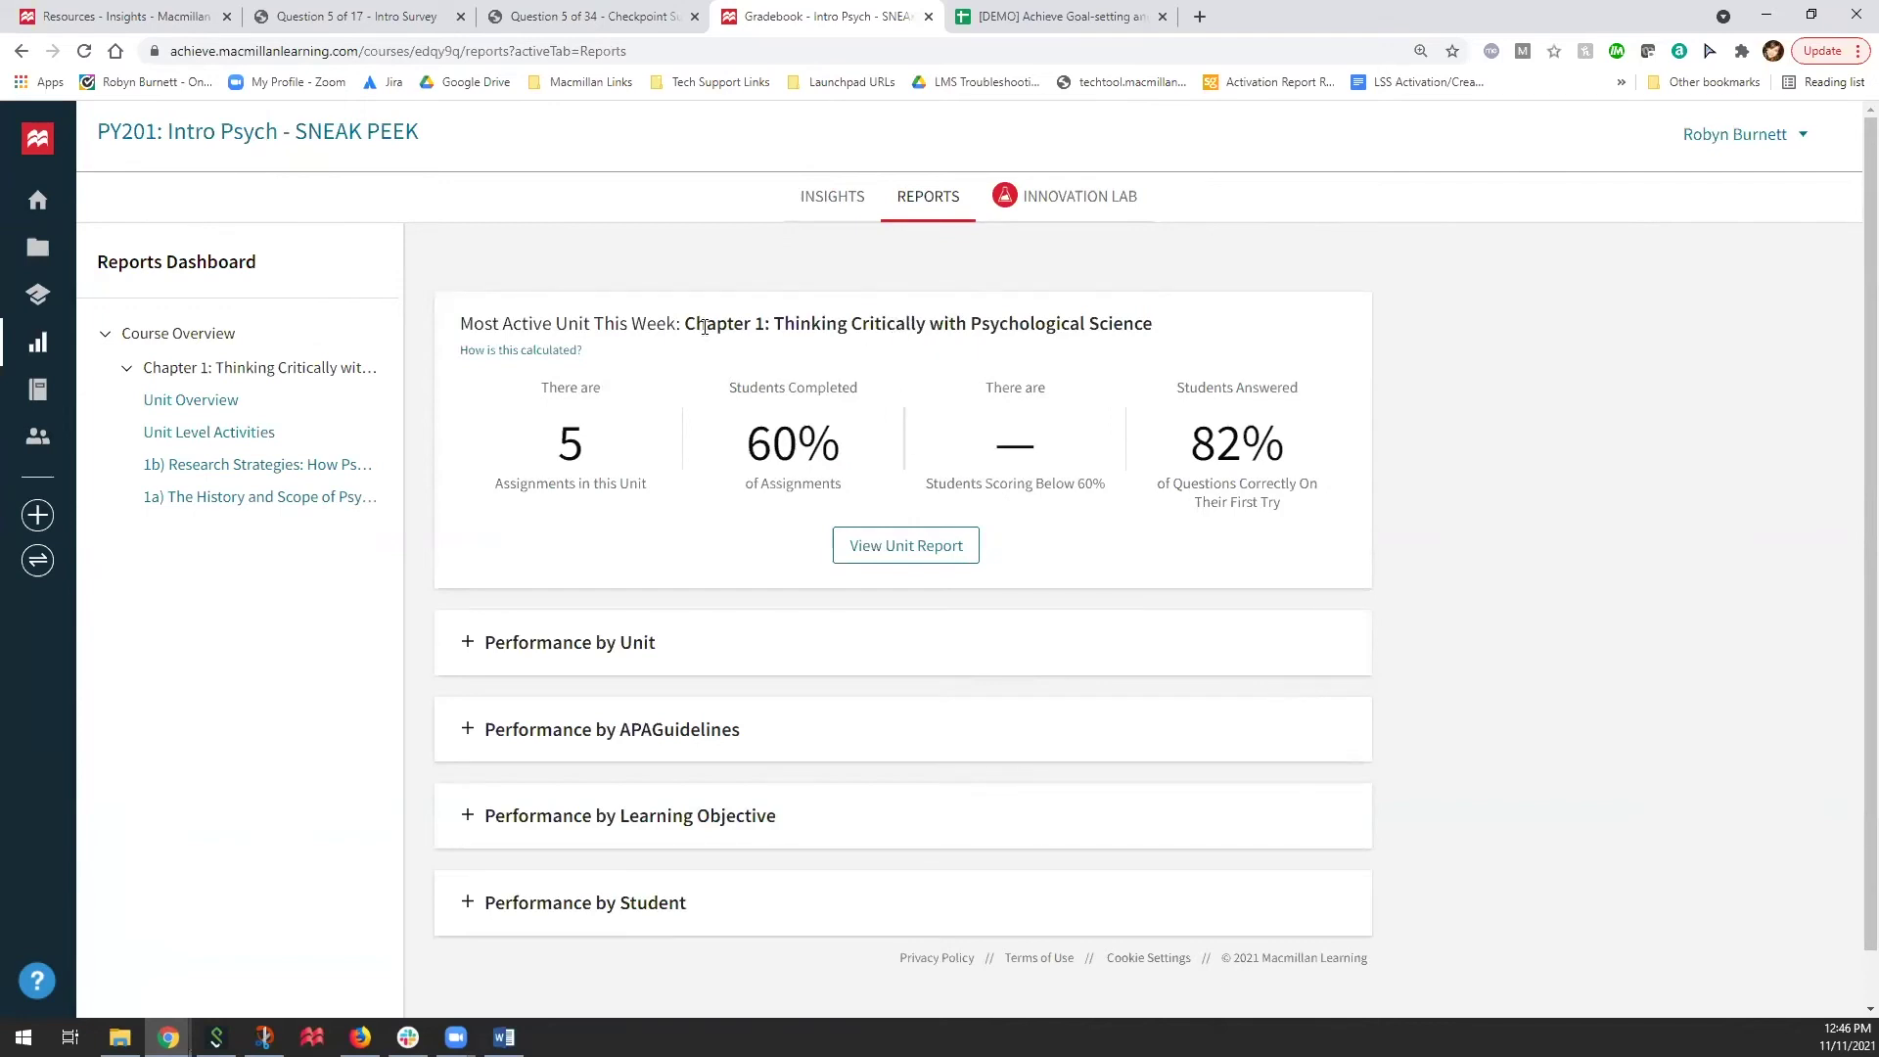
{"action": "left_click", "coordinate": [480, 653]}
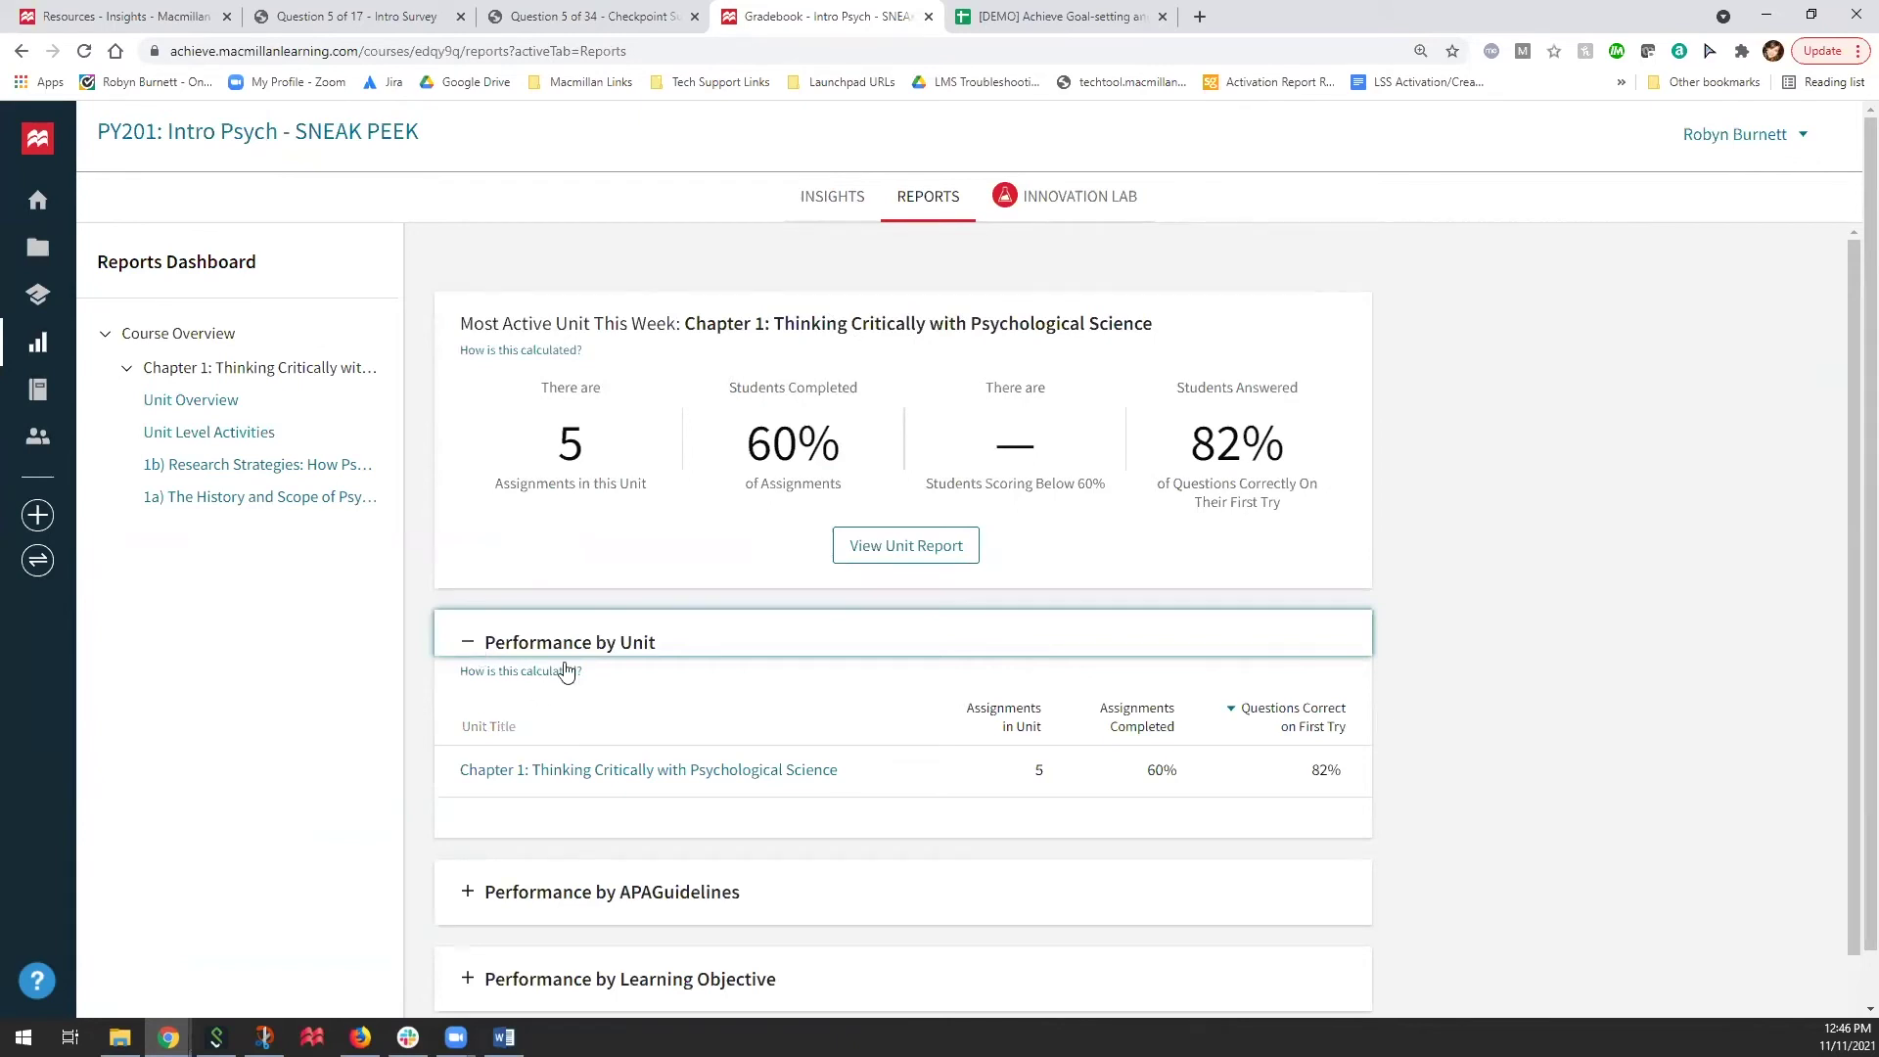
{"action": "scroll", "coordinate": [705, 783], "scroll_direction": "down", "scroll_amount": 1}
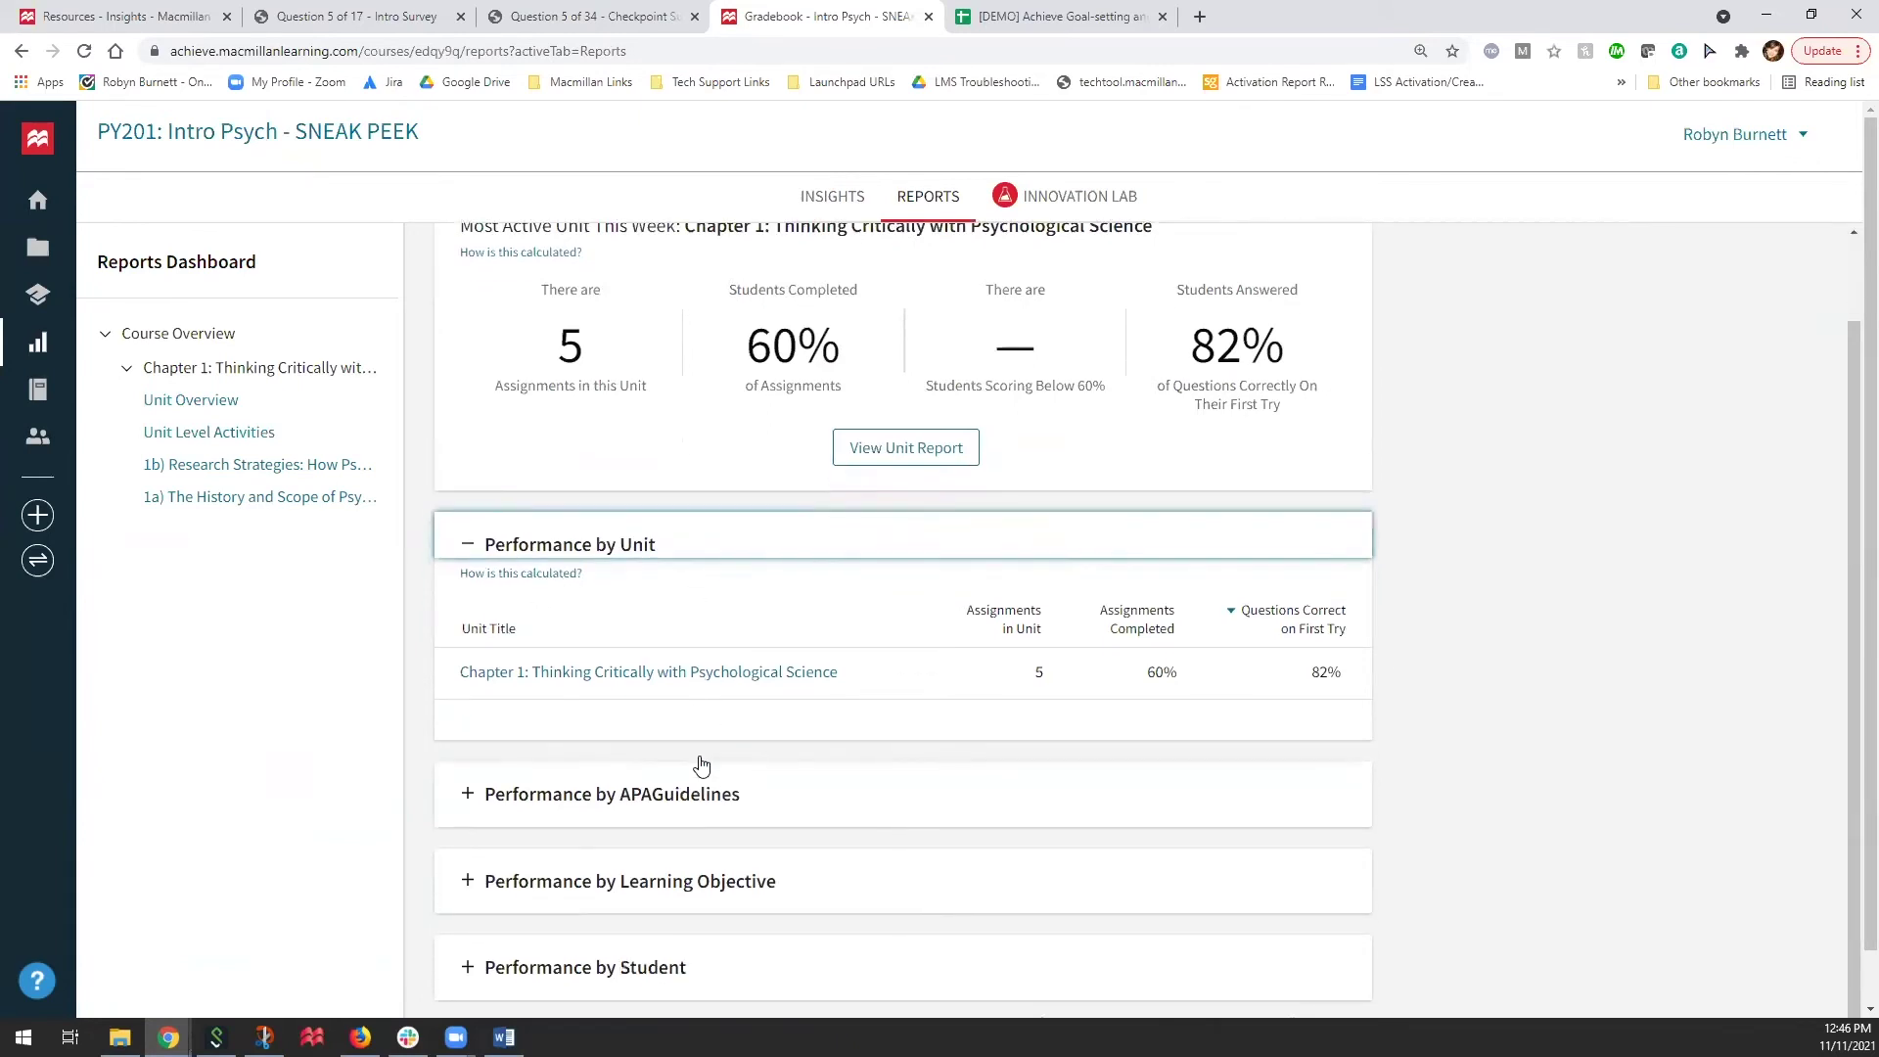
Step: Open the Chapter 1: Thinking Critically with Psychological Science unit report and examine performance by subunit, assignment and APAGuidelines
{"action": "left_click", "coordinate": [617, 675]}
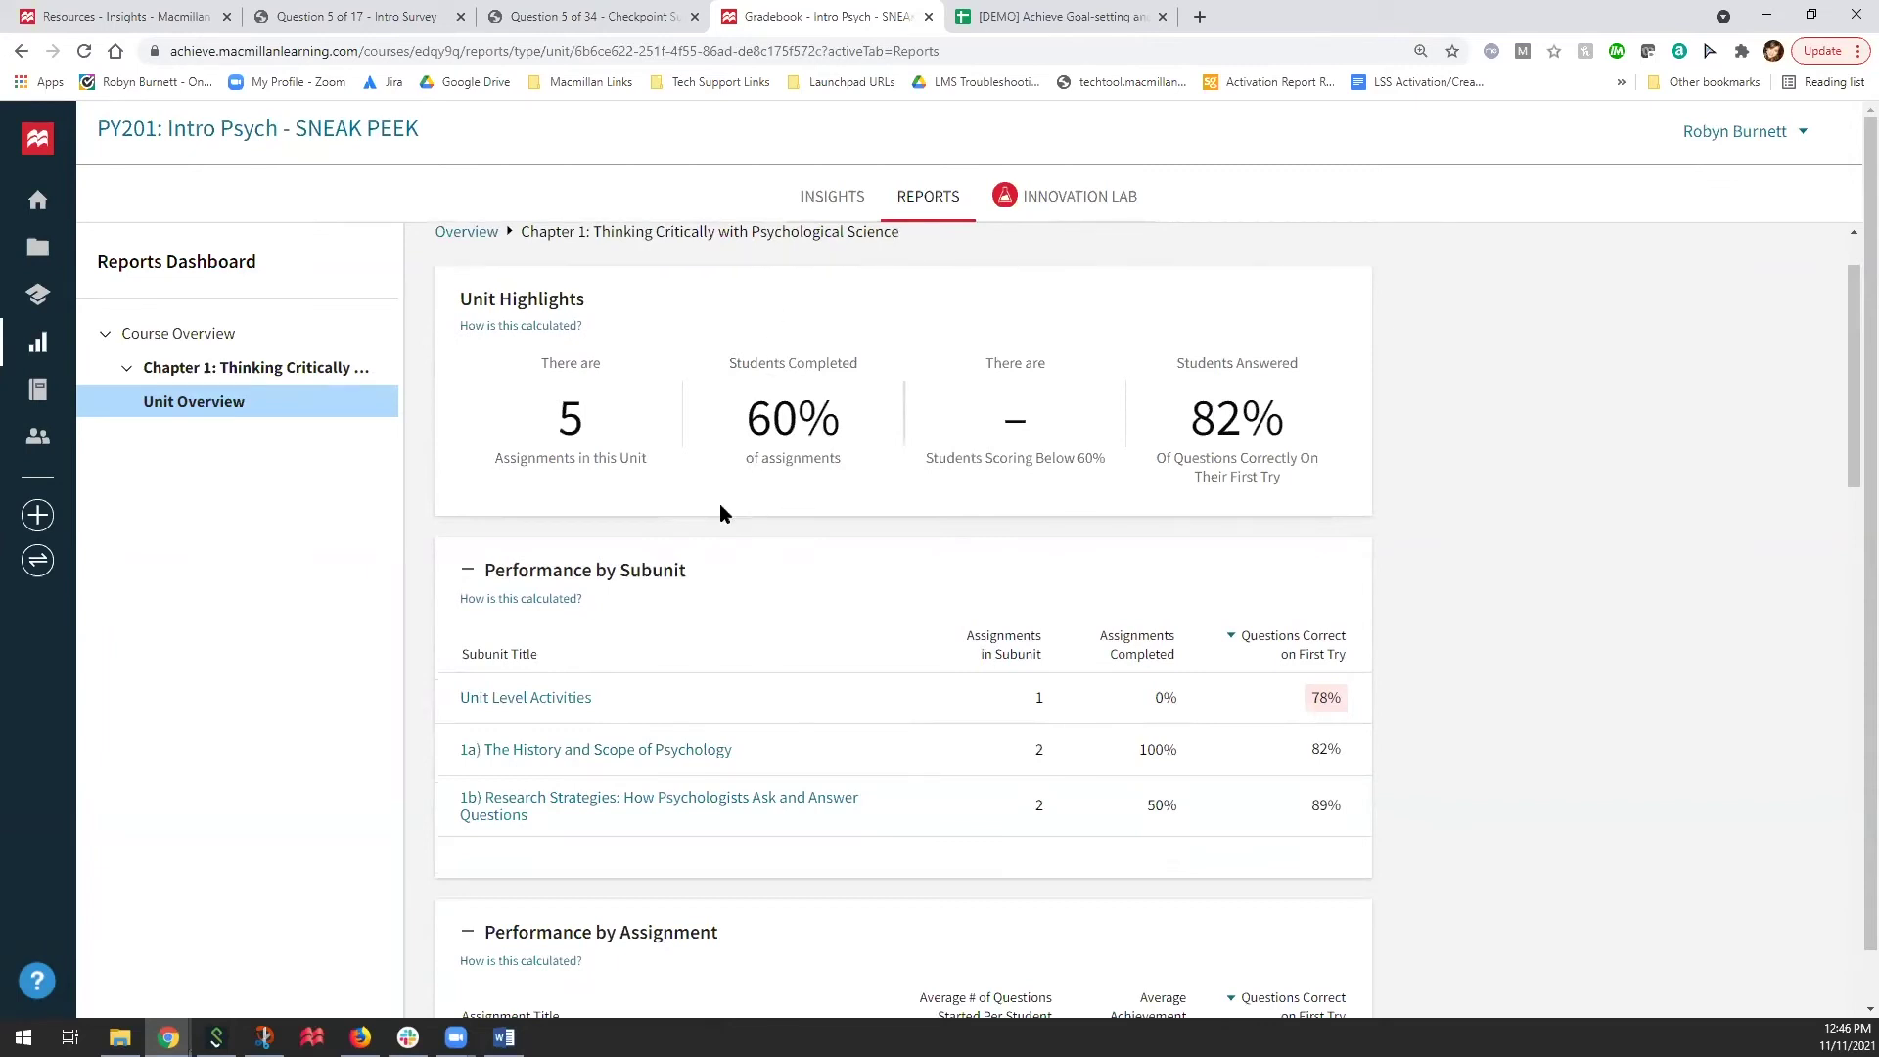
{"action": "scroll", "coordinate": [719, 503], "scroll_direction": "down", "scroll_amount": 1}
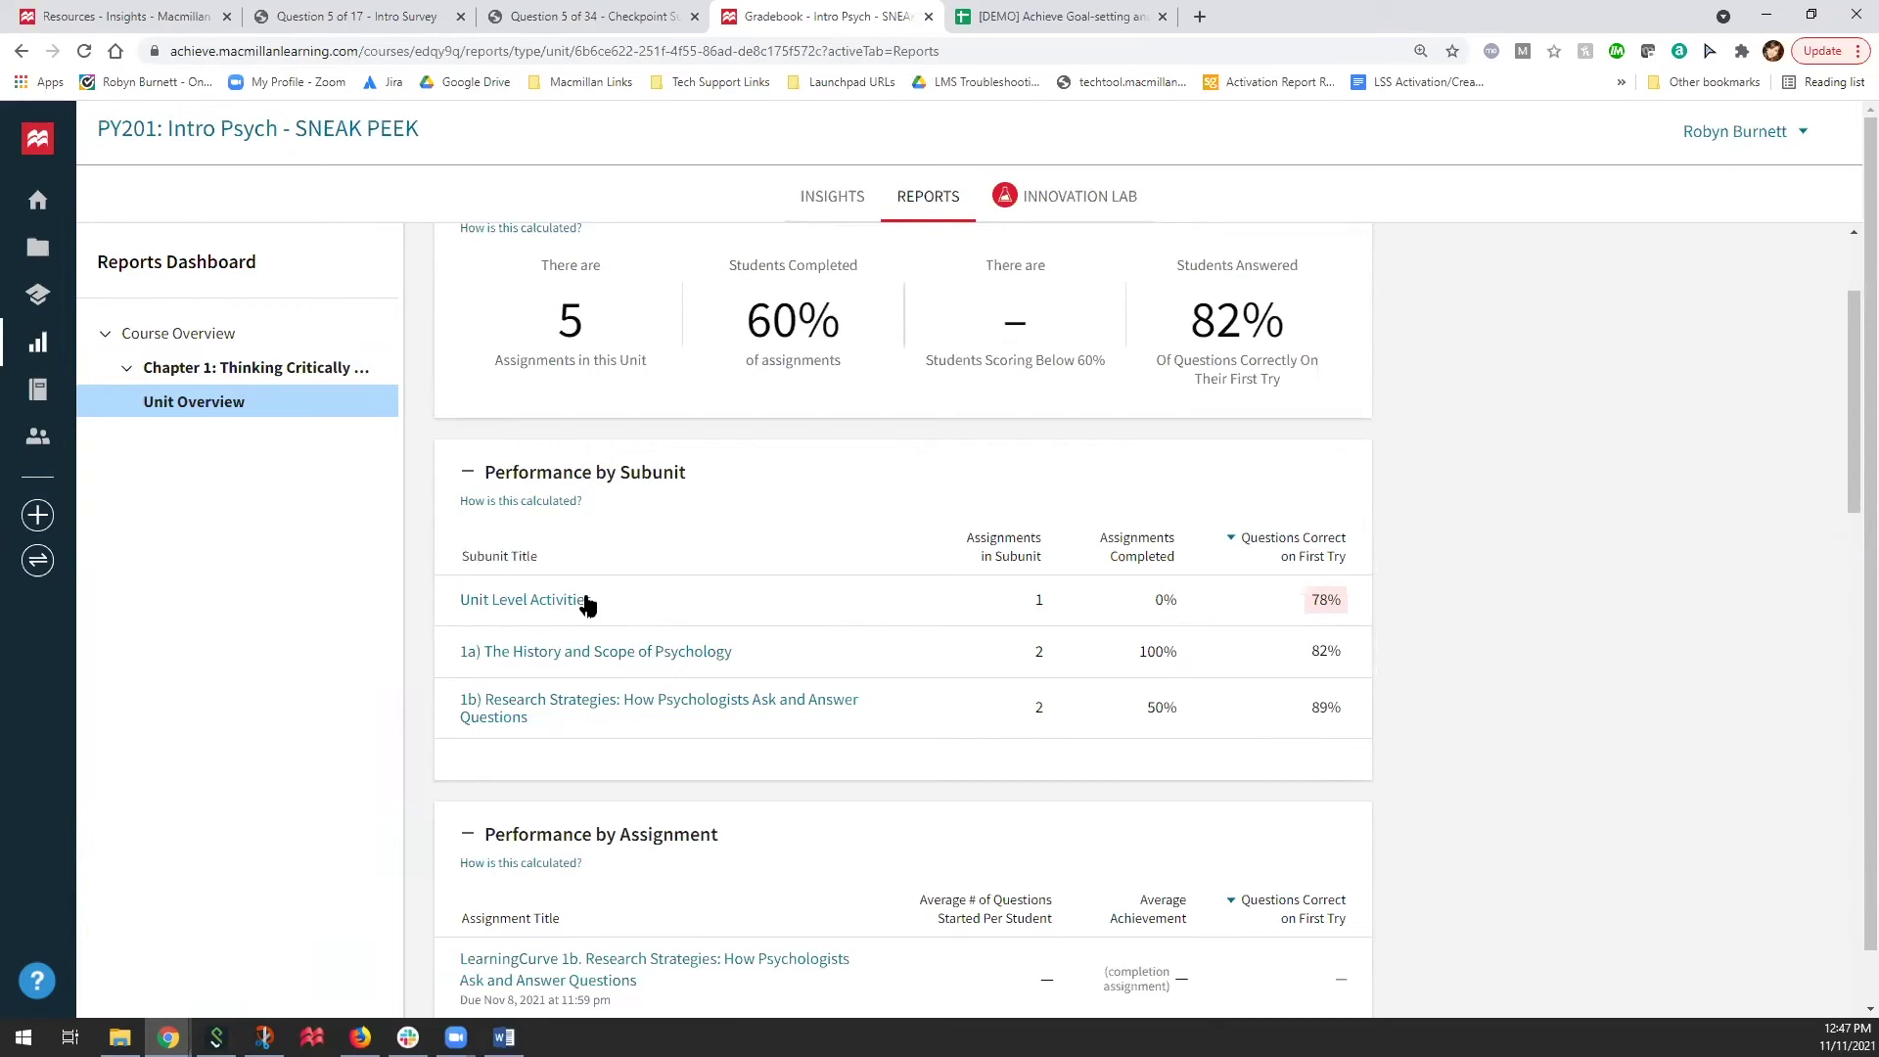
{"action": "scroll", "coordinate": [648, 555], "scroll_direction": "down", "scroll_amount": 3}
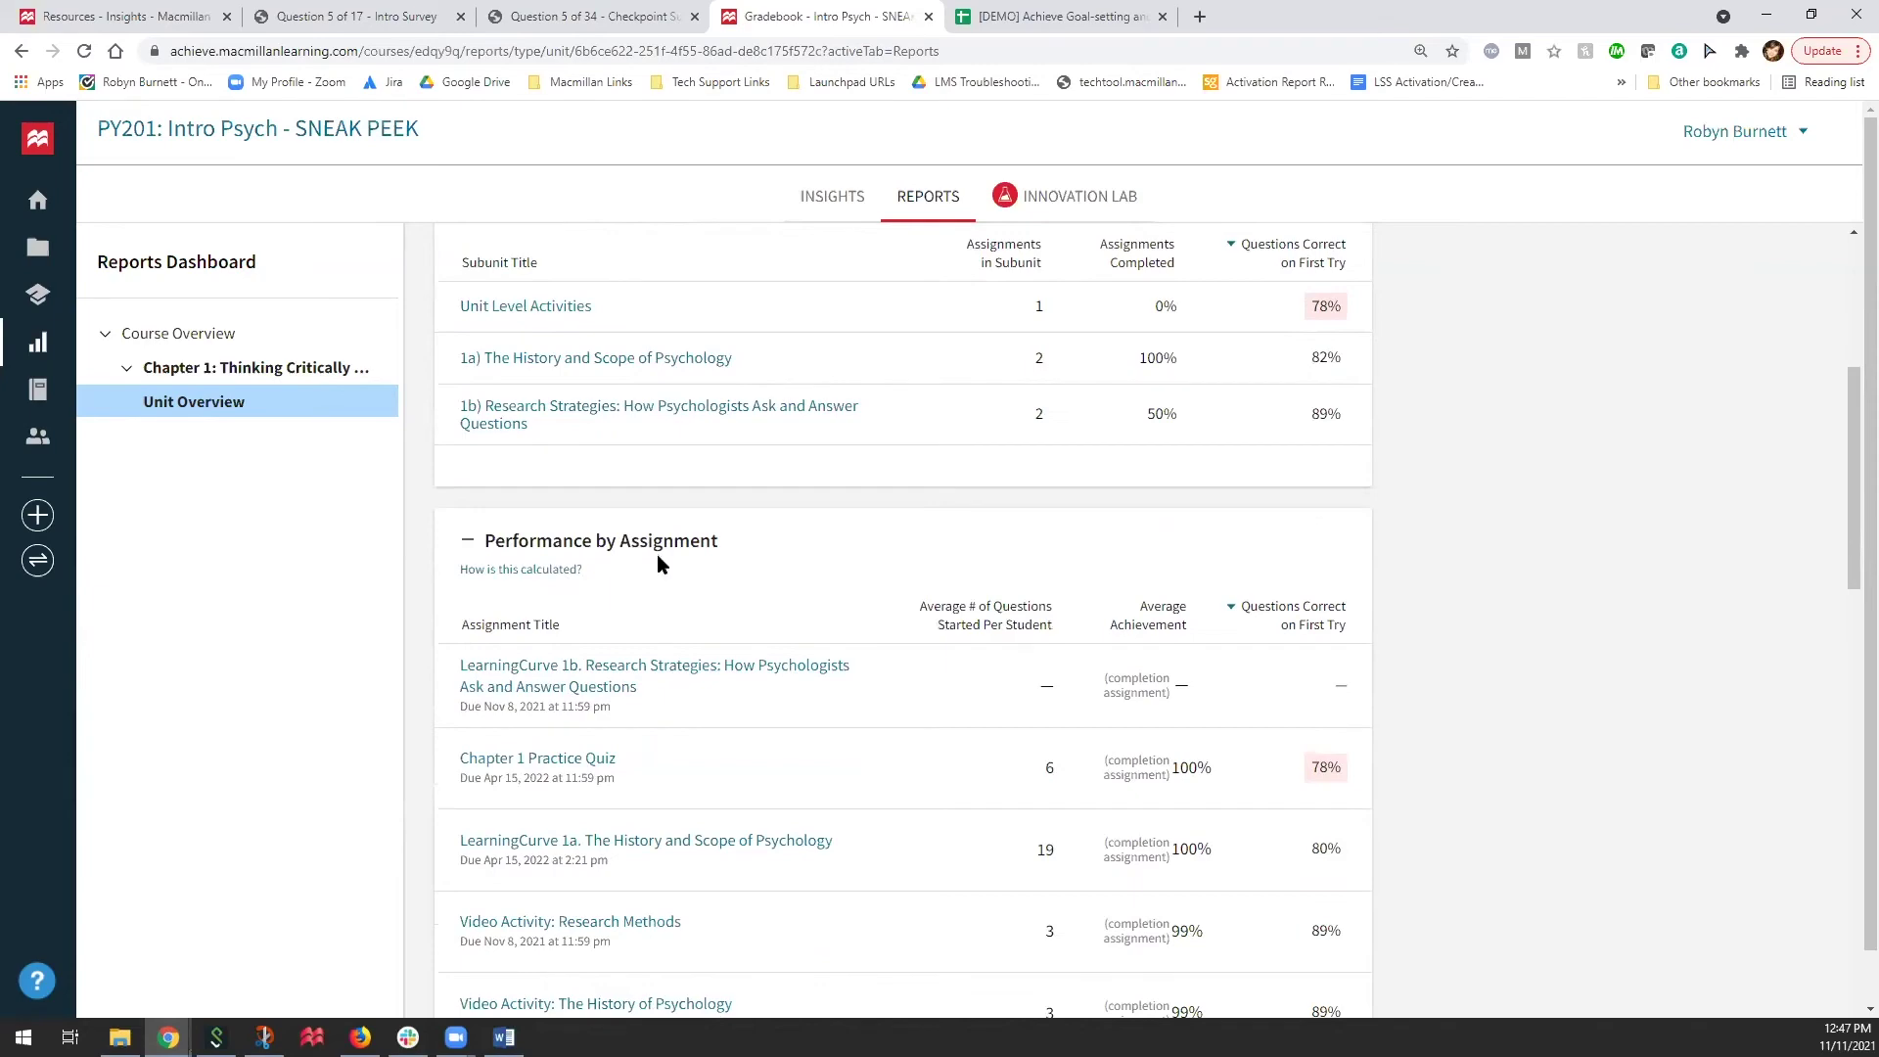
{"action": "scroll", "coordinate": [669, 578], "scroll_direction": "down", "scroll_amount": 1}
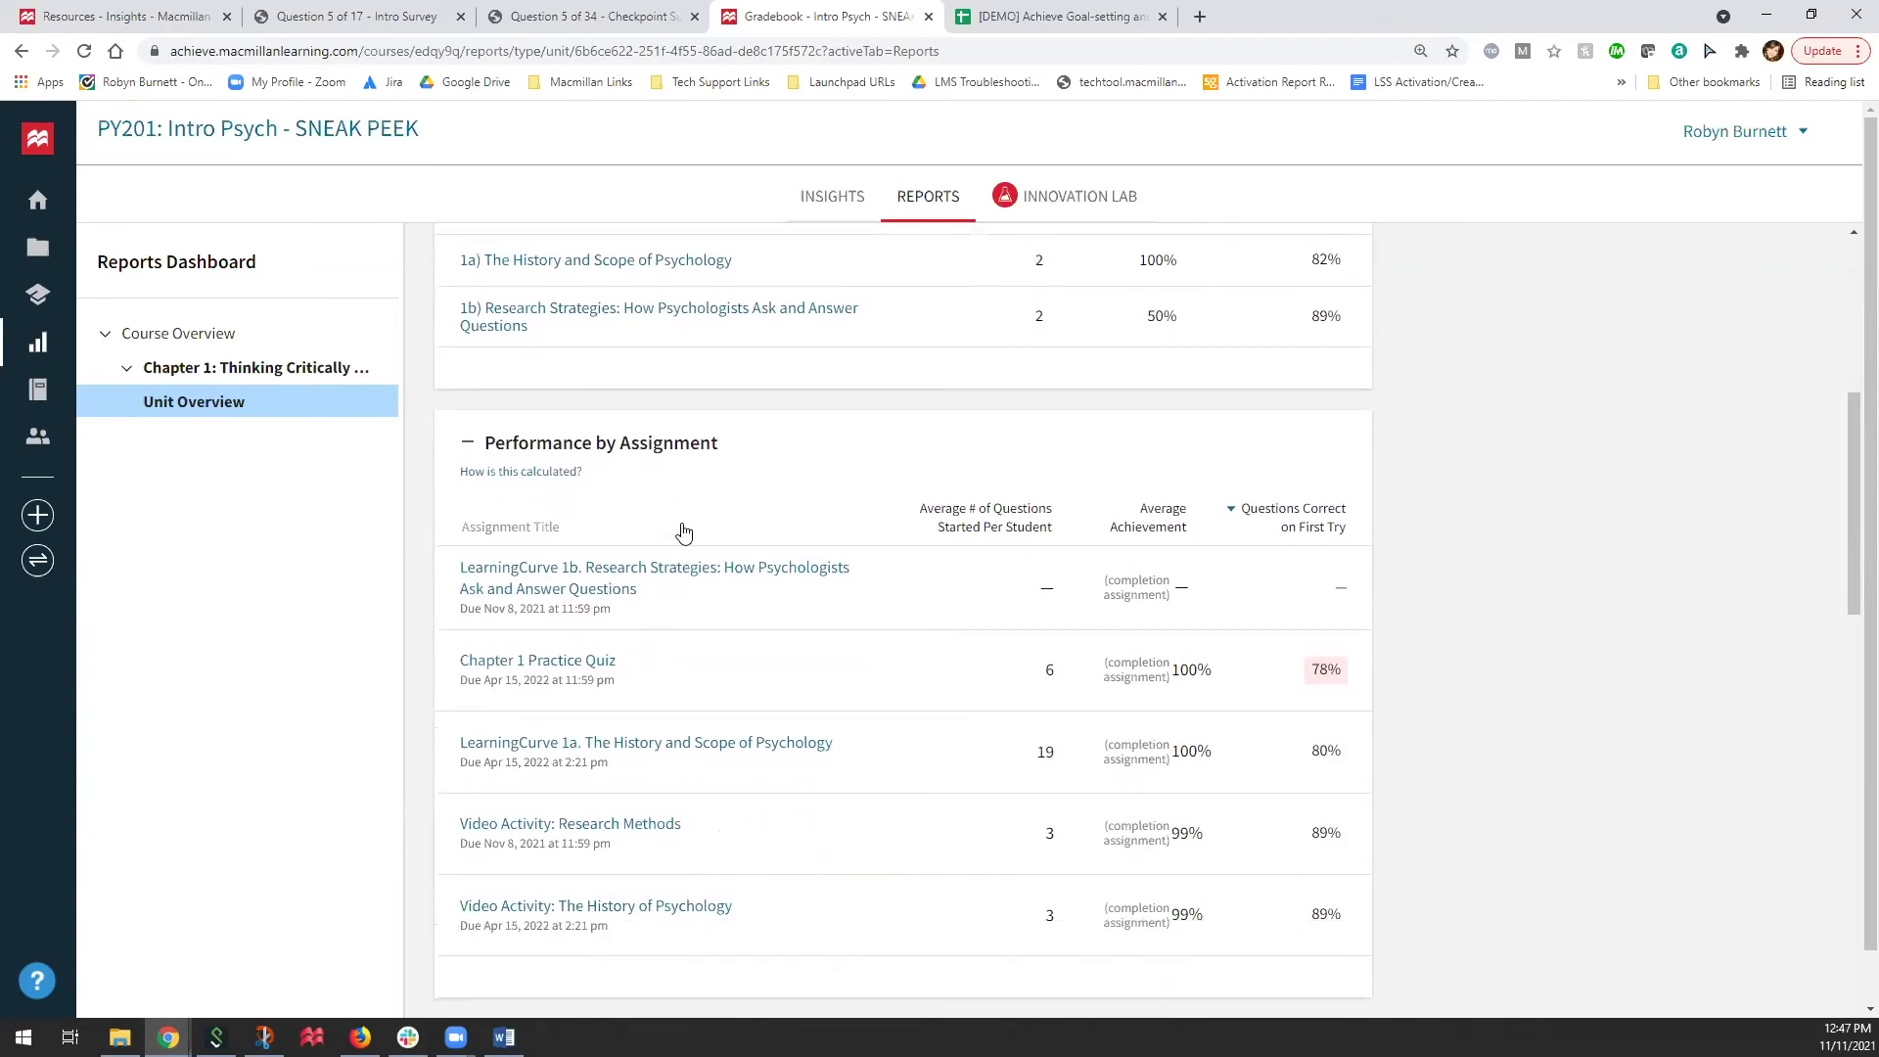
{"action": "scroll", "coordinate": [683, 531], "scroll_direction": "down", "scroll_amount": 6}
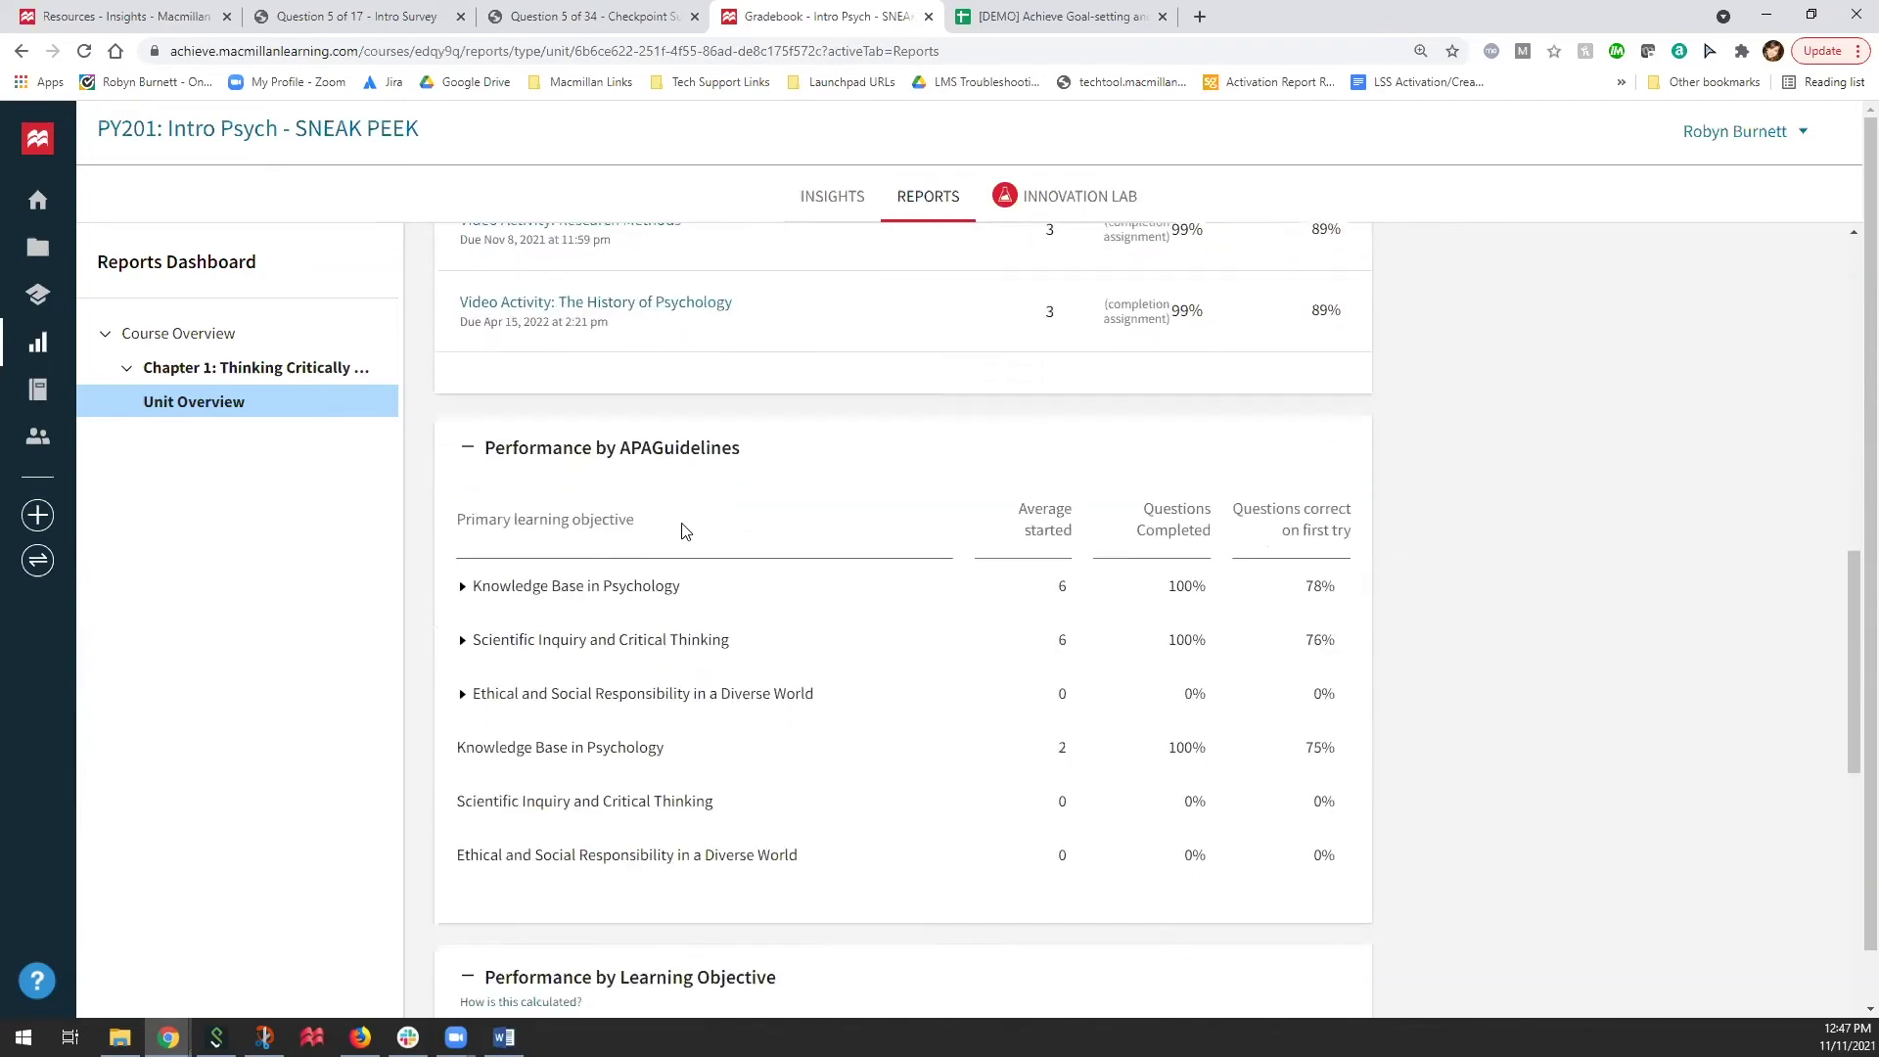
Step: Expand the objective about analyzing the need for ethics in psychological science under Performance by Learning Objective and examine its results
{"action": "scroll", "coordinate": [683, 532], "scroll_direction": "down", "scroll_amount": 1}
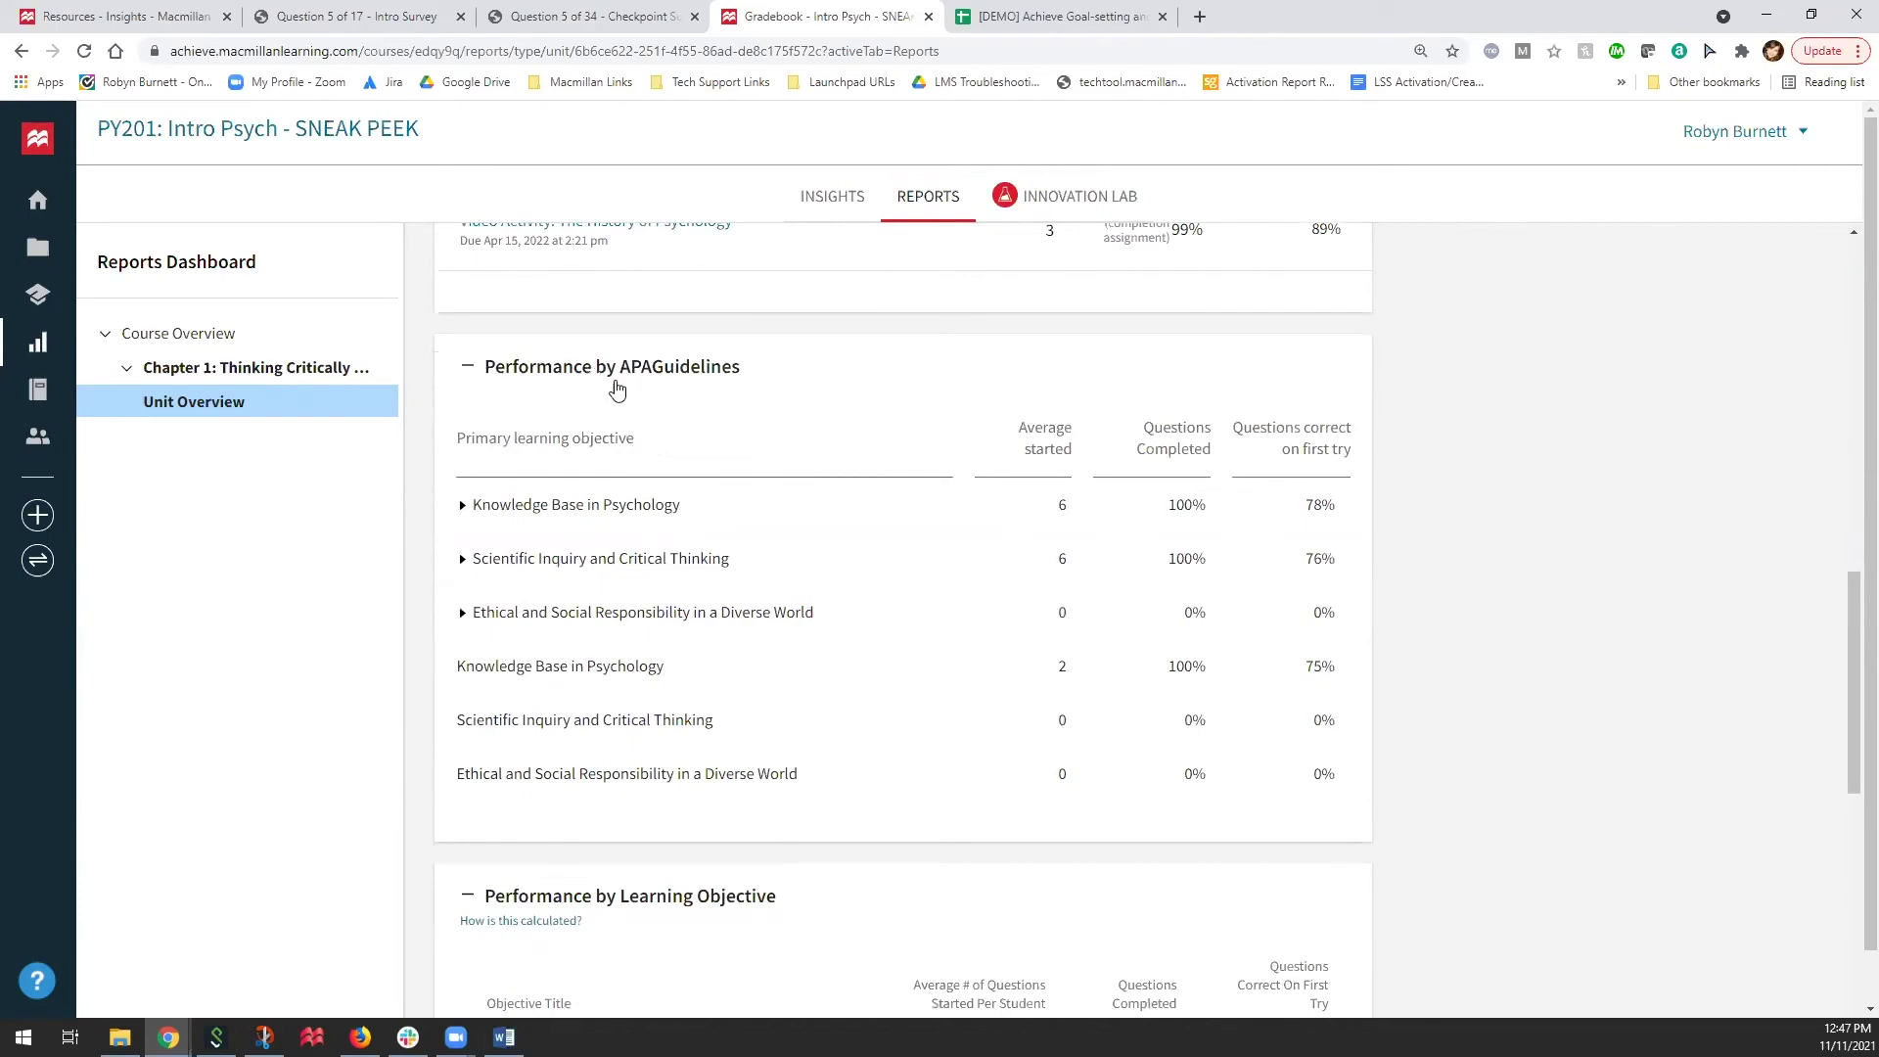
{"action": "scroll", "coordinate": [617, 389], "scroll_direction": "down", "scroll_amount": 1}
{"action": "scroll", "coordinate": [642, 470], "scroll_direction": "down", "scroll_amount": 3}
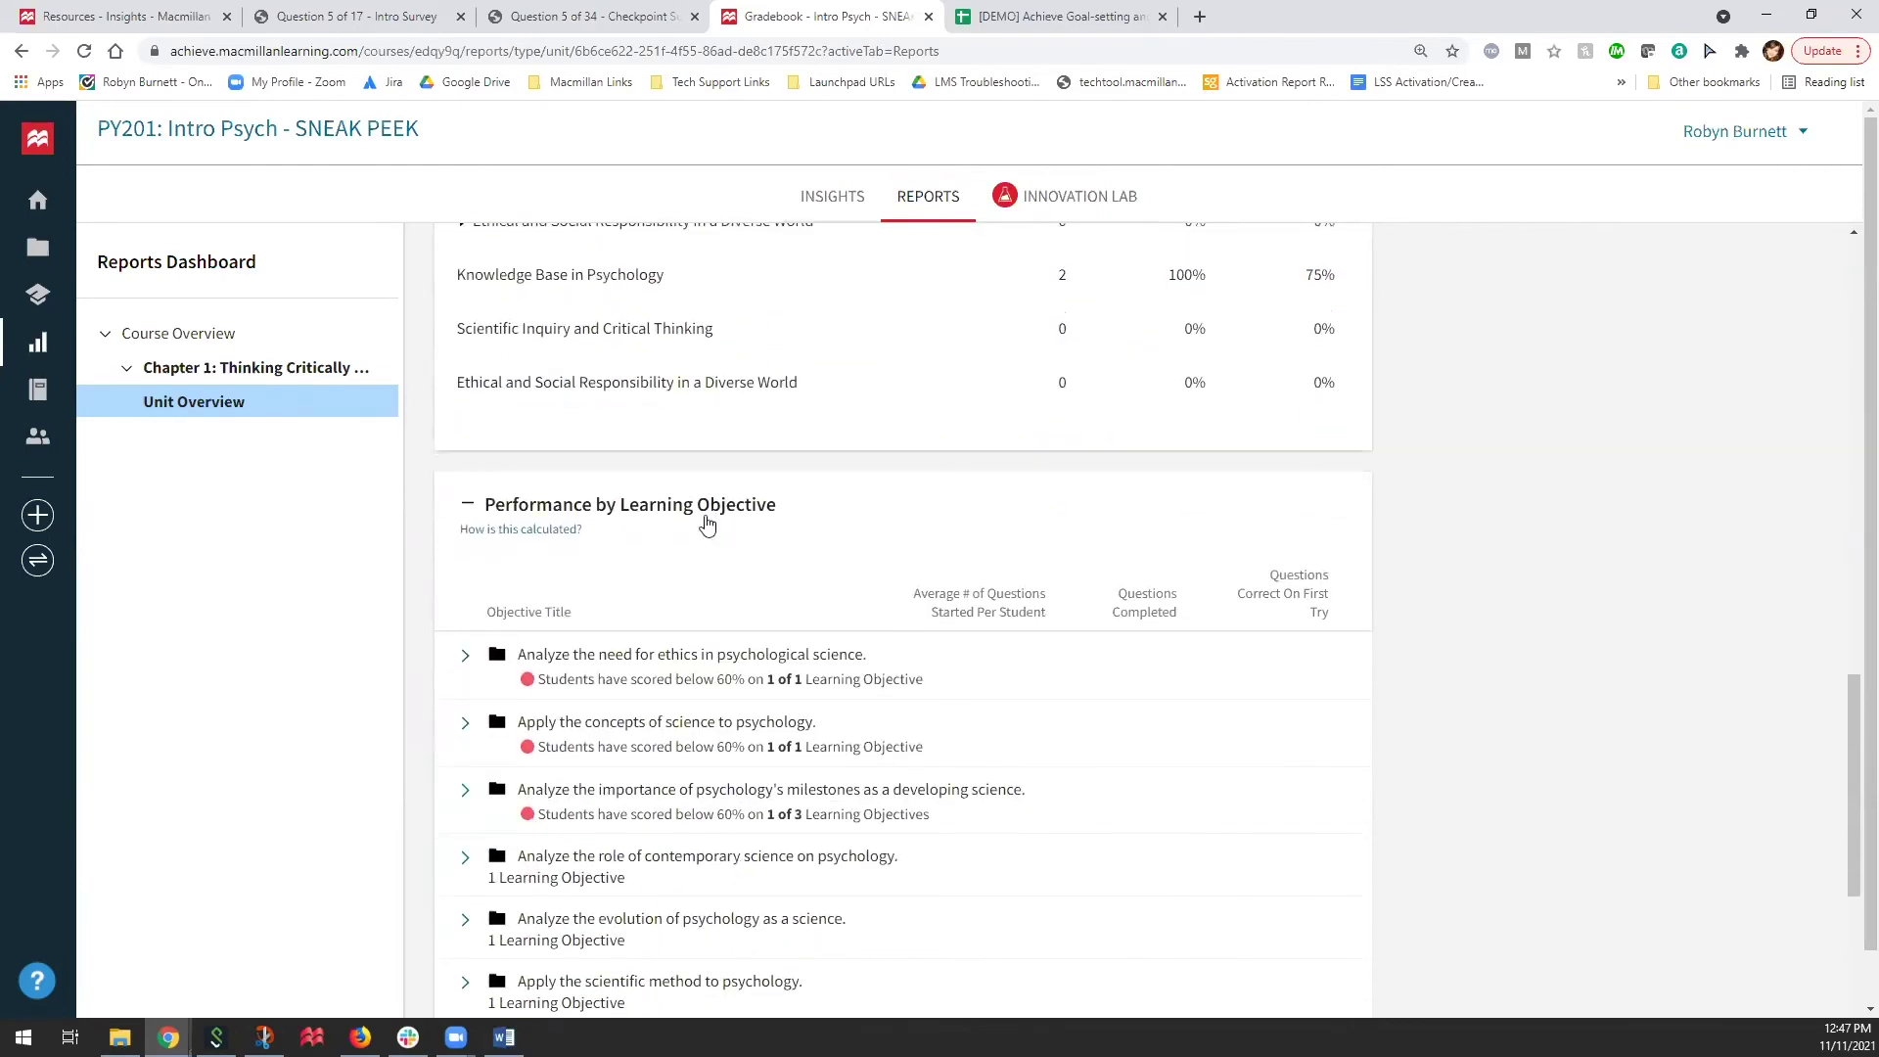
{"action": "scroll", "coordinate": [673, 537], "scroll_direction": "down", "scroll_amount": 1}
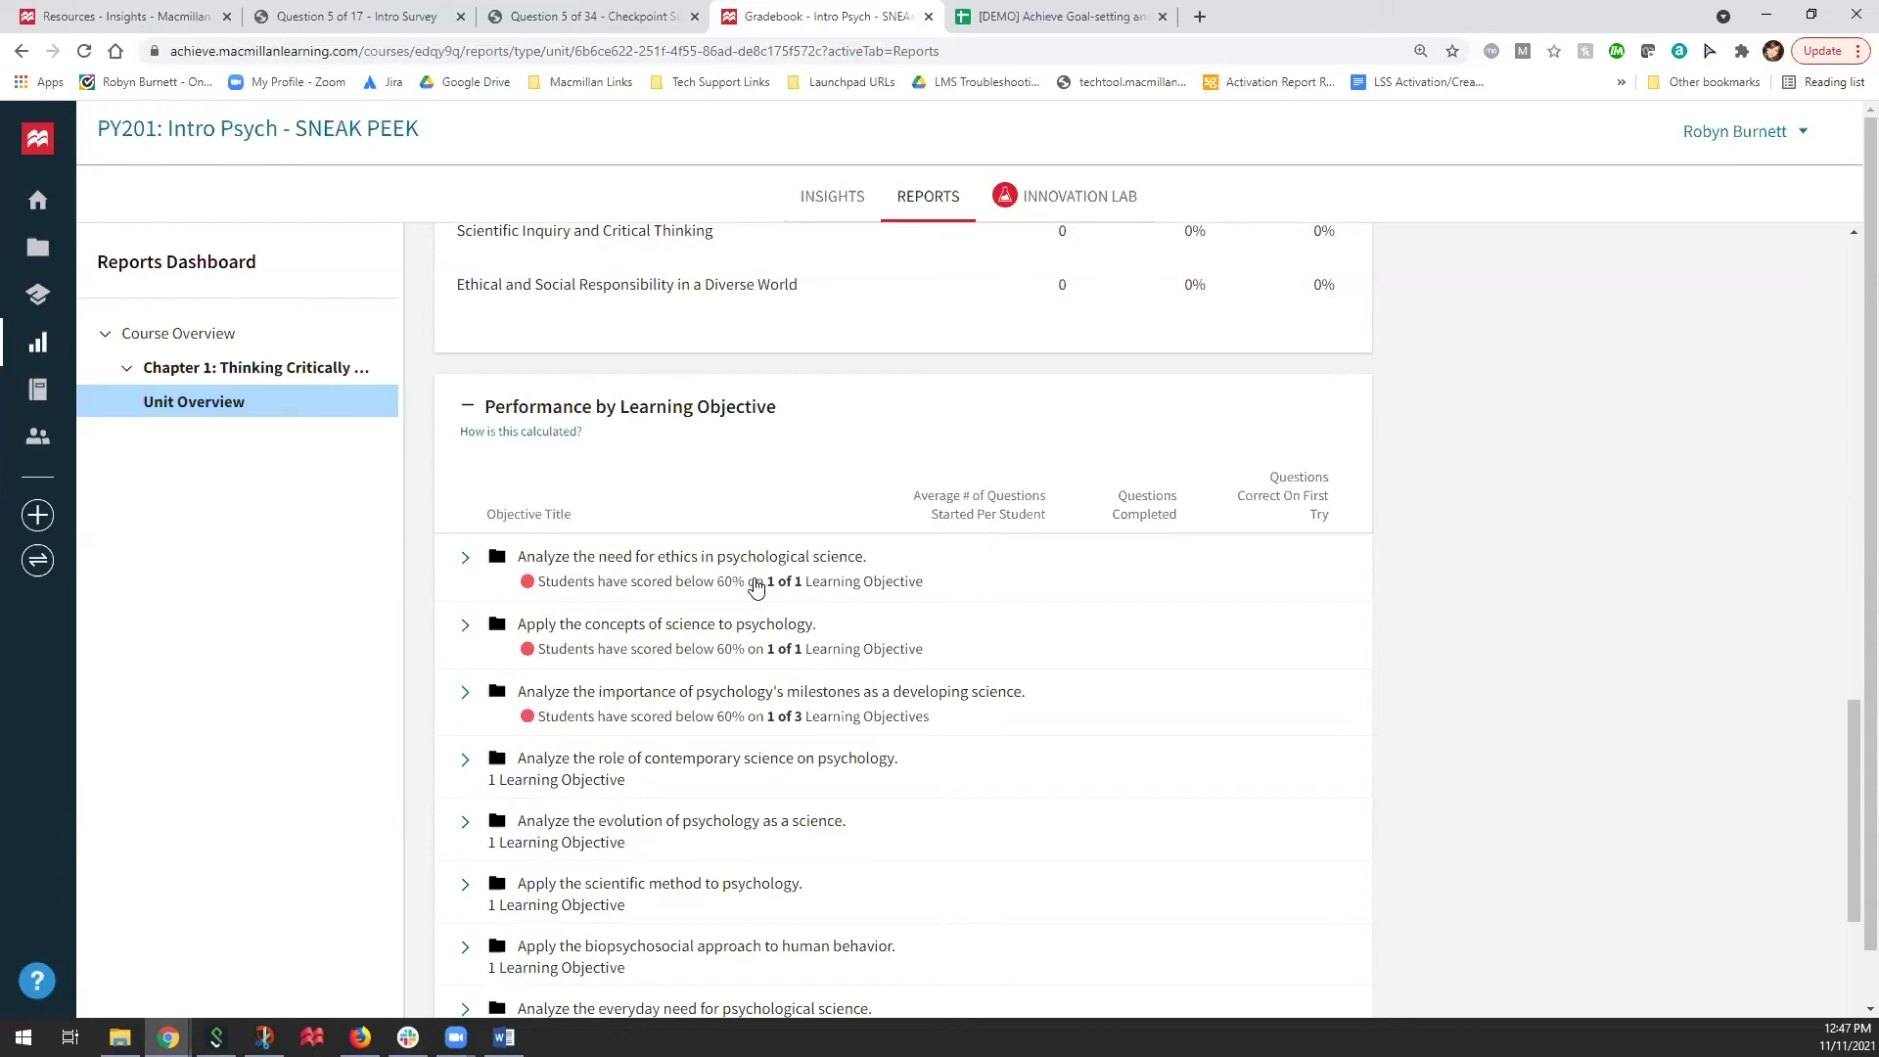
{"action": "left_click", "coordinate": [551, 556]}
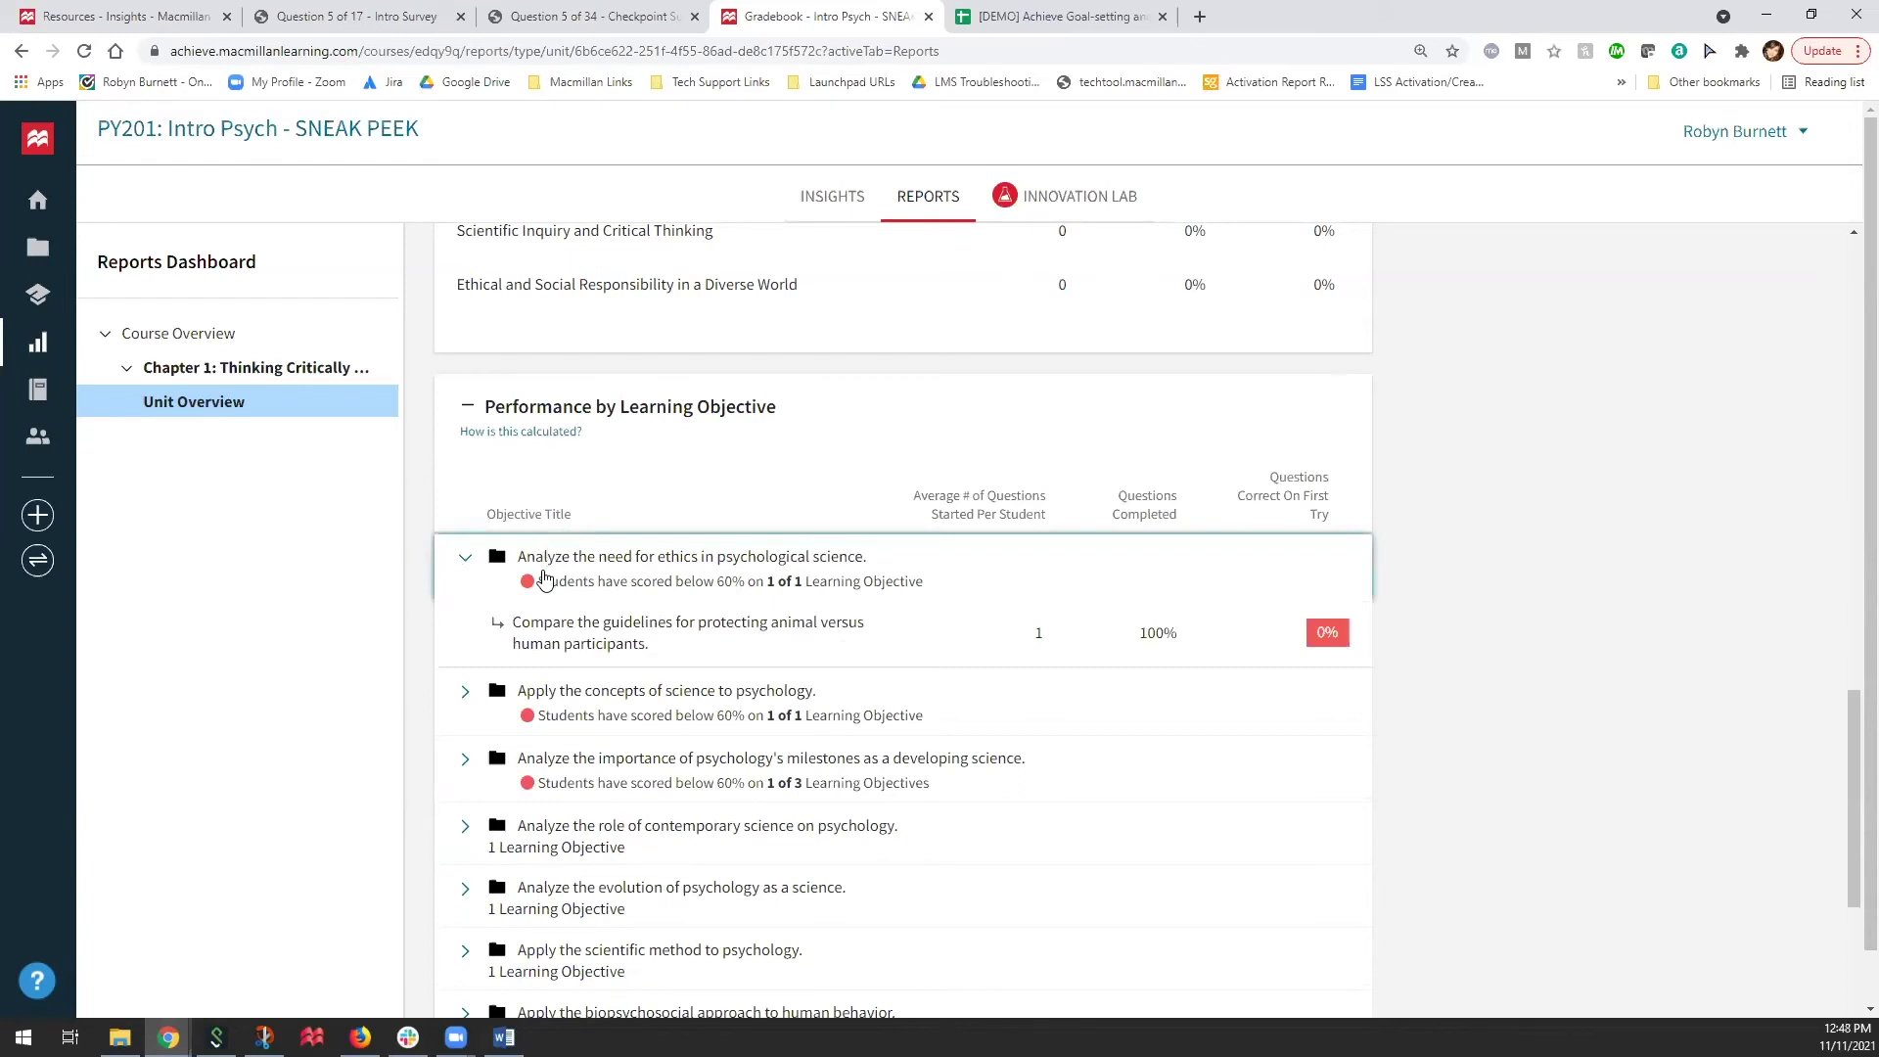
{"action": "scroll", "coordinate": [545, 579], "scroll_direction": "down", "scroll_amount": 1}
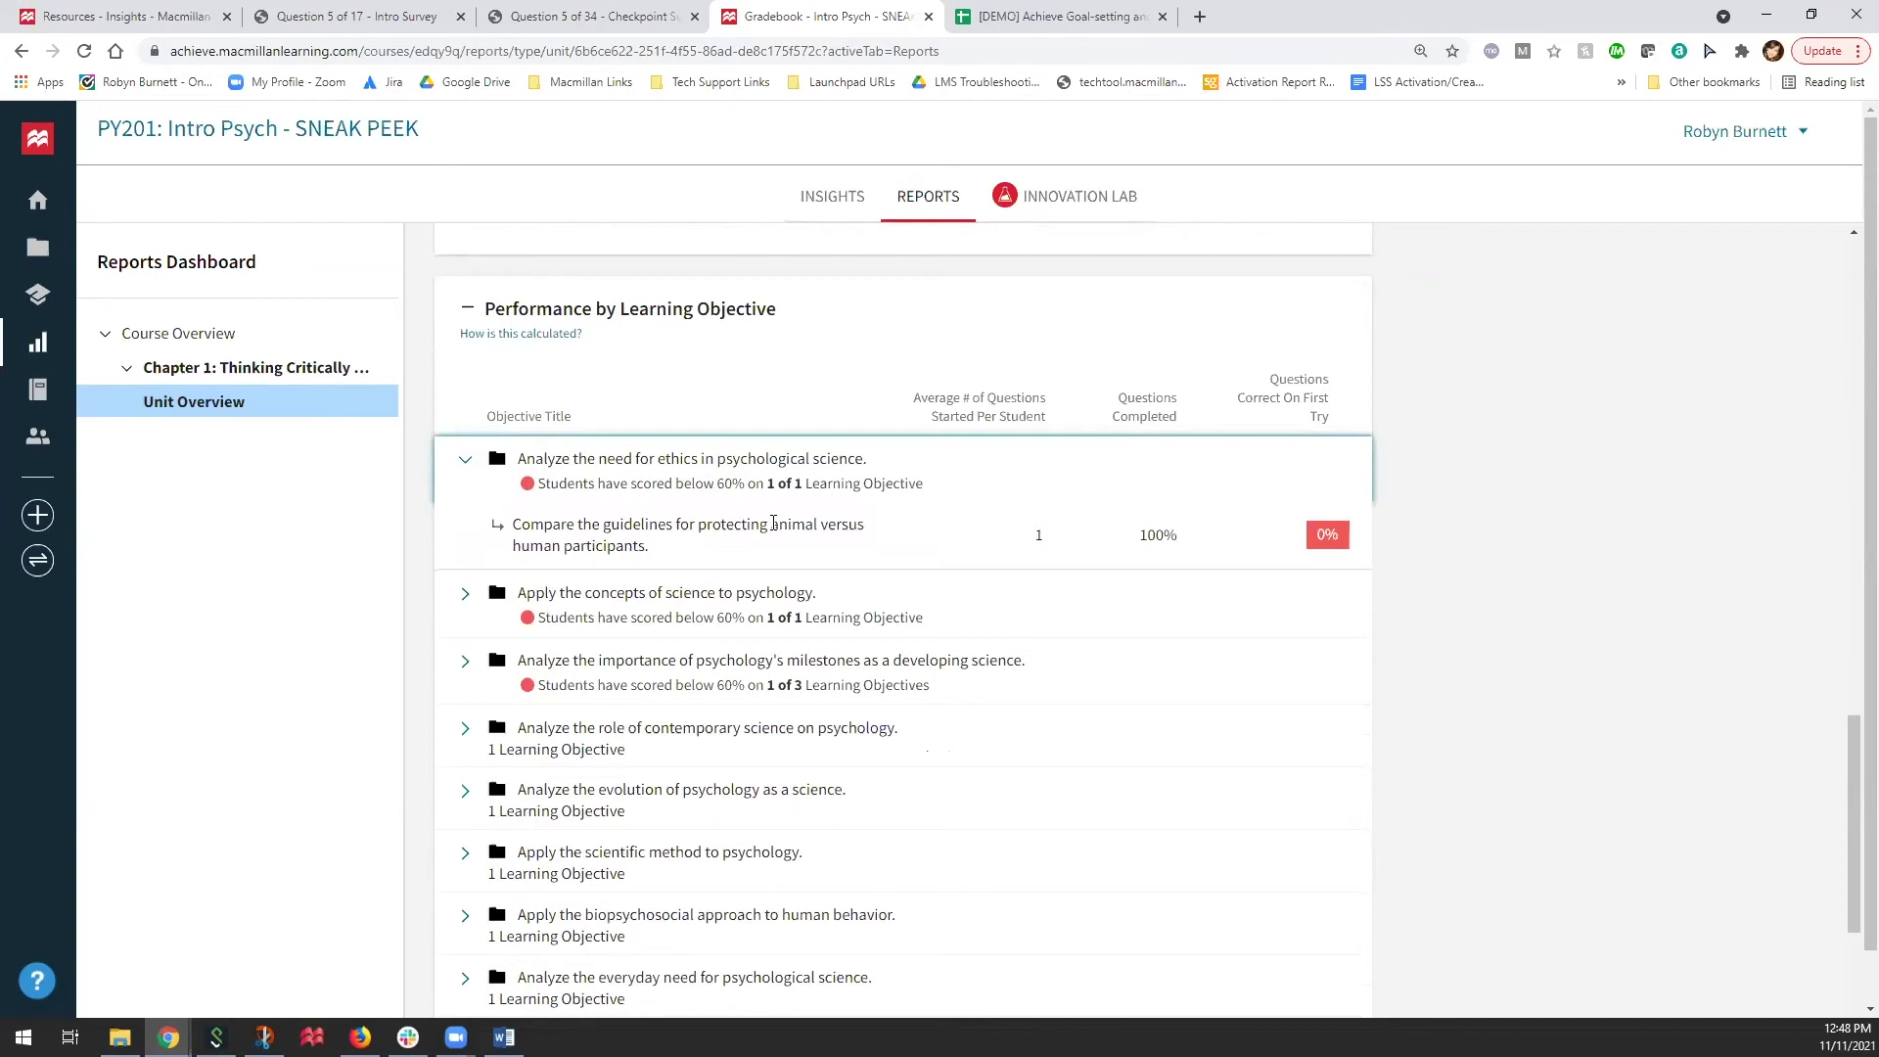
Step: Open the first student's Chapter 1 report from Performance by Student and examine performance by subunit and by assignment
{"action": "scroll", "coordinate": [985, 450], "scroll_direction": "down", "scroll_amount": 5}
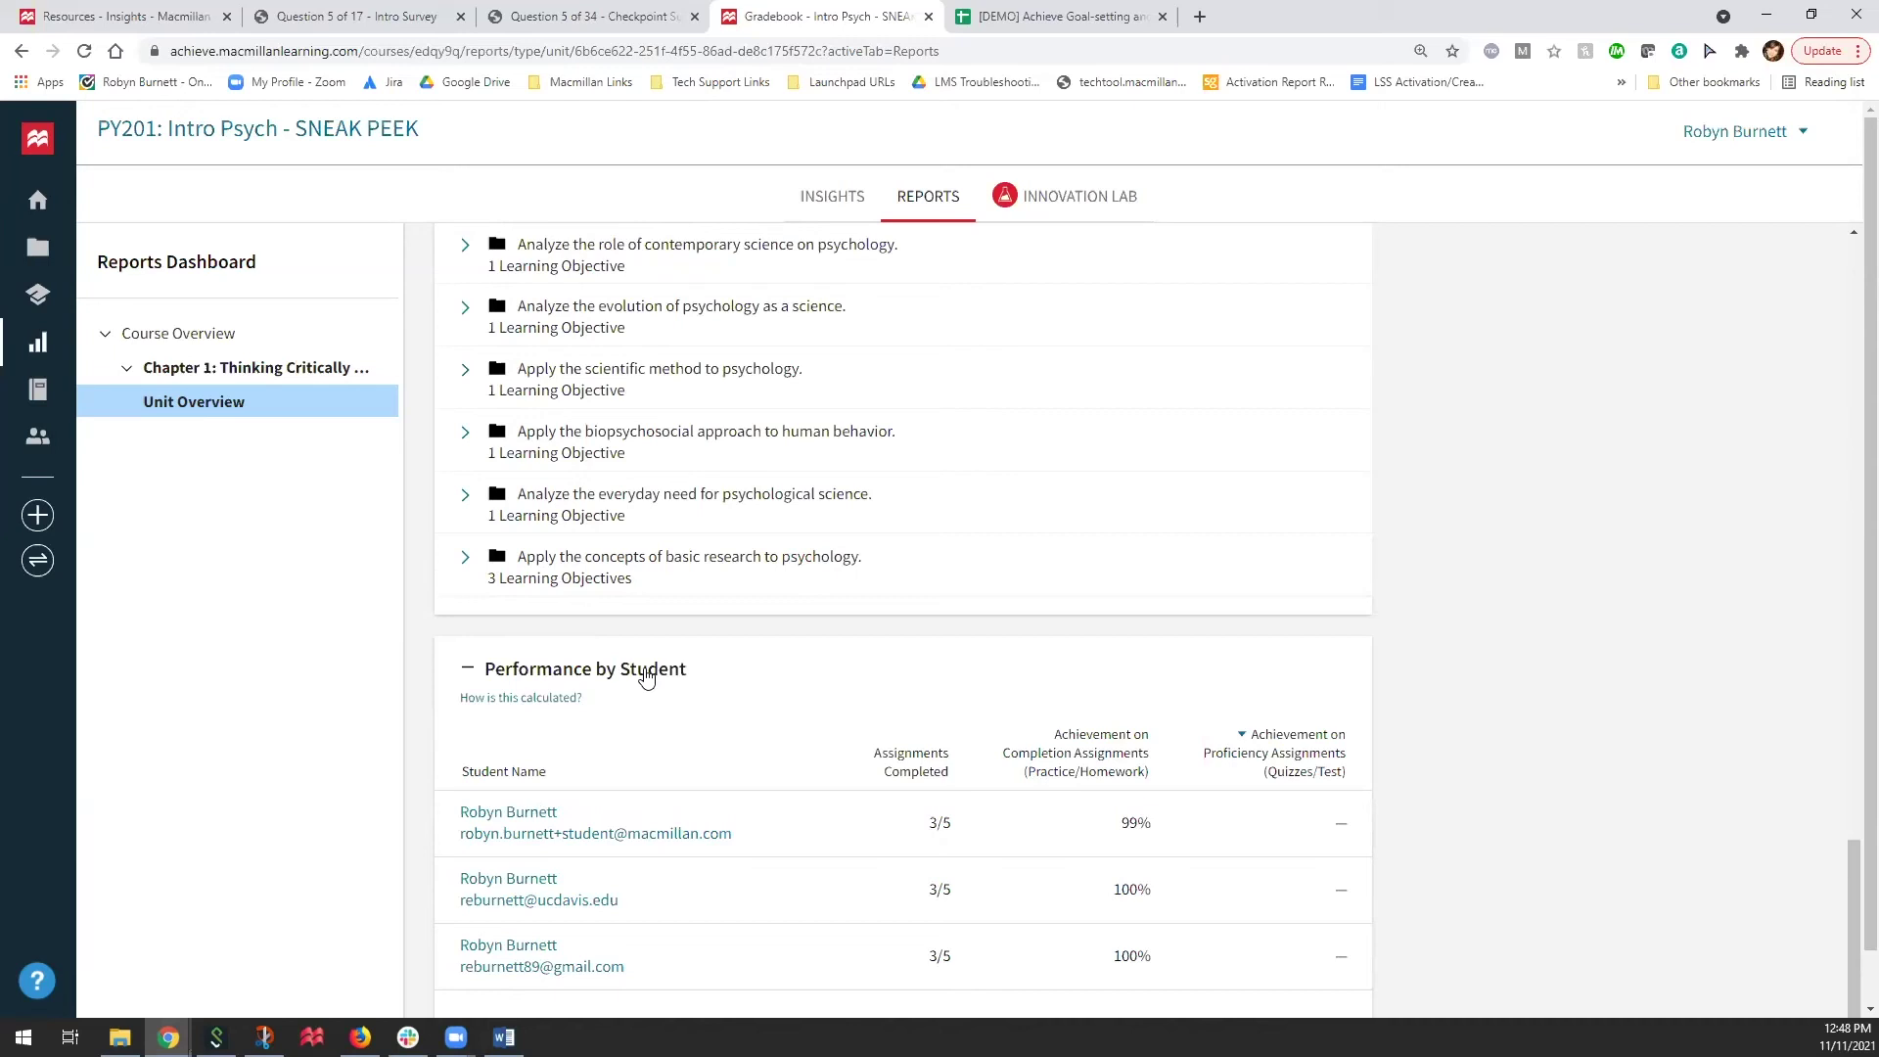
{"action": "scroll", "coordinate": [576, 705], "scroll_direction": "down", "scroll_amount": 1}
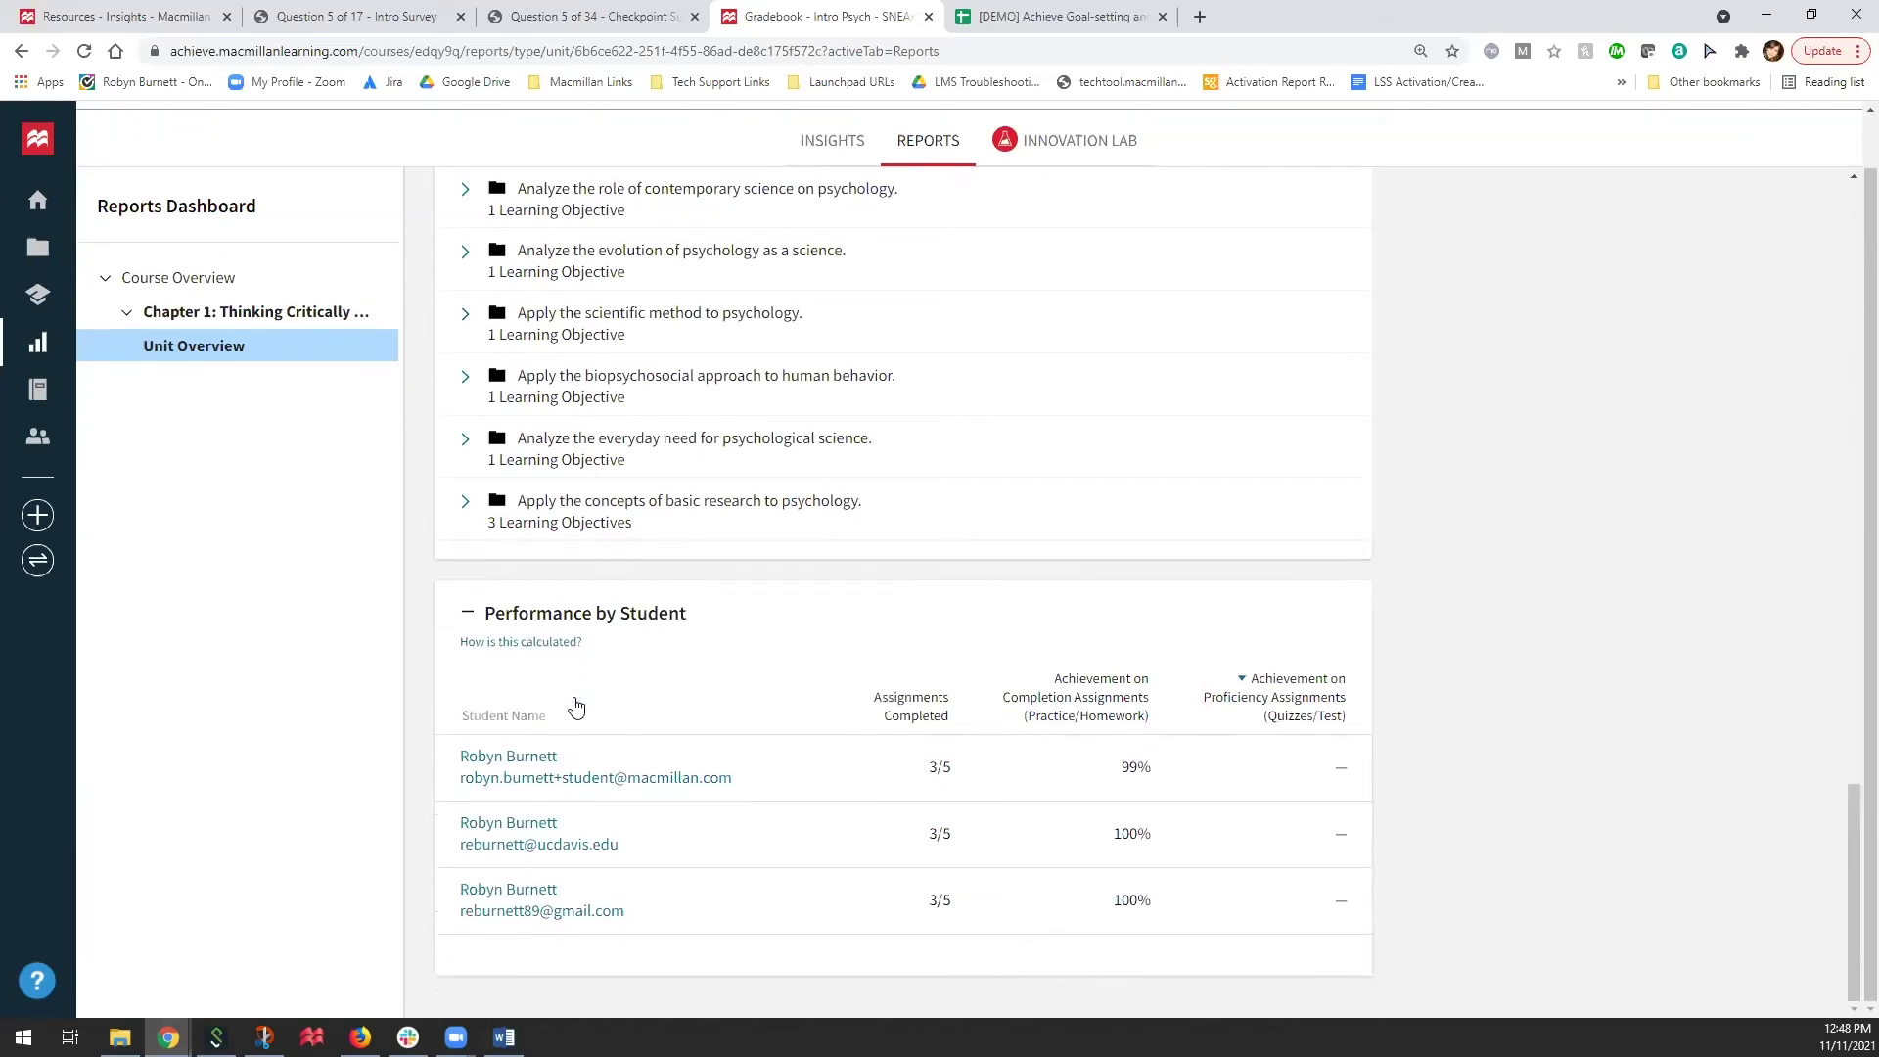
{"action": "left_click", "coordinate": [527, 759]}
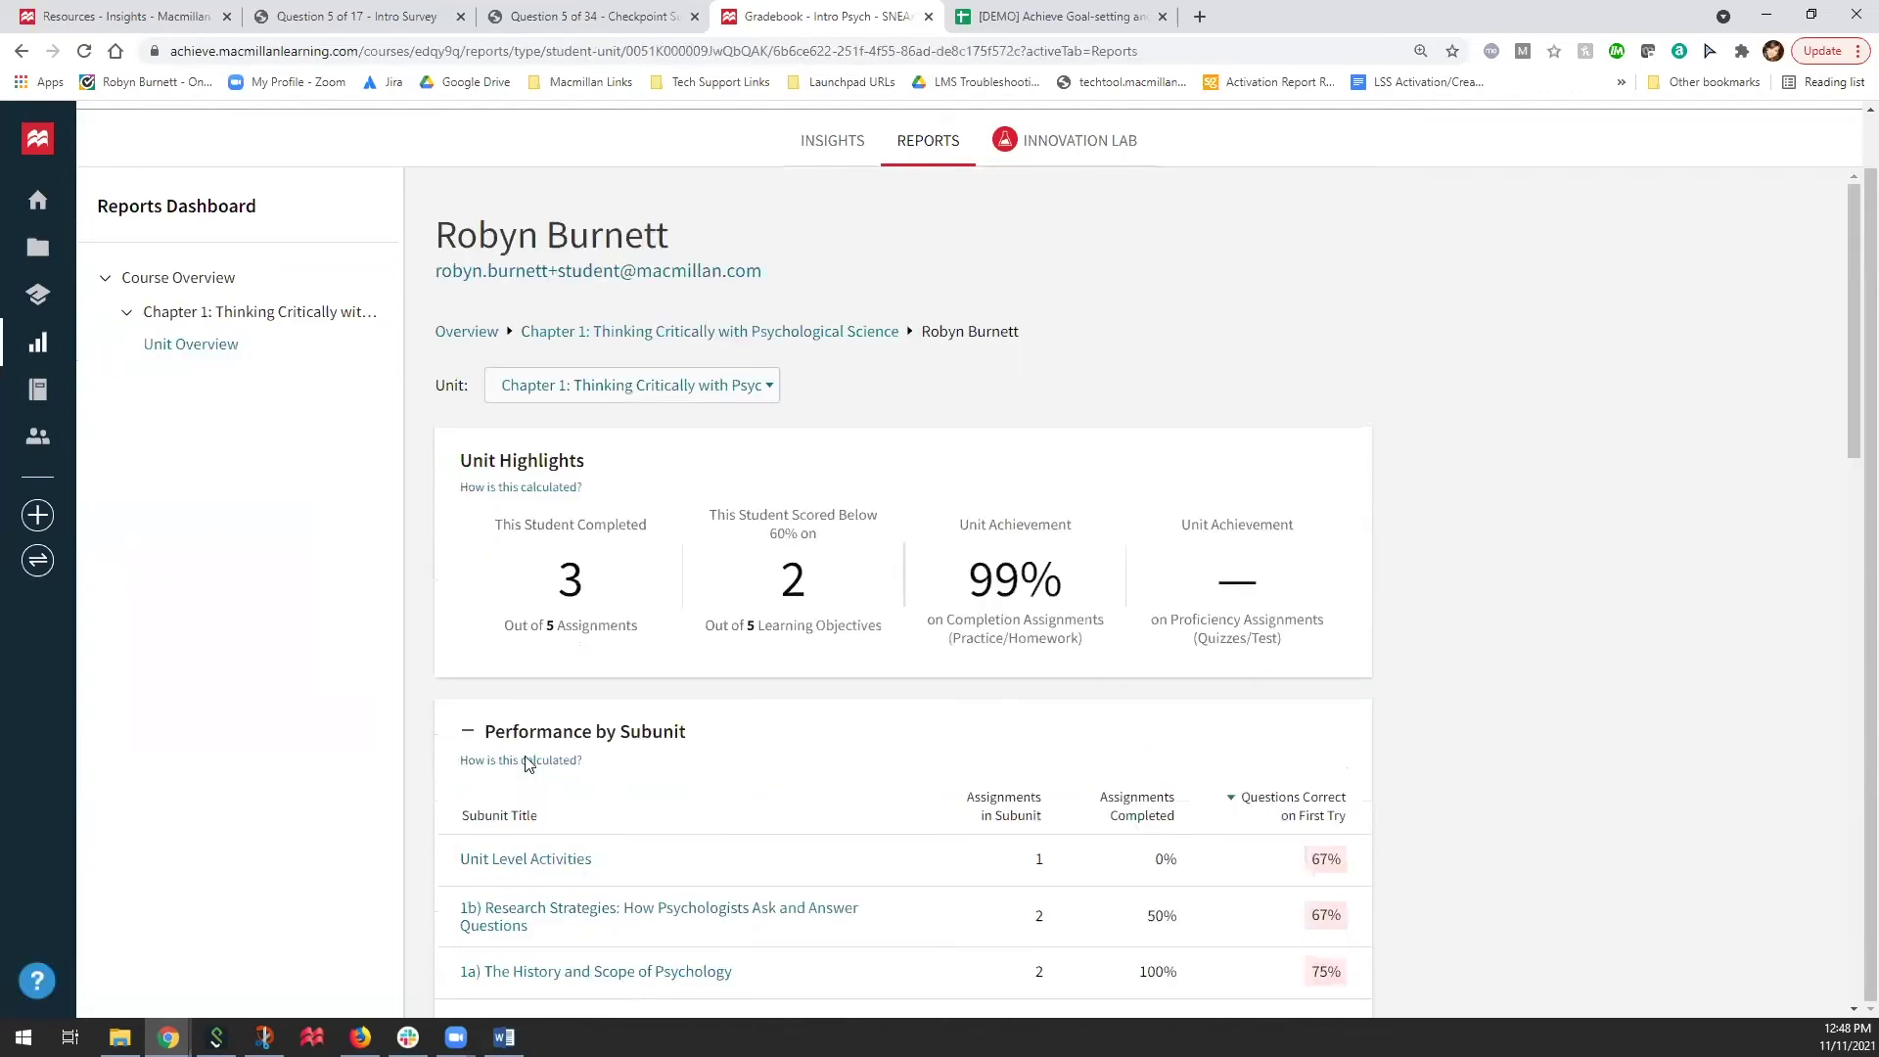
{"action": "scroll", "coordinate": [966, 496], "scroll_direction": "down", "scroll_amount": 1}
{"action": "scroll", "coordinate": [773, 595], "scroll_direction": "down", "scroll_amount": 1}
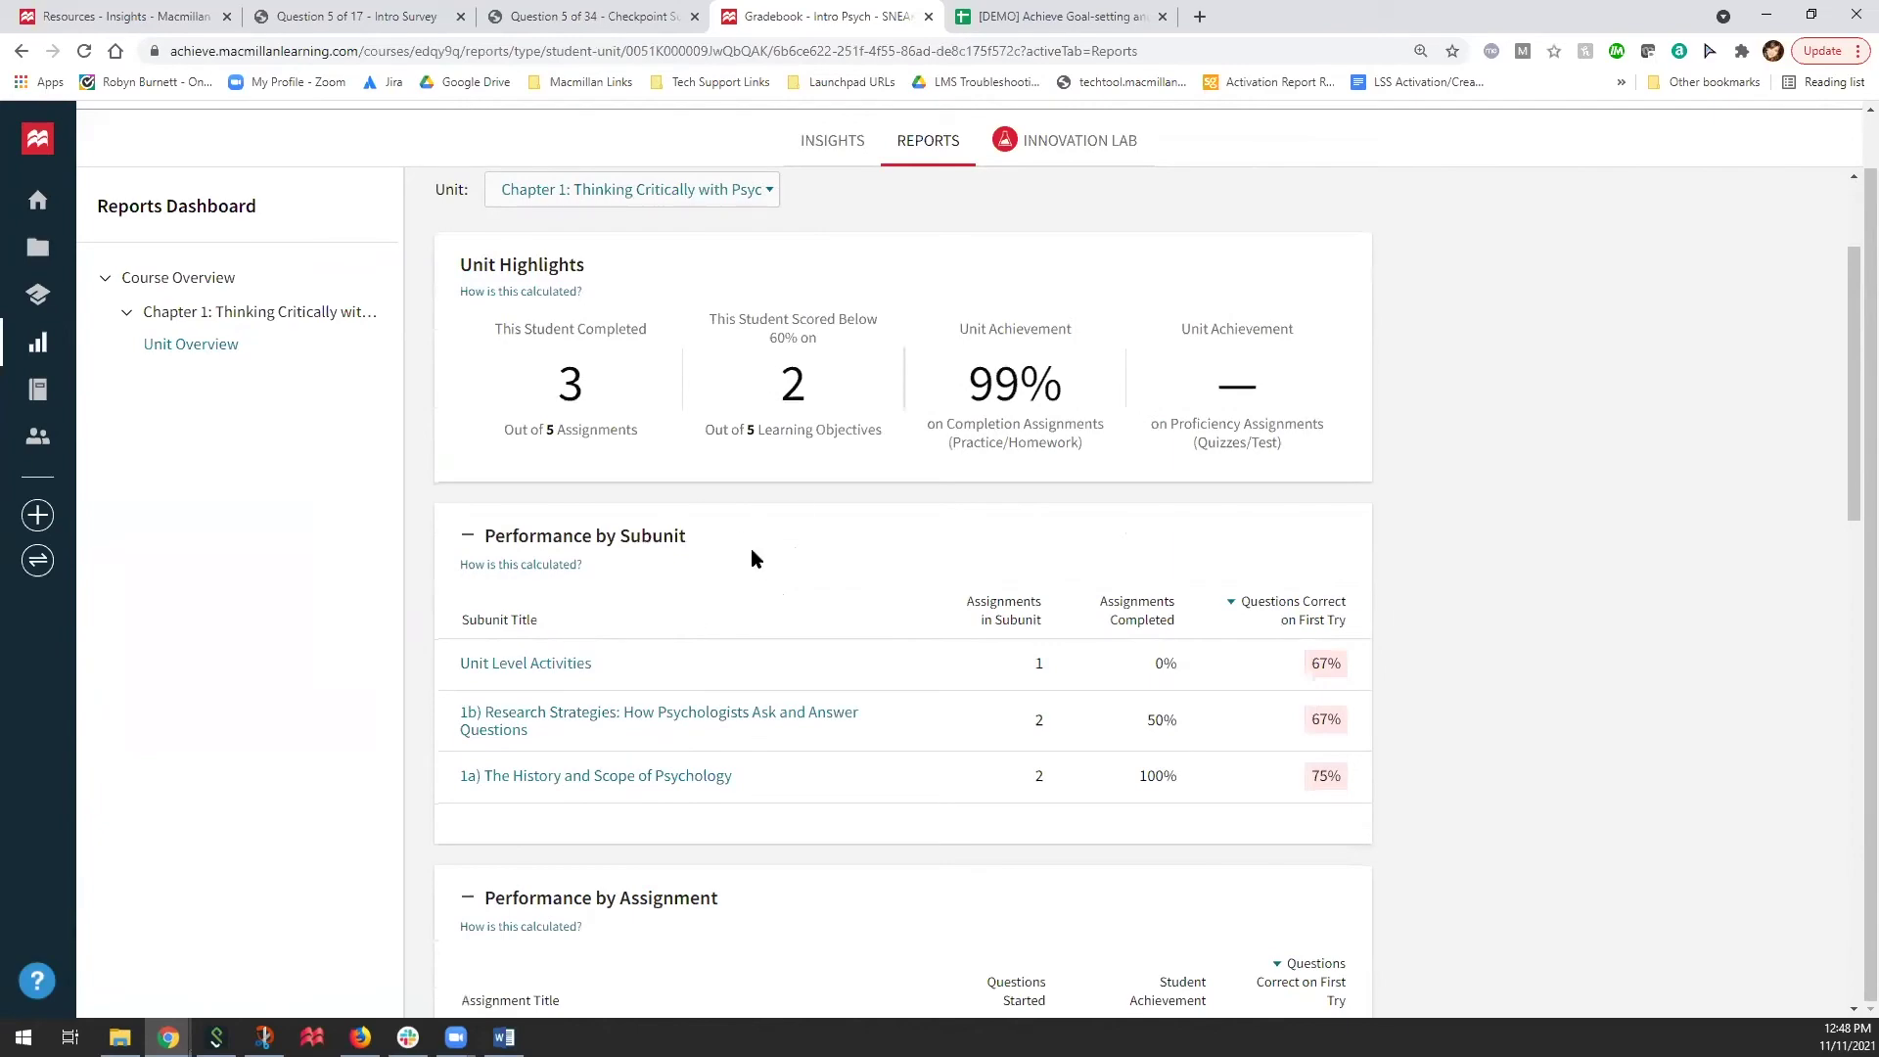
{"action": "scroll", "coordinate": [761, 548], "scroll_direction": "down", "scroll_amount": 2}
{"action": "scroll", "coordinate": [655, 521], "scroll_direction": "down", "scroll_amount": 3}
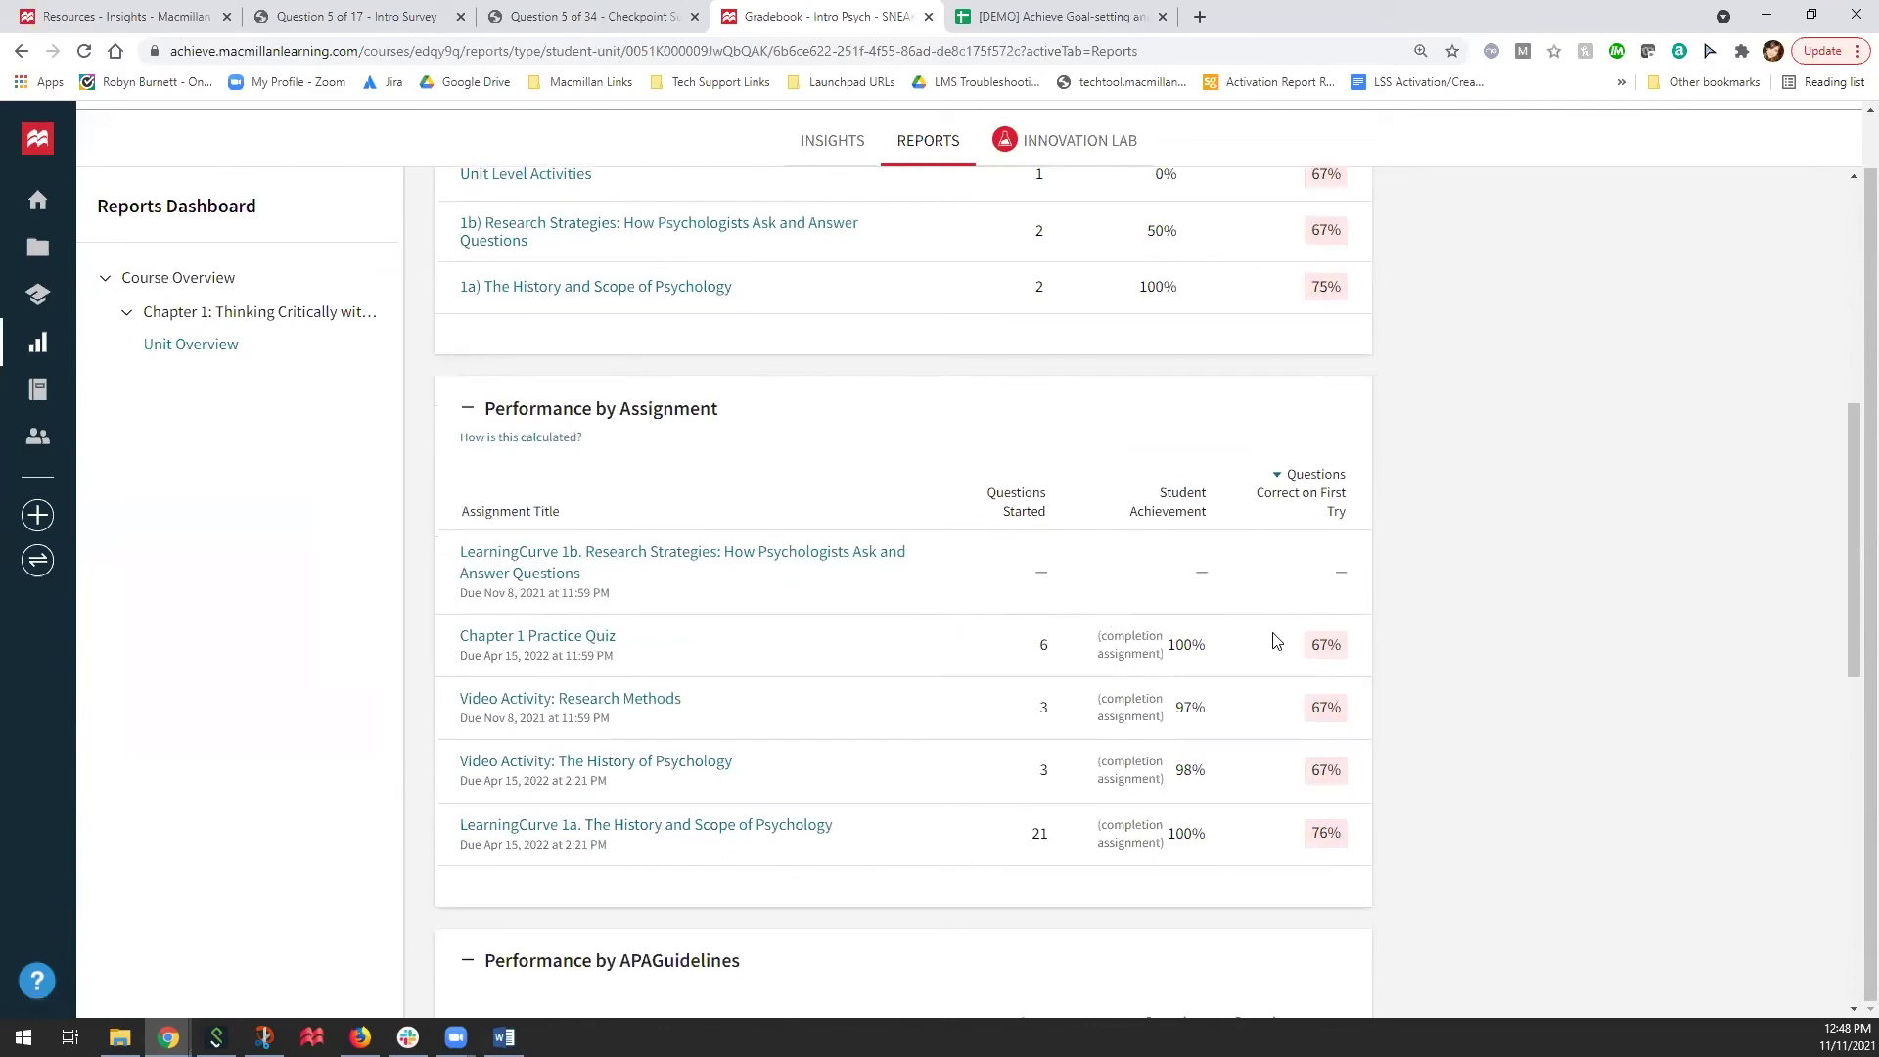
{"action": "scroll", "coordinate": [1275, 641], "scroll_direction": "up", "scroll_amount": 7}
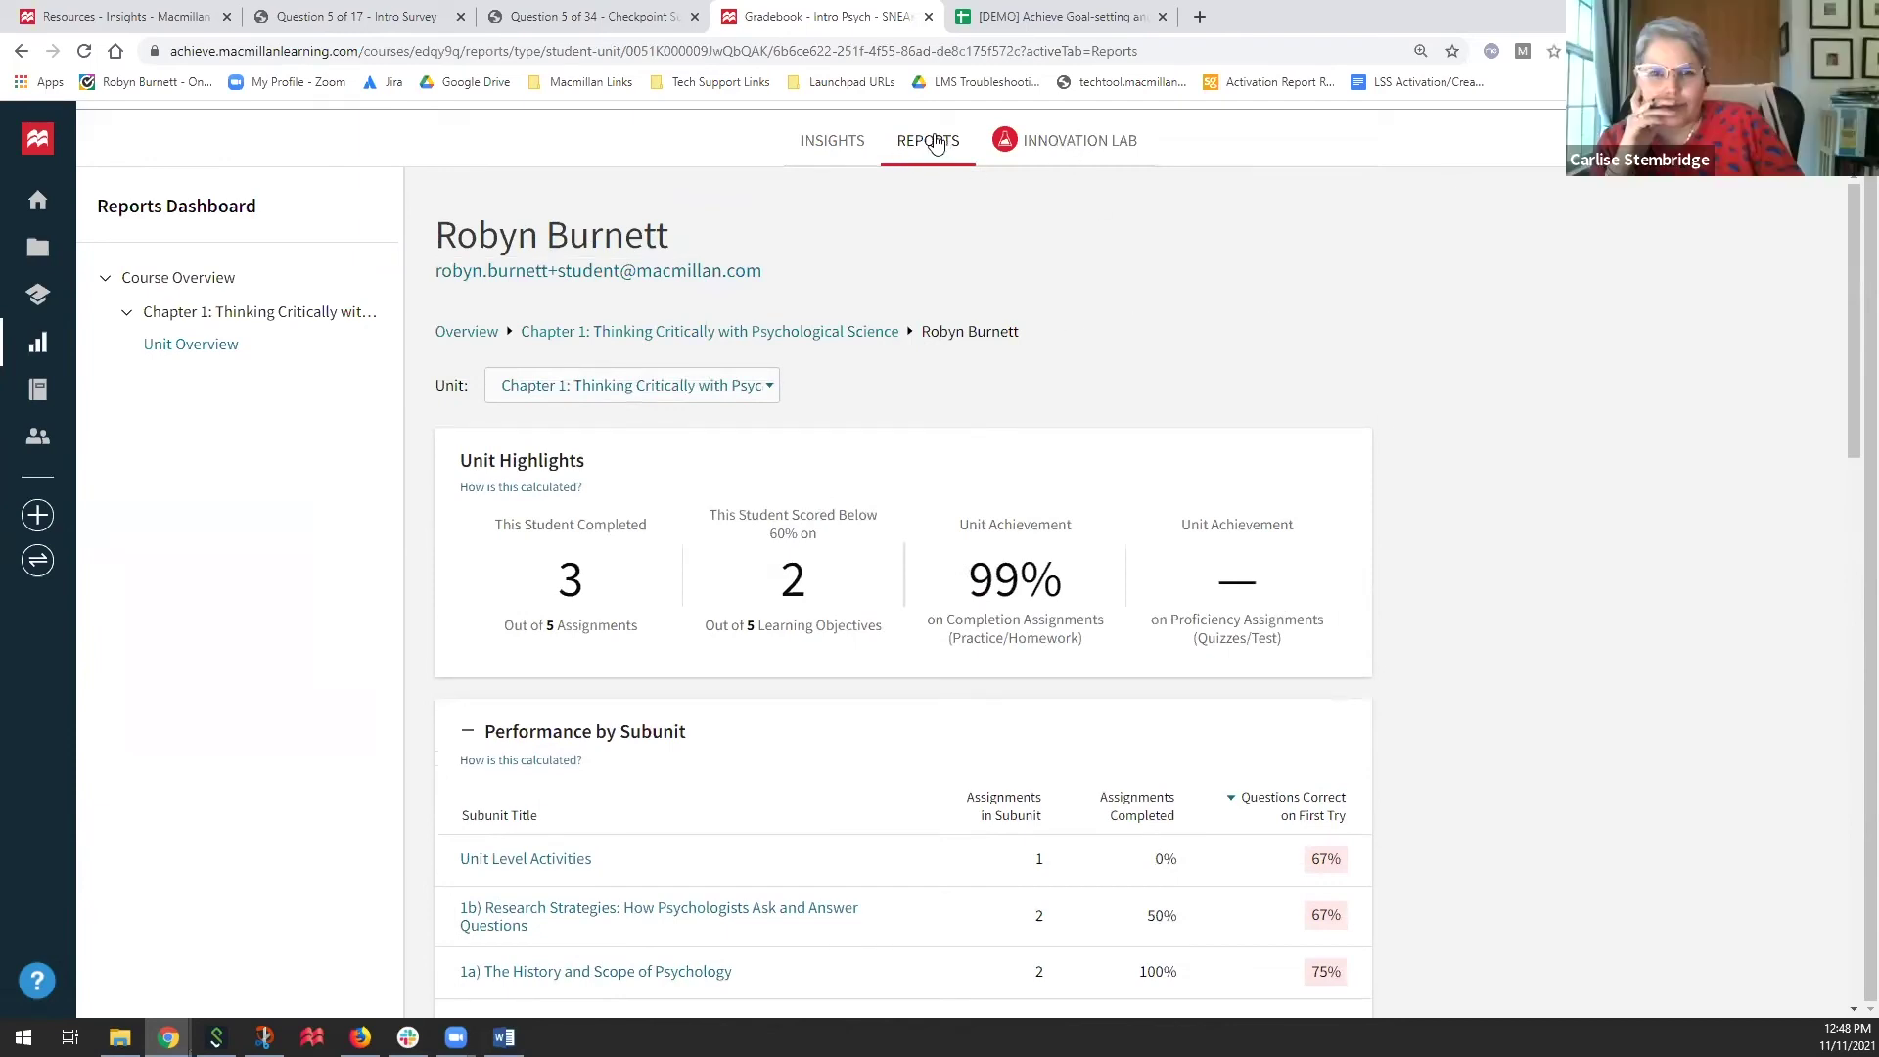
Step: View the Innovation Lab page, switch to the [DEMO] Achieve Goal-setting and Reflection Report in Google Sheets, and review its Checkpoint 3 survey results
{"action": "left_click", "coordinate": [1072, 148]}
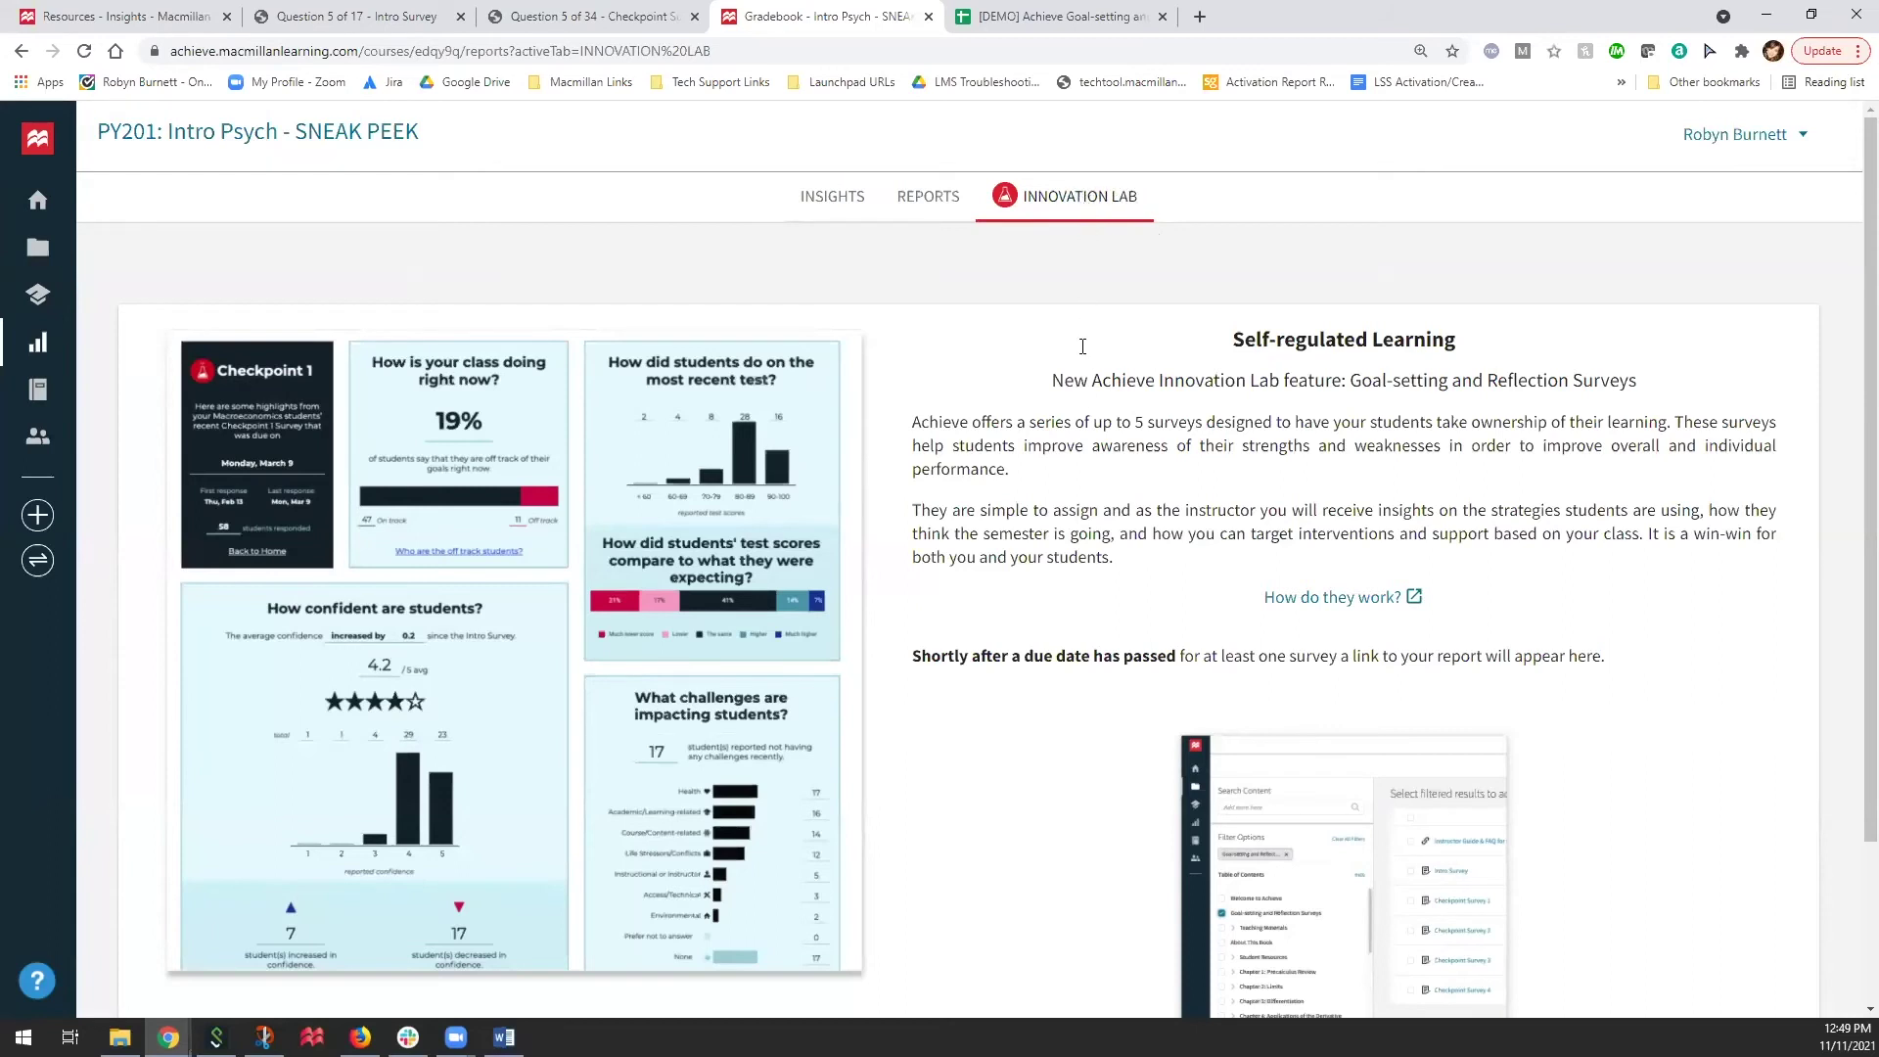
{"action": "left_click", "coordinate": [1074, 28]}
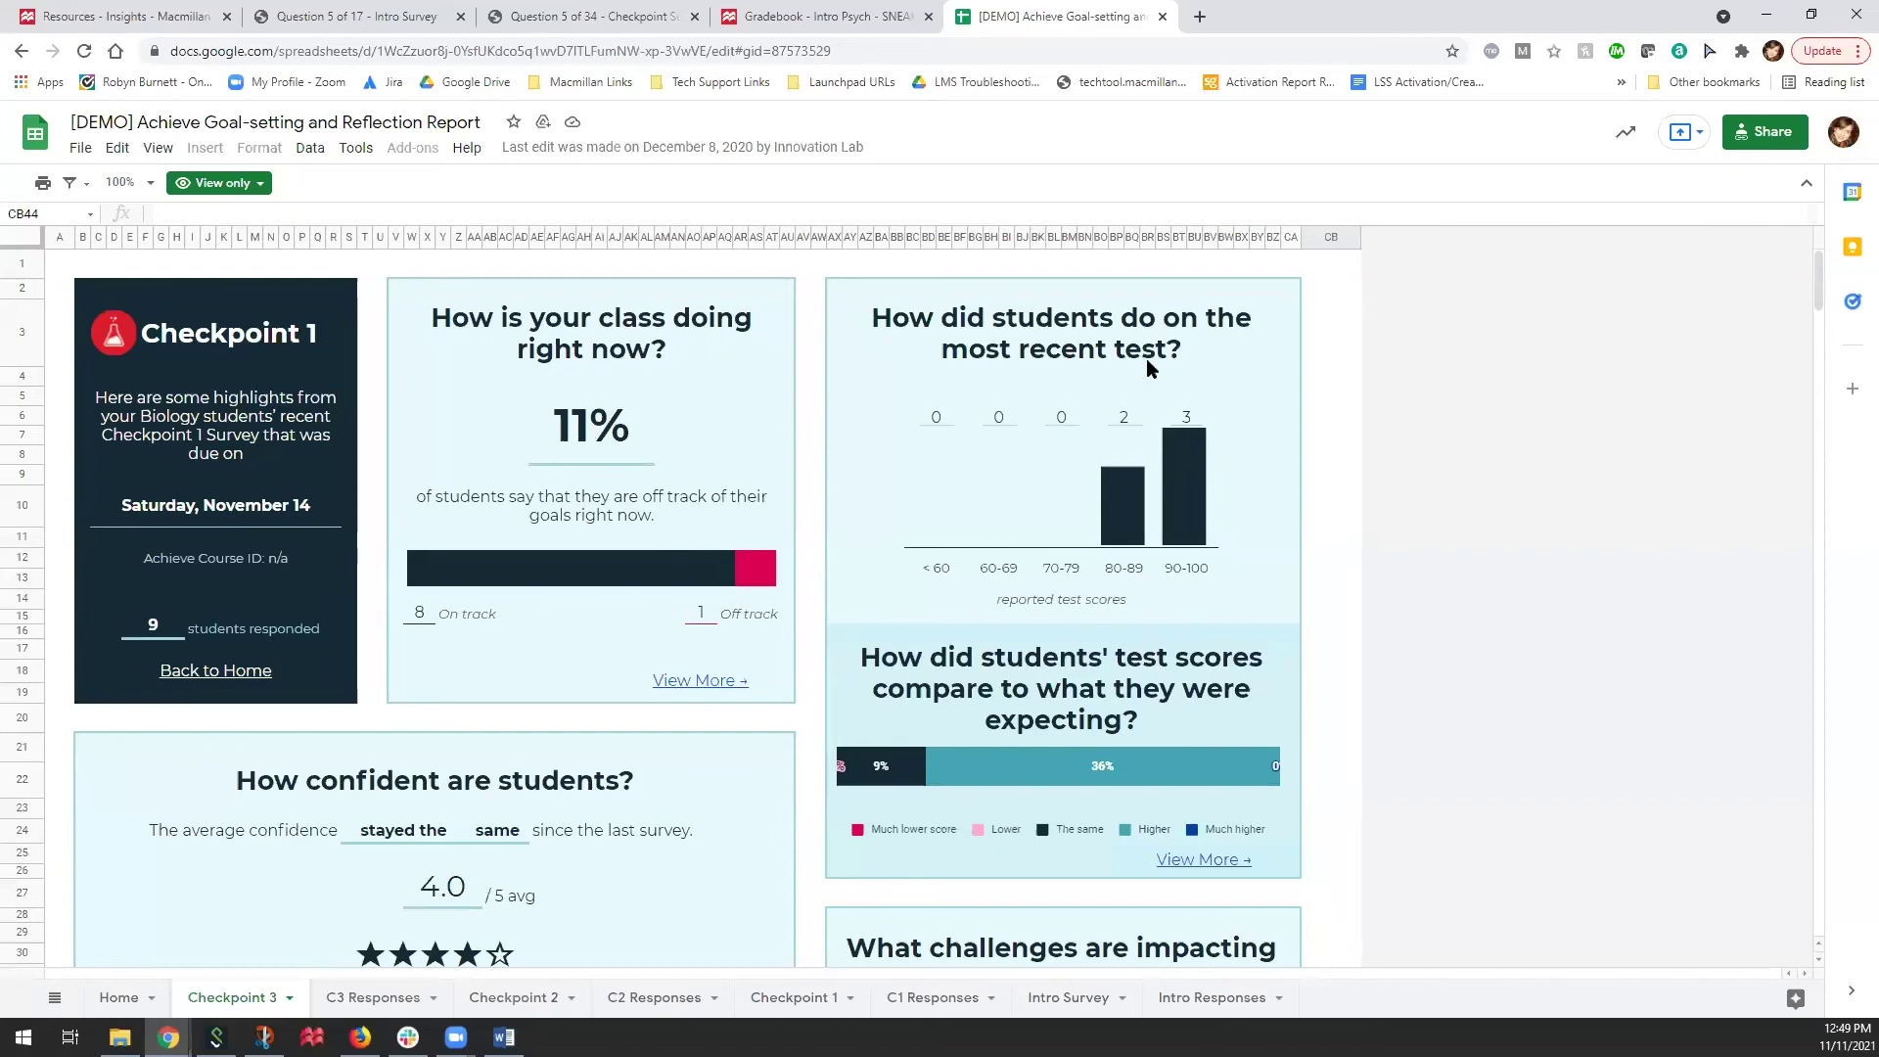
{"action": "scroll", "coordinate": [1170, 405], "scroll_direction": "down", "scroll_amount": 3}
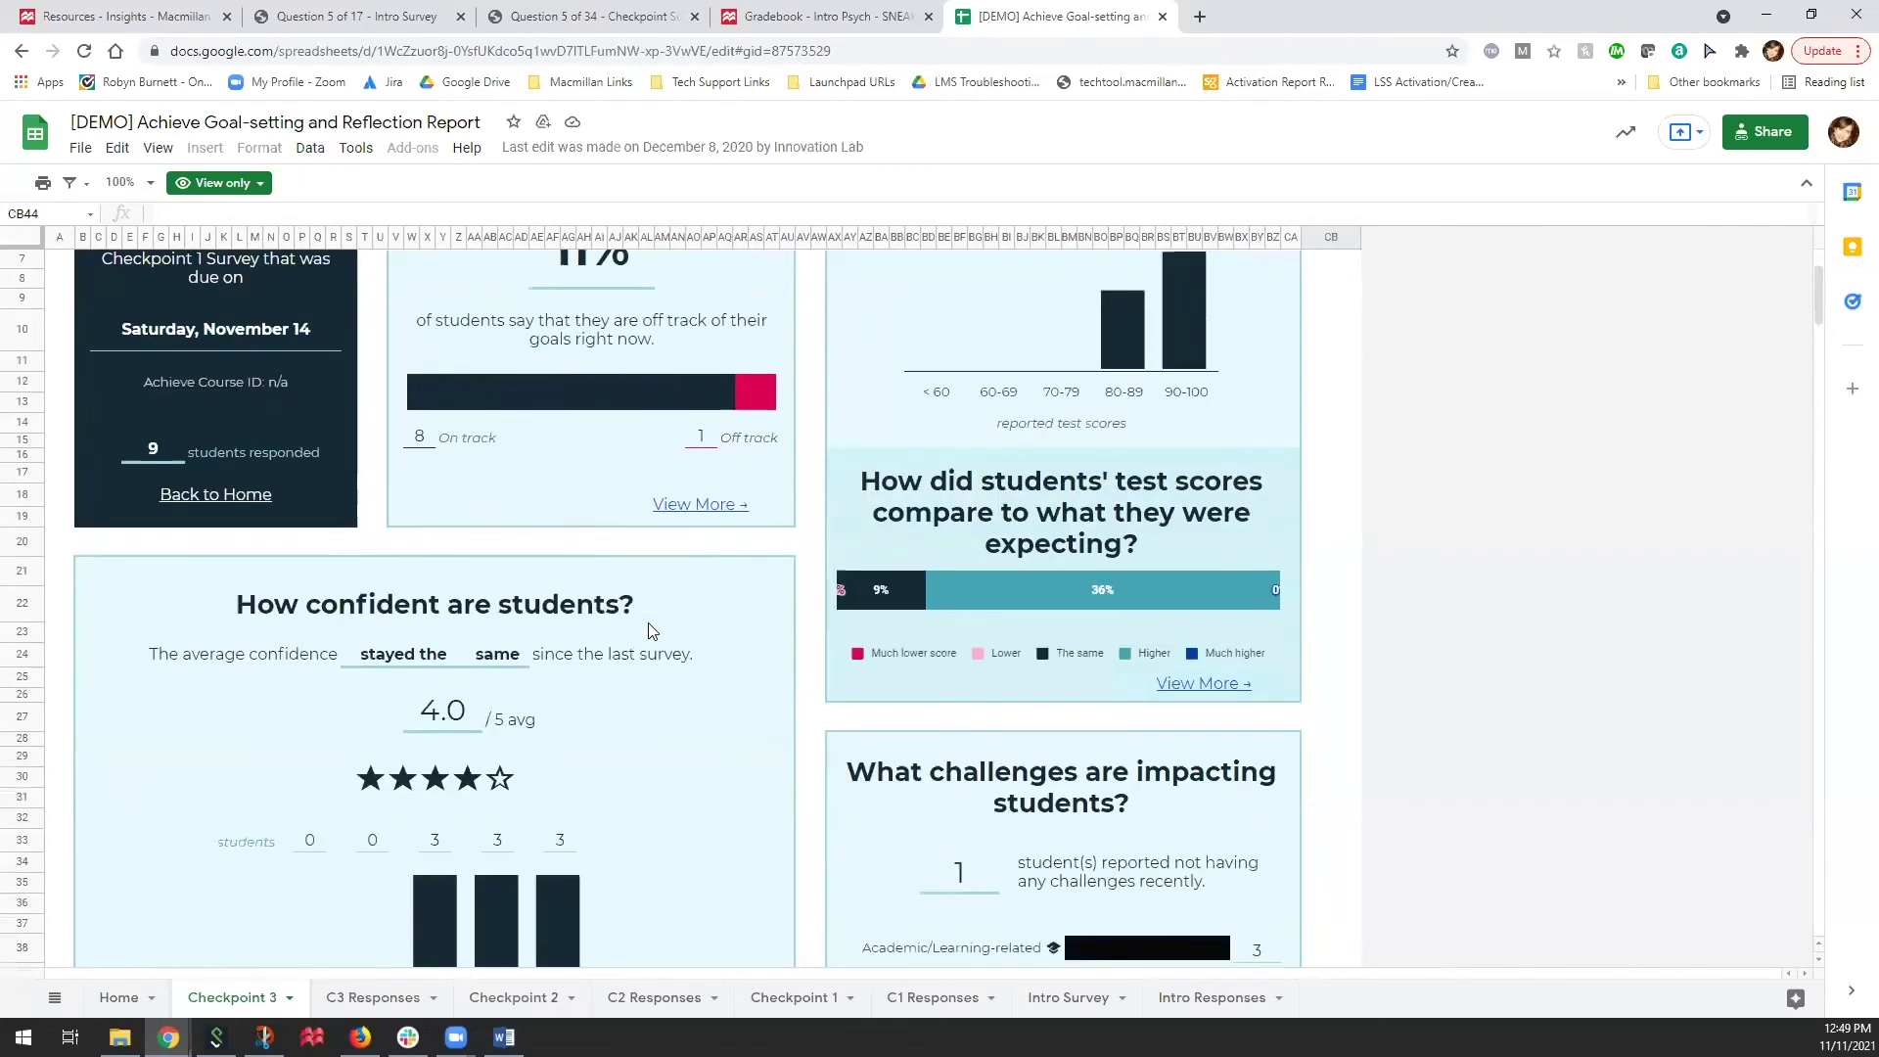
{"action": "scroll", "coordinate": [650, 629], "scroll_direction": "down", "scroll_amount": 3}
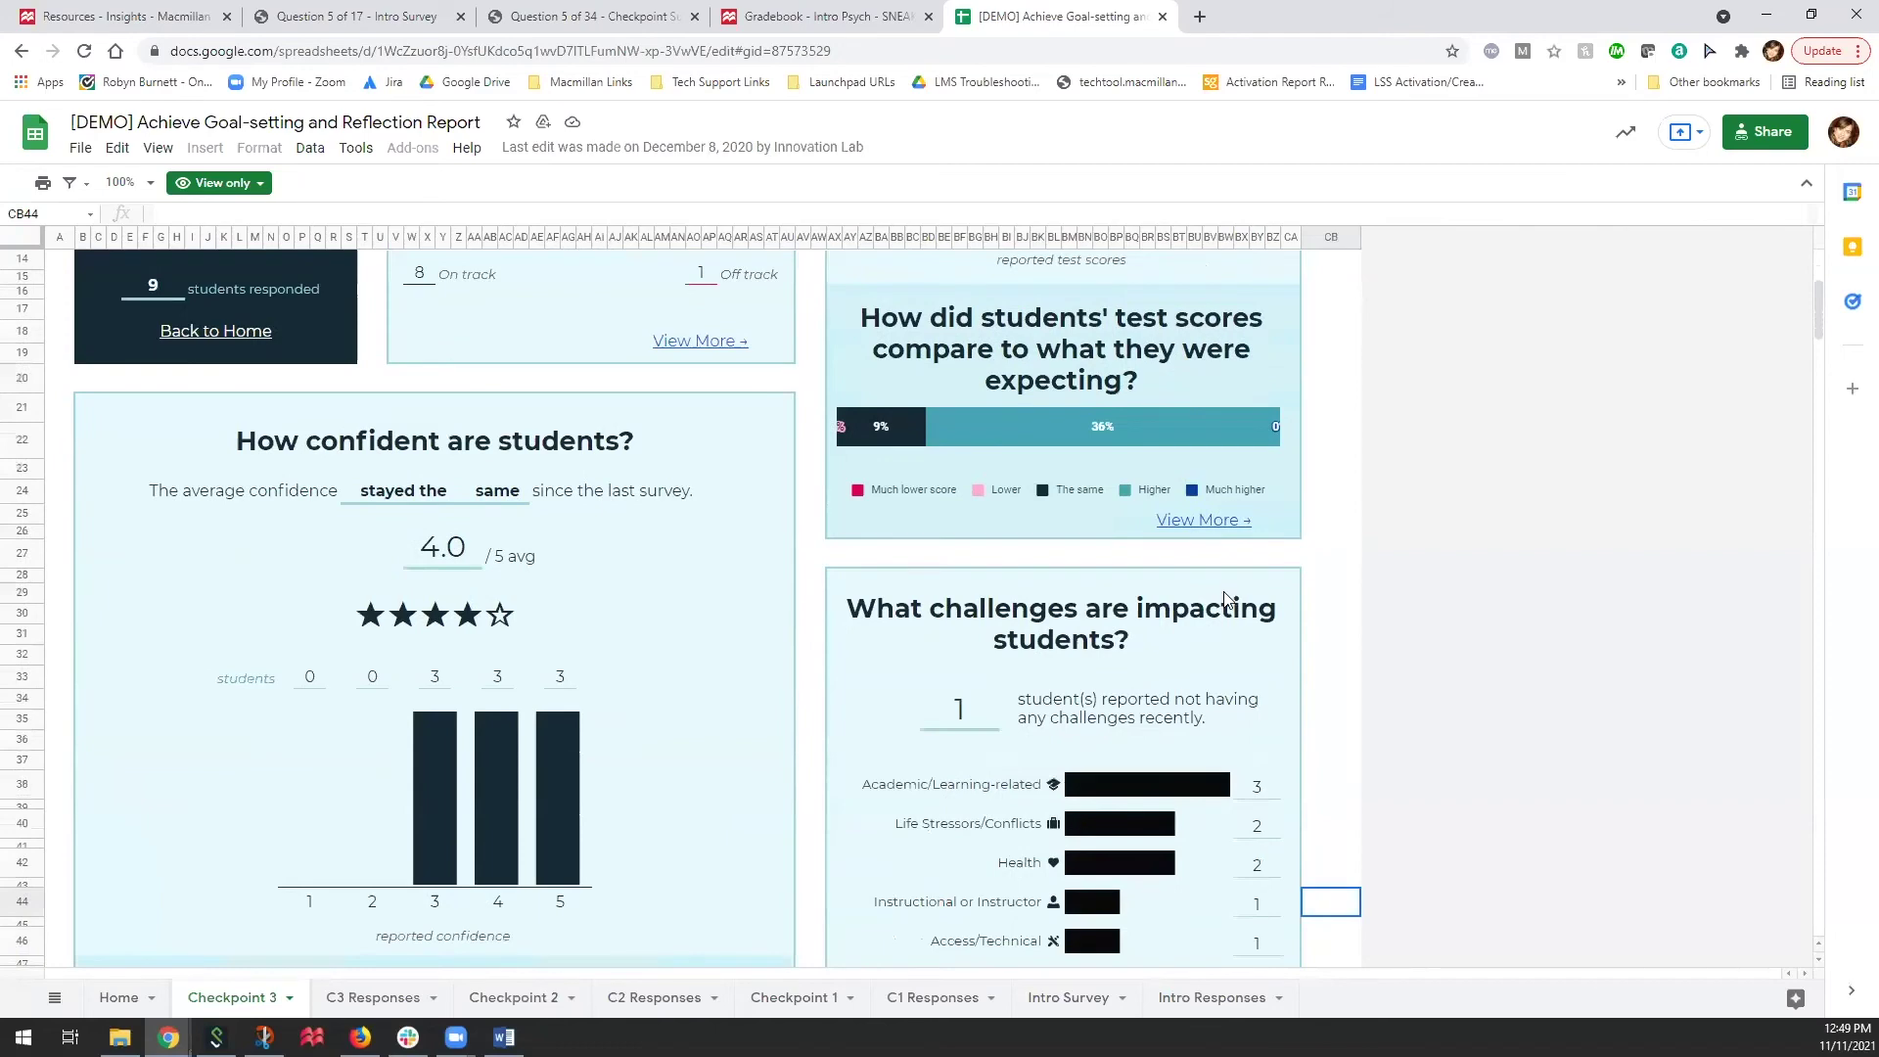
{"action": "scroll", "coordinate": [1202, 534], "scroll_direction": "down", "scroll_amount": 2}
{"action": "scroll", "coordinate": [1086, 430], "scroll_direction": "down", "scroll_amount": 1}
{"action": "scroll", "coordinate": [1087, 538], "scroll_direction": "down", "scroll_amount": 1}
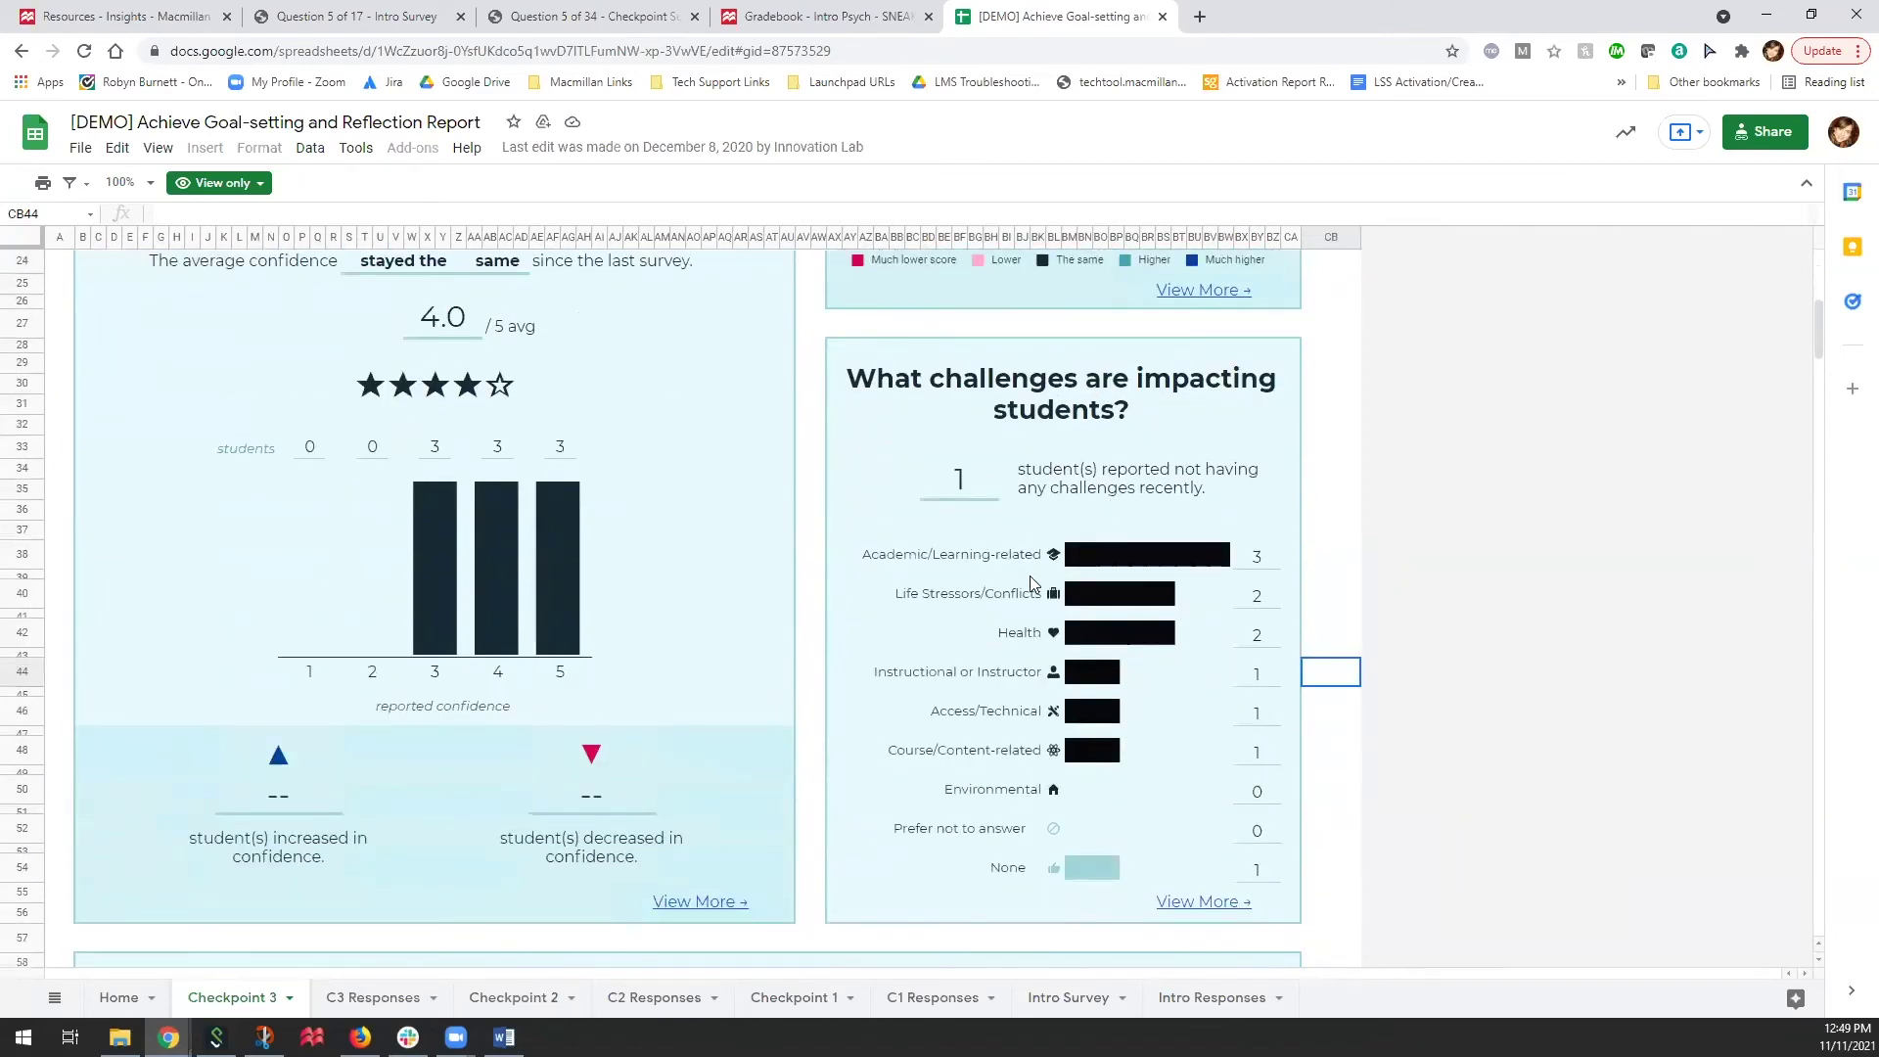
{"action": "scroll", "coordinate": [1032, 585], "scroll_direction": "down", "scroll_amount": 3}
{"action": "scroll", "coordinate": [1030, 585], "scroll_direction": "down", "scroll_amount": 3}
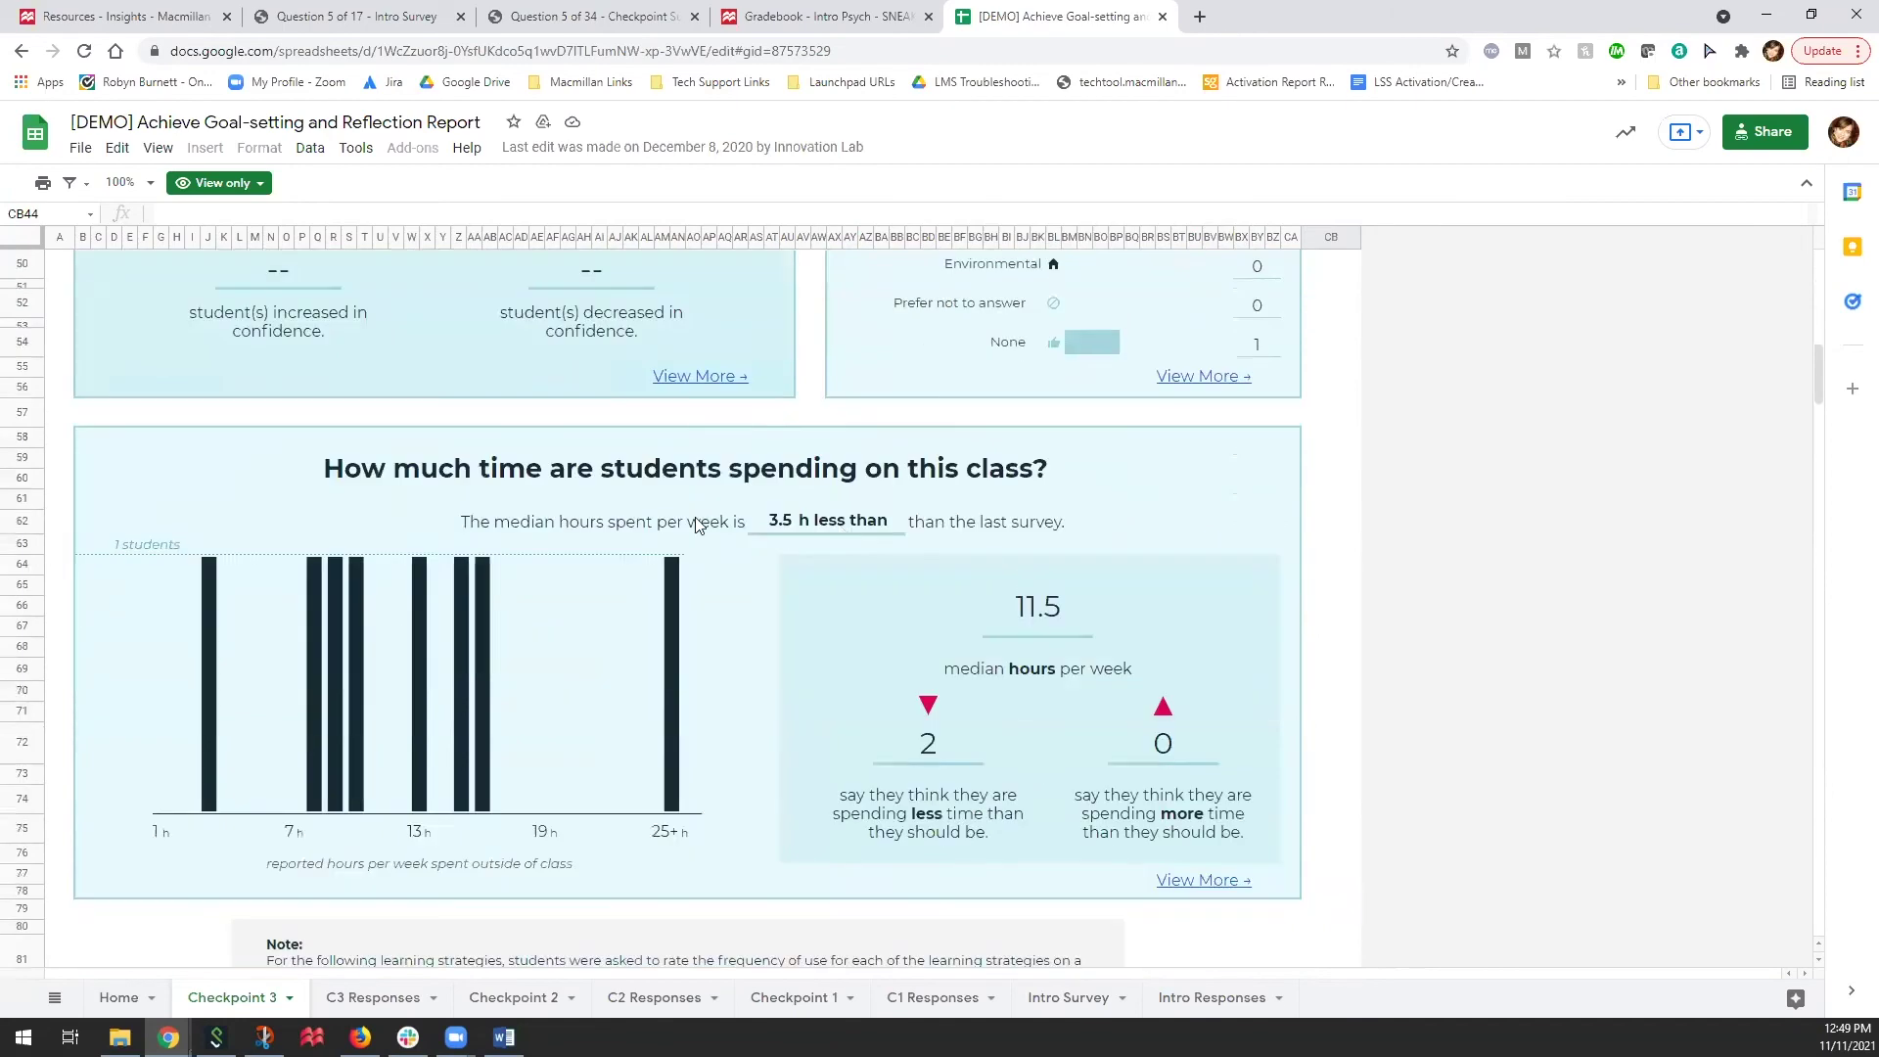
{"action": "scroll", "coordinate": [698, 526], "scroll_direction": "down", "scroll_amount": 5}
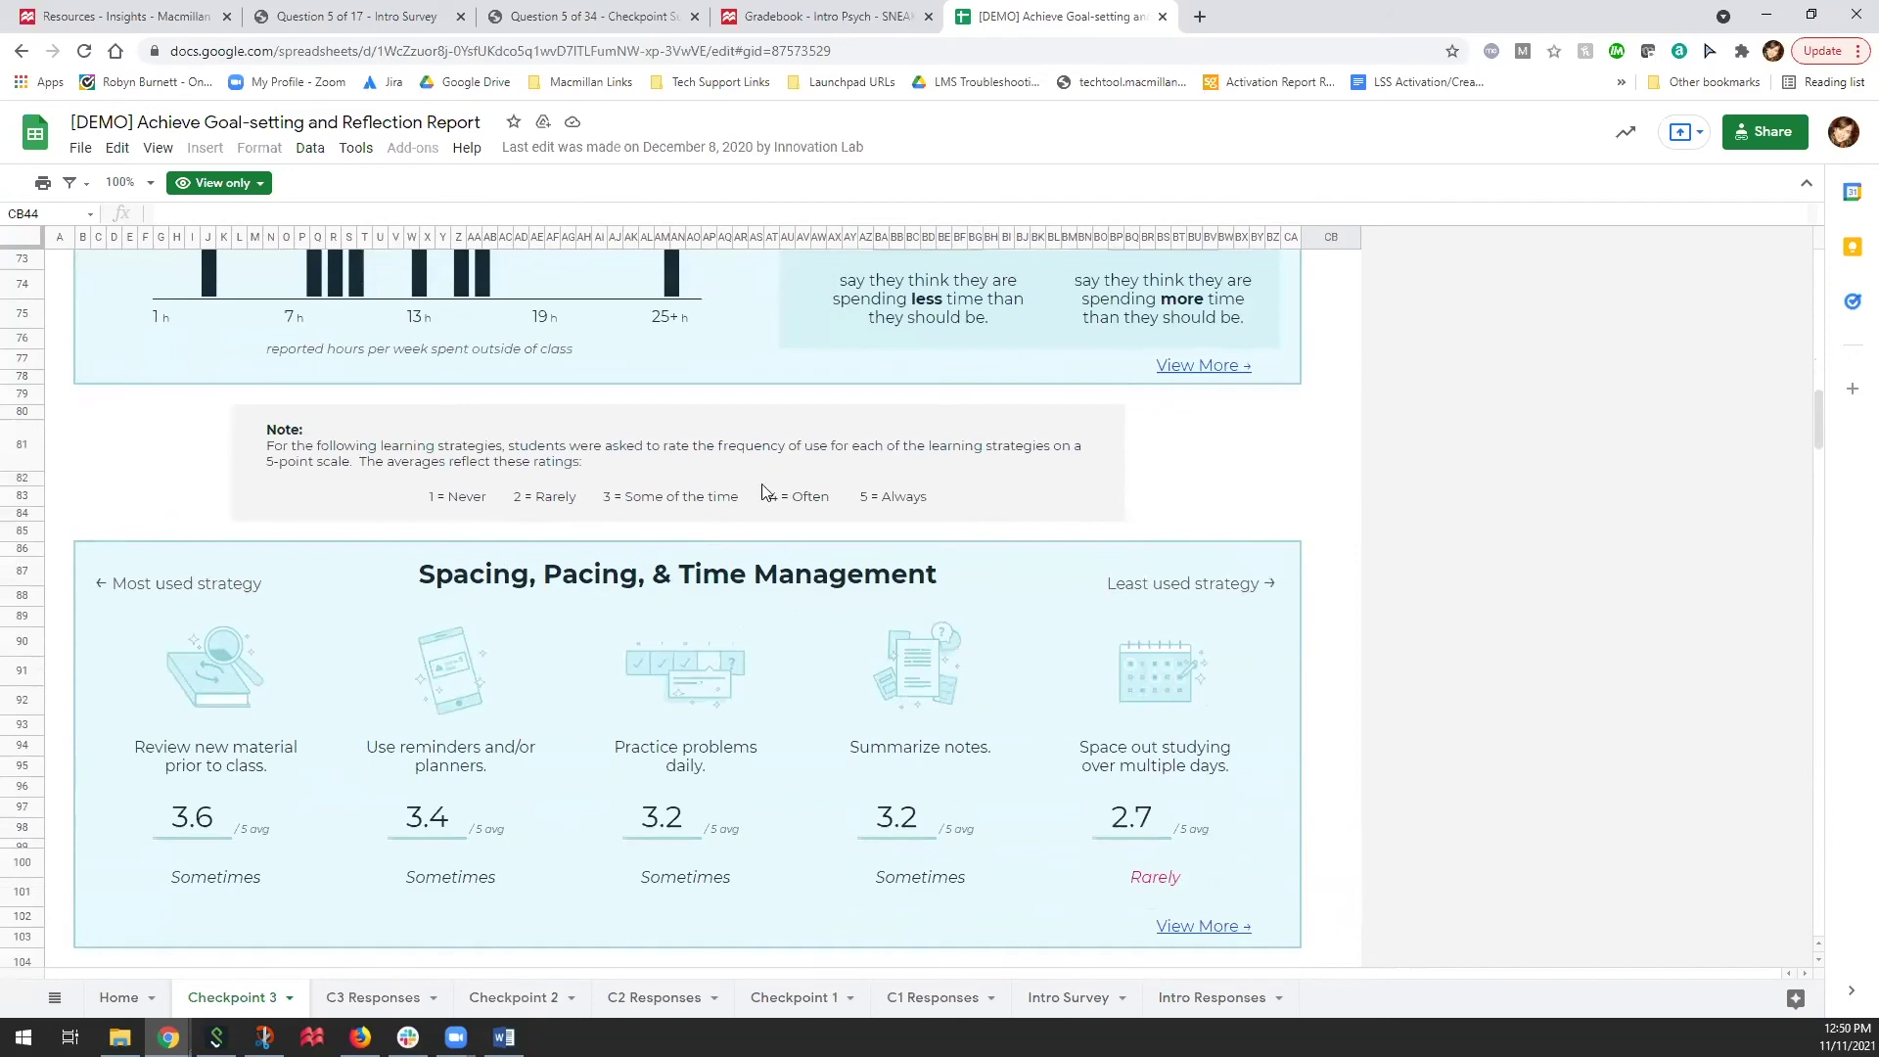
Step: Return to the Achieve course Reports, look through the overview, and open the most active unit's report to its assignment performance
{"action": "left_click", "coordinate": [779, 16]}
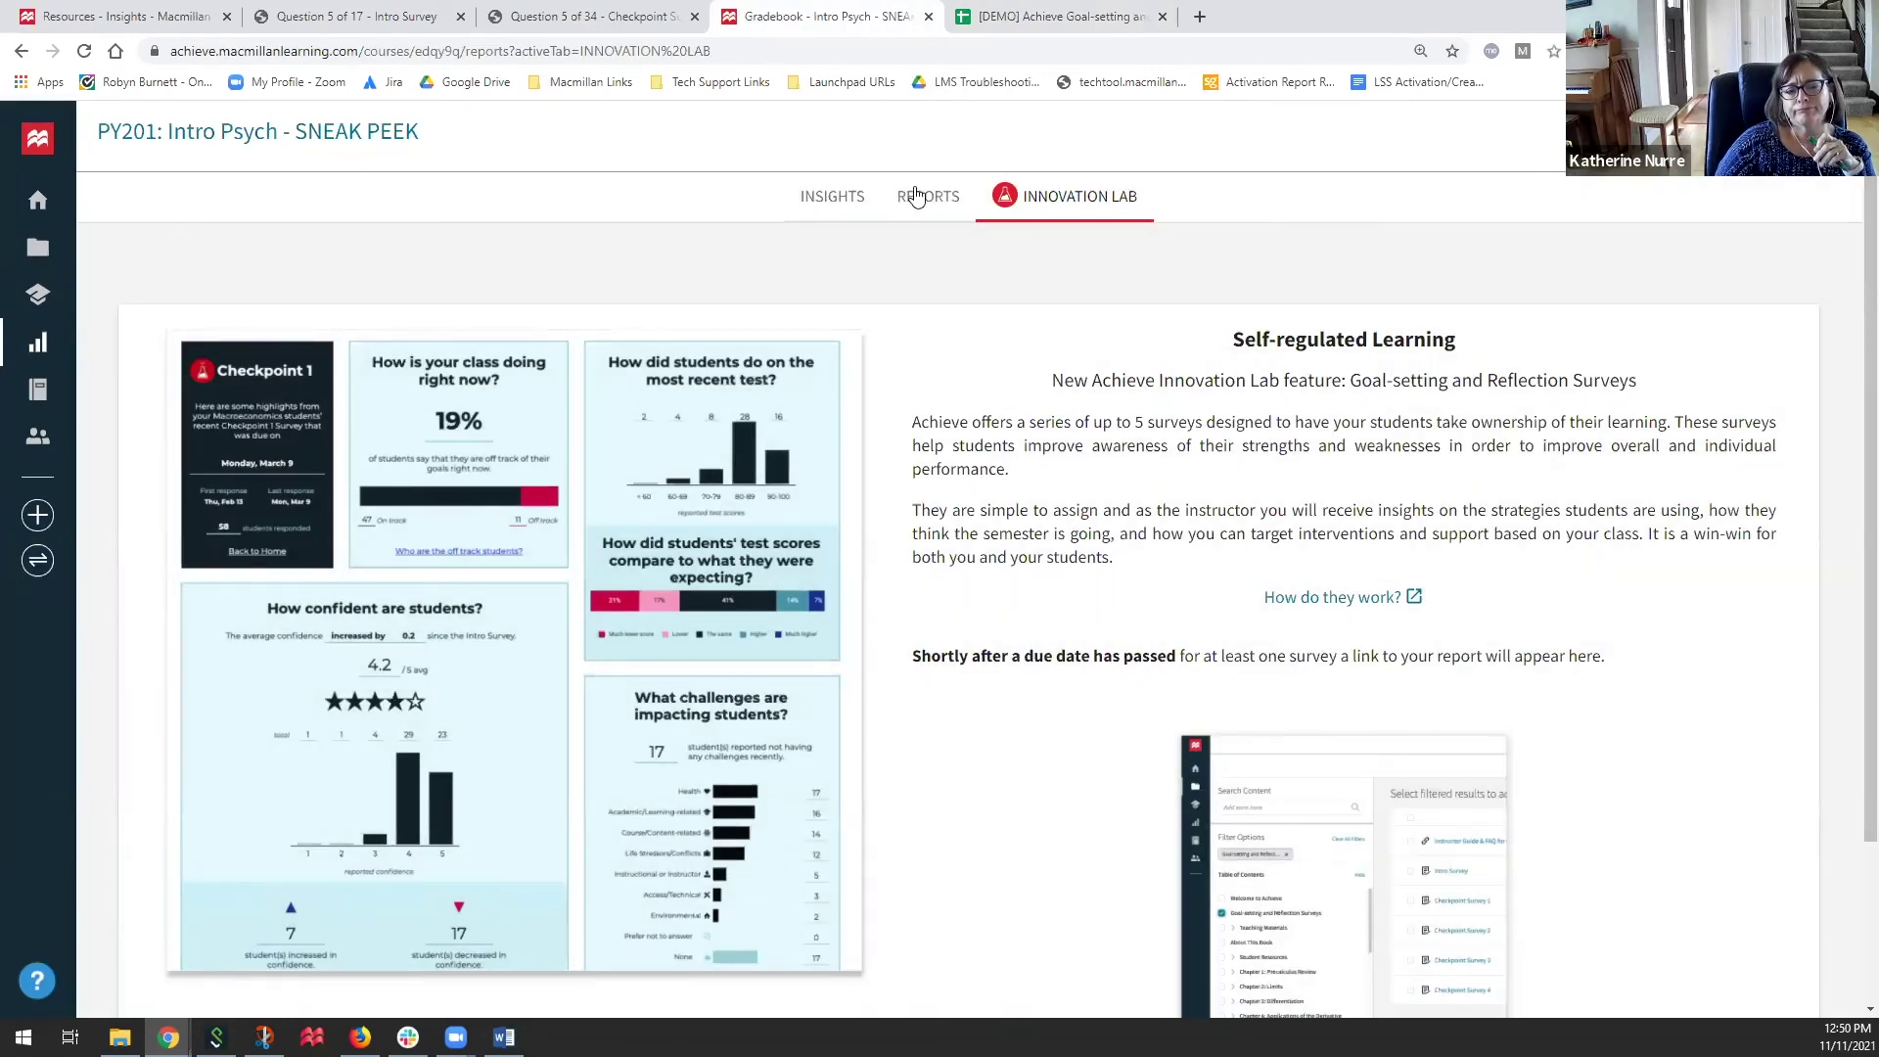
{"action": "left_click", "coordinate": [925, 196]}
{"action": "scroll", "coordinate": [890, 392], "scroll_direction": "down", "scroll_amount": 2}
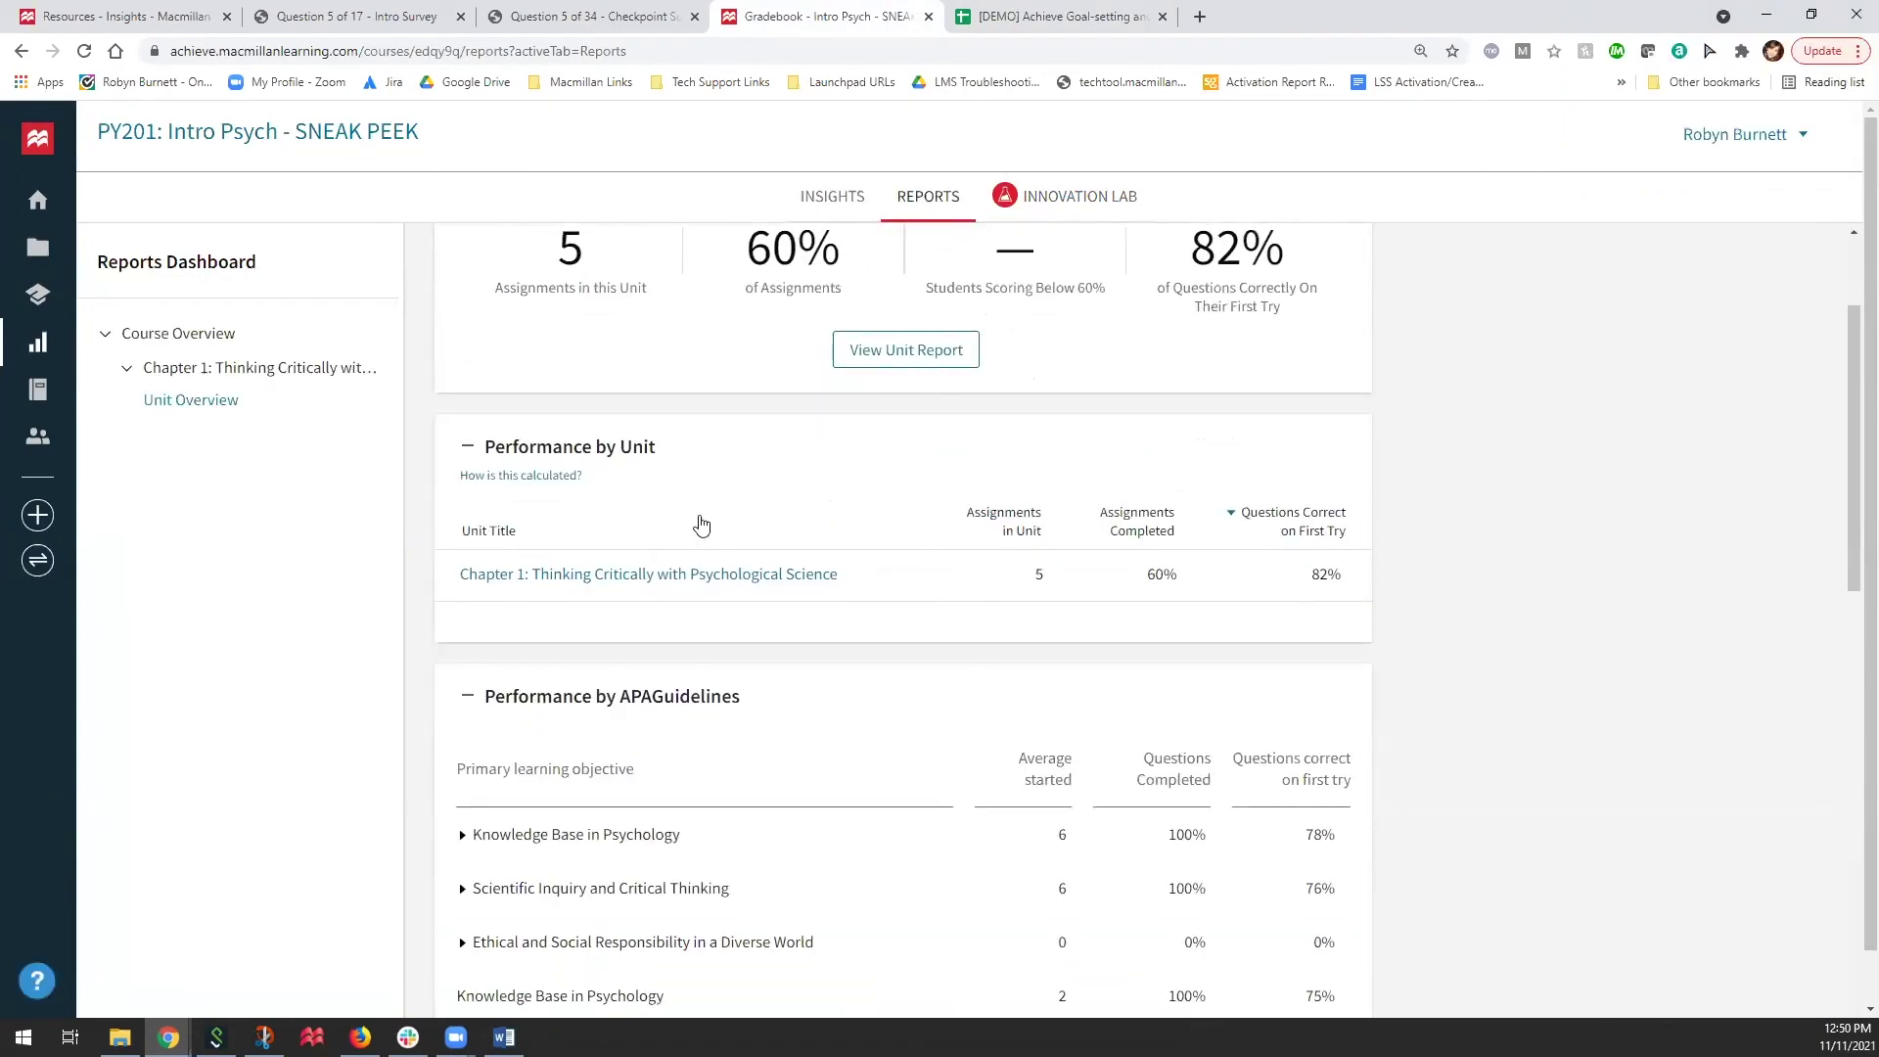
{"action": "scroll", "coordinate": [621, 617], "scroll_direction": "down", "scroll_amount": 8}
{"action": "scroll", "coordinate": [627, 646], "scroll_direction": "down", "scroll_amount": 7}
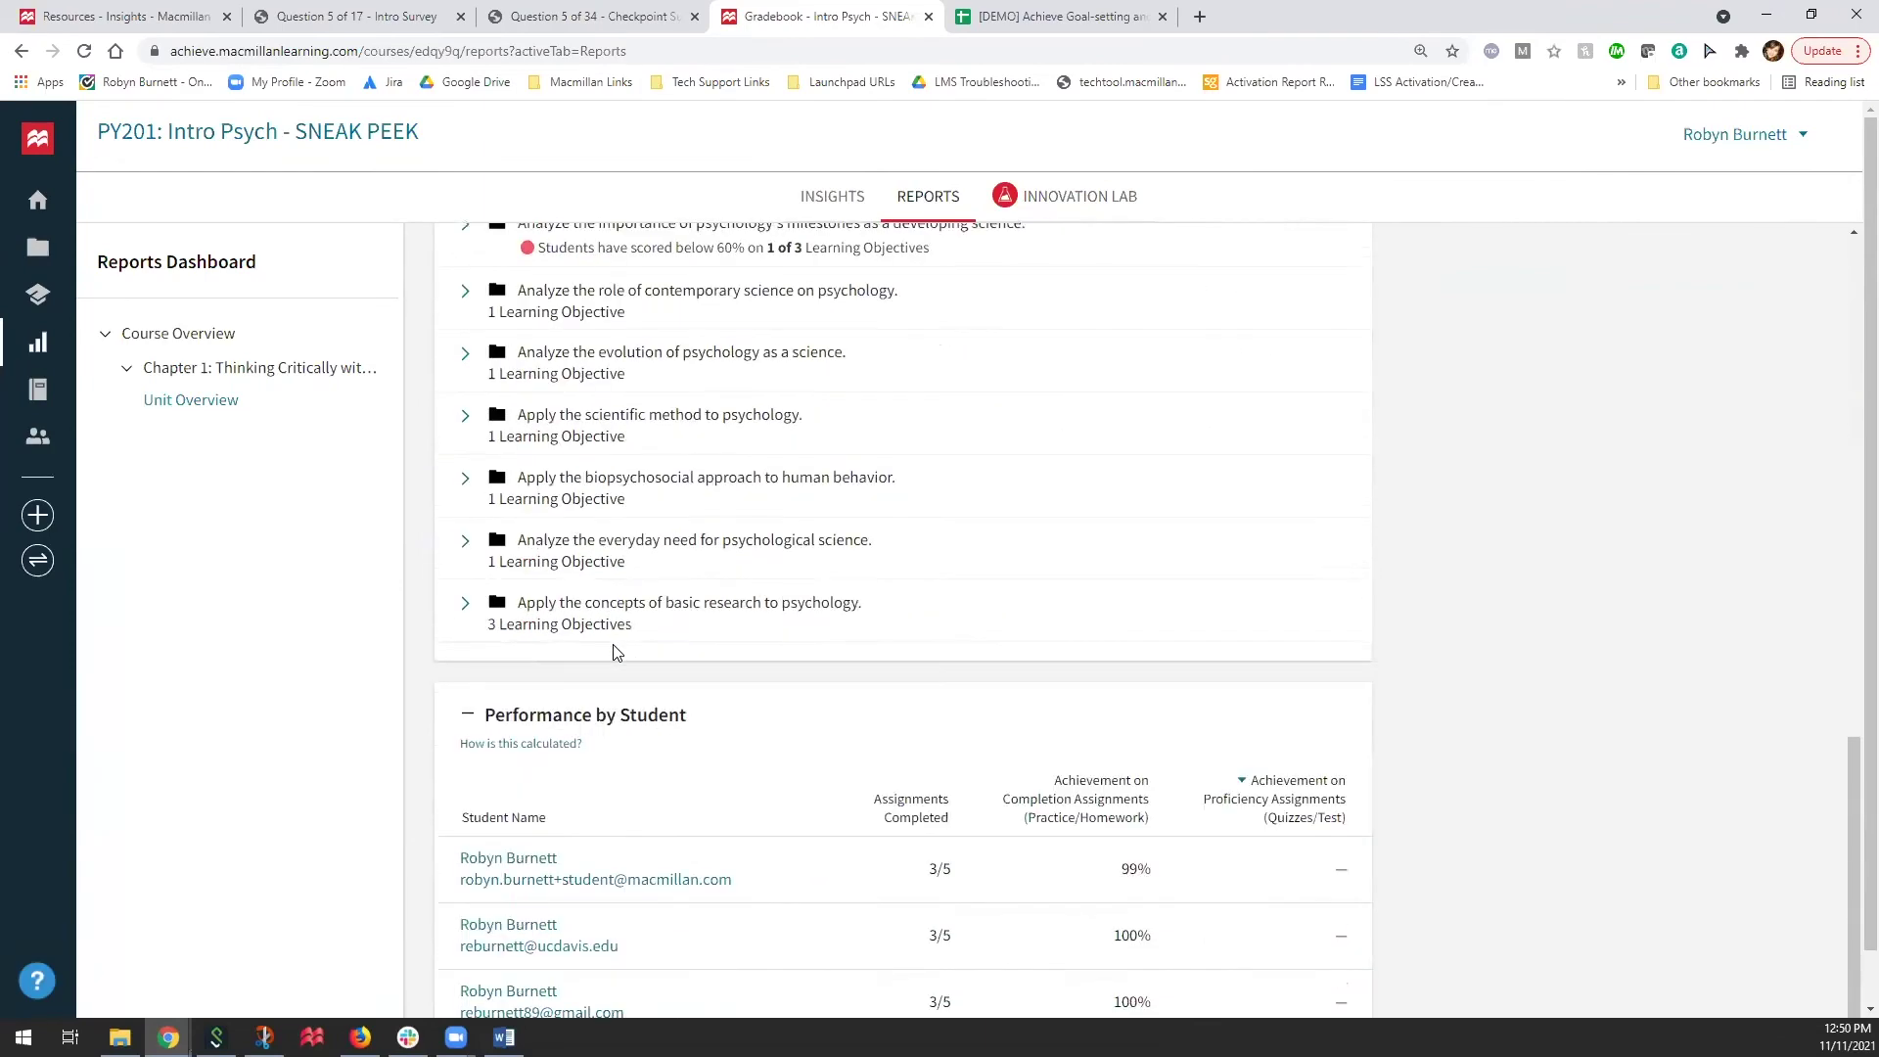
{"action": "scroll", "coordinate": [705, 616], "scroll_direction": "up", "scroll_amount": 12}
{"action": "scroll", "coordinate": [717, 596], "scroll_direction": "up", "scroll_amount": 4}
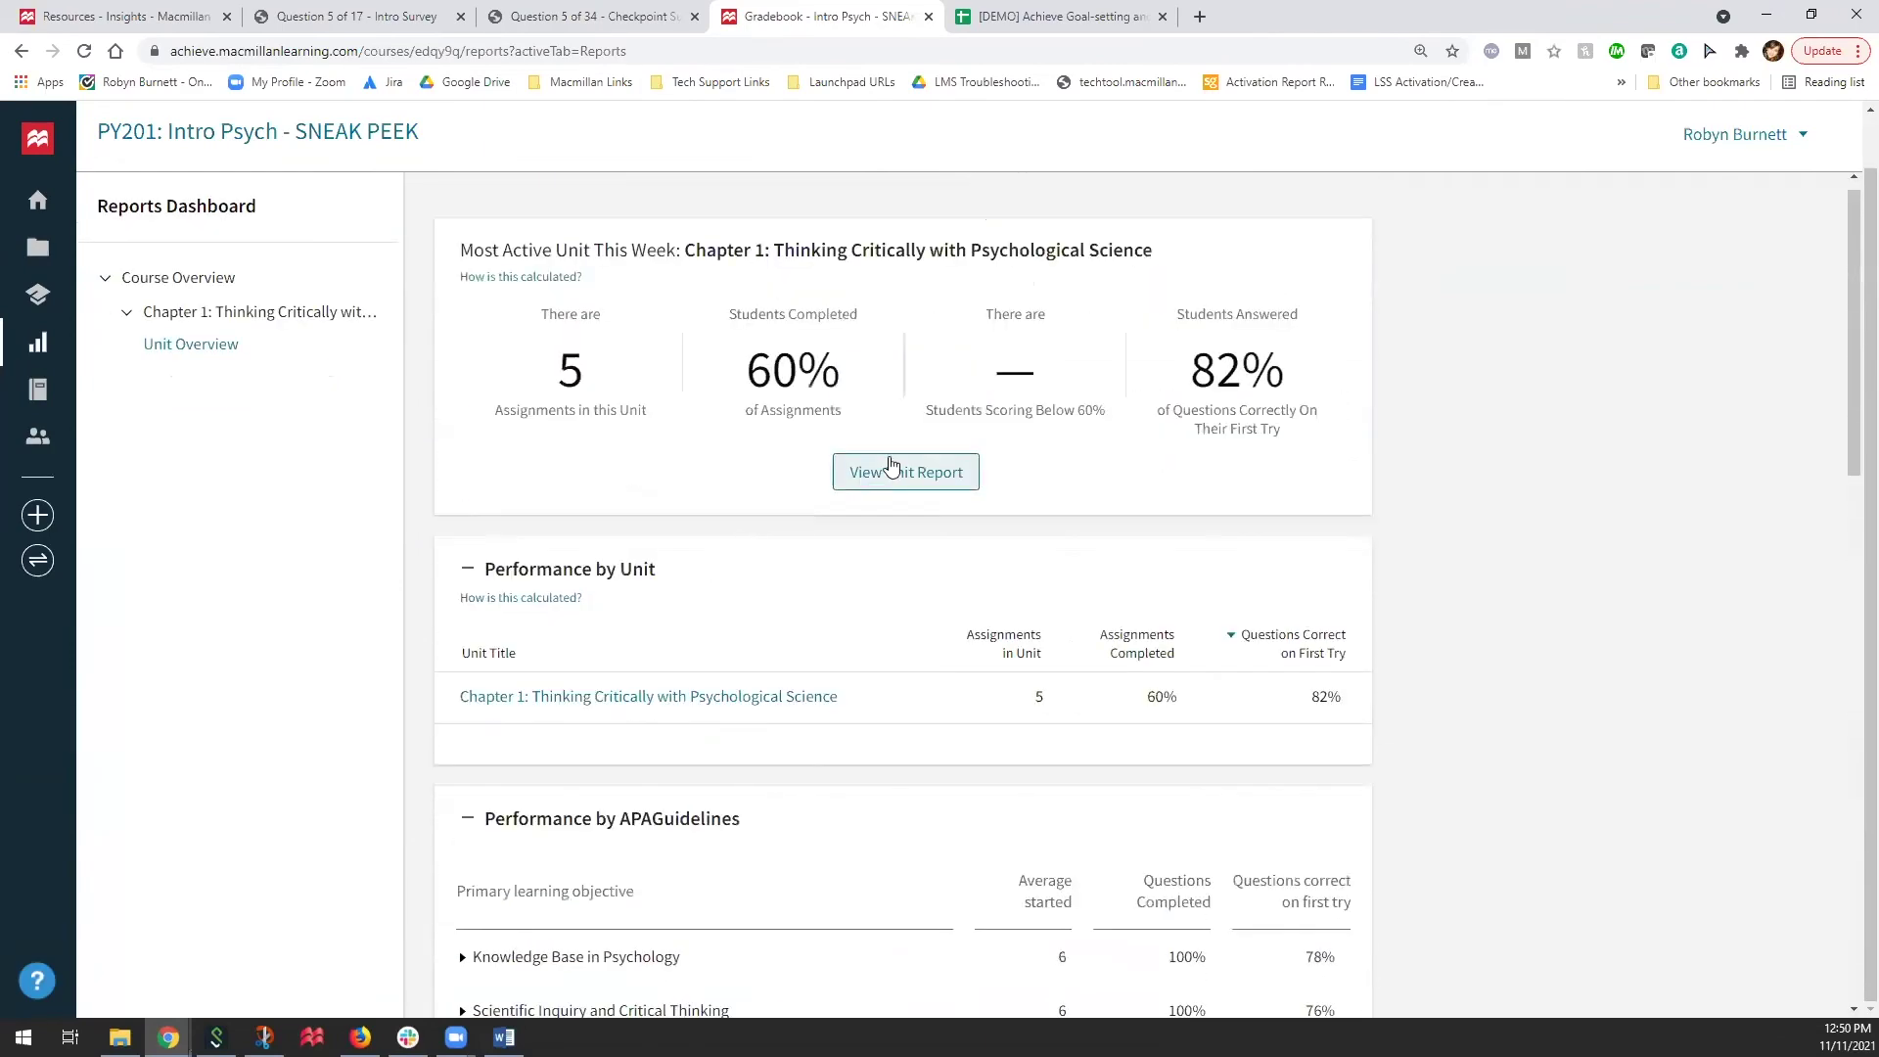
{"action": "left_click", "coordinate": [897, 471]}
{"action": "scroll", "coordinate": [704, 583], "scroll_direction": "down", "scroll_amount": 7}
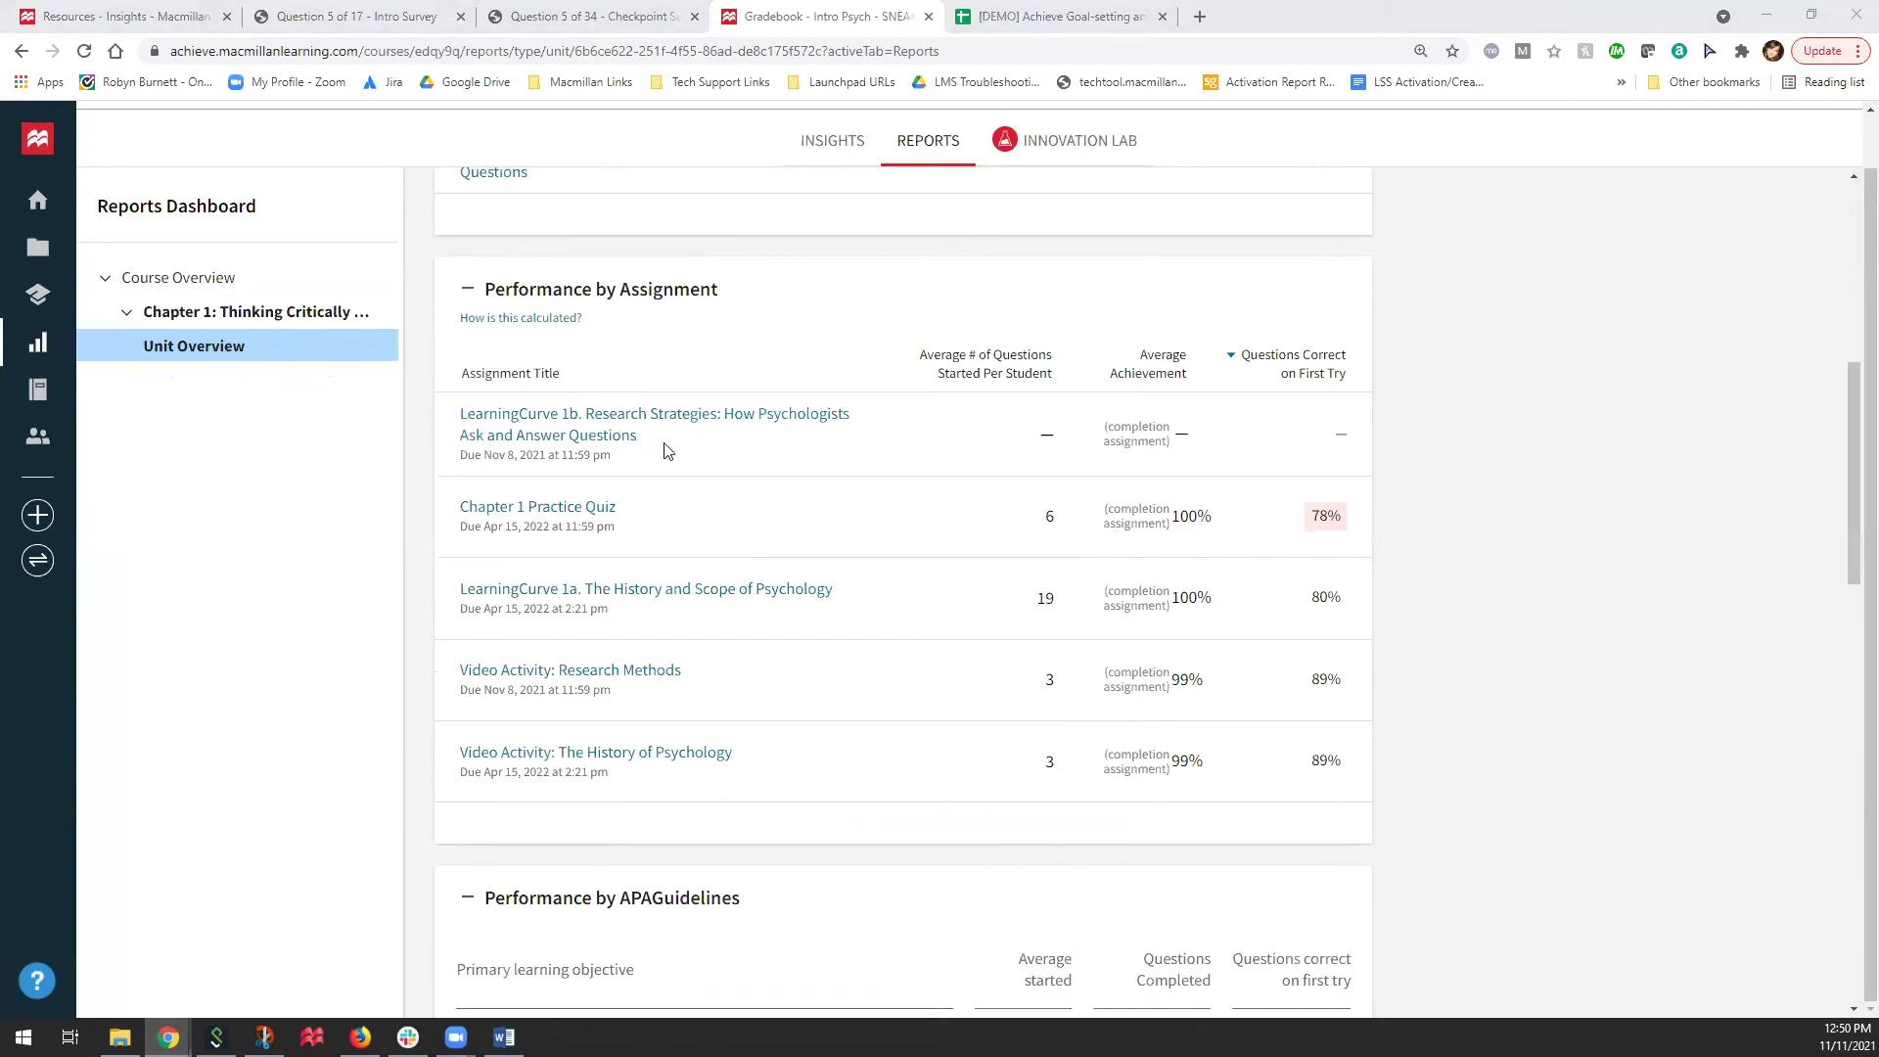
Step: Open the Chapter 1 Practice Quiz from the Gradebook and examine the assessment summary and question performance in its Responses
{"action": "mouse_move", "coordinate": [44, 333]}
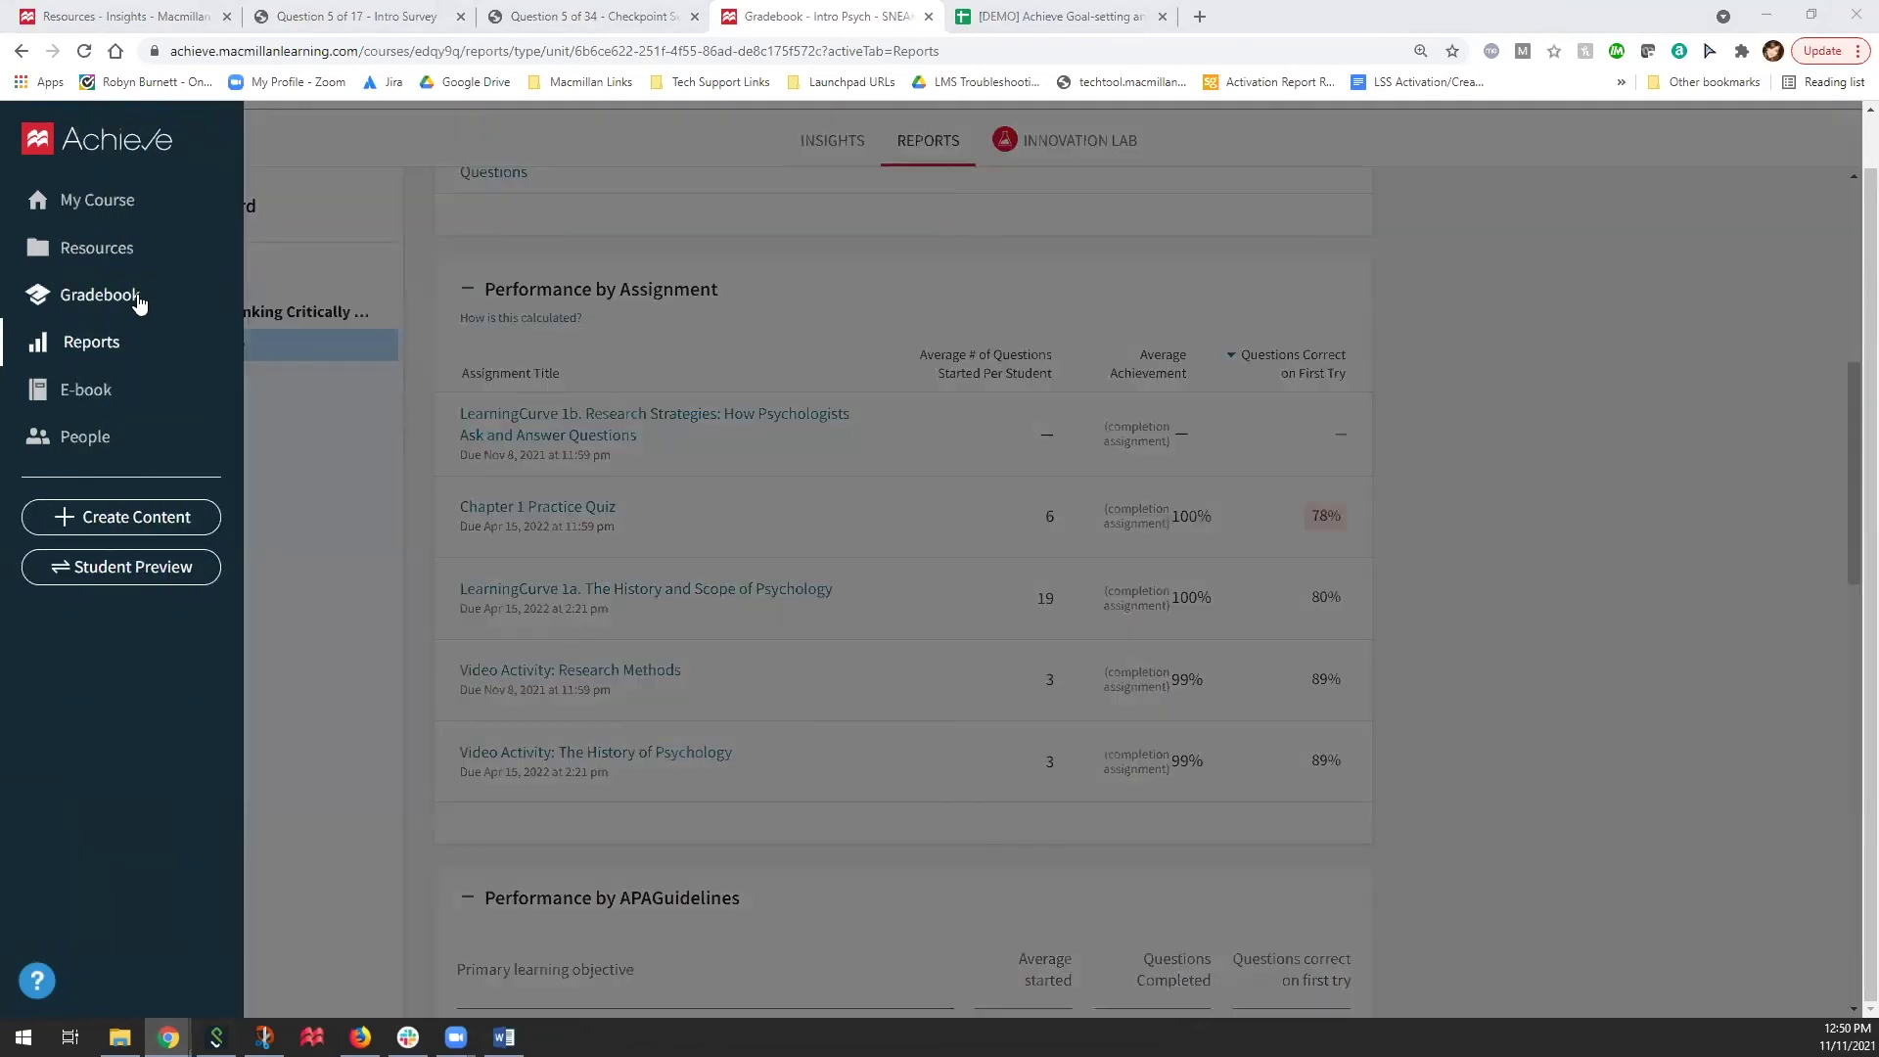
{"action": "left_click", "coordinate": [137, 299]}
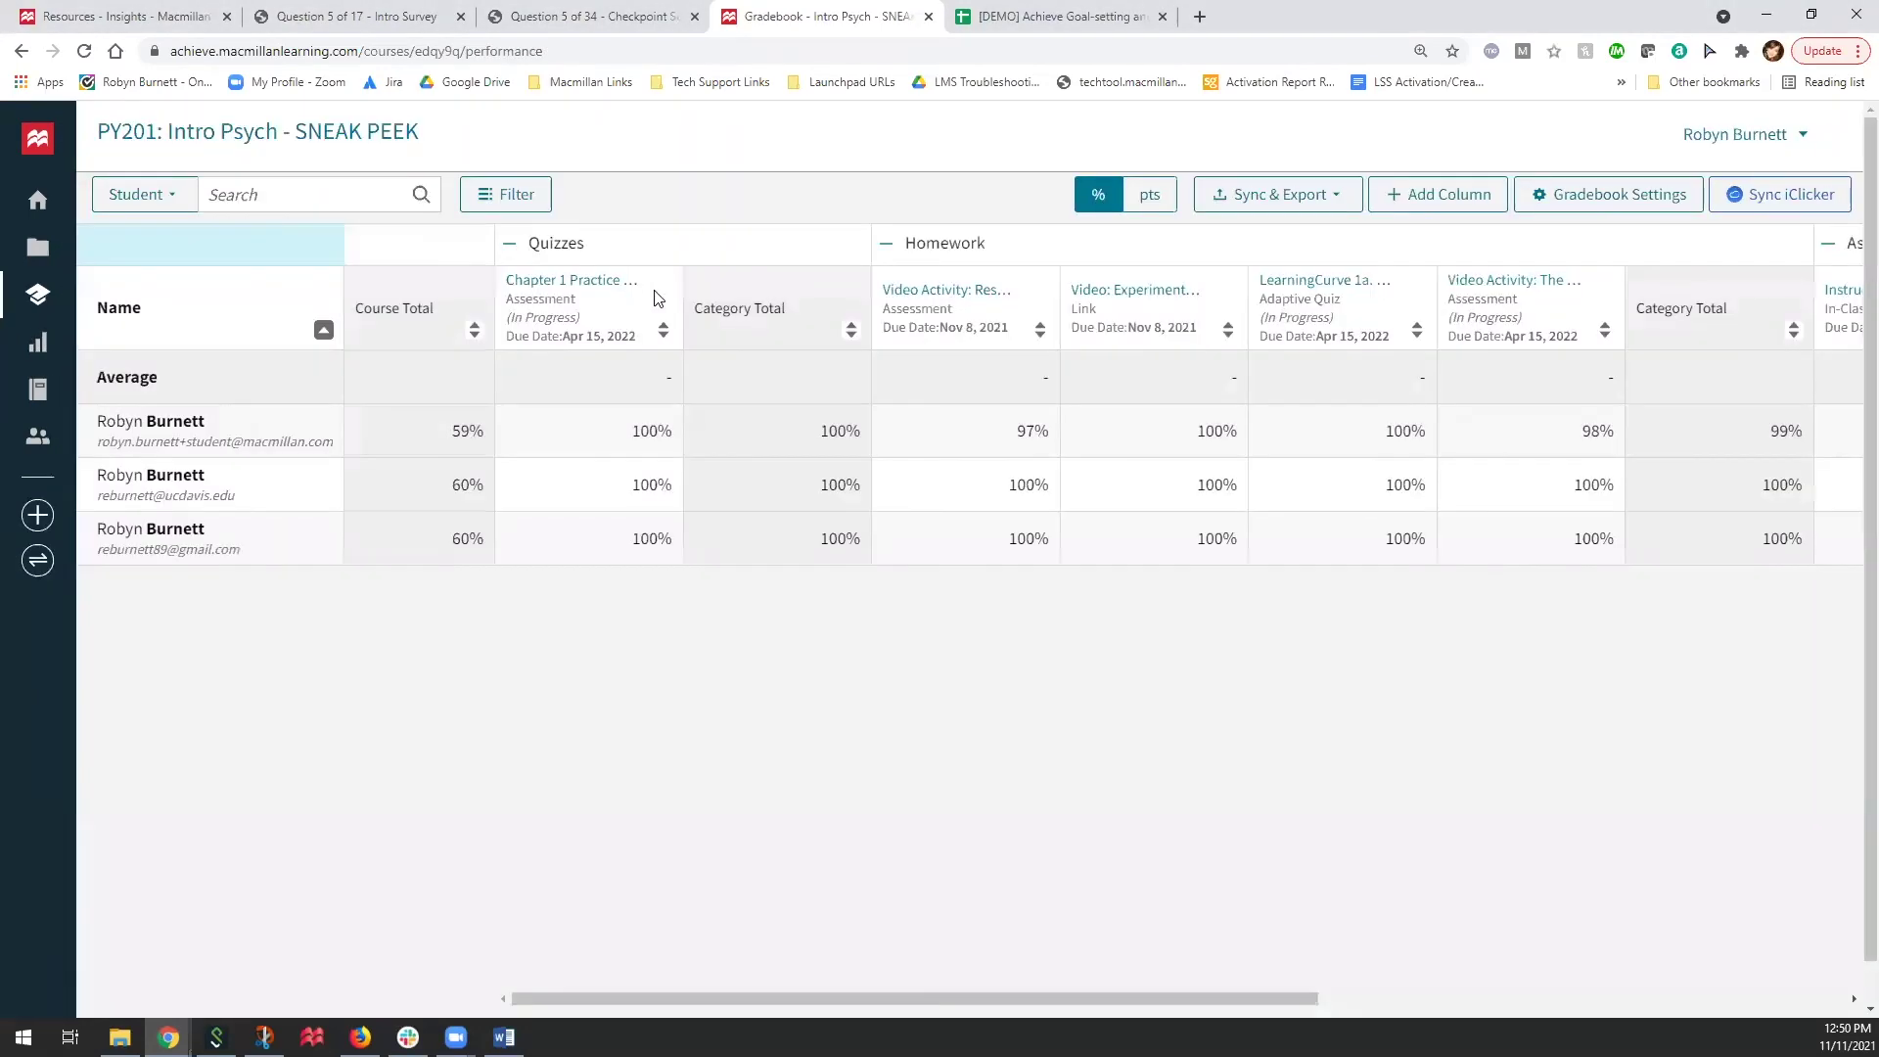
{"action": "left_click", "coordinate": [575, 284]}
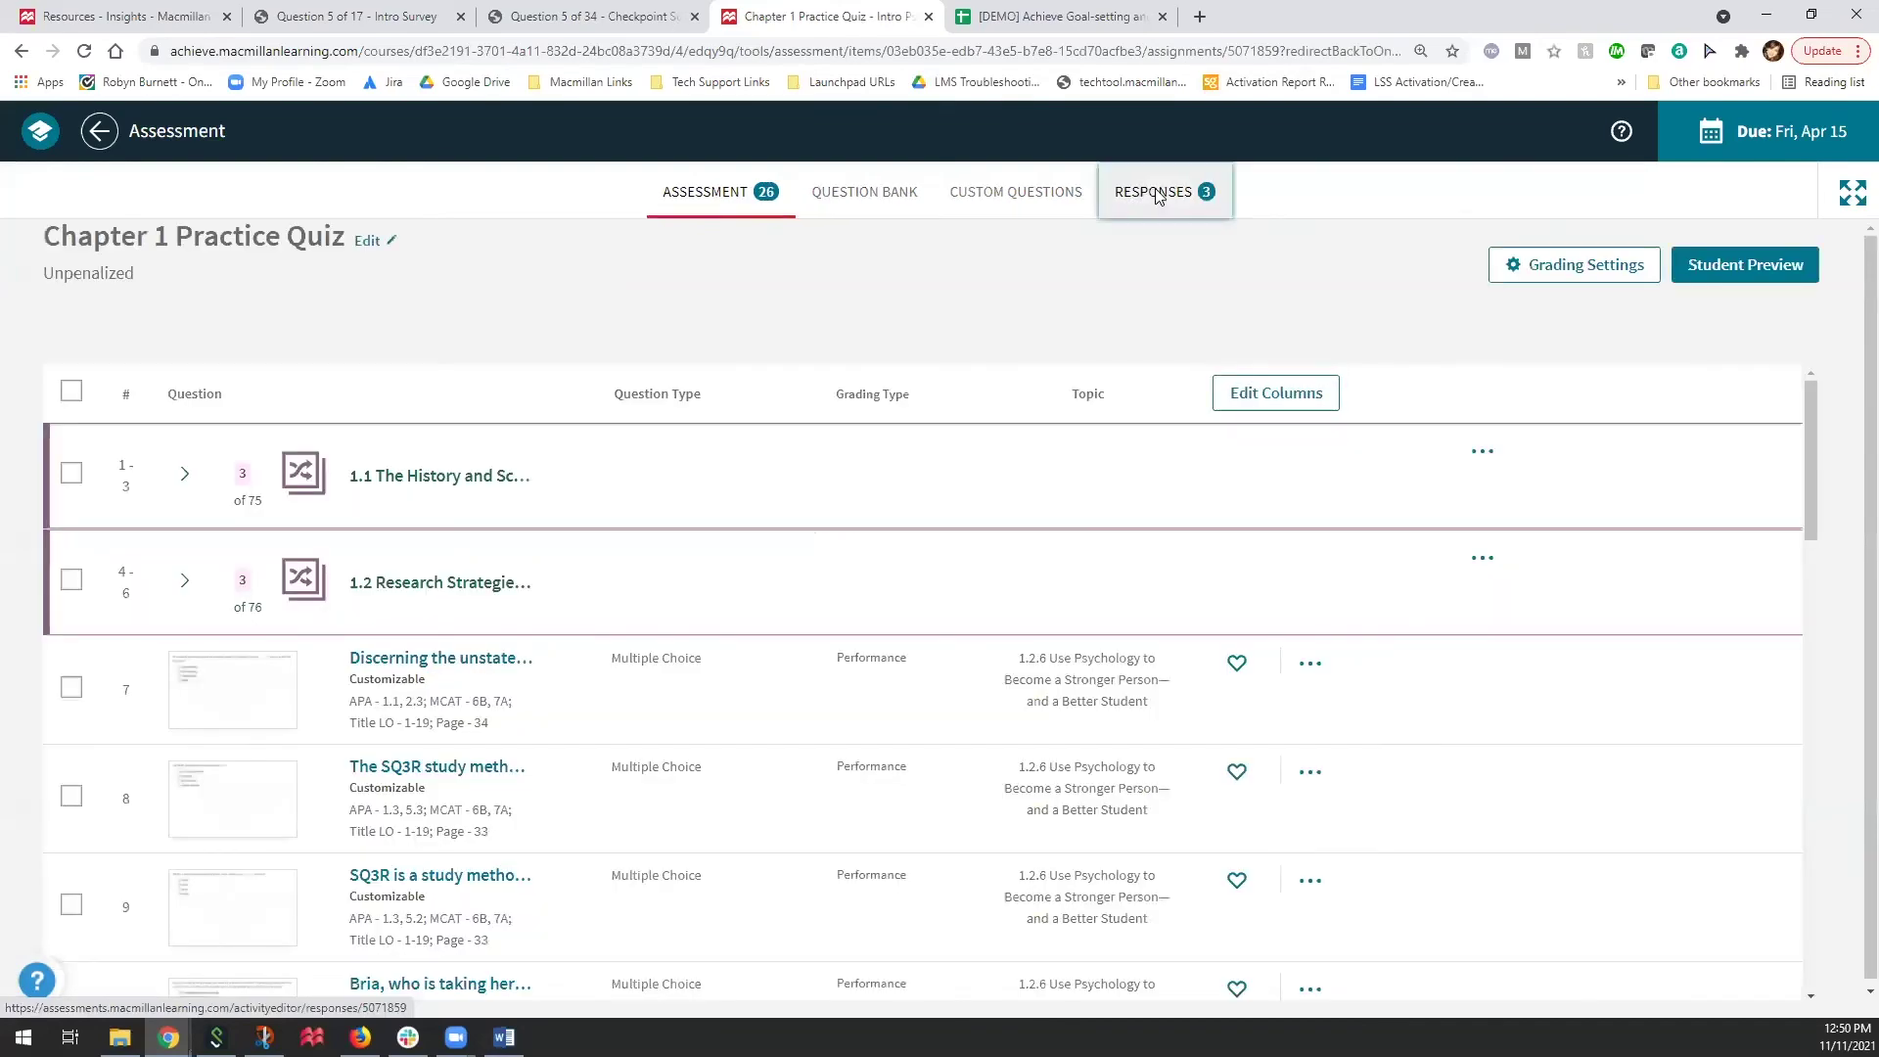
{"action": "left_click", "coordinate": [1157, 196]}
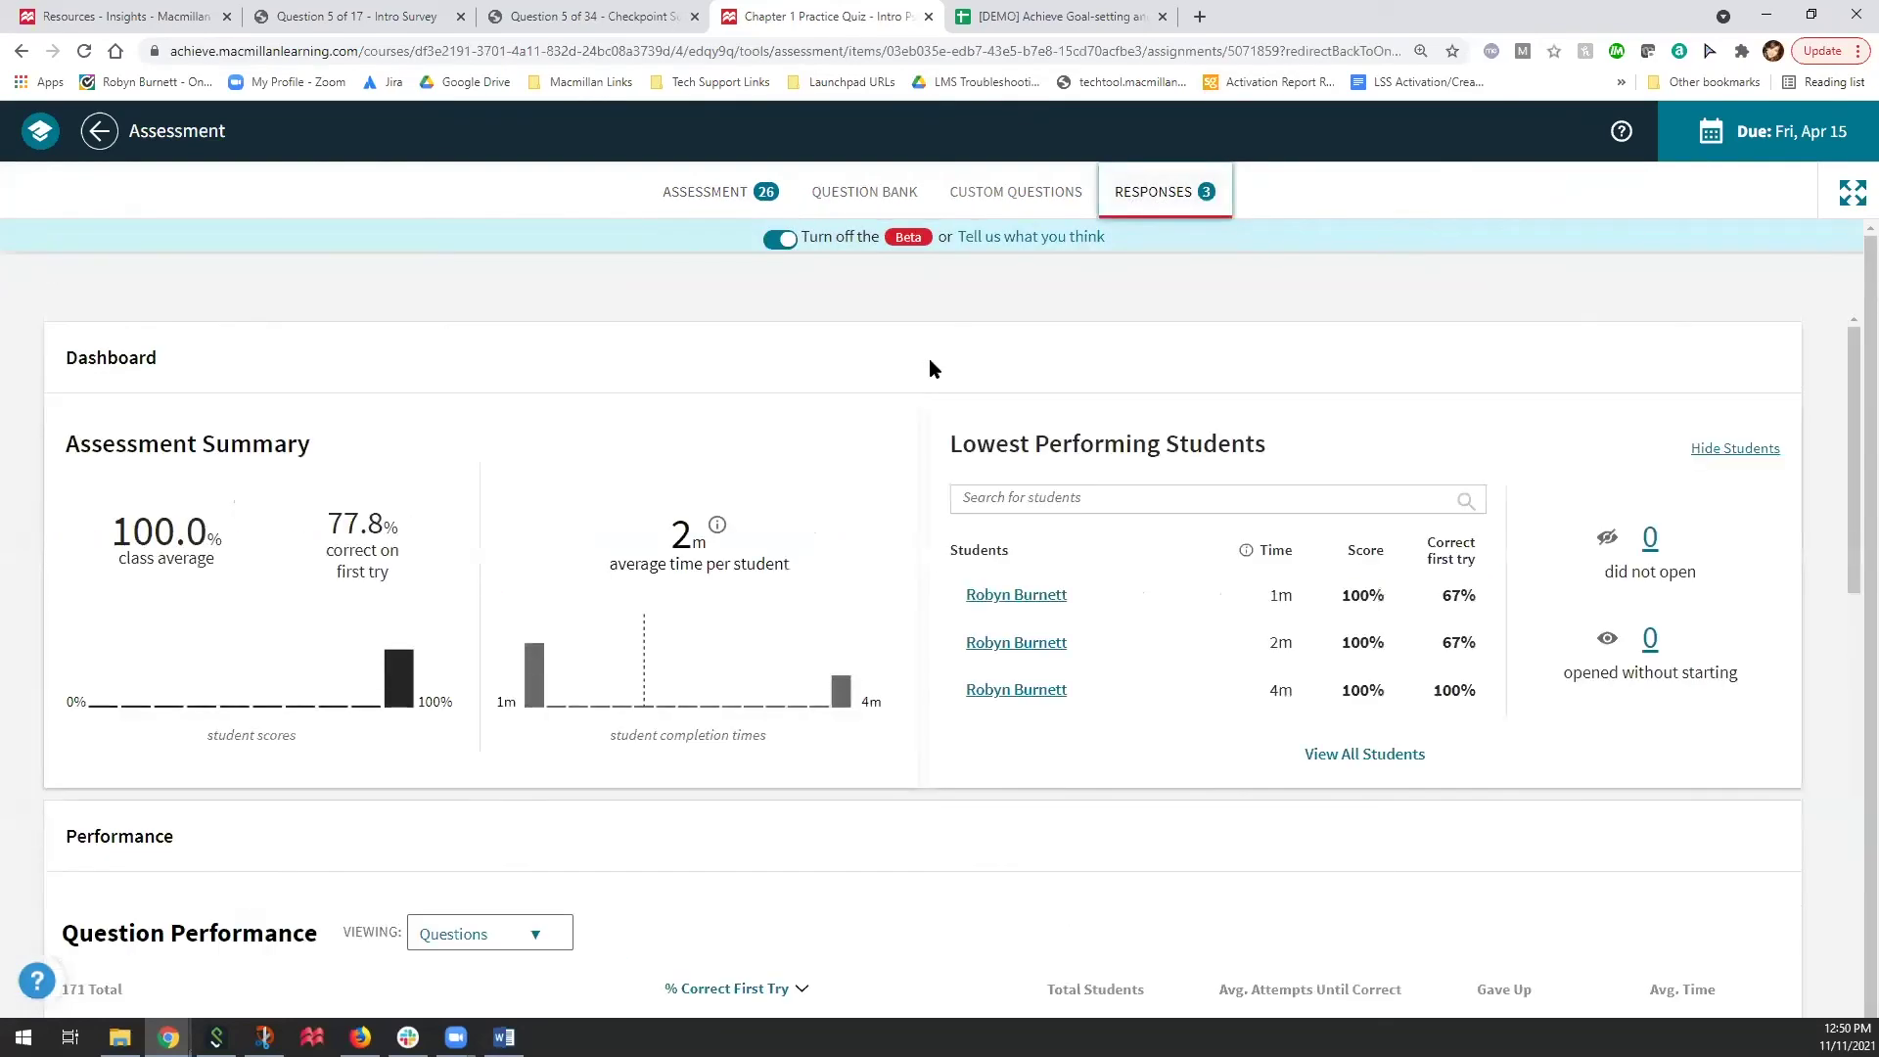
{"action": "scroll", "coordinate": [930, 360], "scroll_direction": "down", "scroll_amount": 1}
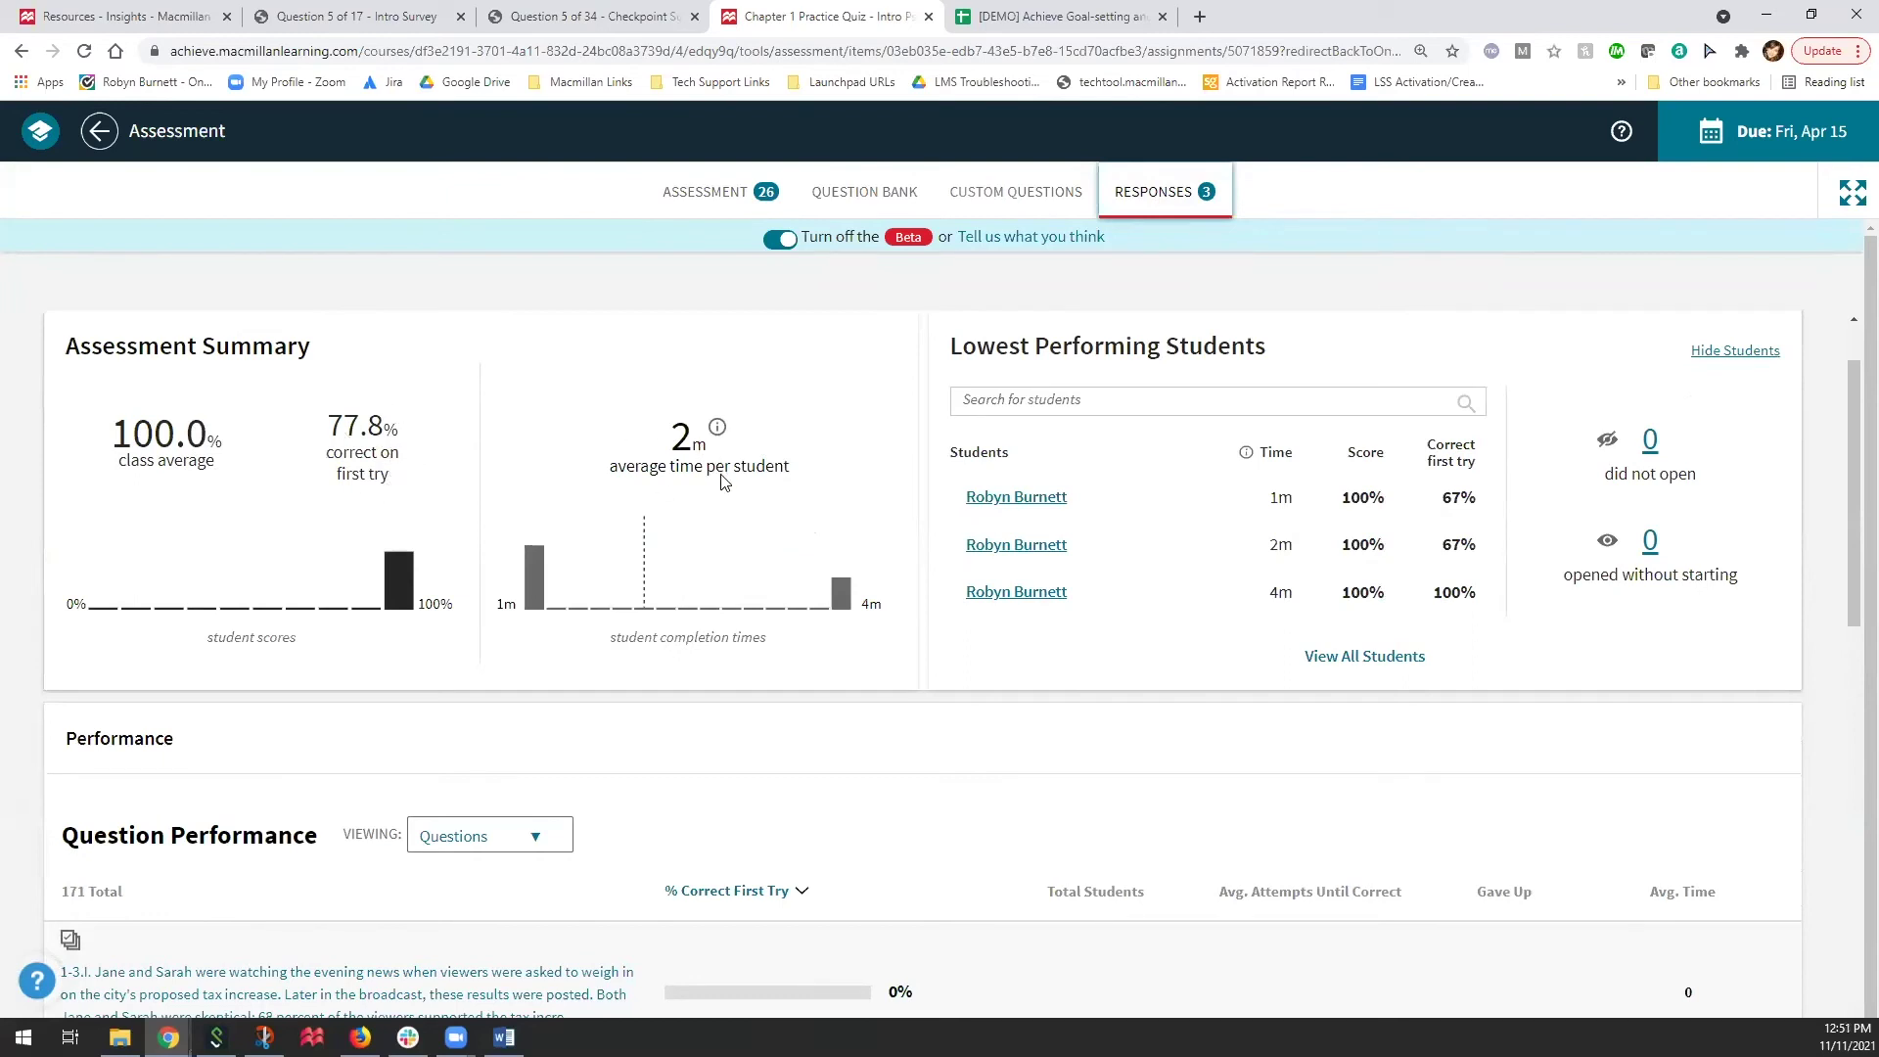
{"action": "scroll", "coordinate": [722, 481], "scroll_direction": "down", "scroll_amount": 3}
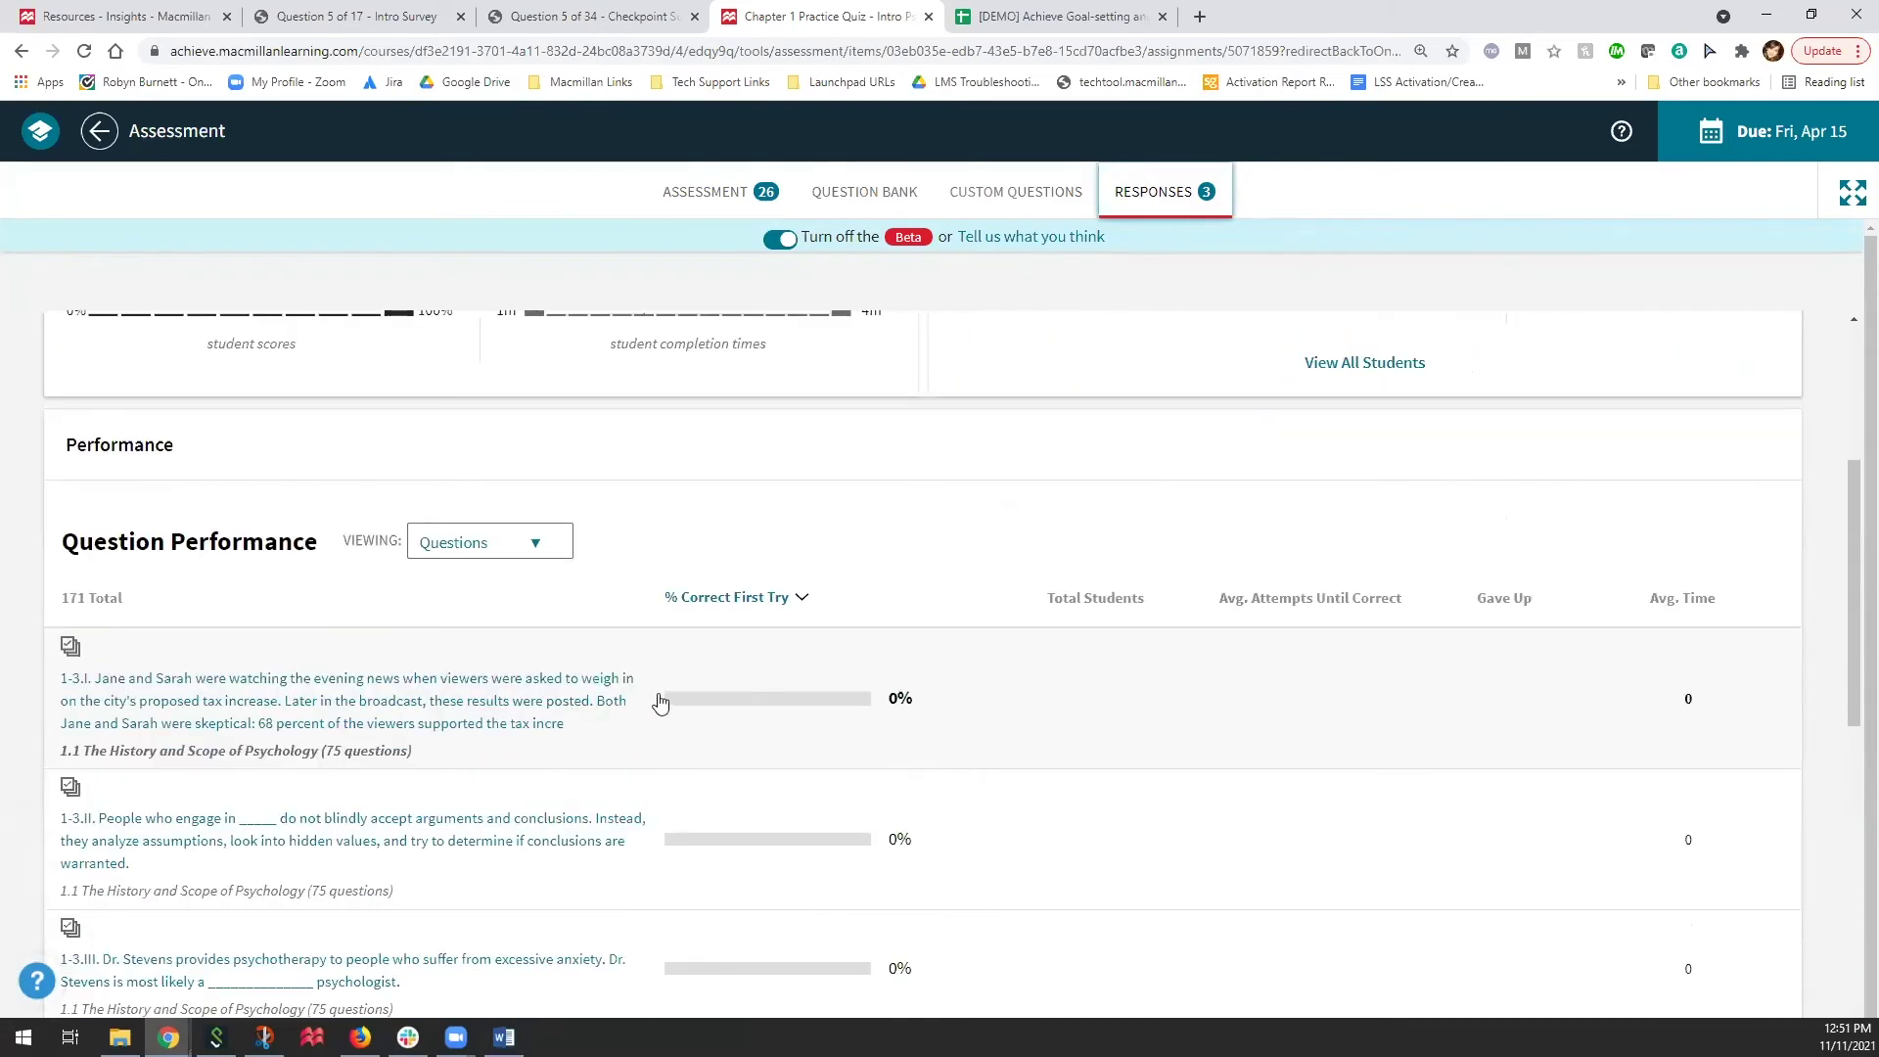
{"action": "scroll", "coordinate": [327, 583], "scroll_direction": "down", "scroll_amount": 3}
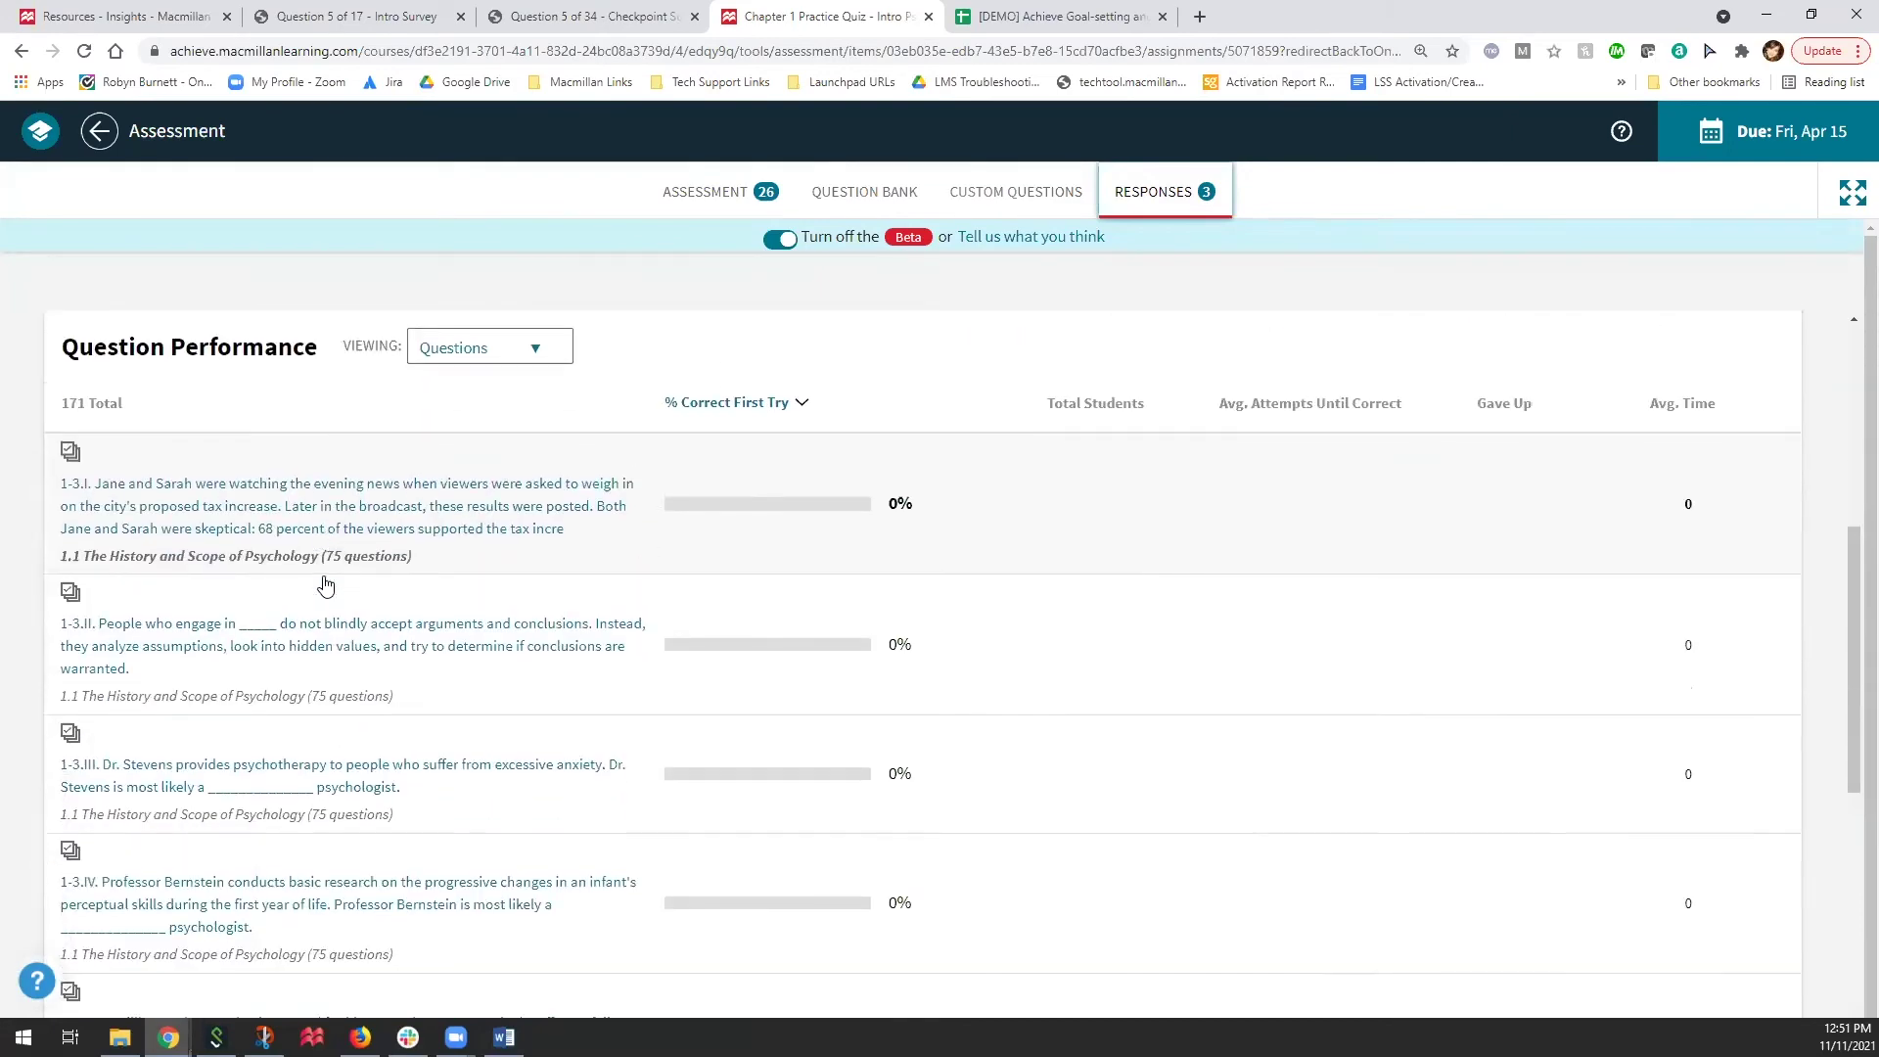
Step: Open the performance details of the quiz question about Jane and Sarah, and collapse the list of lowest performing questions
{"action": "right_click", "coordinate": [326, 584]}
{"action": "left_click", "coordinate": [696, 397]}
{"action": "left_click", "coordinate": [685, 409]}
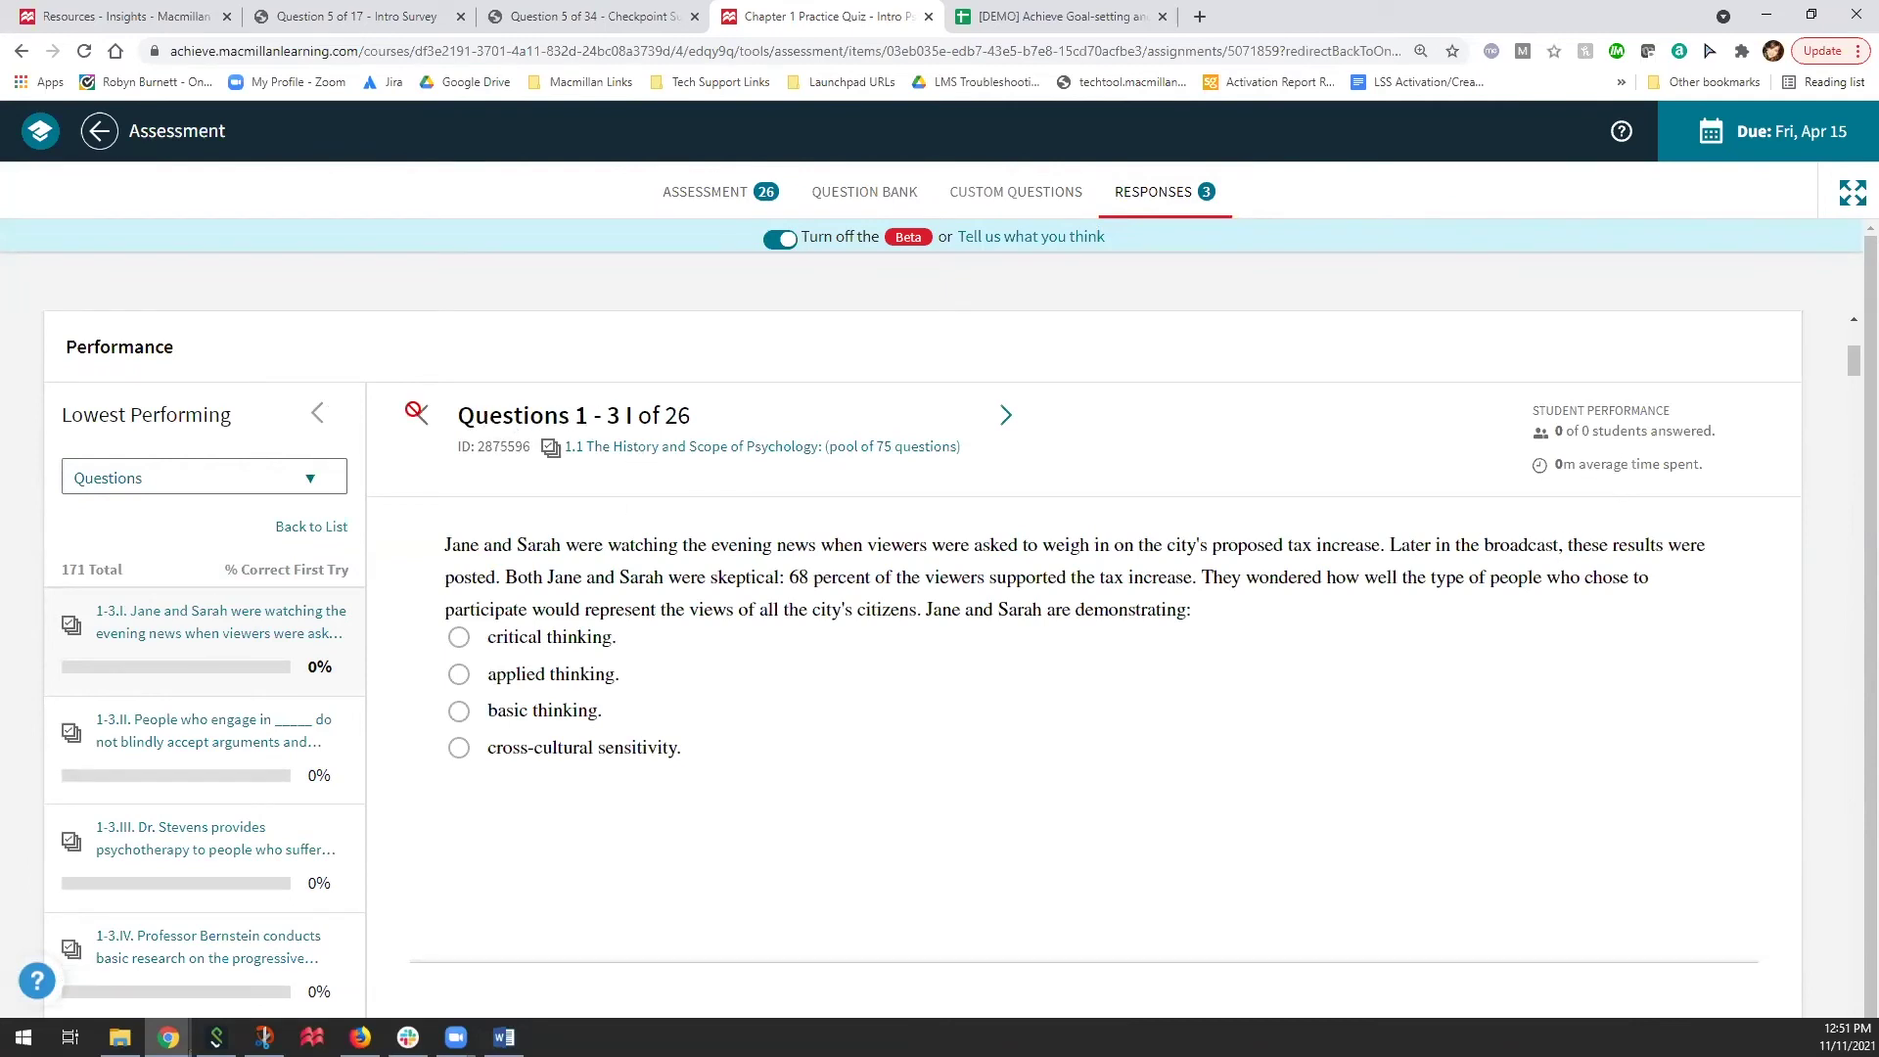
{"action": "left_click", "coordinate": [320, 415]}
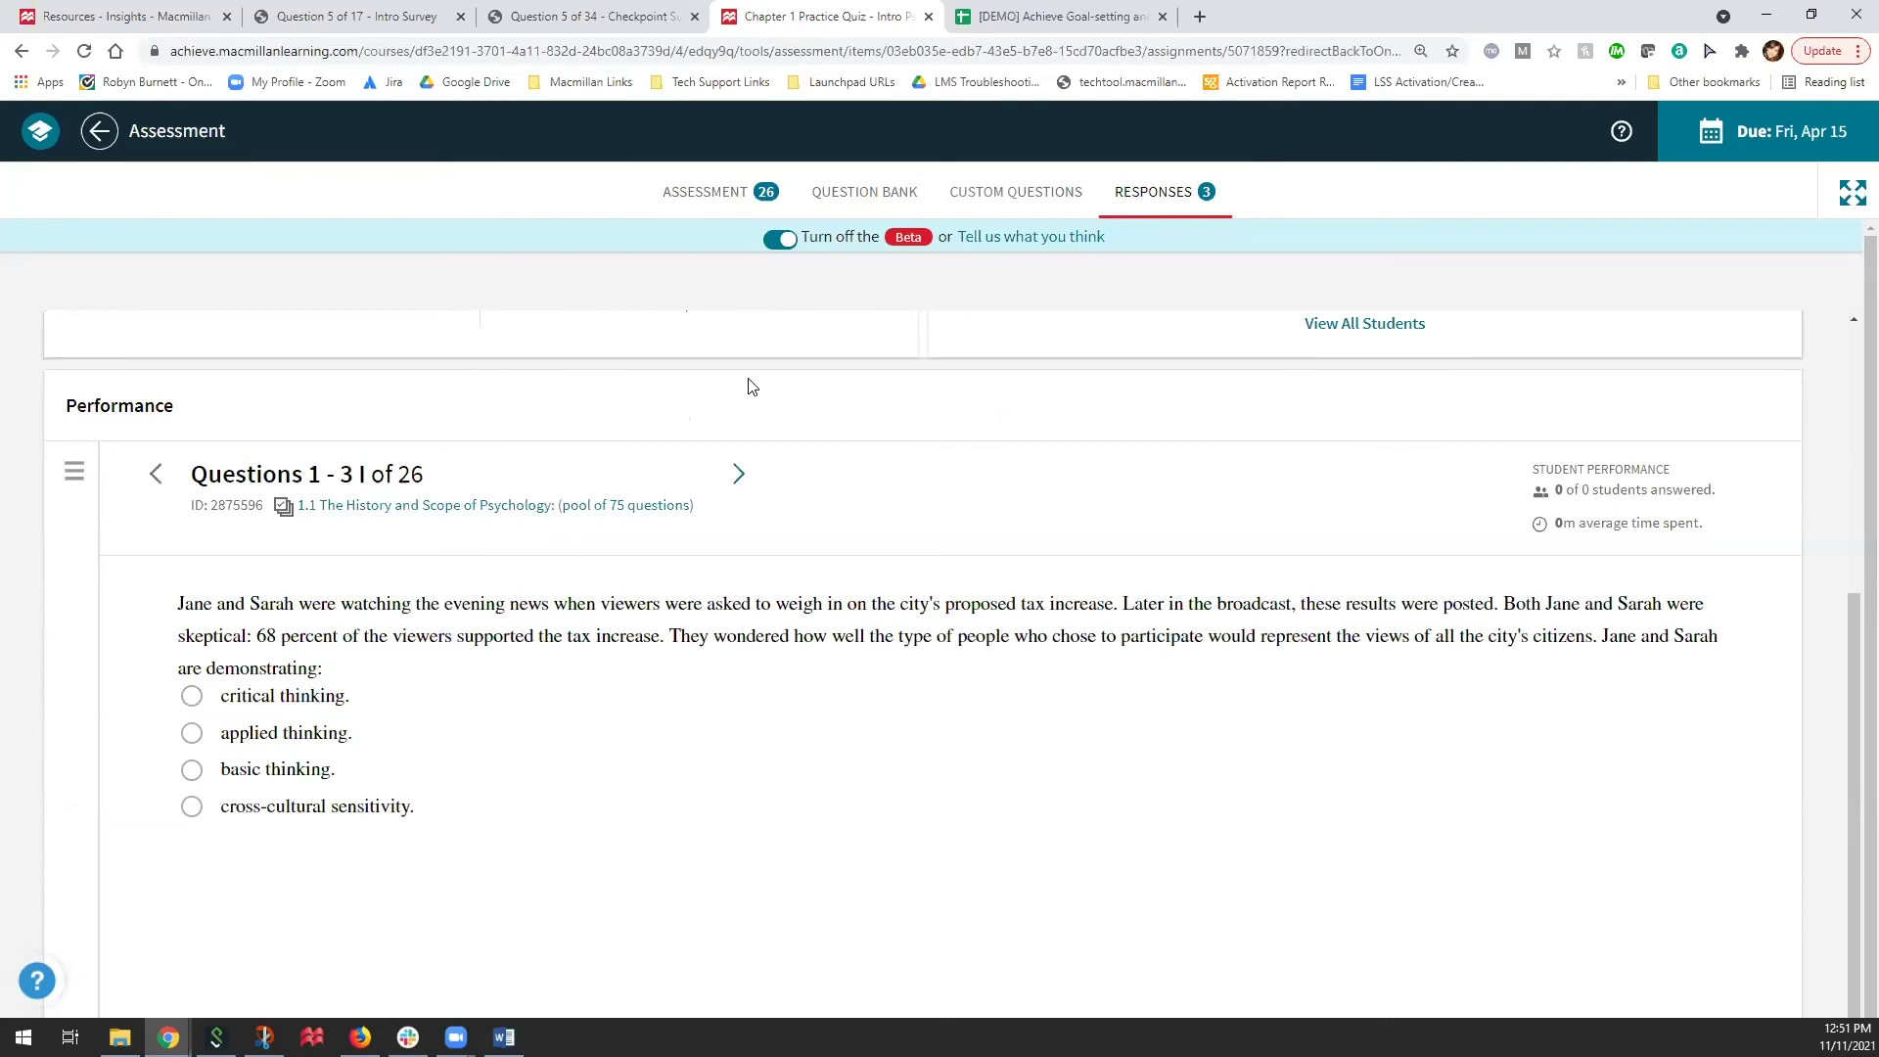
{"action": "scroll", "coordinate": [749, 382], "scroll_direction": "up", "scroll_amount": 3}
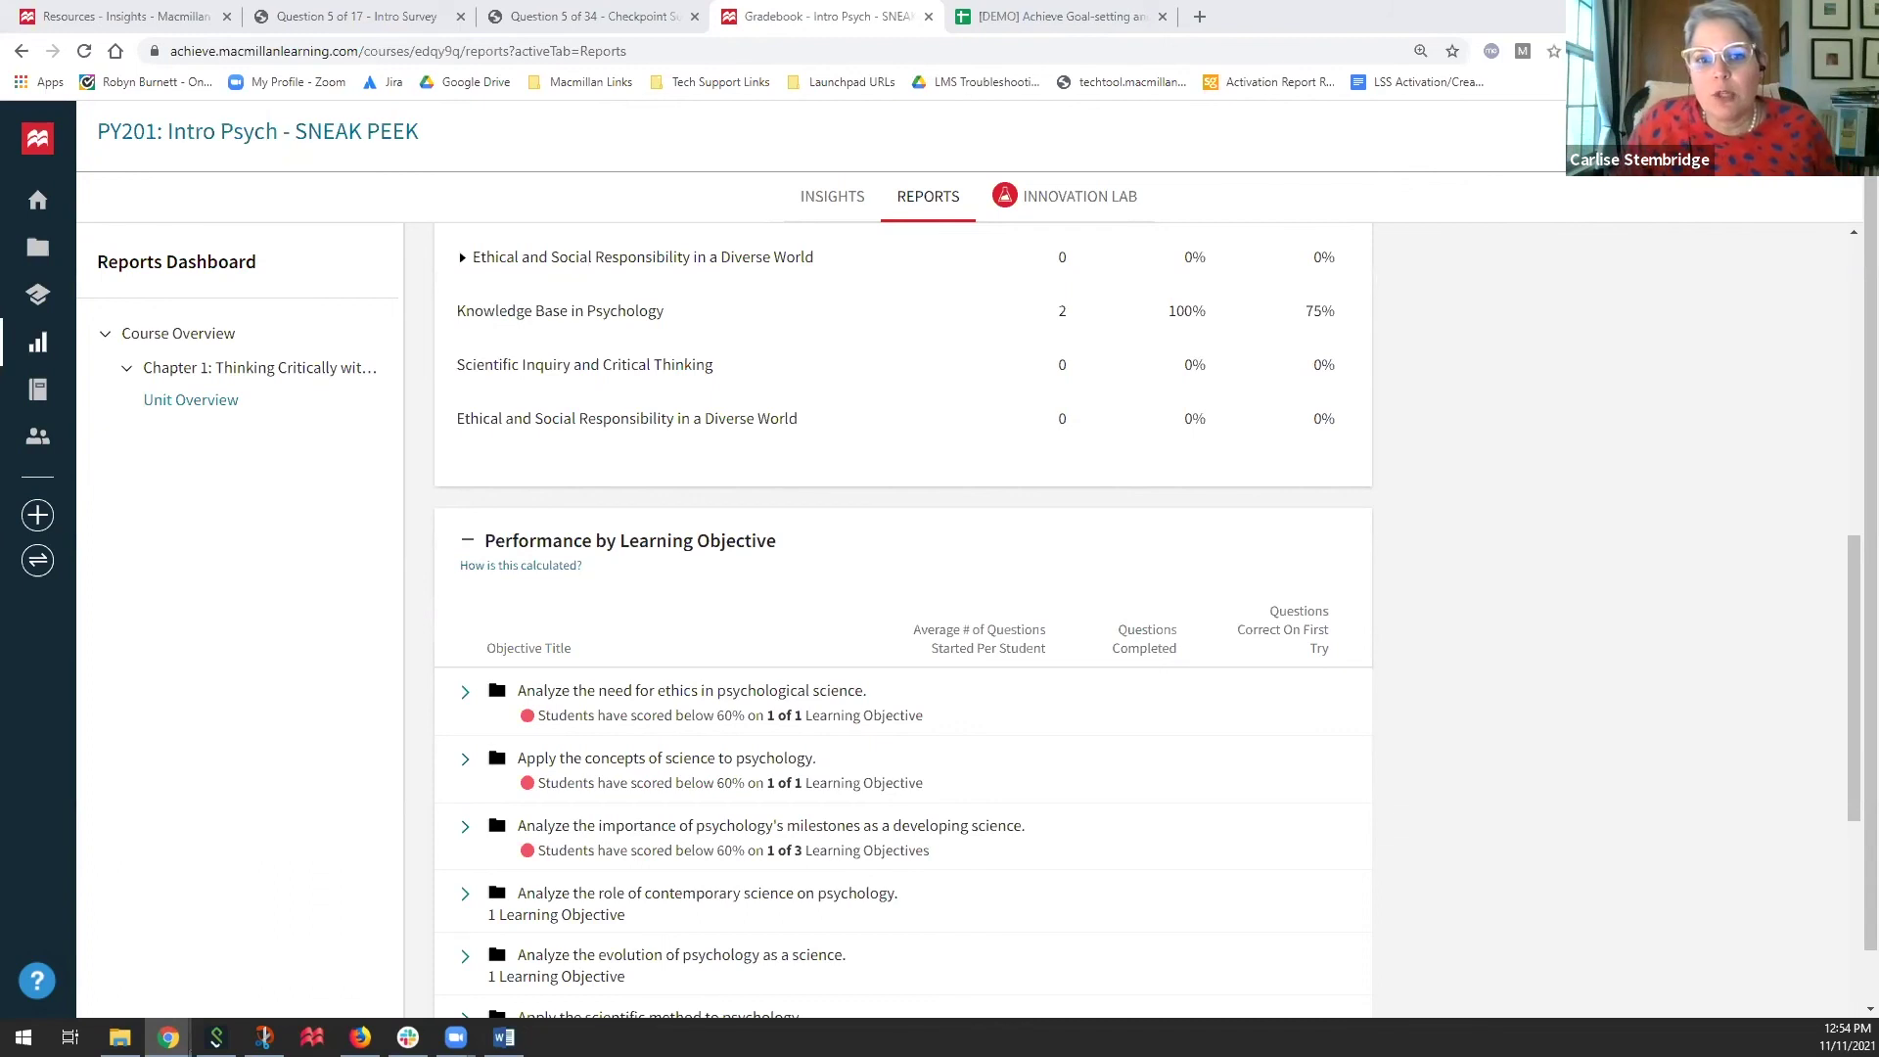
{"action": "key", "text": "alt+Tab"}
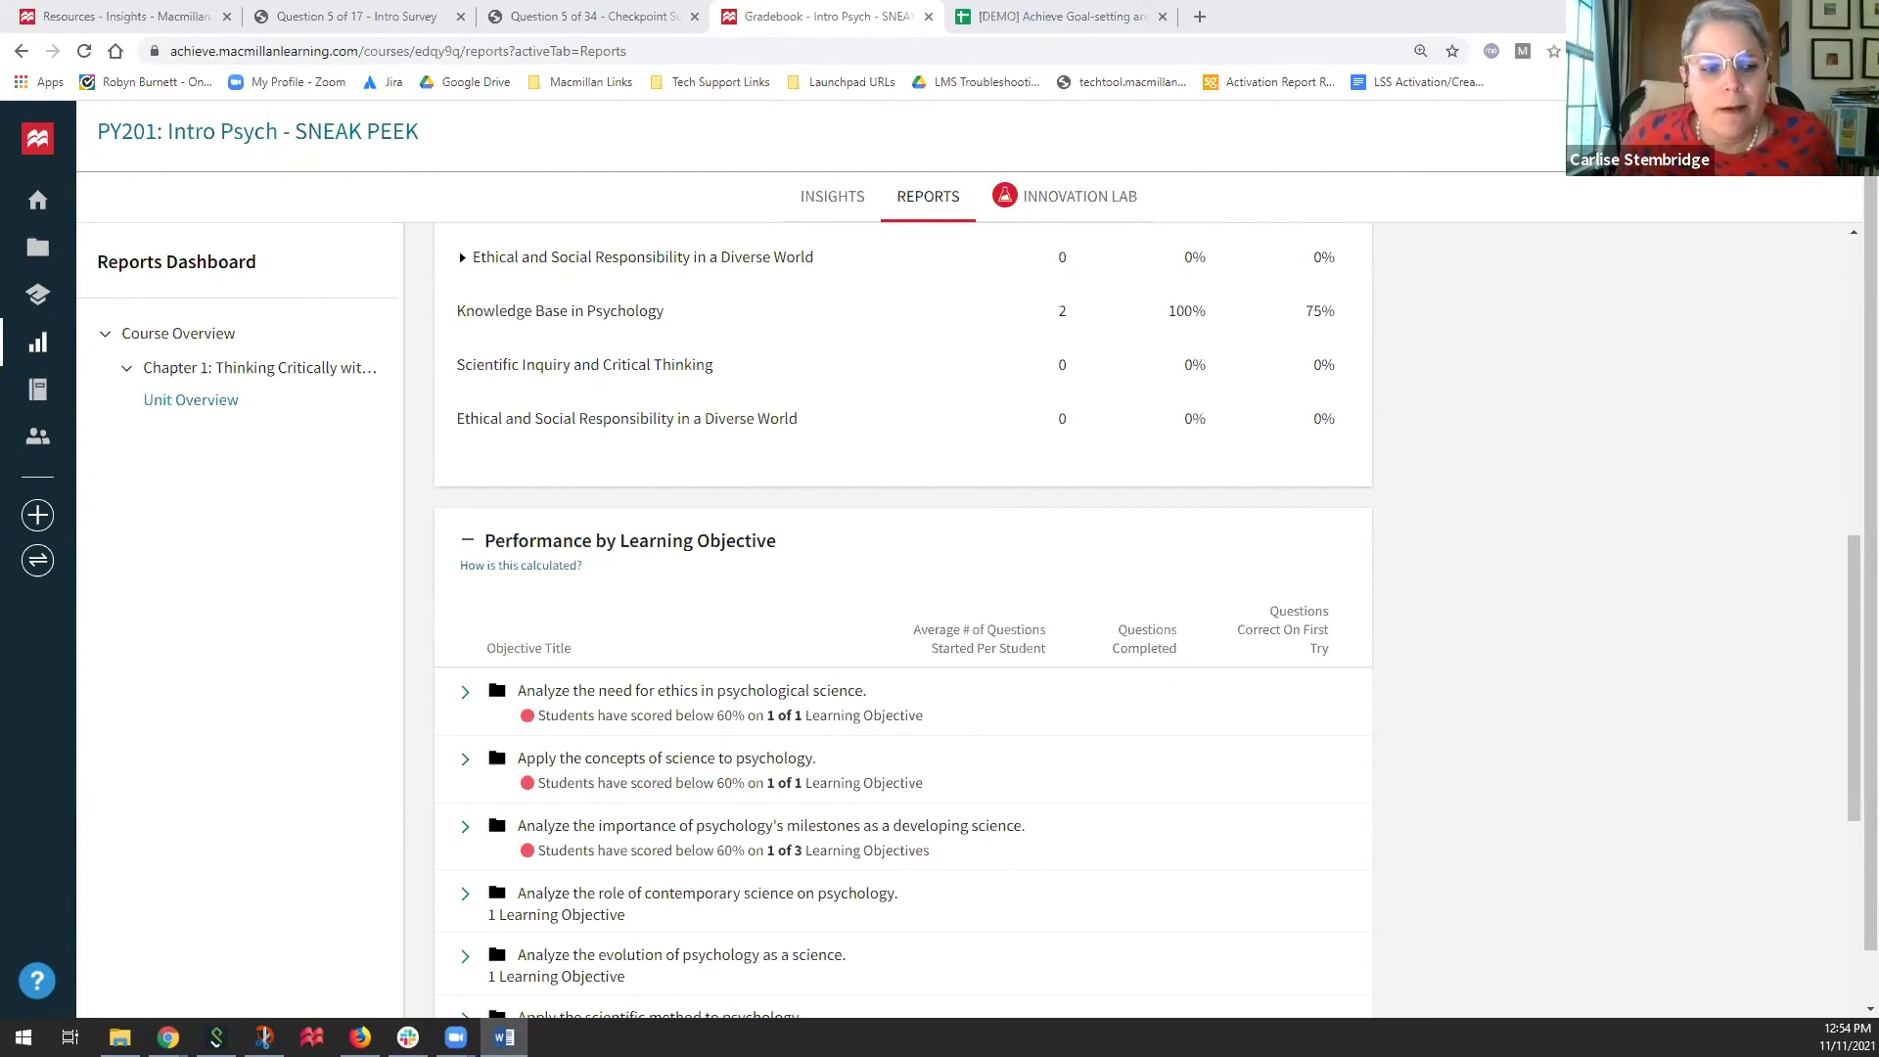
{"action": "key", "text": "alt+Tab"}
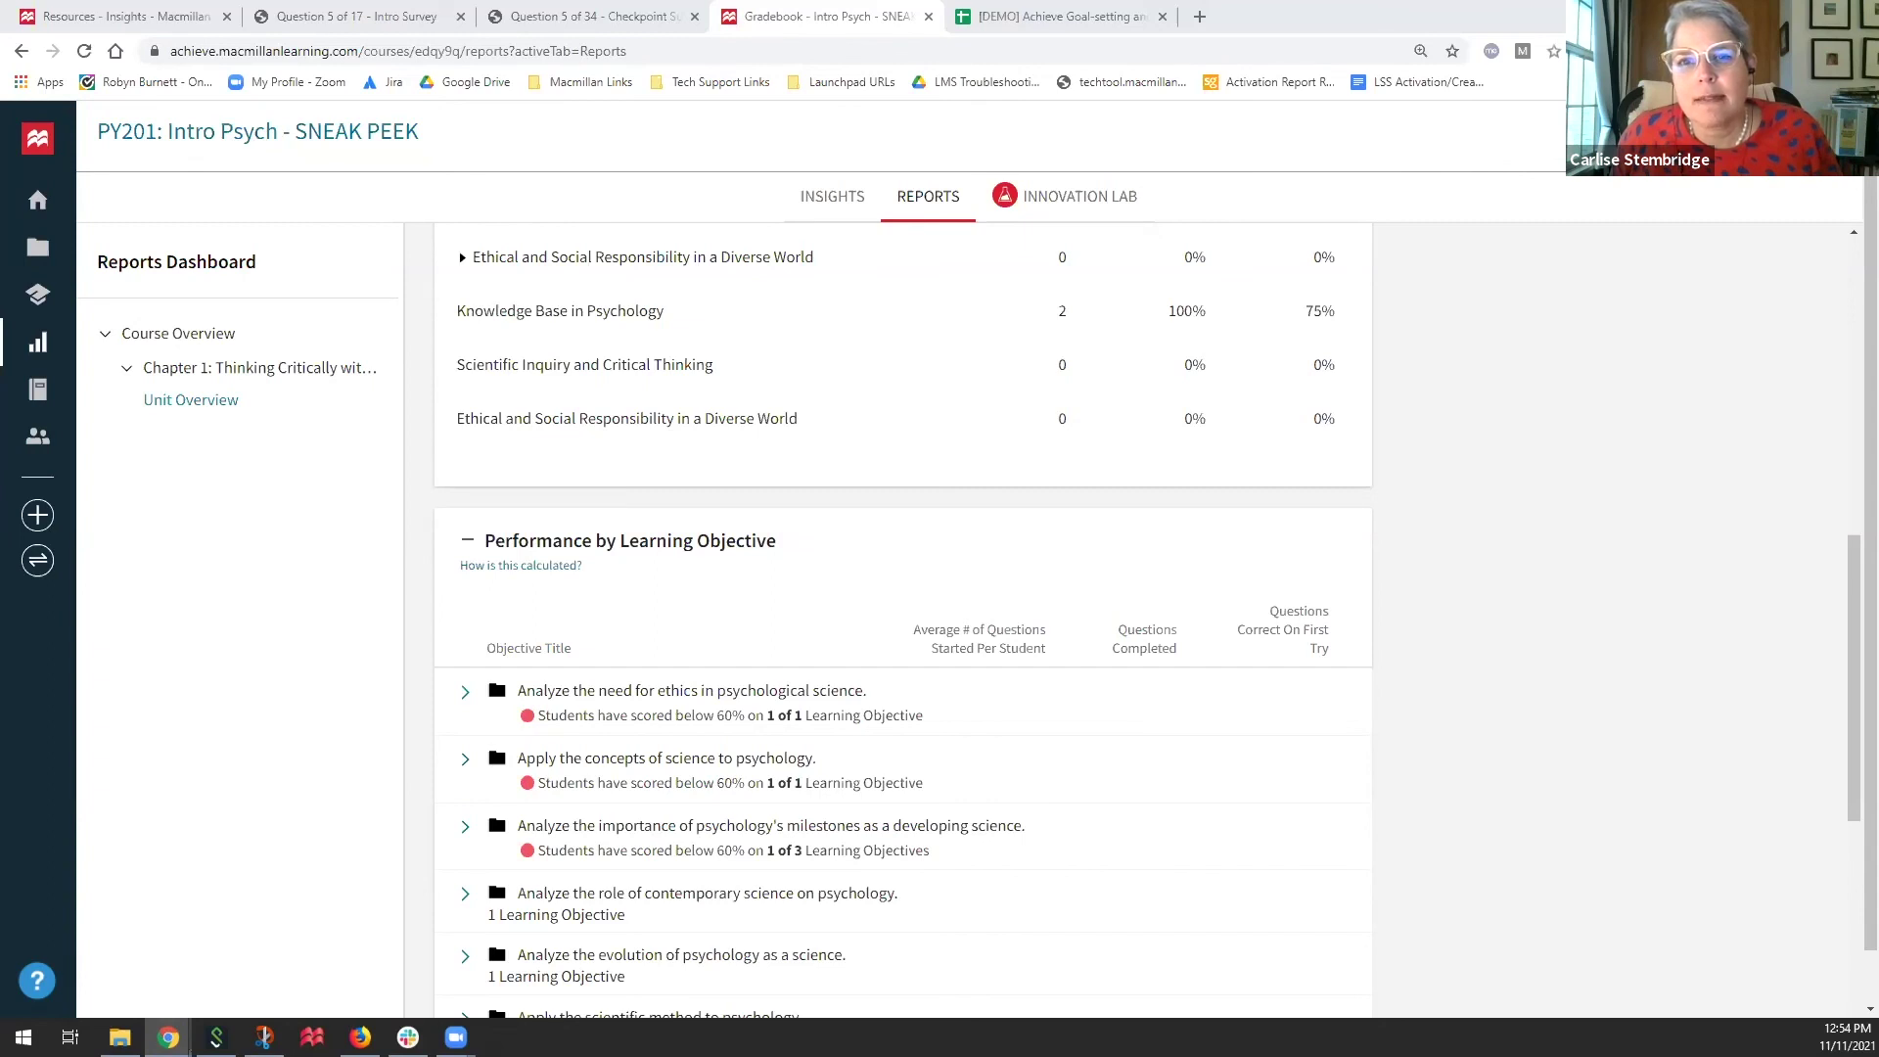
Step: Review the course overview report's performance by learning objective and by student, and return to its most active unit summary
{"action": "scroll", "coordinate": [902, 616], "scroll_direction": "down", "scroll_amount": 1}
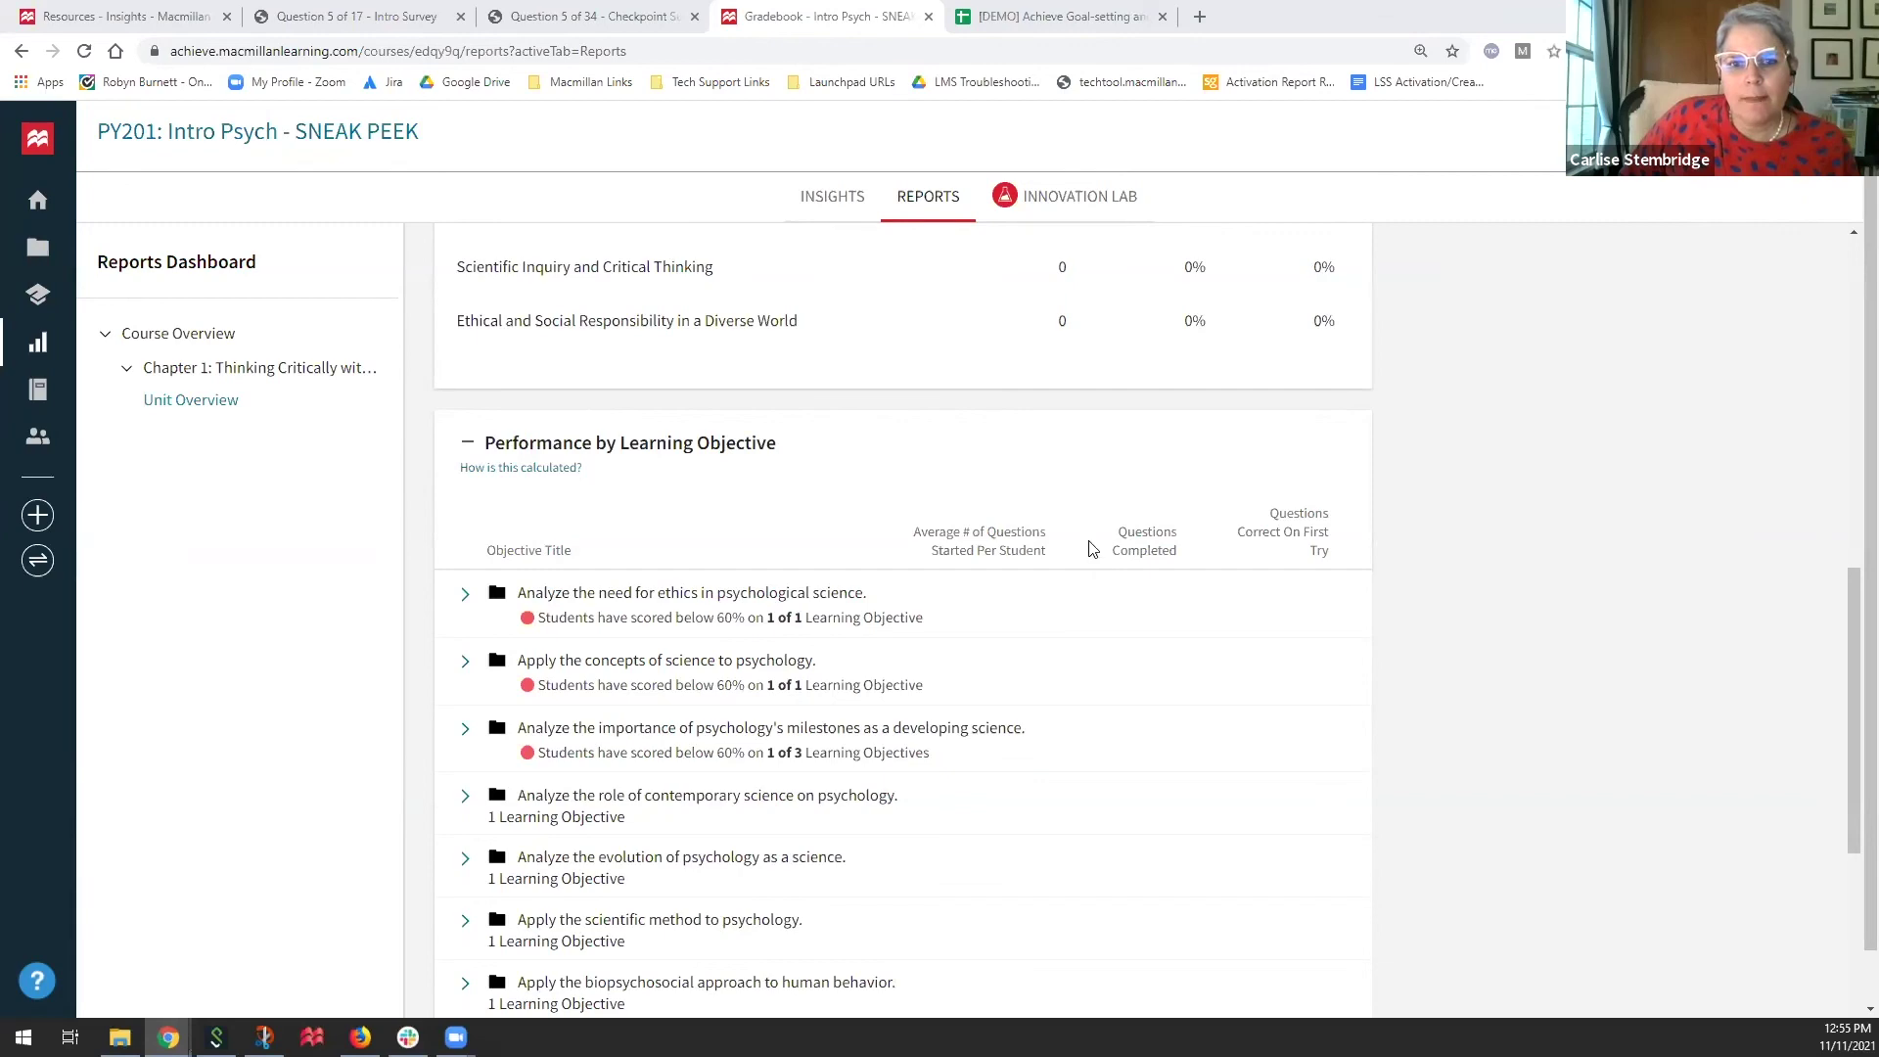
{"action": "scroll", "coordinate": [1092, 556], "scroll_direction": "down", "scroll_amount": 5}
{"action": "scroll", "coordinate": [1092, 550], "scroll_direction": "down", "scroll_amount": 1}
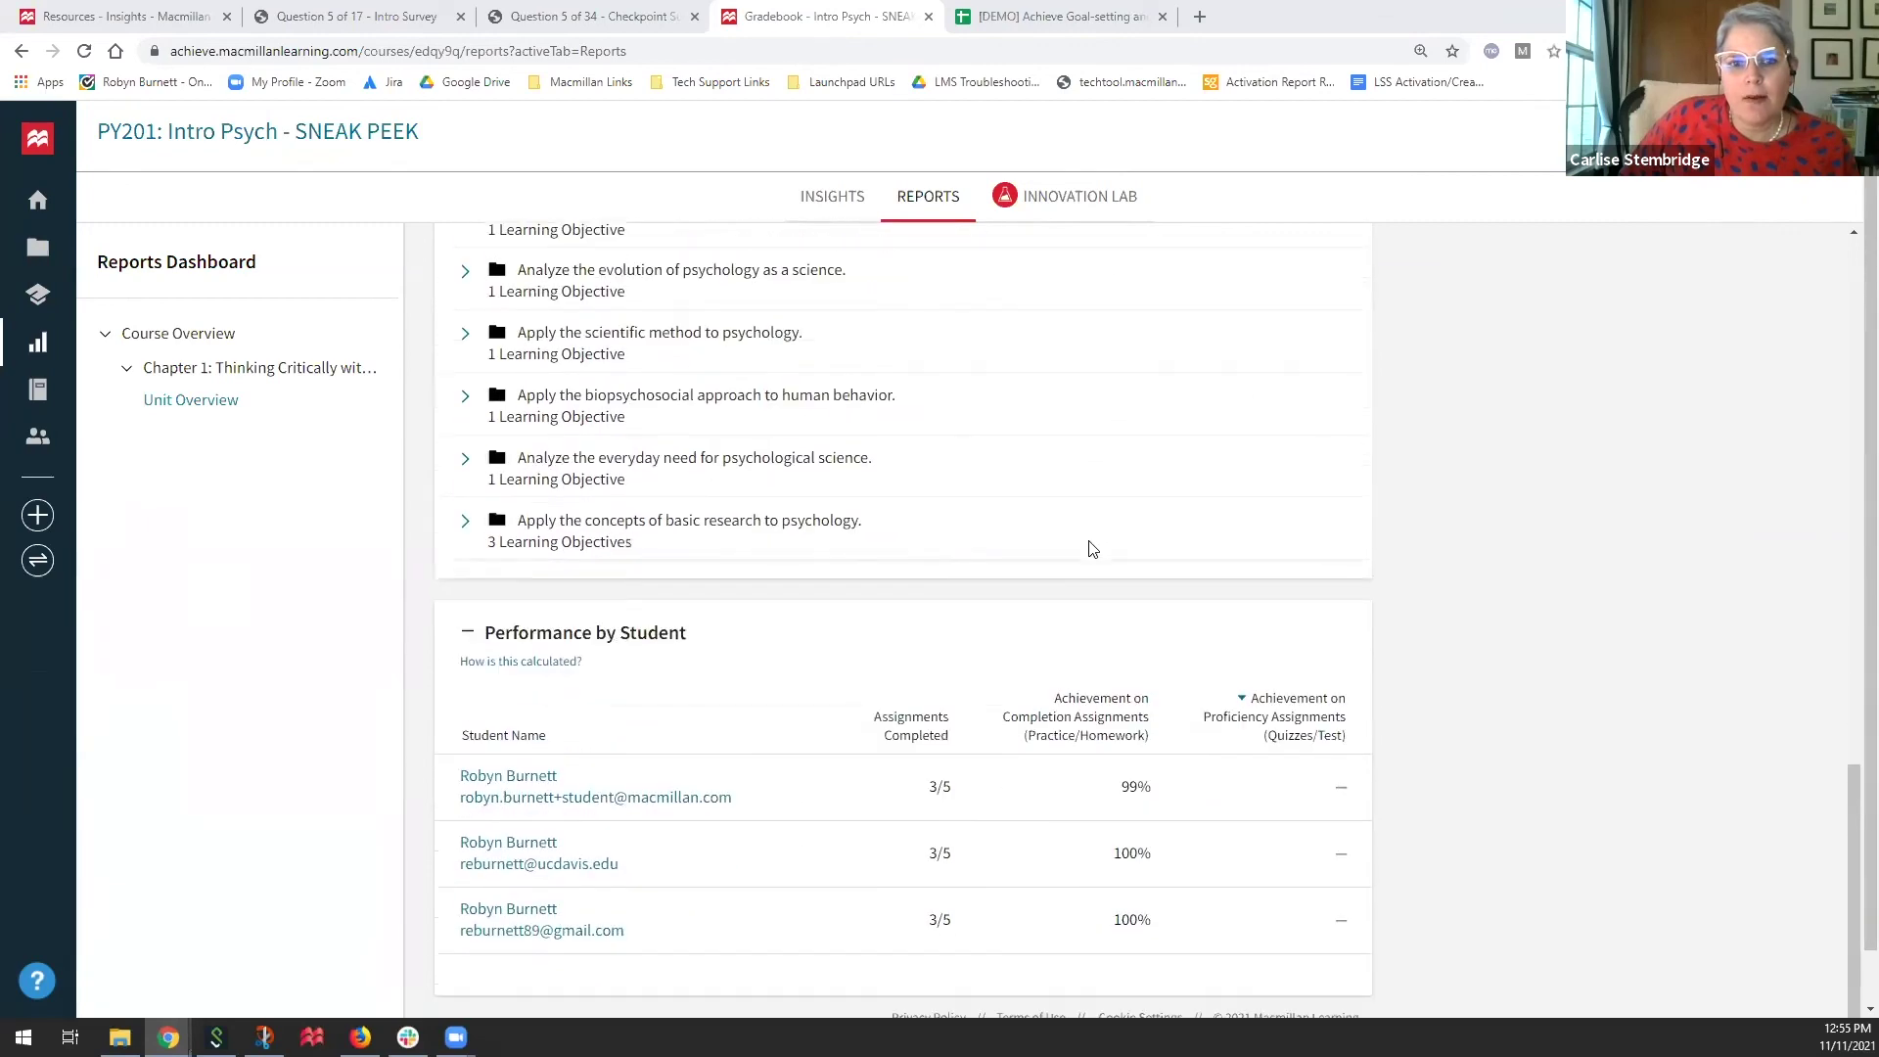
{"action": "scroll", "coordinate": [1092, 548], "scroll_direction": "down", "scroll_amount": 1}
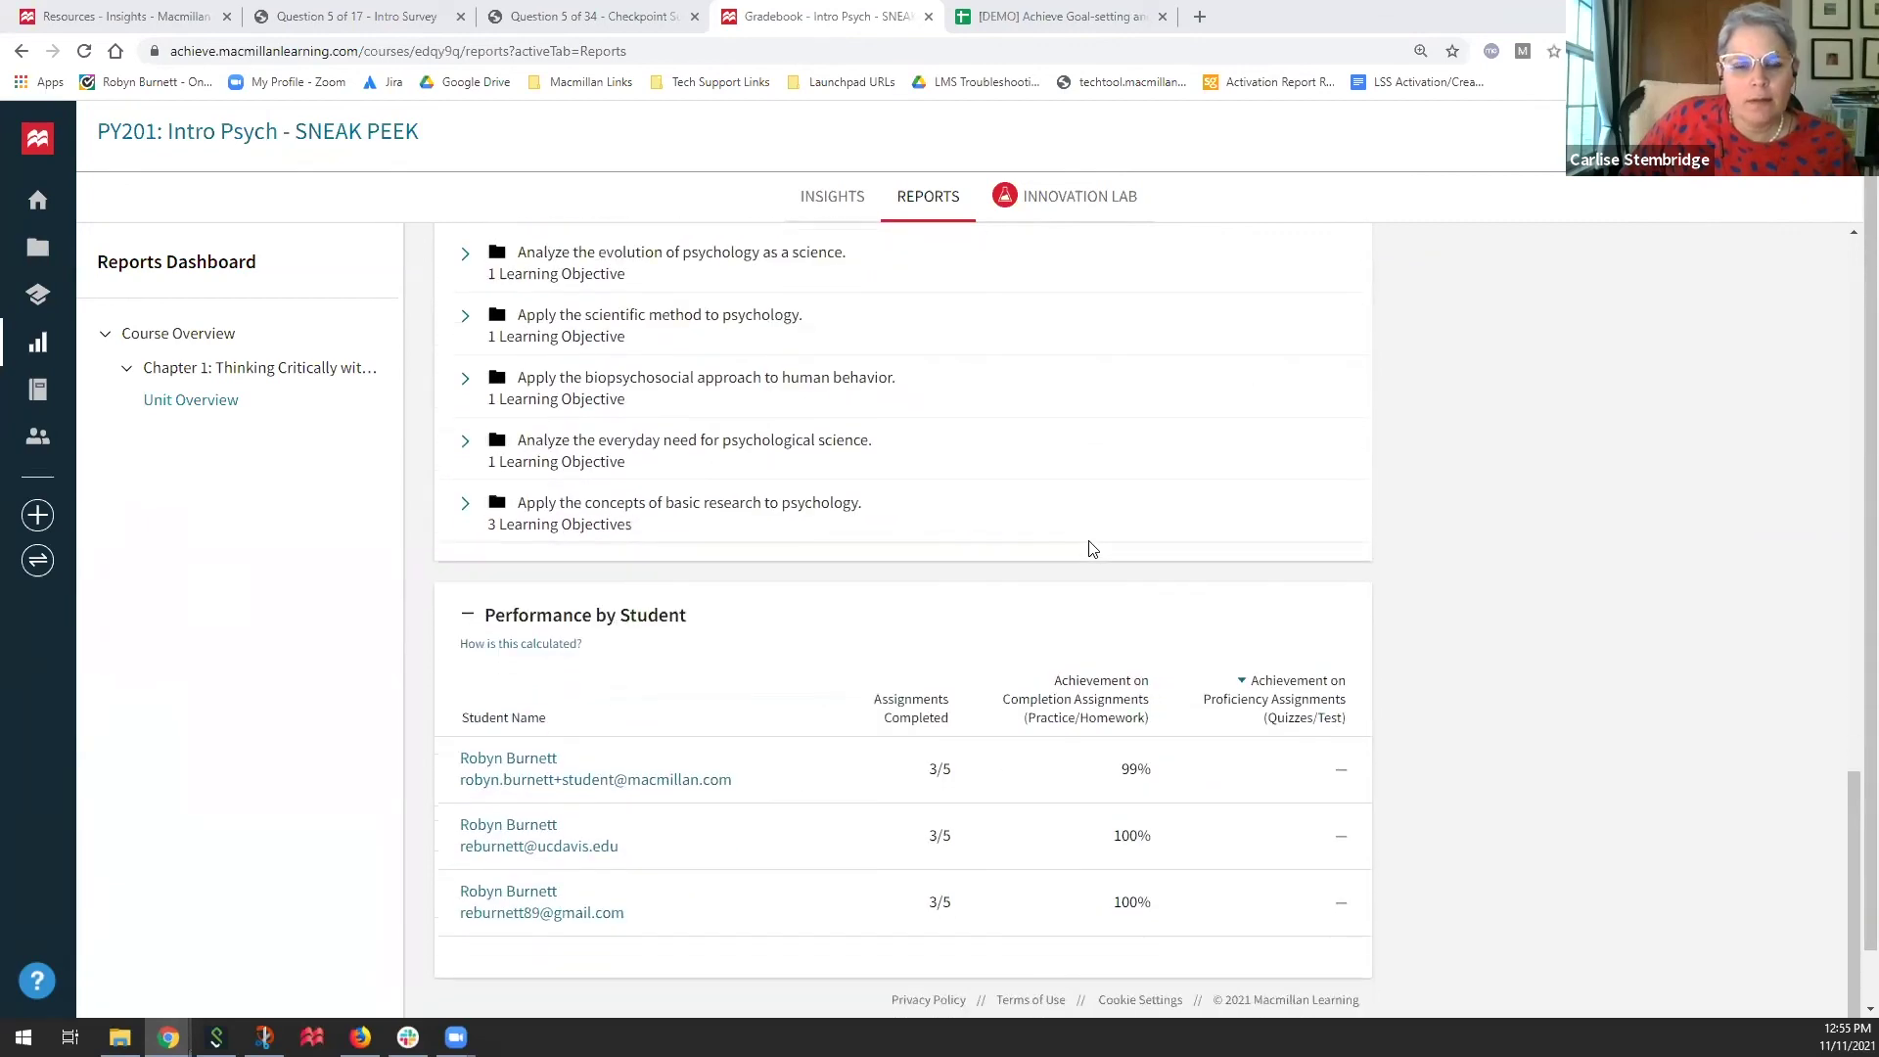
{"action": "scroll", "coordinate": [1092, 548], "scroll_direction": "up", "scroll_amount": 5}
{"action": "scroll", "coordinate": [1092, 548], "scroll_direction": "up", "scroll_amount": 12}
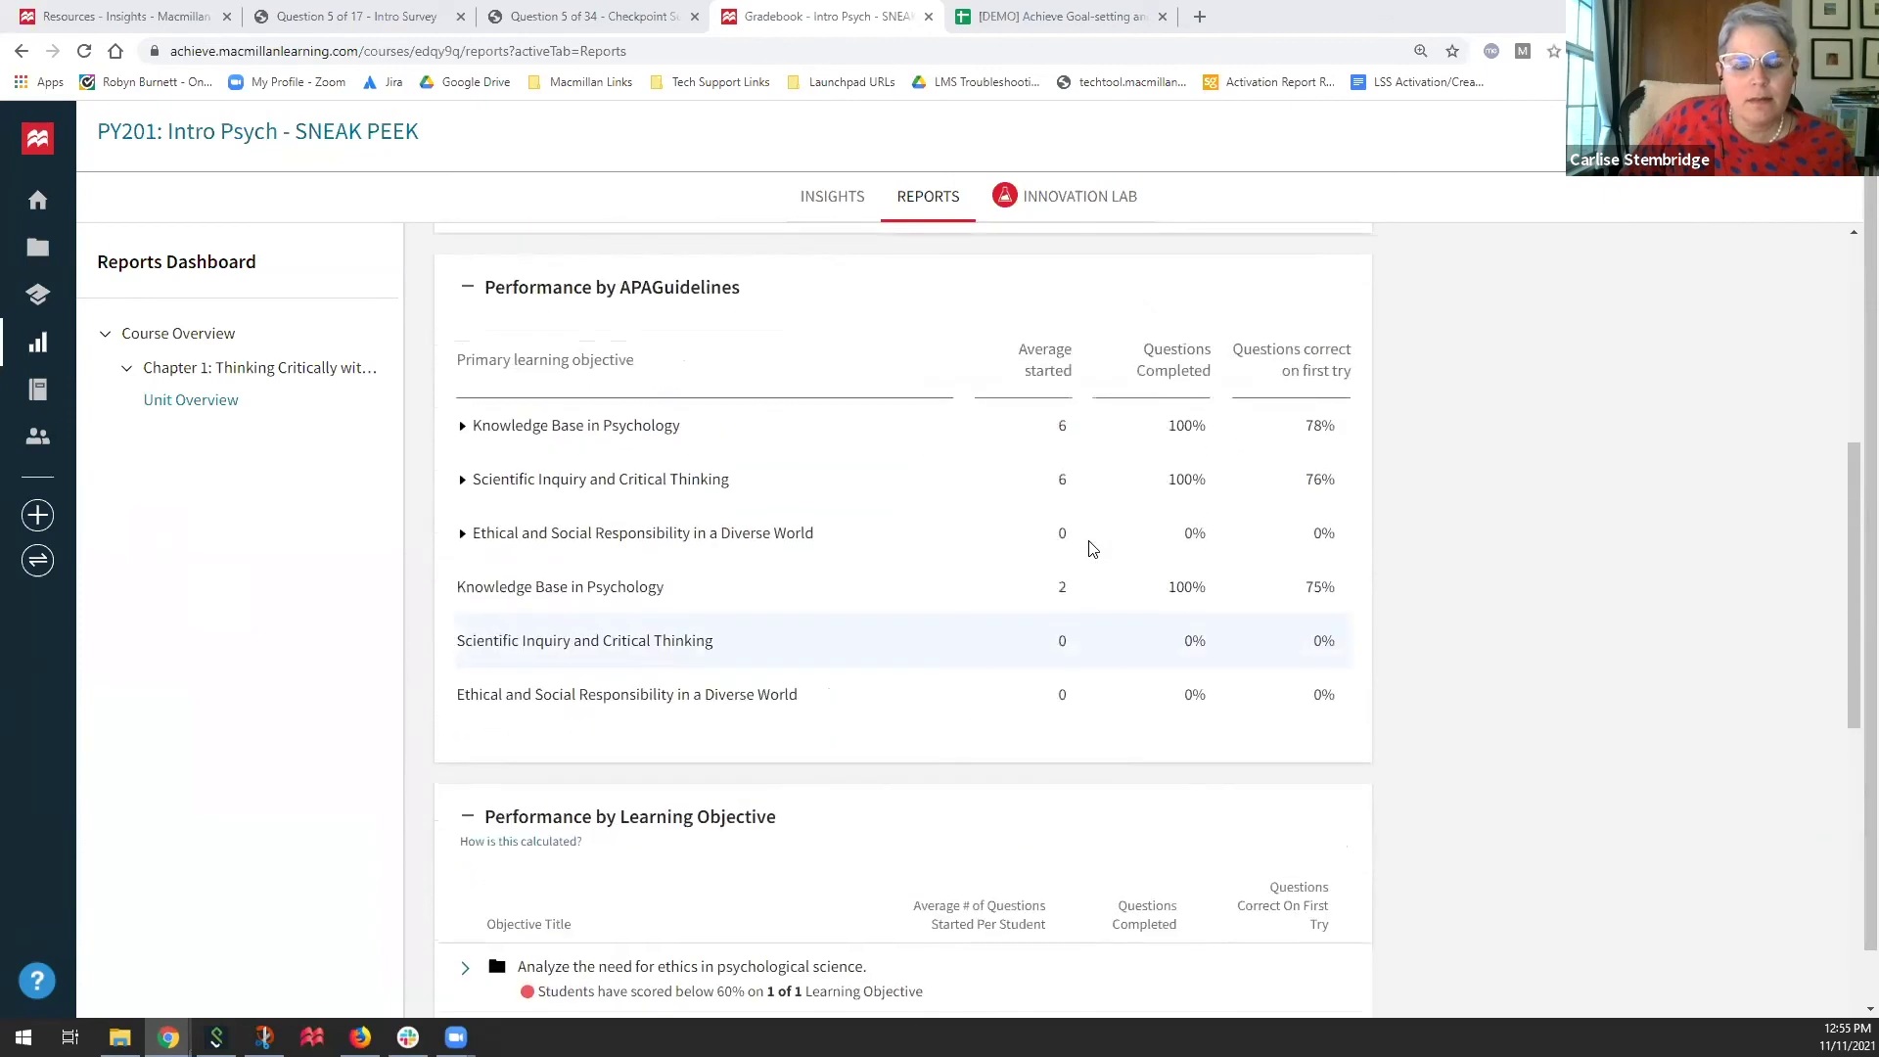
Step: Open the unit report for Chapter 1: Thinking Critically with Psychological Science and look through its performance sections down to the student results
{"action": "left_click", "coordinate": [976, 545]}
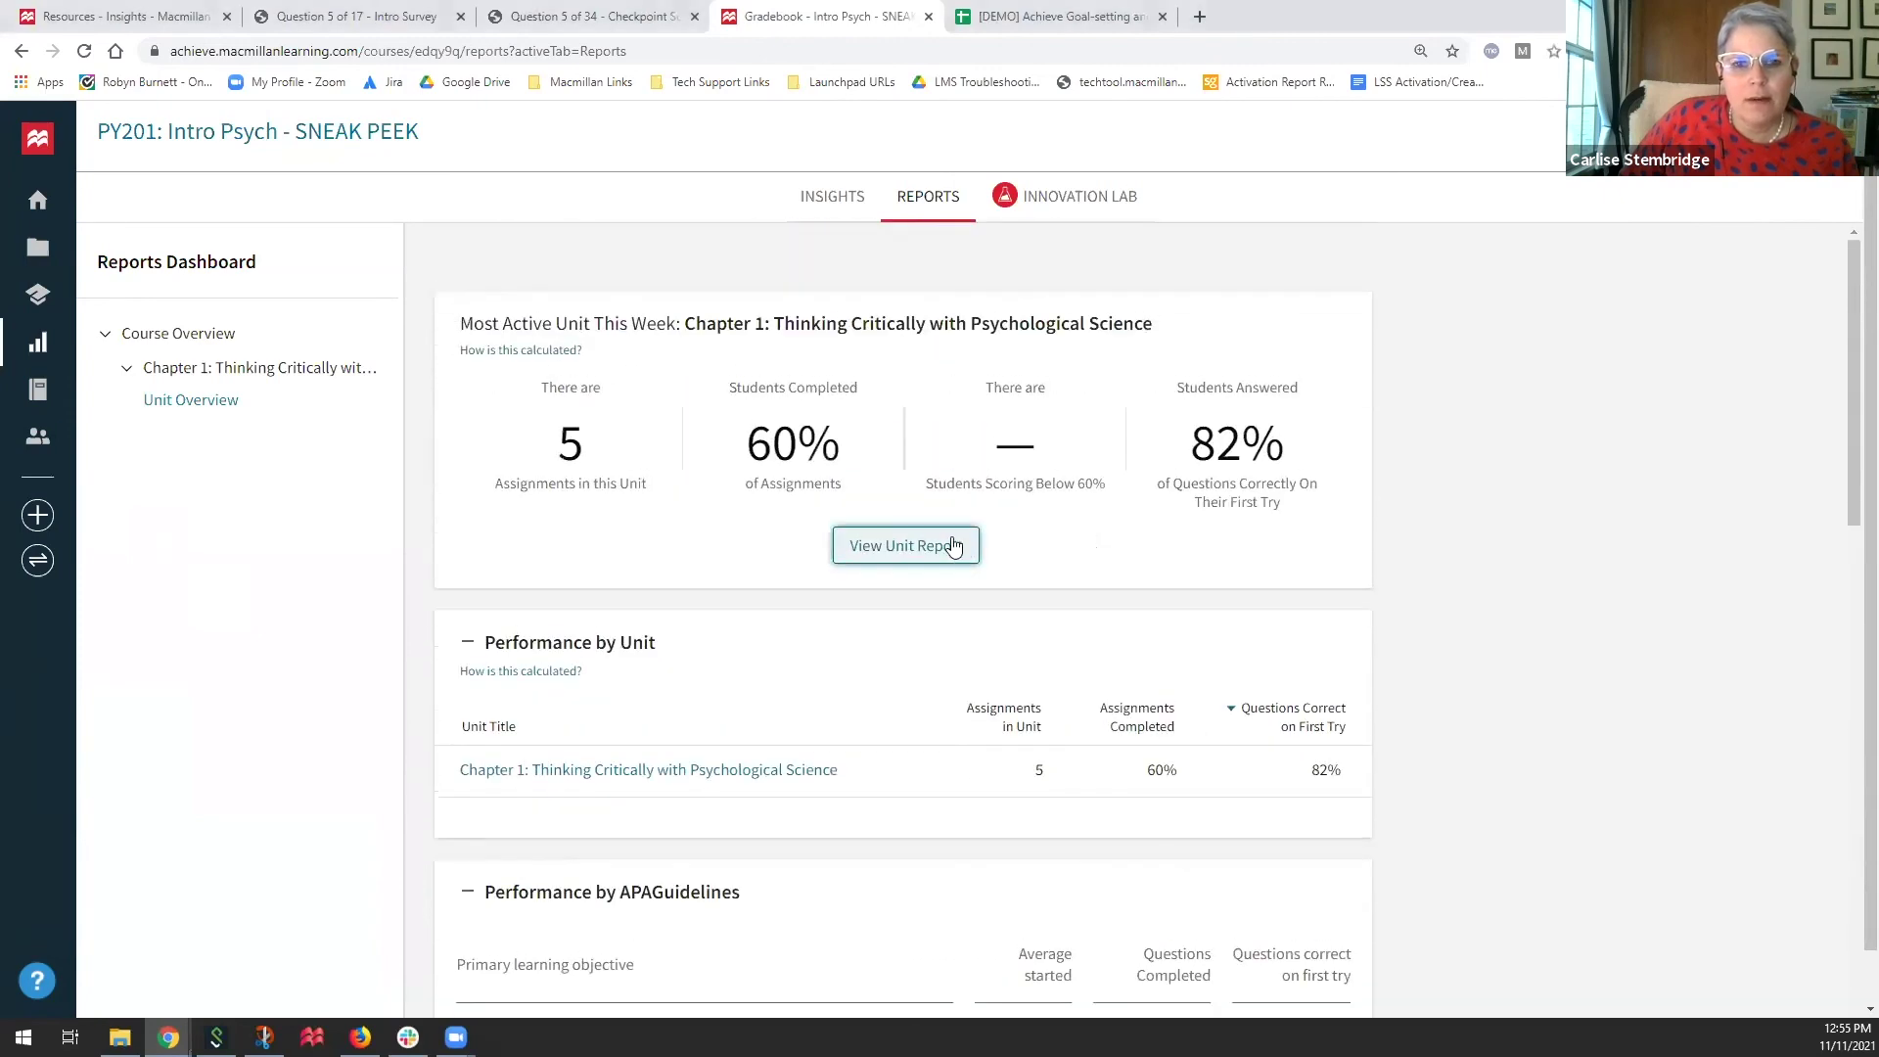
{"action": "scroll", "coordinate": [1126, 504], "scroll_direction": "down", "scroll_amount": 20}
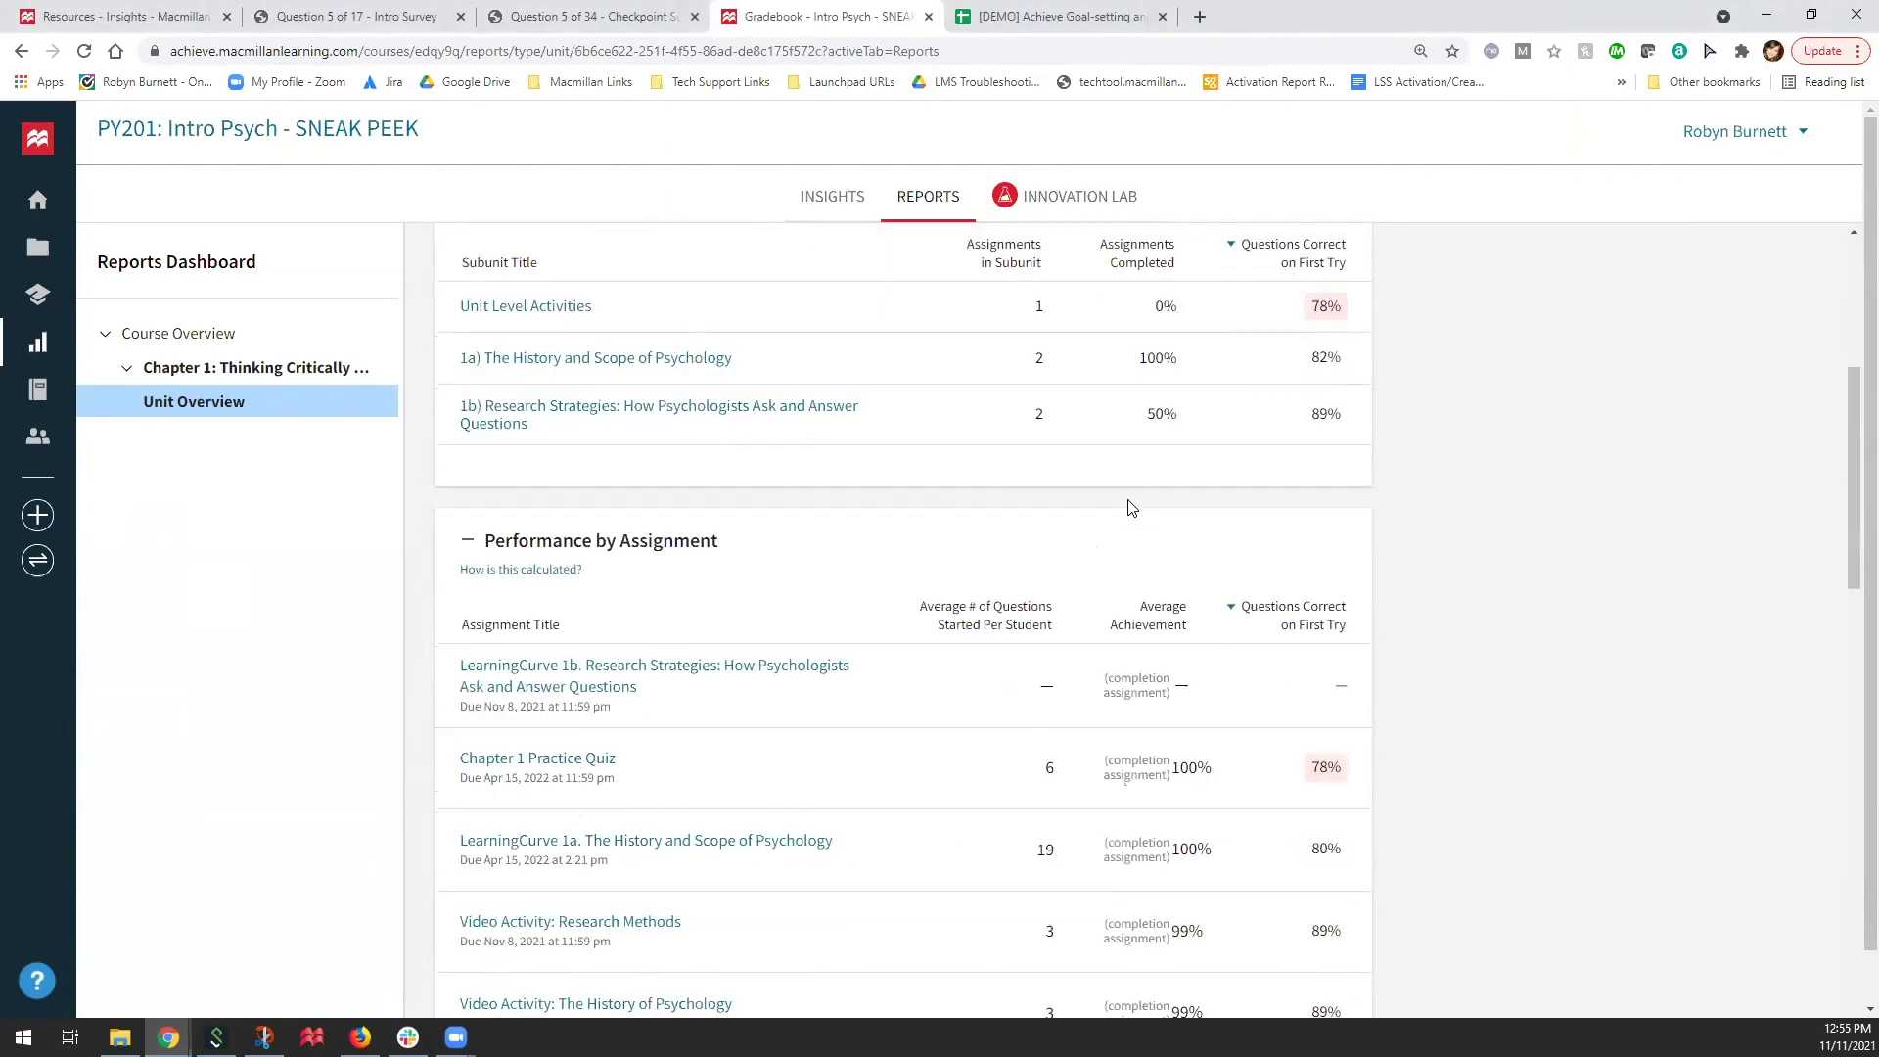
{"action": "scroll", "coordinate": [1125, 507], "scroll_direction": "down", "scroll_amount": 4}
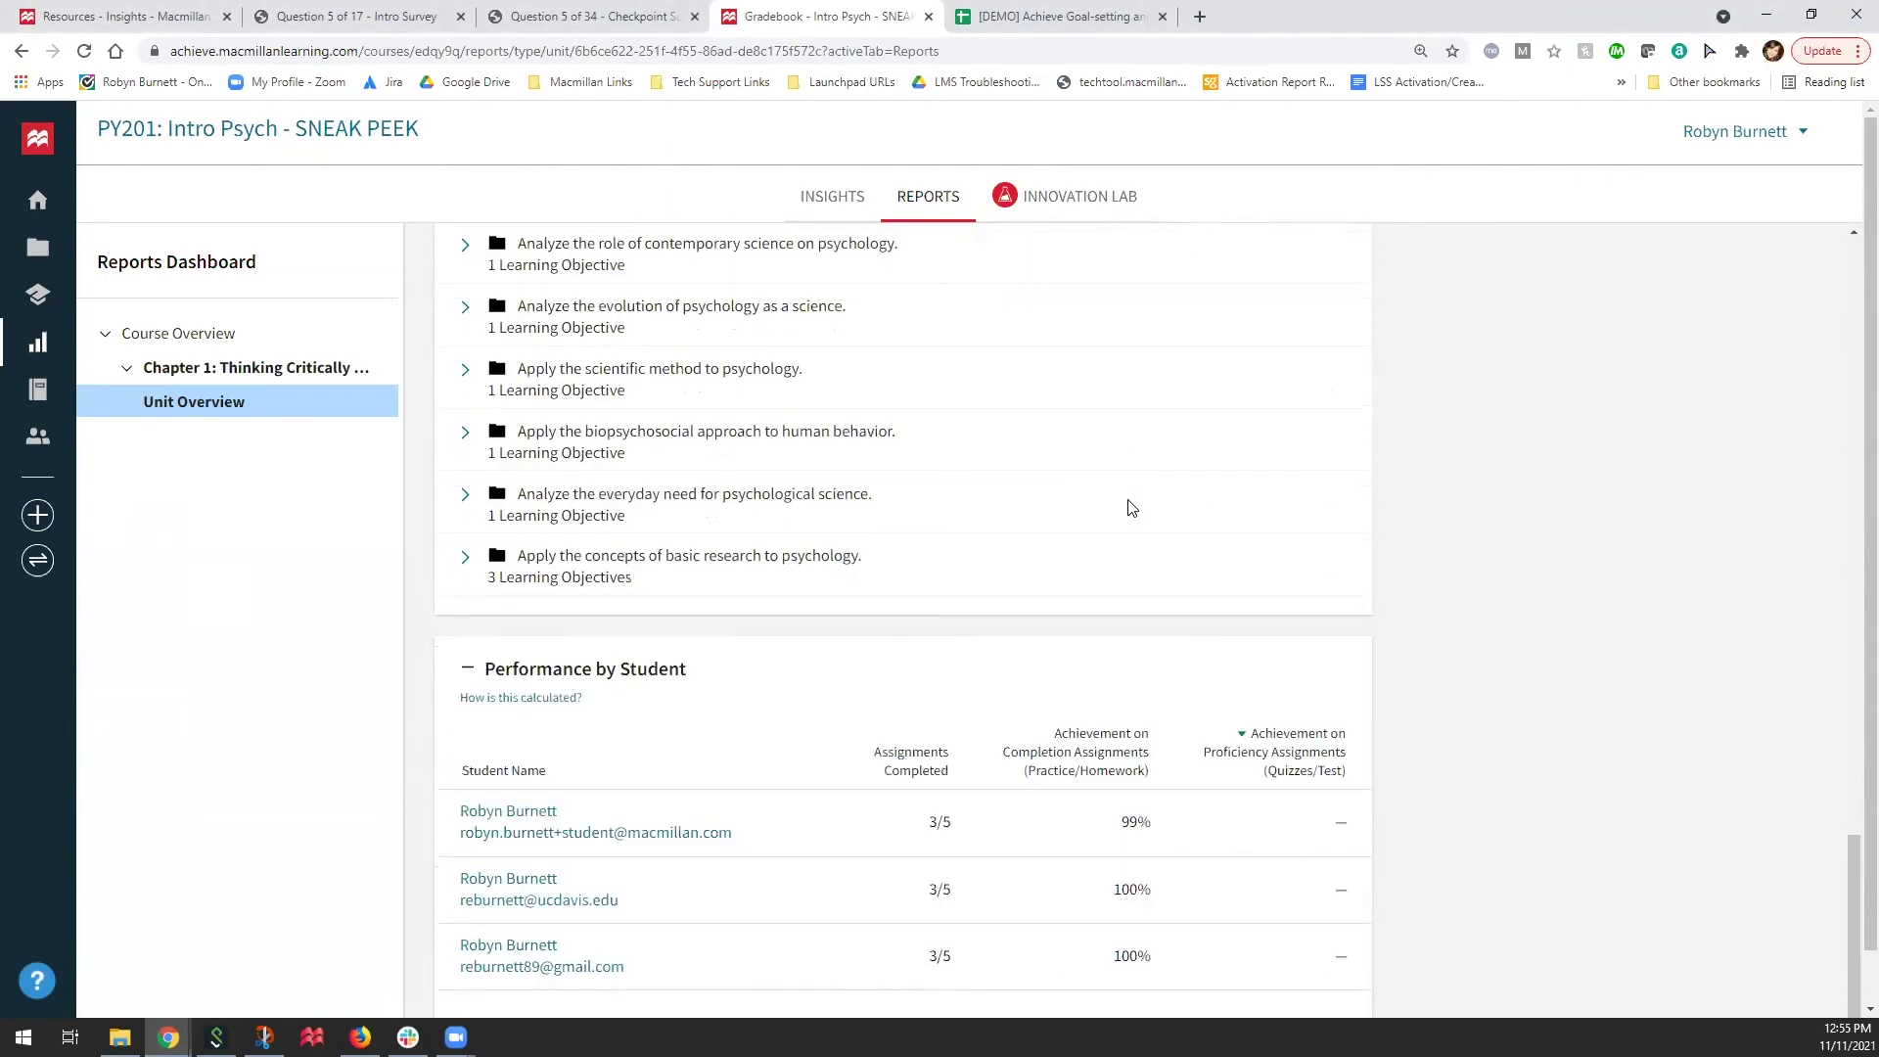
{"action": "scroll", "coordinate": [683, 602], "scroll_direction": "up", "scroll_amount": 8}
{"action": "scroll", "coordinate": [682, 601], "scroll_direction": "up", "scroll_amount": 4}
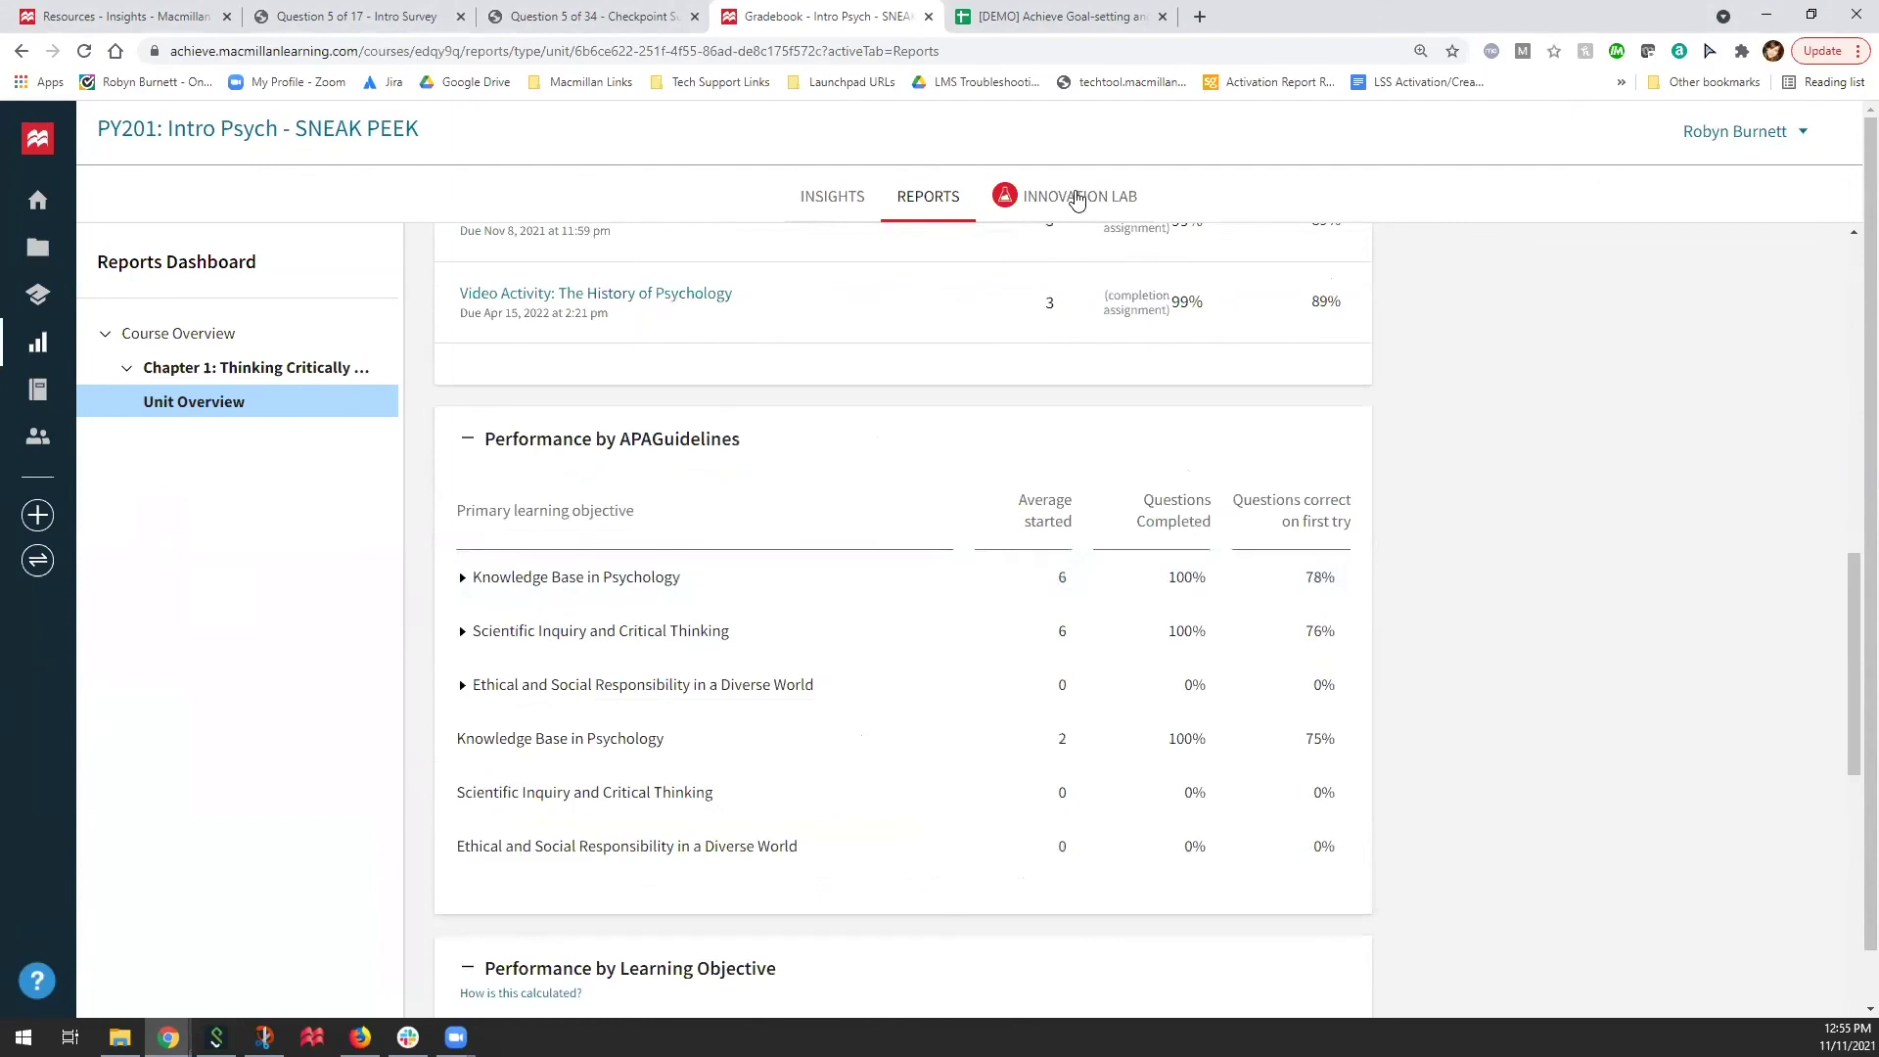
Step: Examine the Chapter 1 unit report's performance by assignment and by subunit, and its Unit Highlights
{"action": "scroll", "coordinate": [945, 460], "scroll_direction": "up", "scroll_amount": 3}
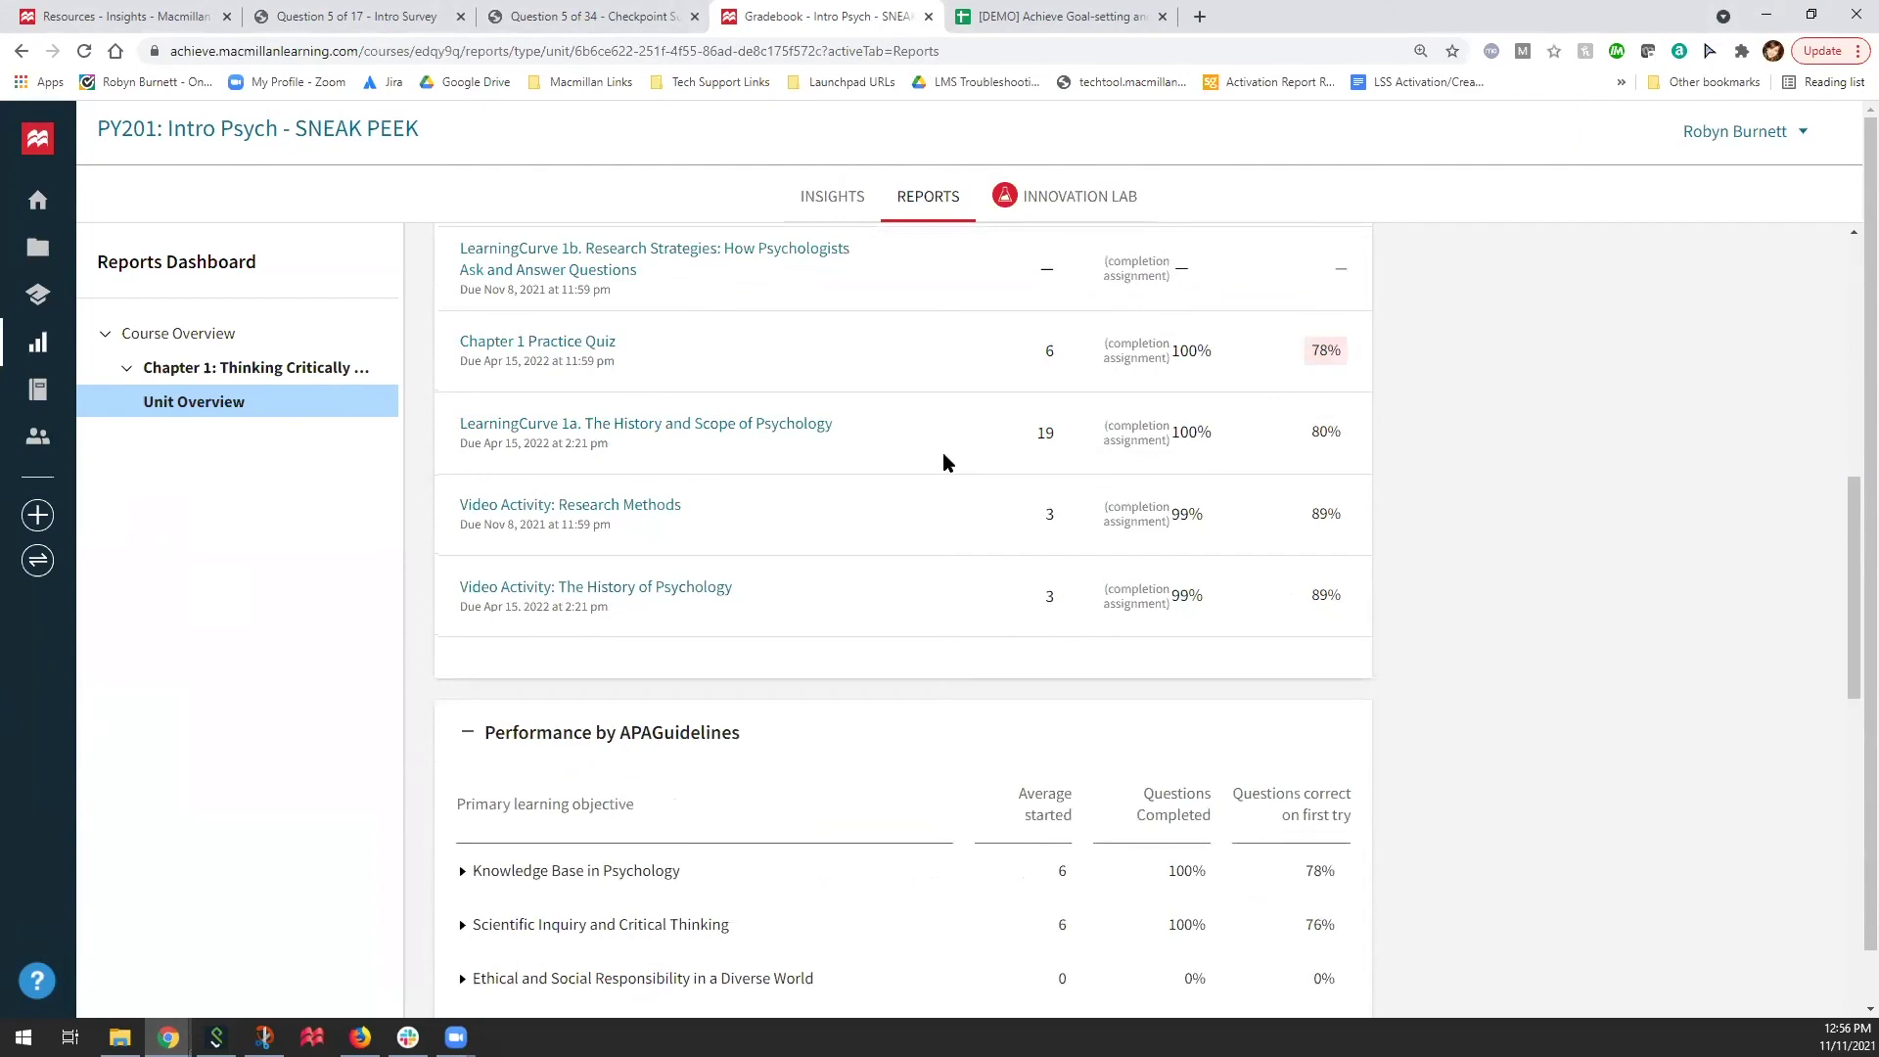
{"action": "scroll", "coordinate": [944, 460], "scroll_direction": "up", "scroll_amount": 4}
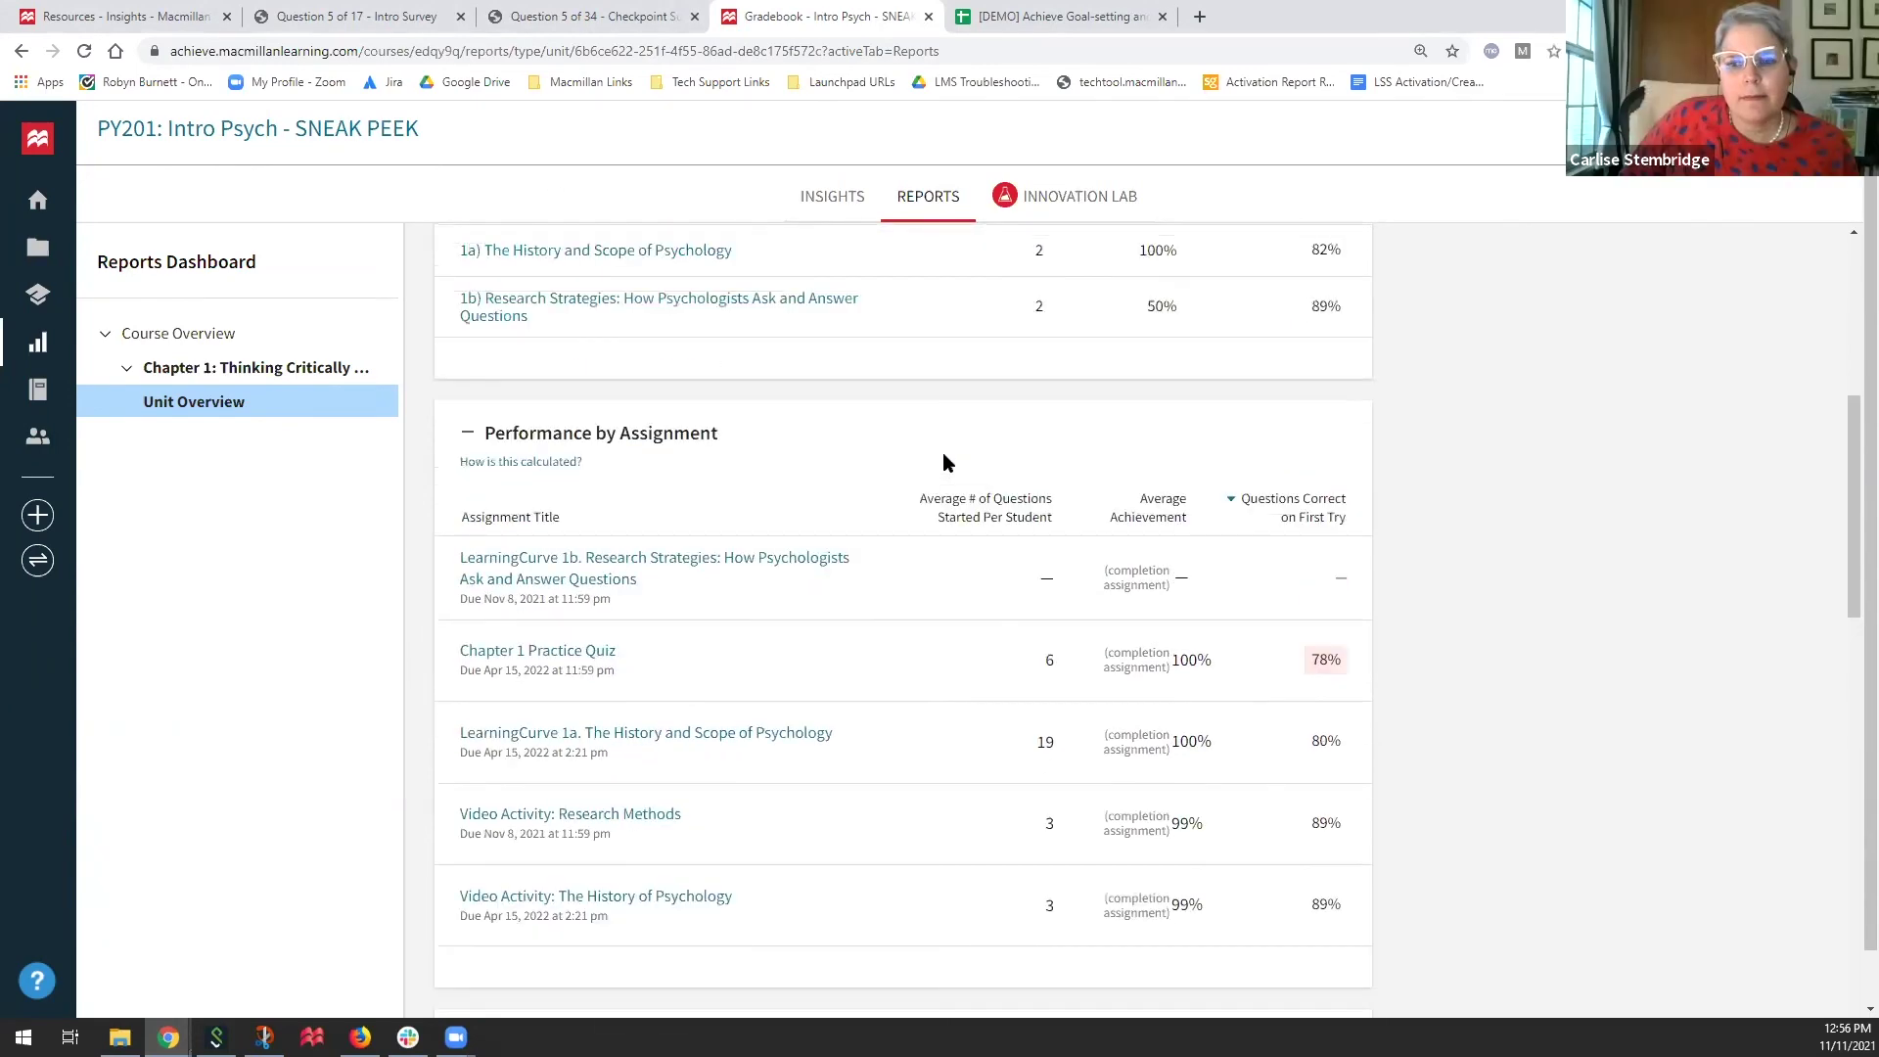
{"action": "scroll", "coordinate": [942, 463], "scroll_direction": "up", "scroll_amount": 2}
{"action": "scroll", "coordinate": [945, 462], "scroll_direction": "up", "scroll_amount": 1}
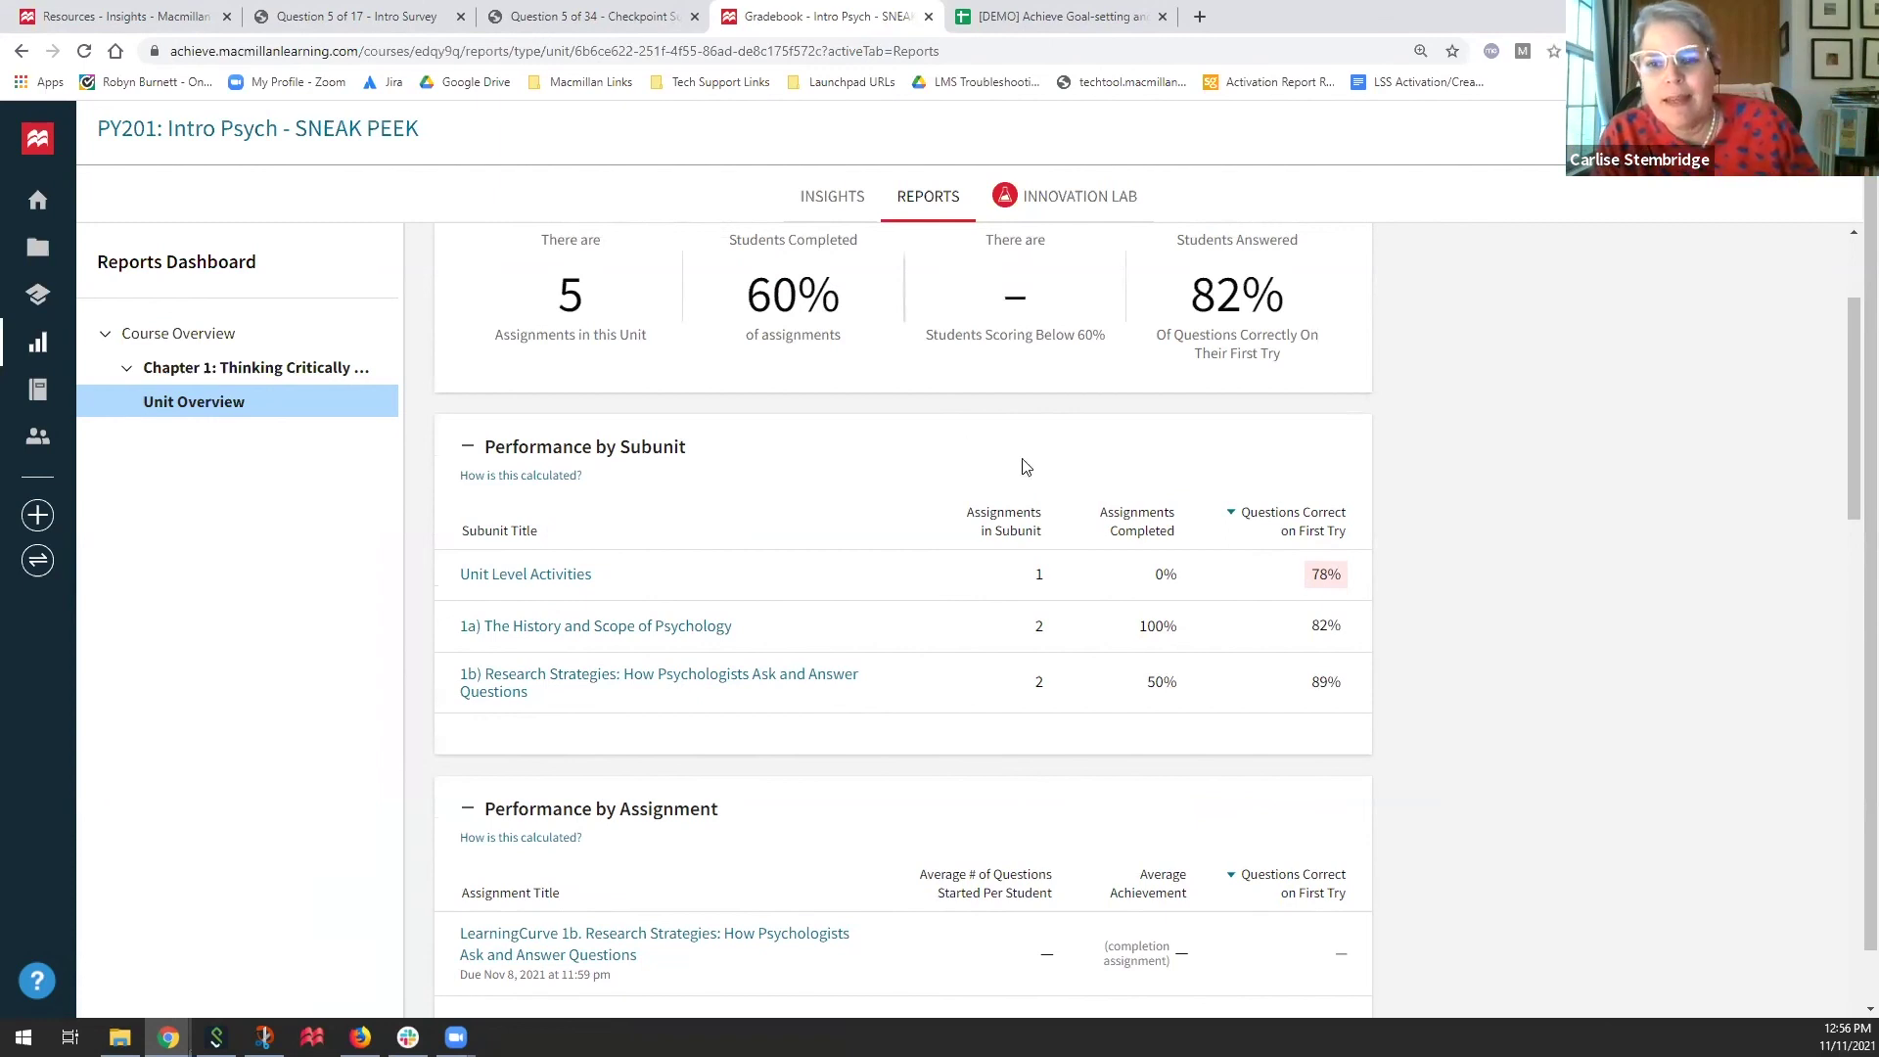
{"action": "scroll", "coordinate": [833, 421], "scroll_direction": "up", "scroll_amount": 2}
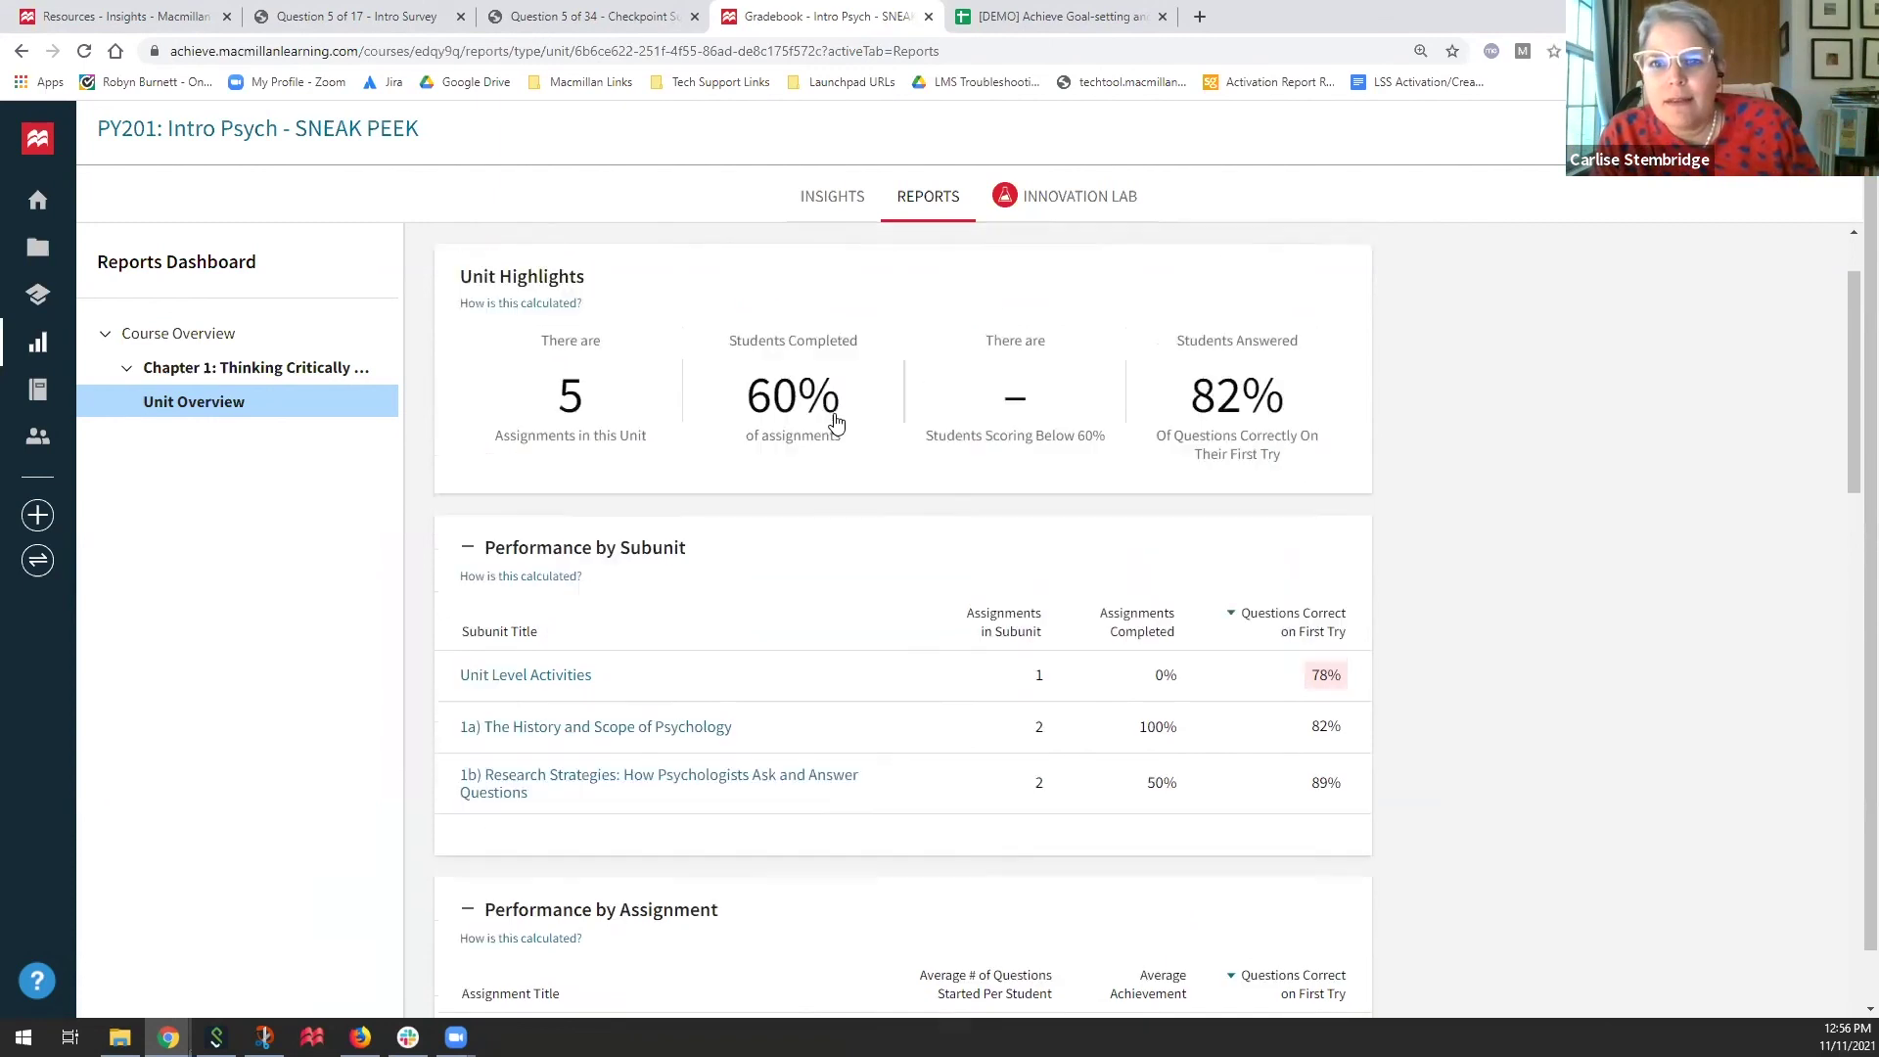